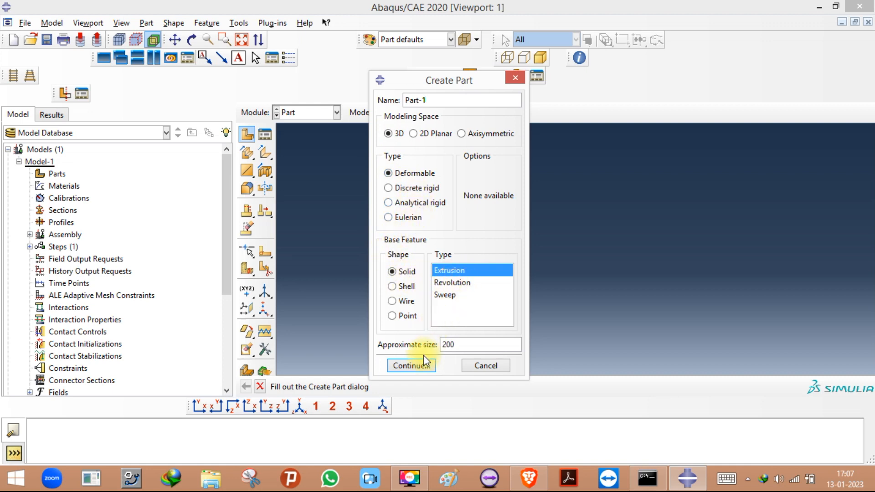
Start a 3D deformable solid extrusion part with approximate size 200 and enlarge the sketch area.
left_click(411, 365)
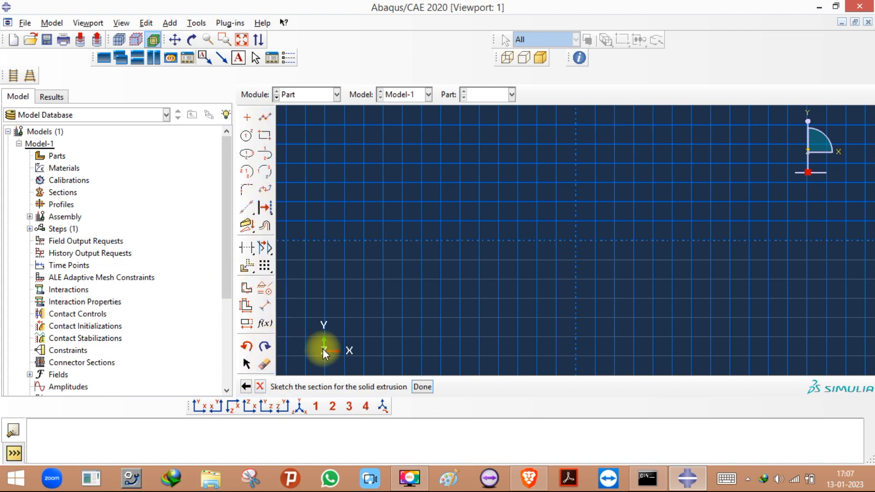
left_click(246, 386)
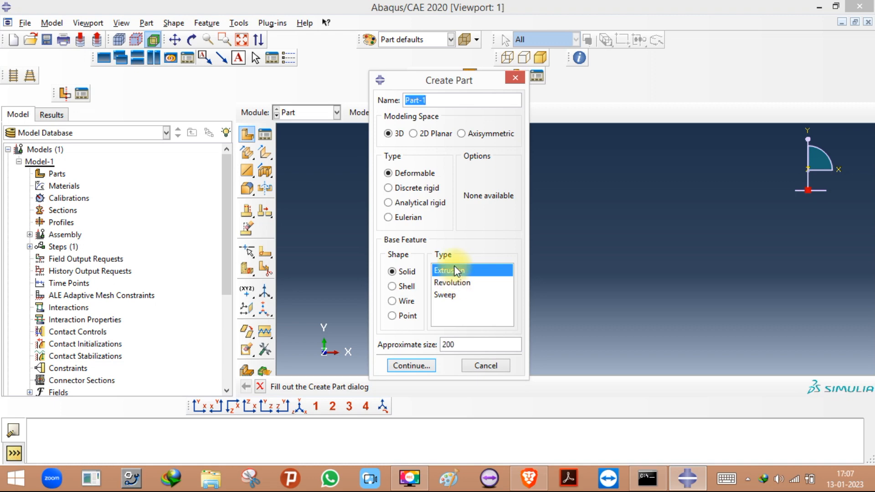
left_click(411, 366)
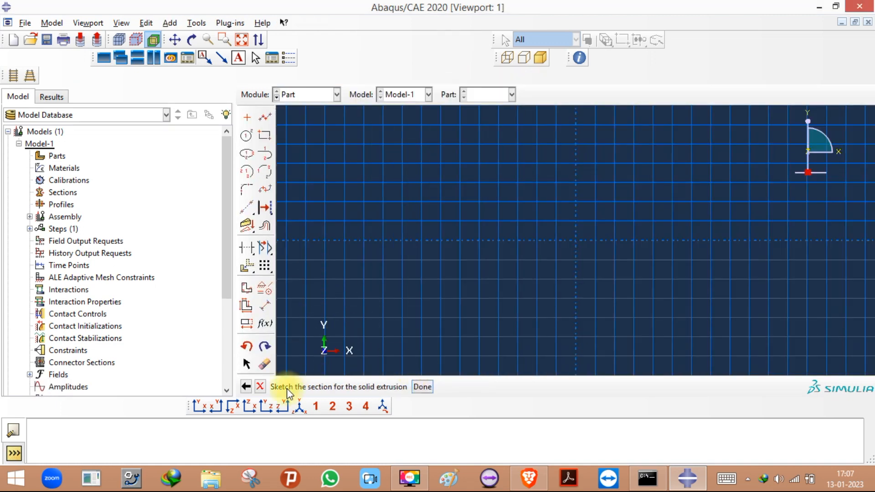
left_click_drag(277, 415, 277, 436)
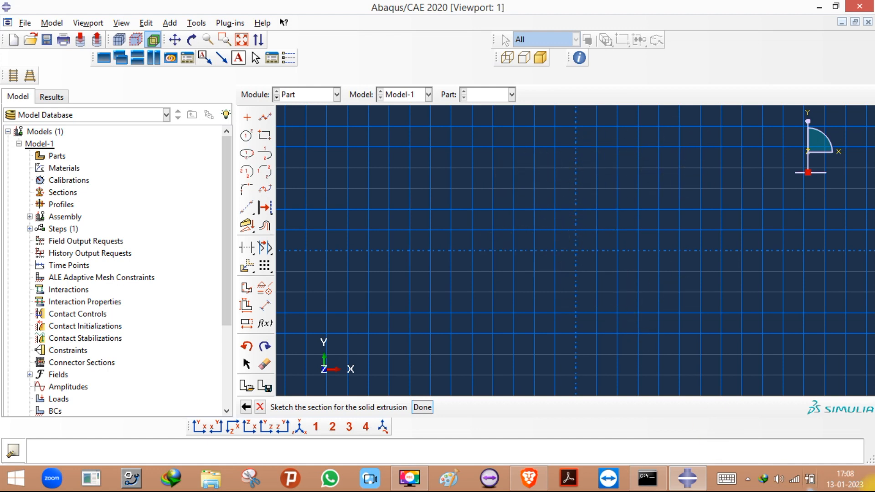
View the apple picture images.jpg from the desktop and close it again.
left_click(871, 485)
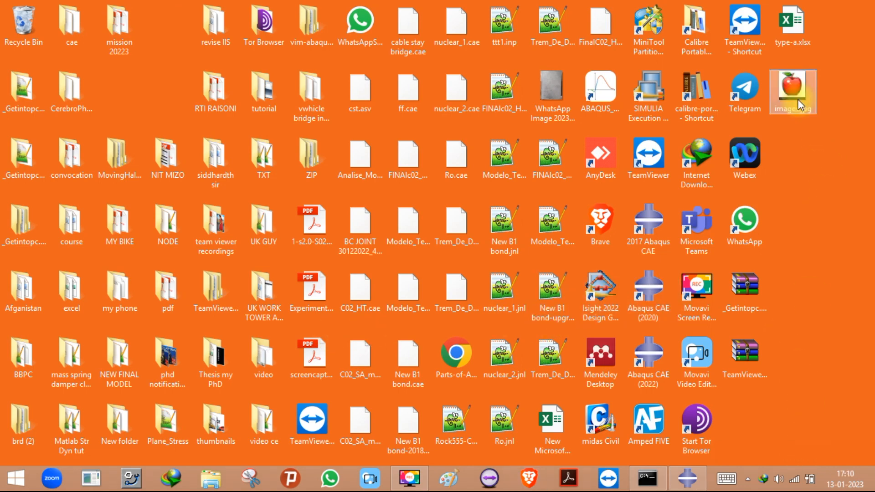
double_click(797, 100)
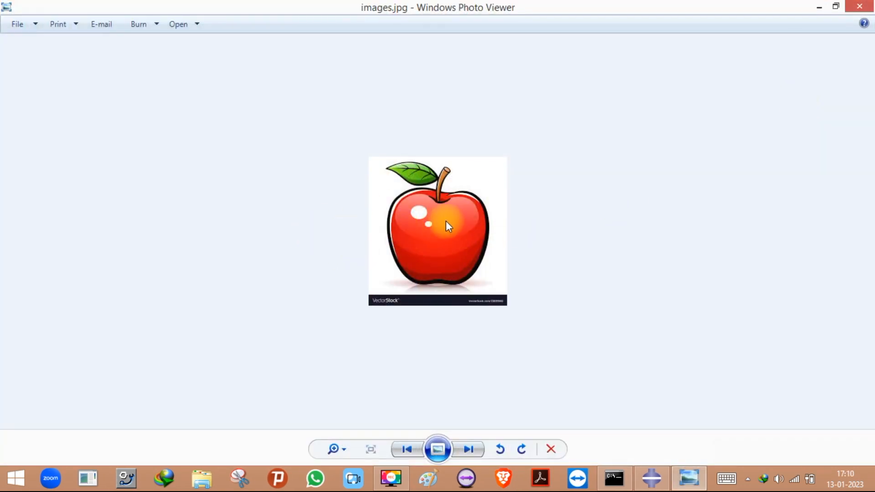
scroll(424, 221, "up", 3)
scroll(364, 214, "down", 1)
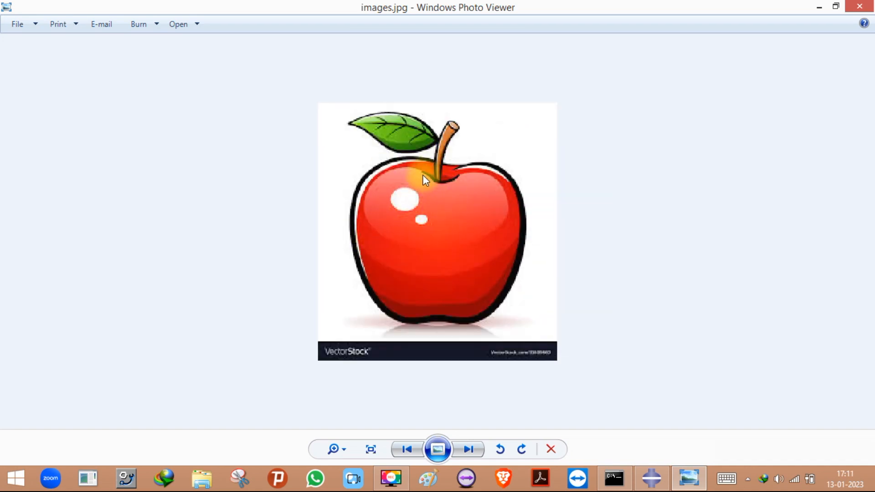
scroll(446, 196, "down", 2)
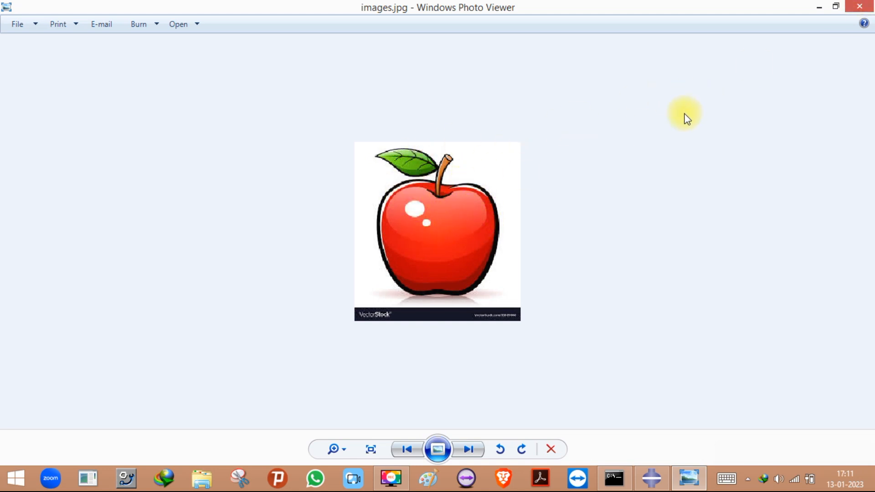
left_click(859, 6)
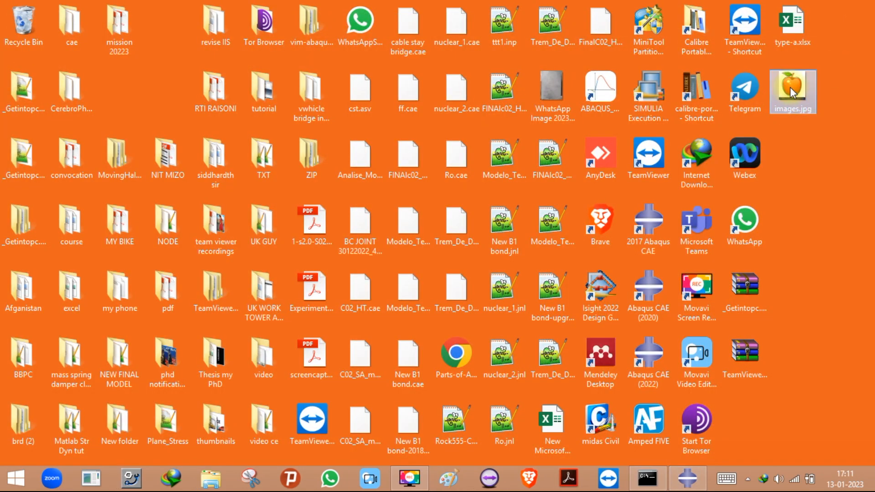
Open images.jpg from the desktop in Paint and enlarge its canvas to about 421 × 298 px.
right_click(792, 76)
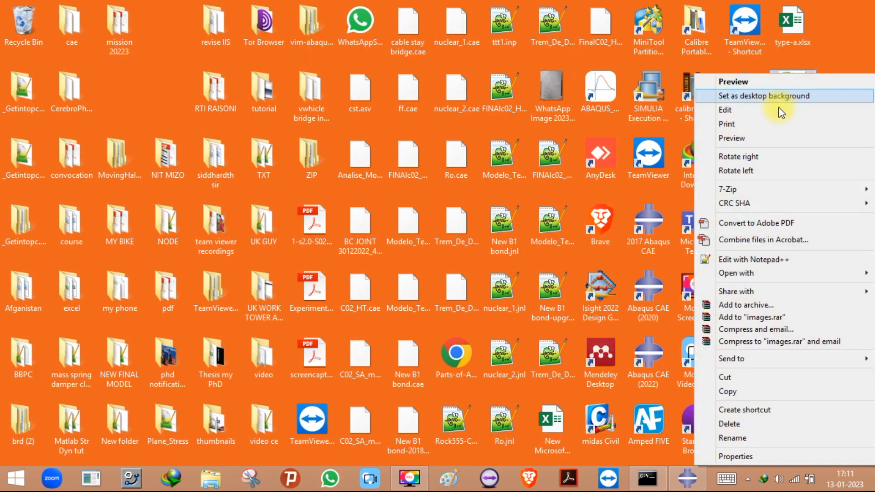
left_click(722, 112)
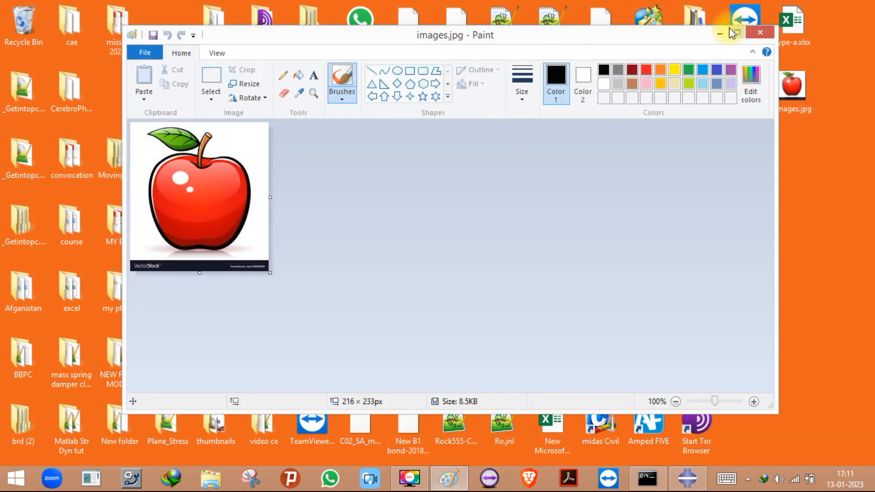
left_click(736, 32)
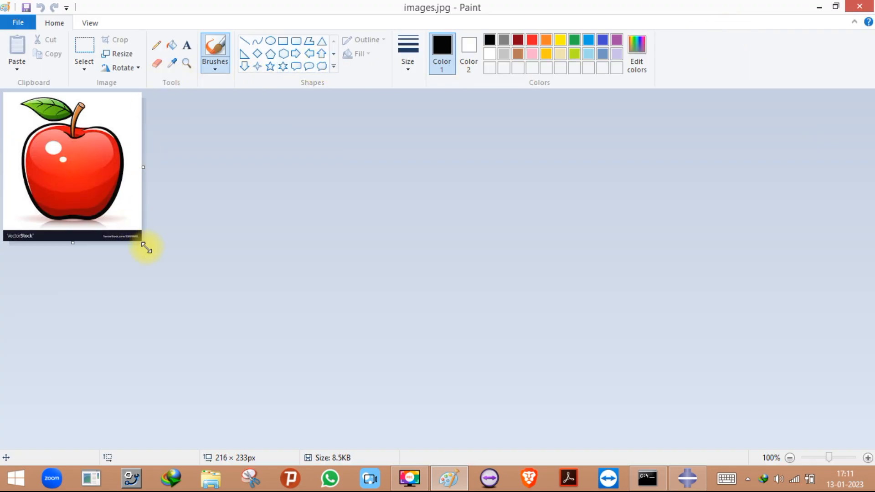
left_click_drag(144, 245, 274, 284)
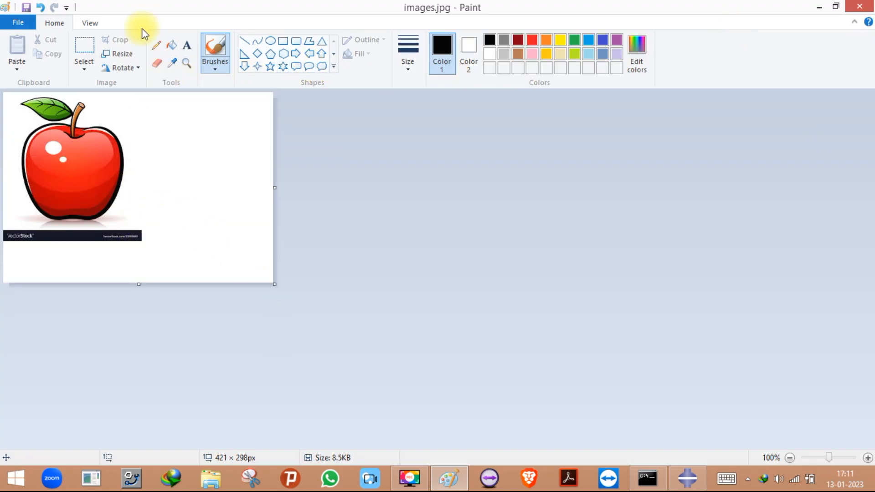
Pencil a height line marked 10 beside the apple, a full-width line below it and a short line under its base.
left_click(159, 46)
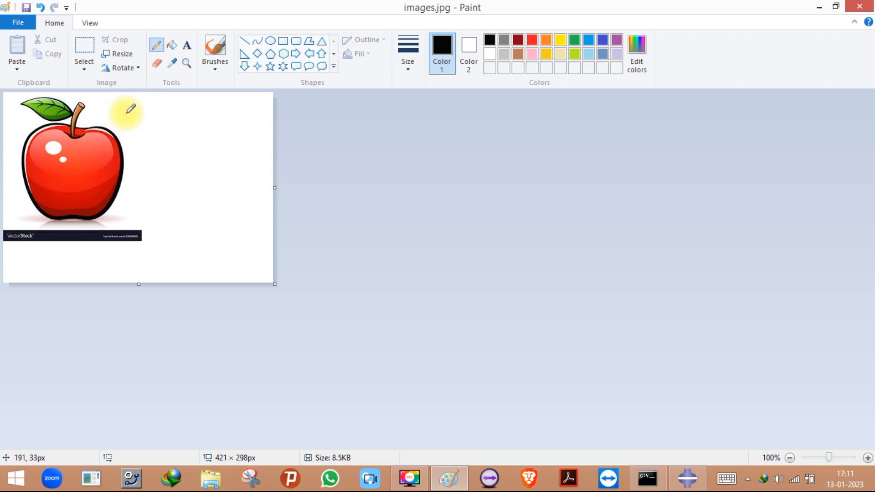
mouse_move(115, 104)
left_mouse_down()
mouse_move(135, 106)
mouse_move(133, 214)
mouse_move(147, 221)
left_mouse_up()
mouse_move(164, 147)
left_mouse_down()
mouse_move(164, 172)
mouse_move(184, 163)
mouse_move(178, 153)
left_mouse_up()
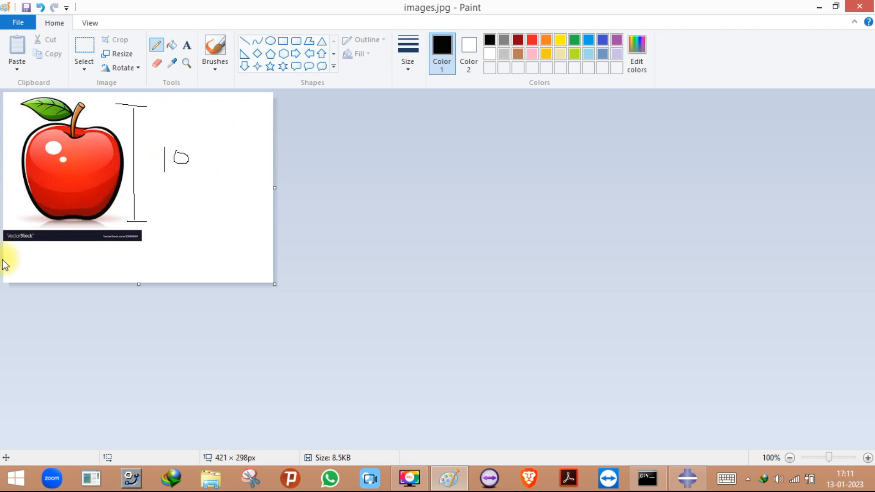
mouse_move(6, 249)
left_mouse_down()
mouse_move(6, 264)
mouse_move(134, 257)
mouse_move(136, 265)
left_mouse_up()
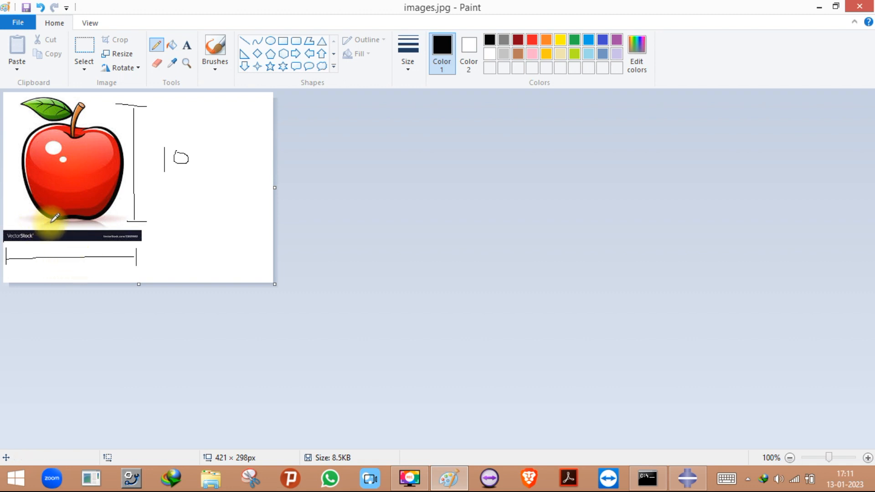
left_click_drag(49, 223, 96, 230)
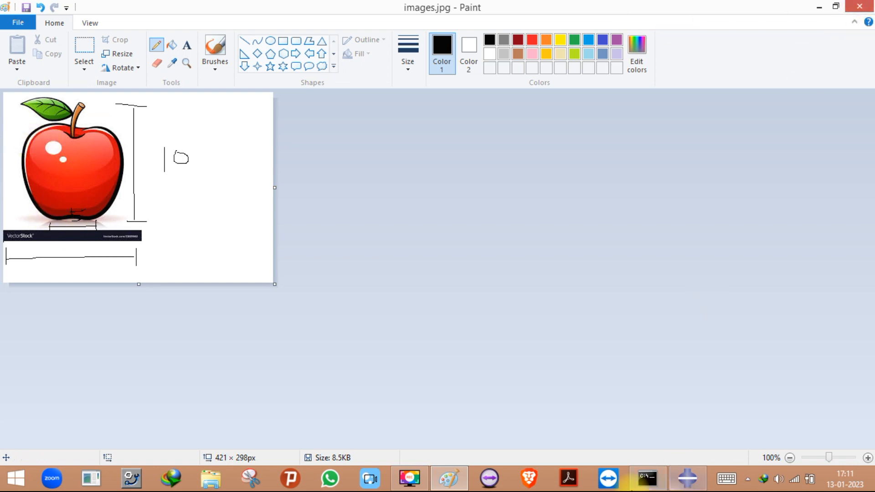
Switch to Abaqus/CAE and turn on image display in the sketcher options.
left_click(686, 477)
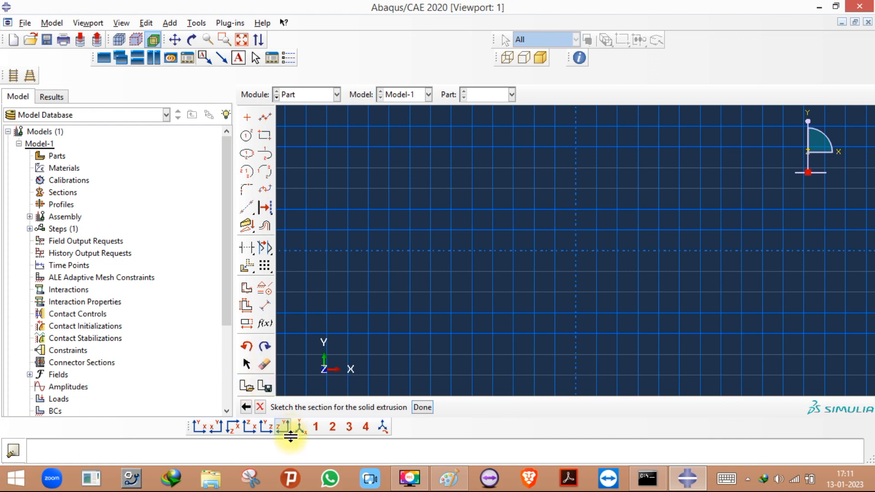
left_click_drag(292, 436, 293, 451)
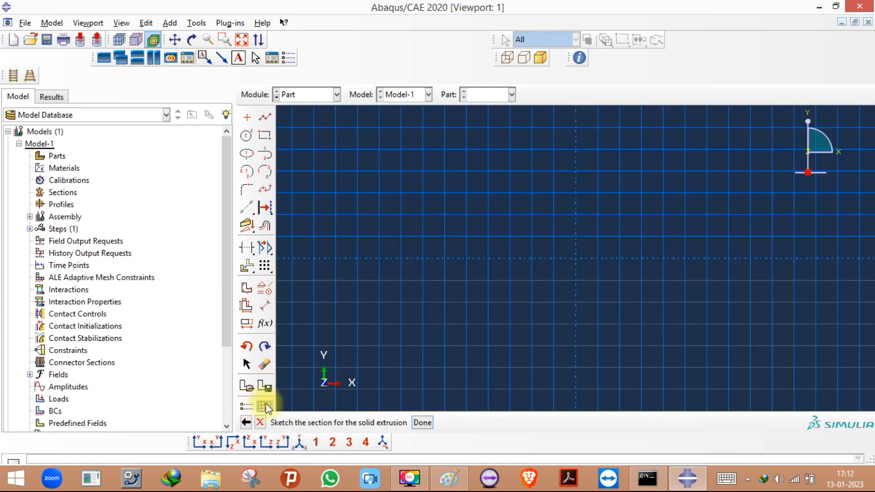
left_click(247, 406)
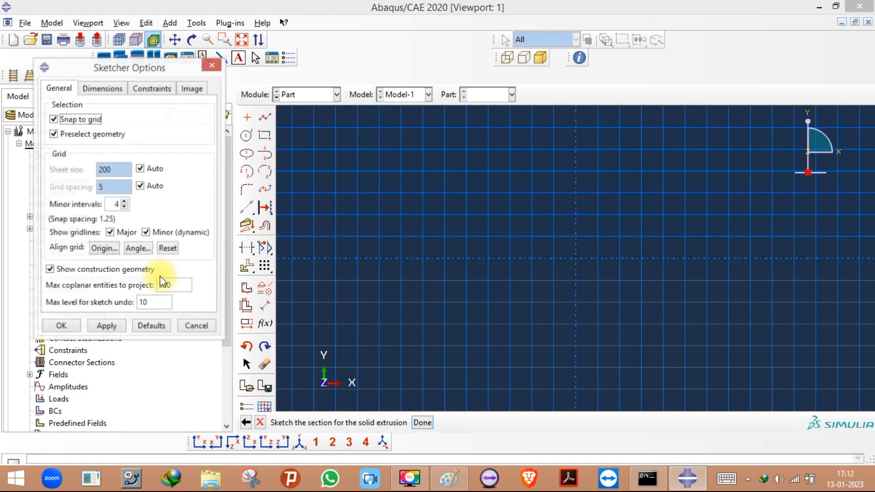
left_click(188, 91)
left_click(62, 106)
Create a sketch image named f from the images.jpg file in the Desktop folder.
left_click(174, 121)
left_click(174, 121)
left_click(197, 121)
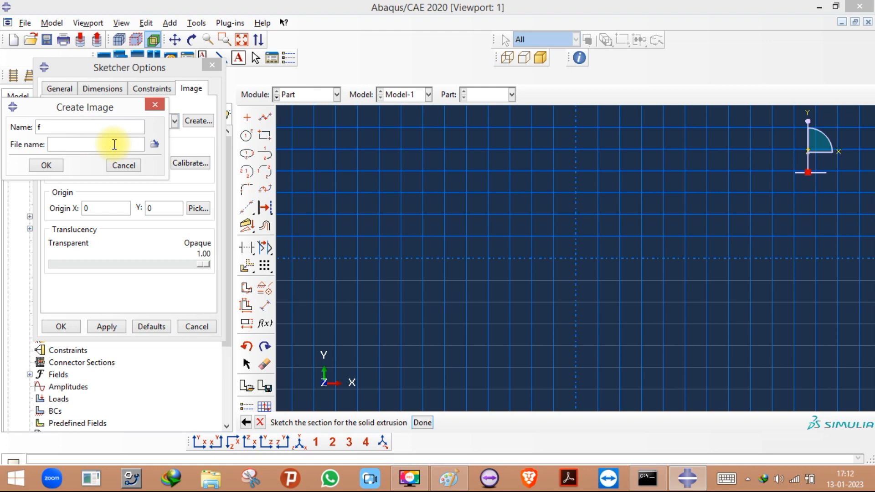
type("f")
left_click(155, 144)
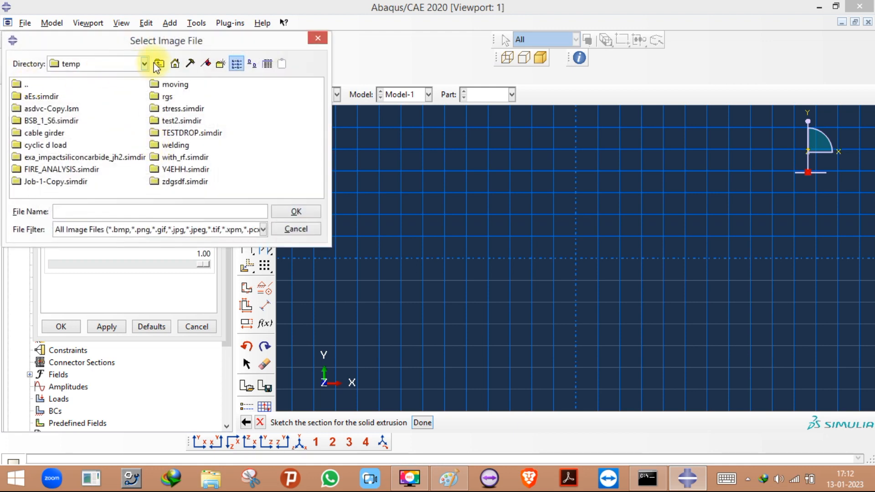
left_click(158, 65)
double_click(36, 160)
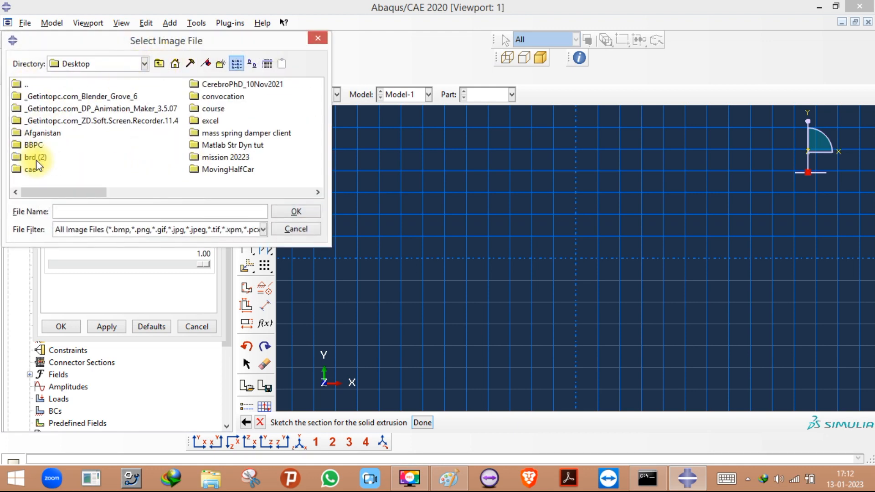
left_click_drag(91, 189, 305, 193)
left_click(177, 109)
left_click(294, 212)
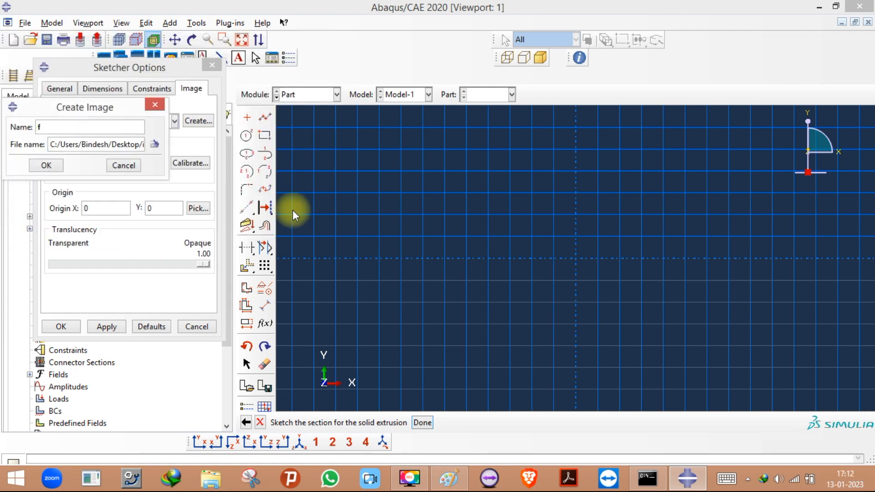
left_click(44, 166)
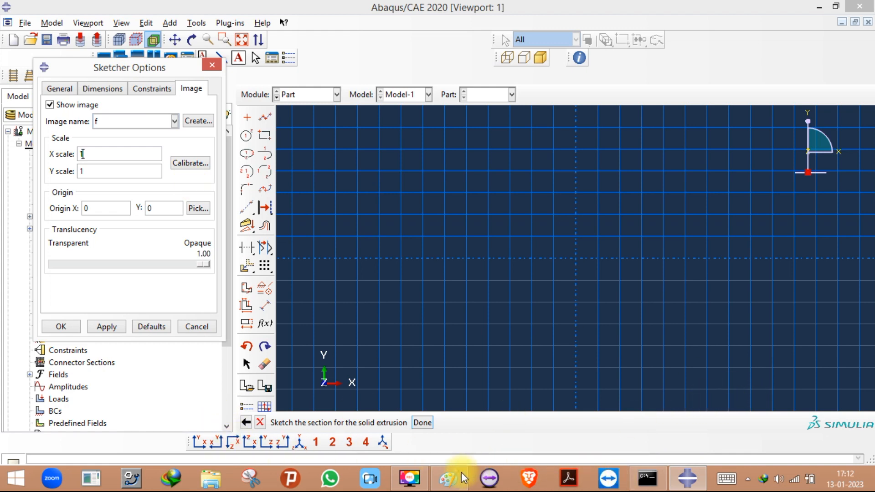
Switch to Paint, trace over the line under the apple's base and add a slanted stroke near the 10.
left_click(449, 476)
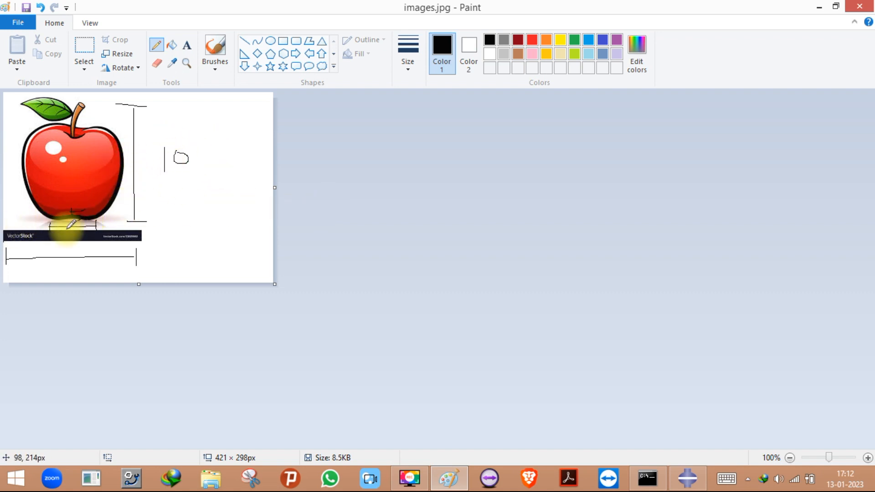
left_click_drag(49, 228, 95, 233)
left_click_drag(158, 112, 152, 155)
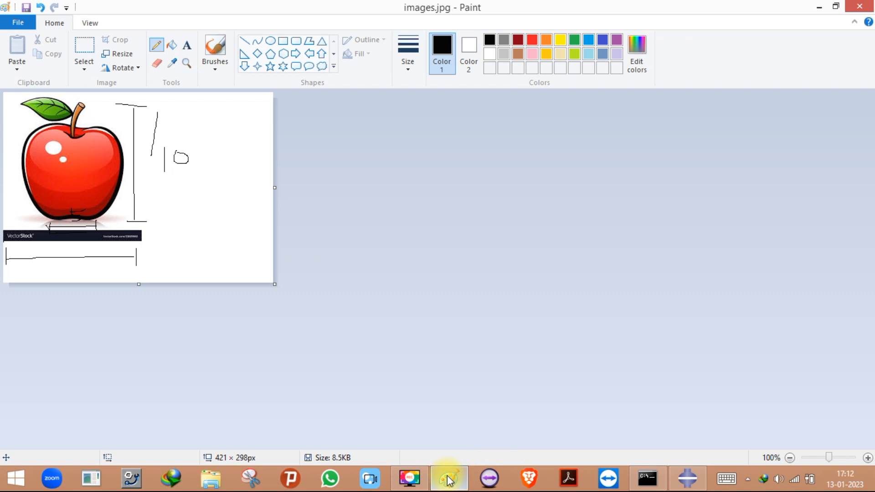
Return to Abaqus/CAE and apply the apple image to the sketch with X and Y scale 1.
mouse_move(672, 475)
left_click(577, 417)
left_click_drag(108, 155, 6, 171)
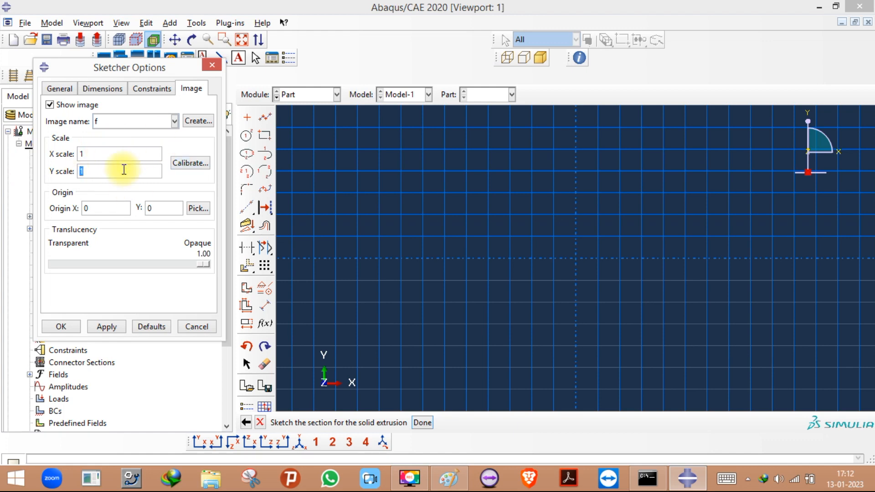
left_click(108, 326)
scroll(575, 292, "down", 6)
scroll(601, 184, "up", 2)
scroll(588, 241, "up", 2)
scroll(576, 335, "up", 1)
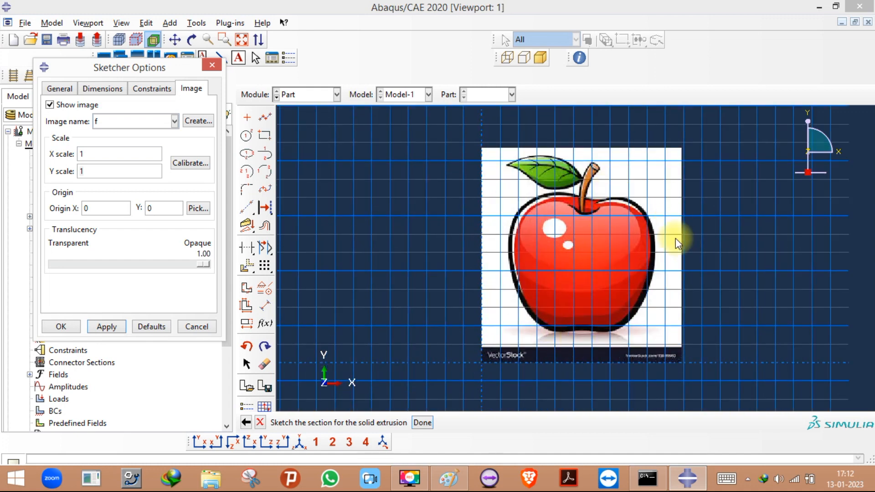
Calibrate the image with two points at the ends of the apple's base, setting their distance to 5.
left_click(188, 163)
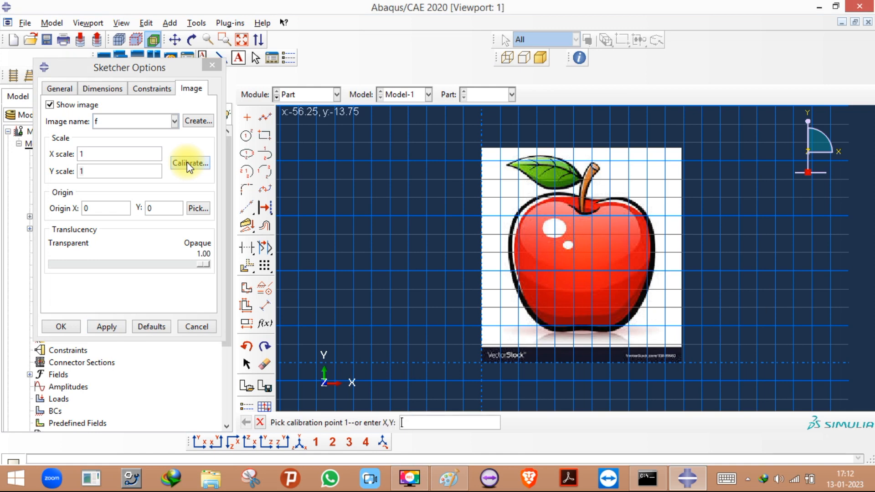
scroll(551, 329, "up", 5)
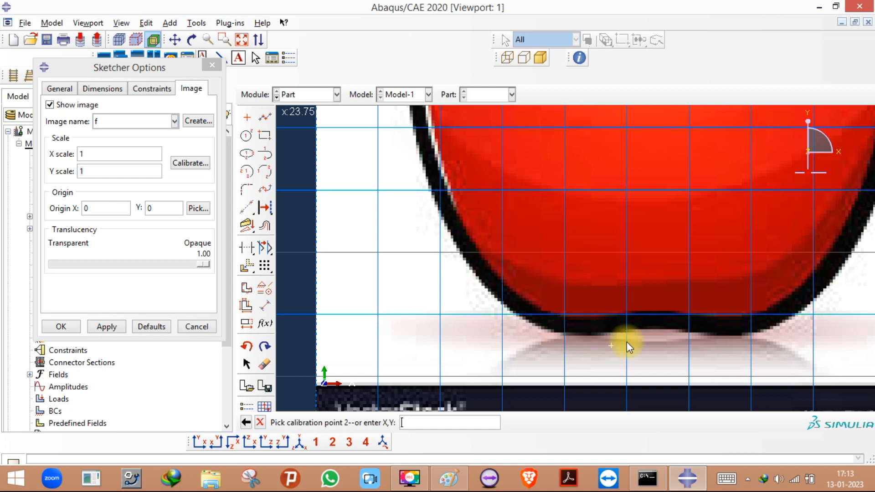
left_click(754, 334)
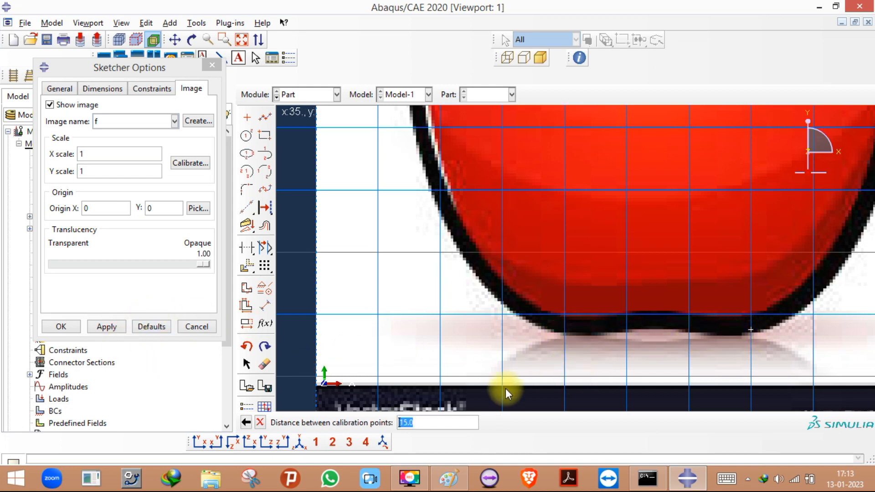
type("5")
key("Return")
scroll(519, 240, "down", 1)
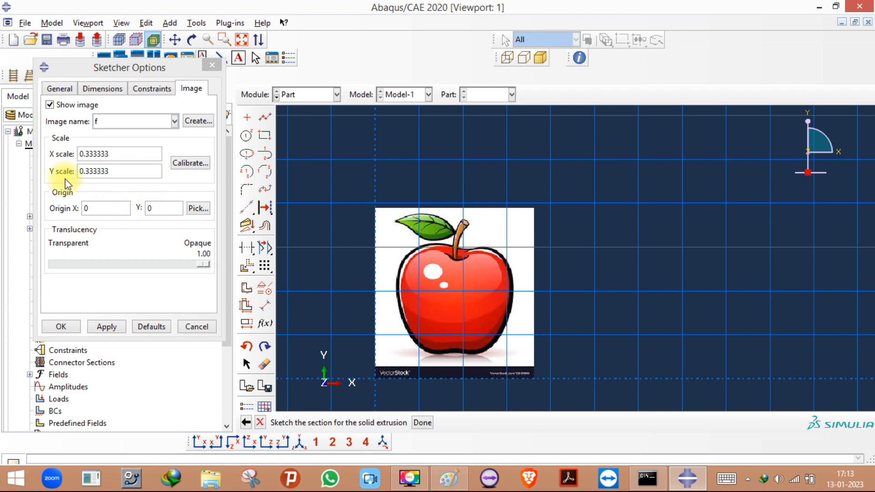
Create two isolated points at the left and right ends of the apple's base in the image.
scroll(457, 350, "up", 4)
scroll(456, 356, "down", 2)
scroll(453, 358, "up", 2)
scroll(422, 355, "up", 1)
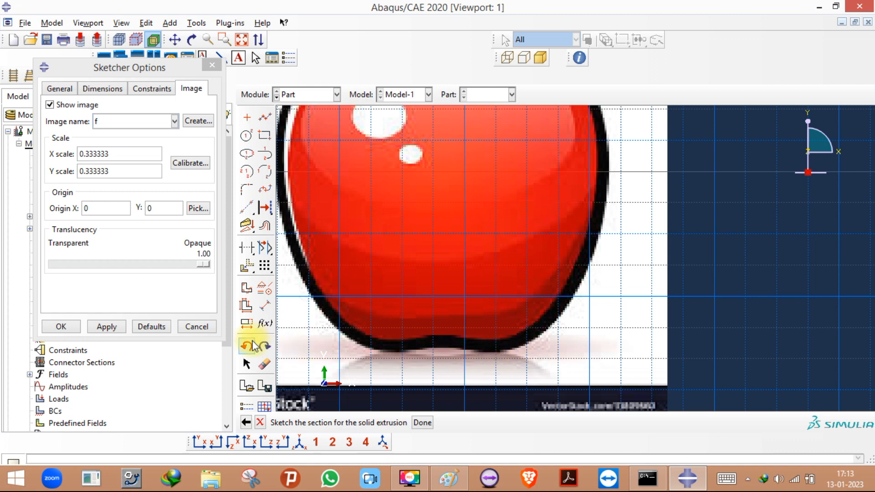
left_click(265, 305)
scroll(378, 358, "up", 1)
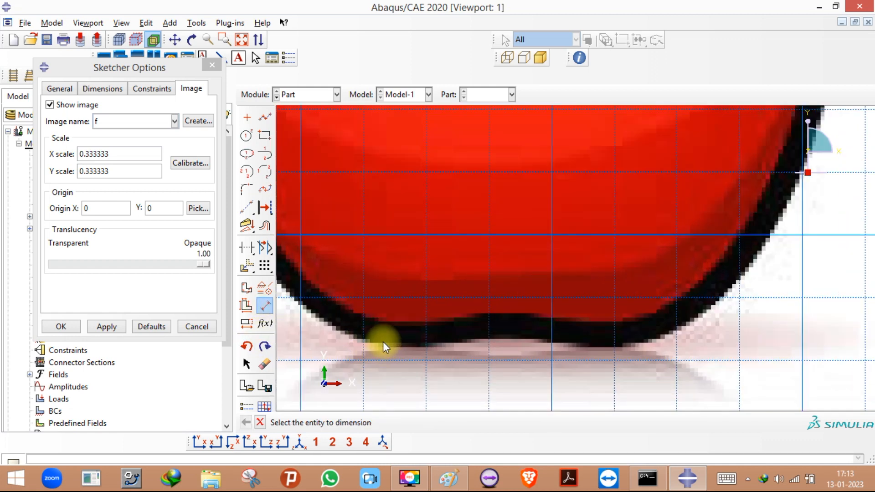
left_click(246, 118)
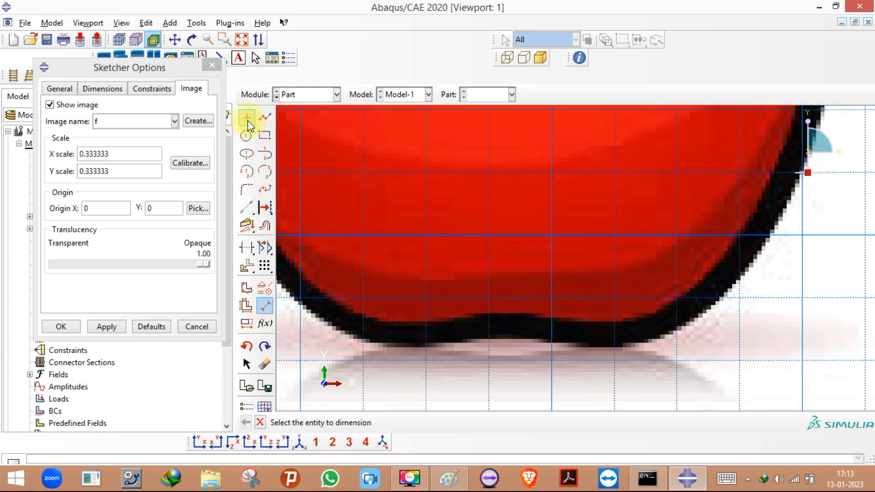
left_click(381, 342)
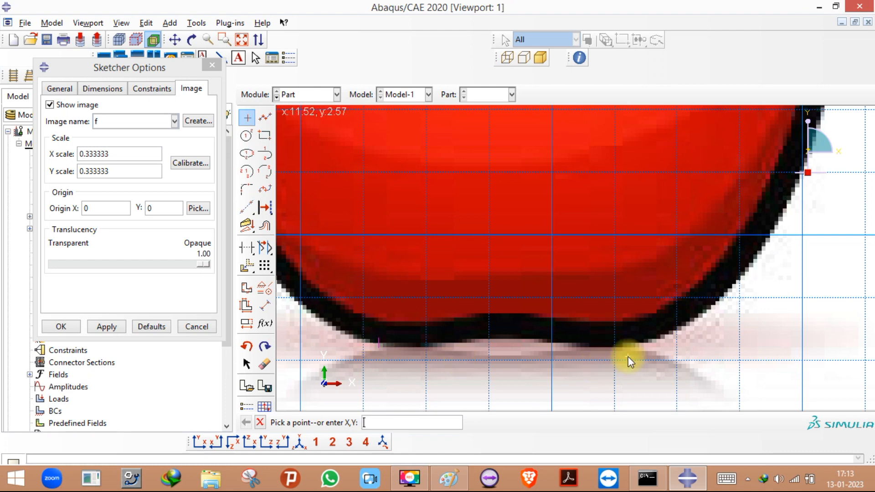
left_click(634, 344)
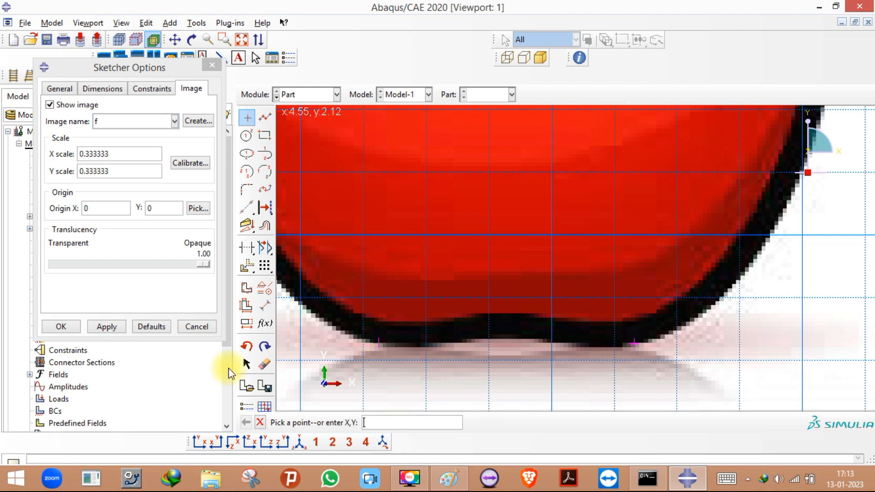
Check the calibration by measuring the horizontal distance between the two base points with a dimension, without keeping it.
left_click(265, 306)
left_click(378, 343)
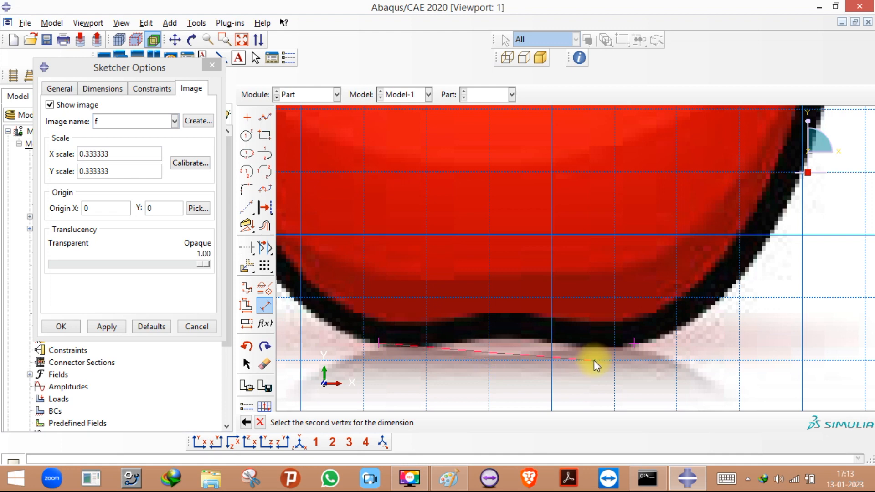
left_click(637, 343)
left_click(529, 256)
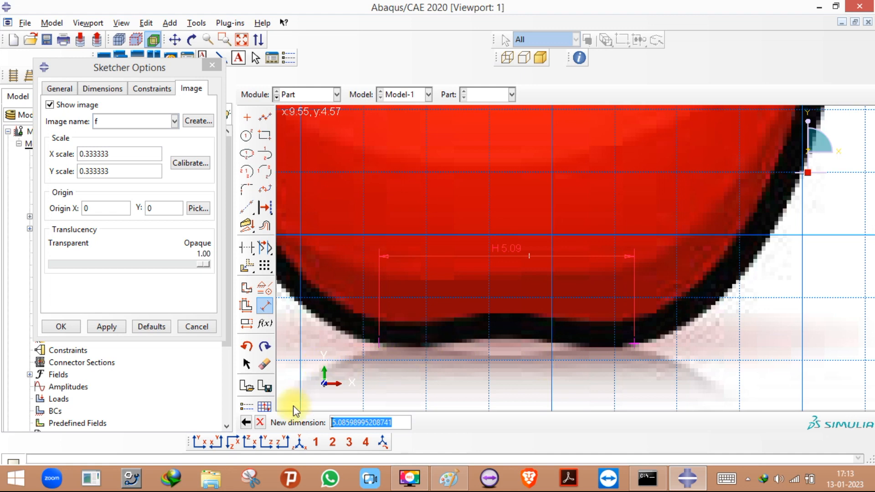
left_click(260, 421)
scroll(486, 291, "down", 5)
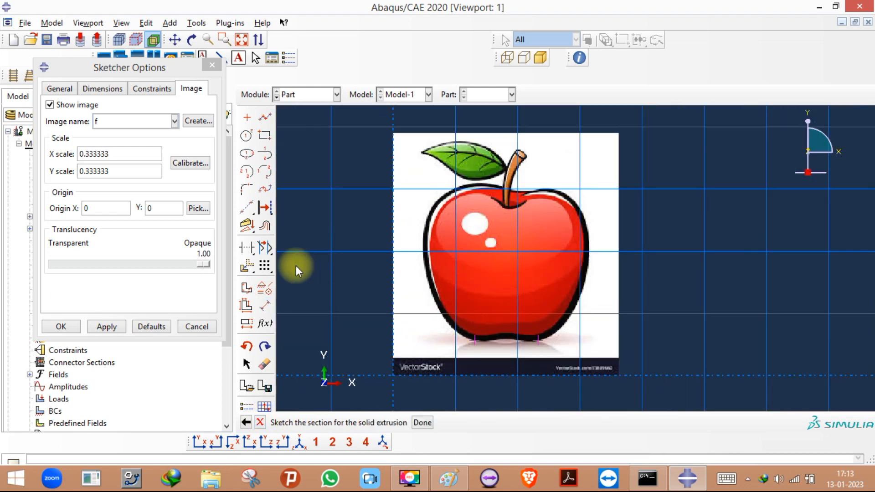
Move the image so the left end of the apple's base, at about 6.56, 2.84, lies on the grid origin, and close the sketcher options.
left_click(198, 209)
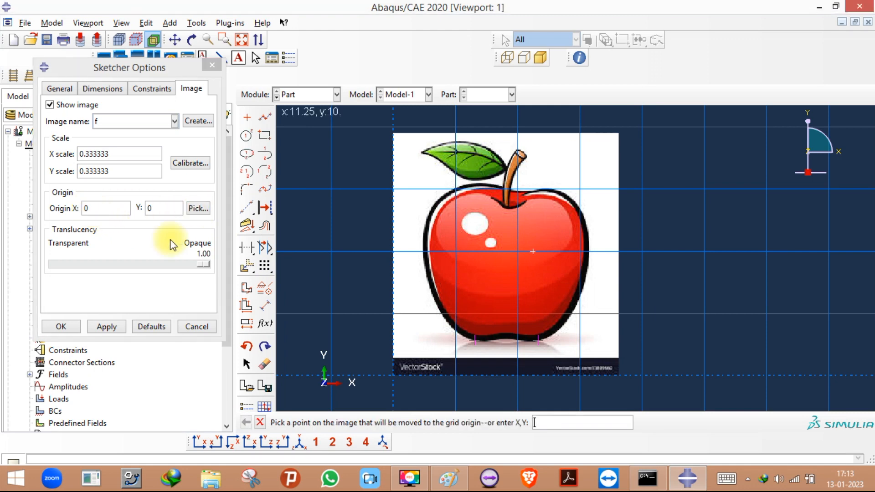
scroll(458, 332, "up", 2)
scroll(501, 329, "up", 2)
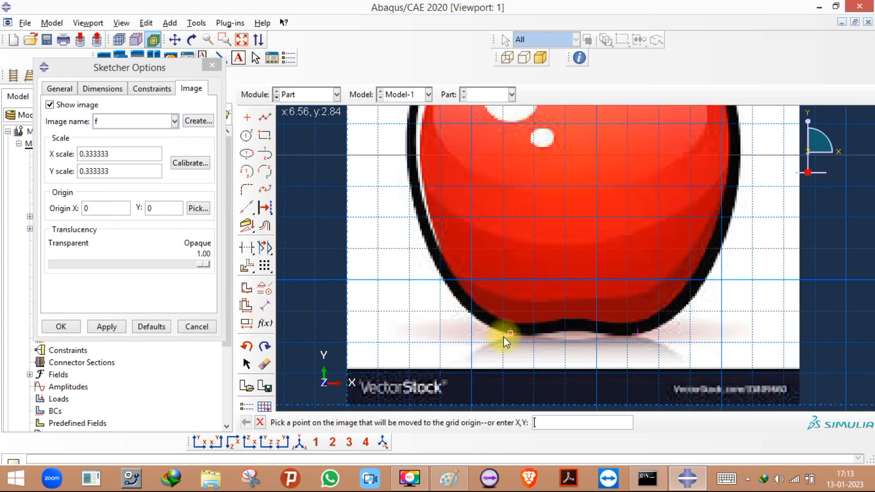
left_click(505, 333)
scroll(560, 279, "down", 2)
scroll(424, 343, "up", 4)
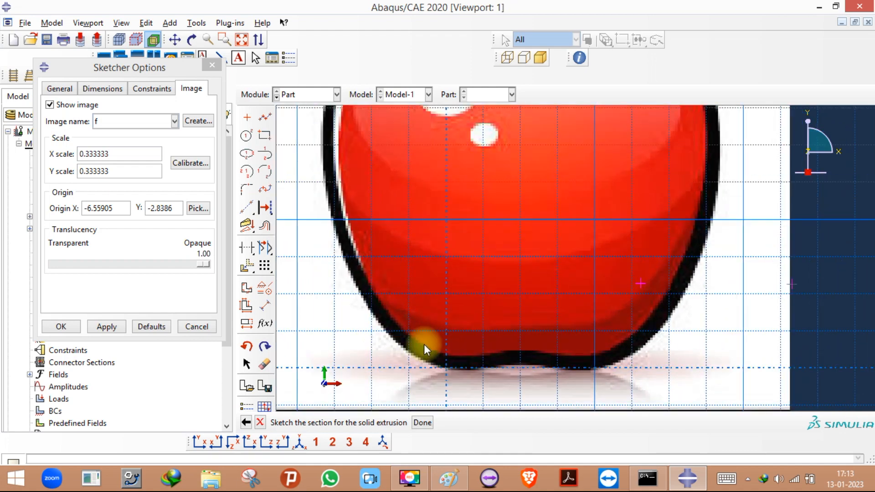
scroll(423, 344, "down", 4)
scroll(445, 329, "down", 1)
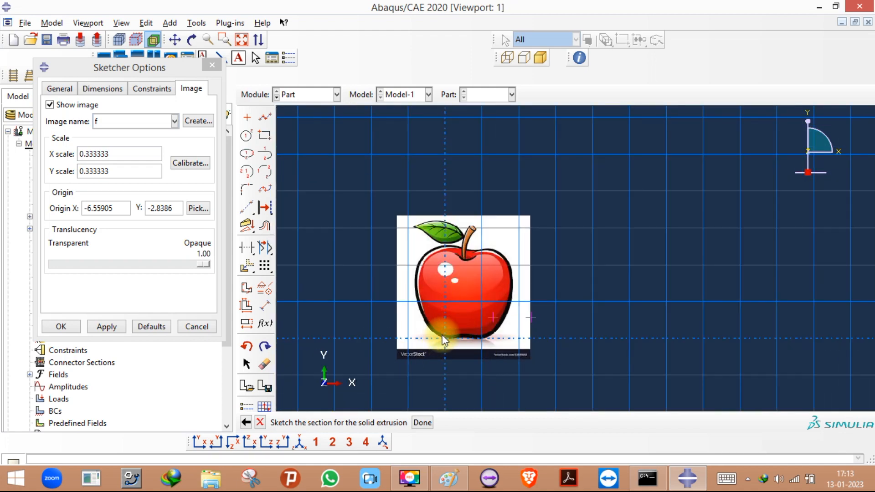
scroll(450, 334, "up", 3)
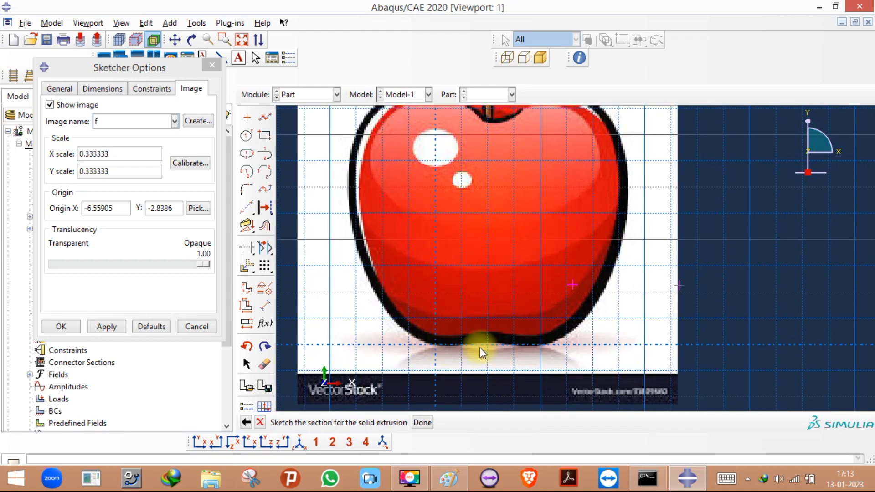
scroll(479, 347, "down", 3)
left_click(196, 326)
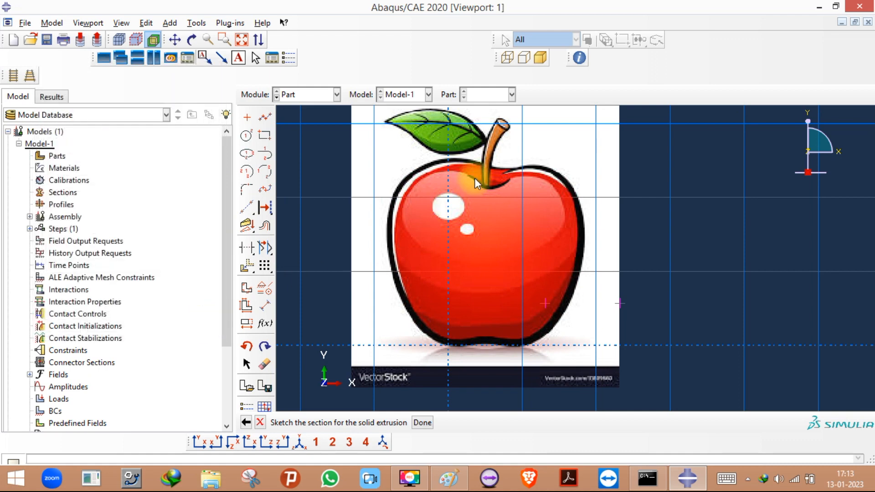
Start a spline at the origin and trace the apple's outline up its lower-left side.
left_click(266, 120)
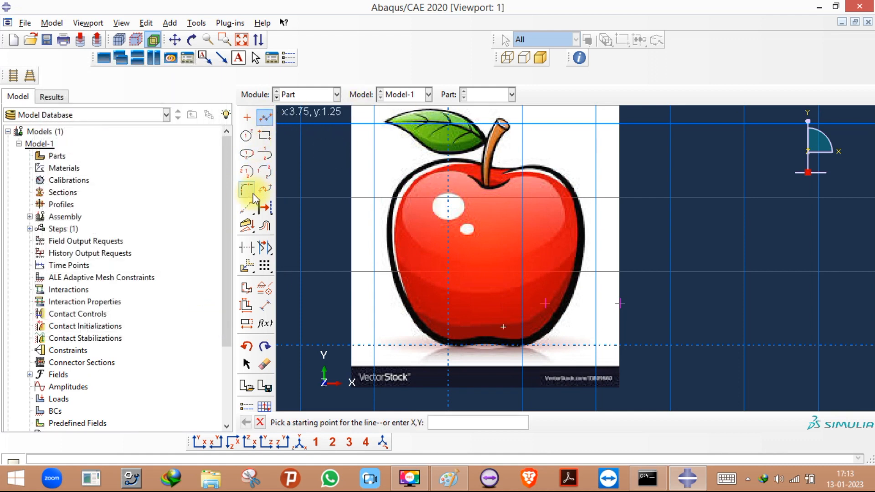
left_click(264, 188)
scroll(416, 314, "up", 2)
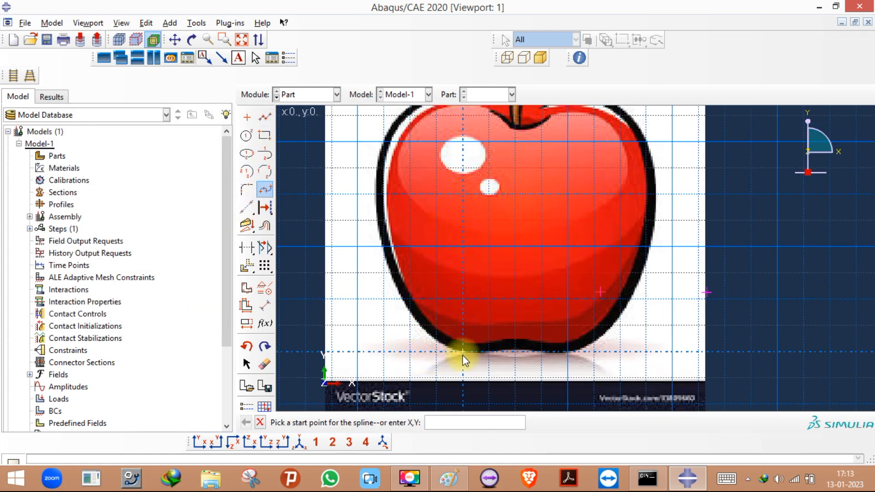
left_click(464, 355)
left_click(433, 336)
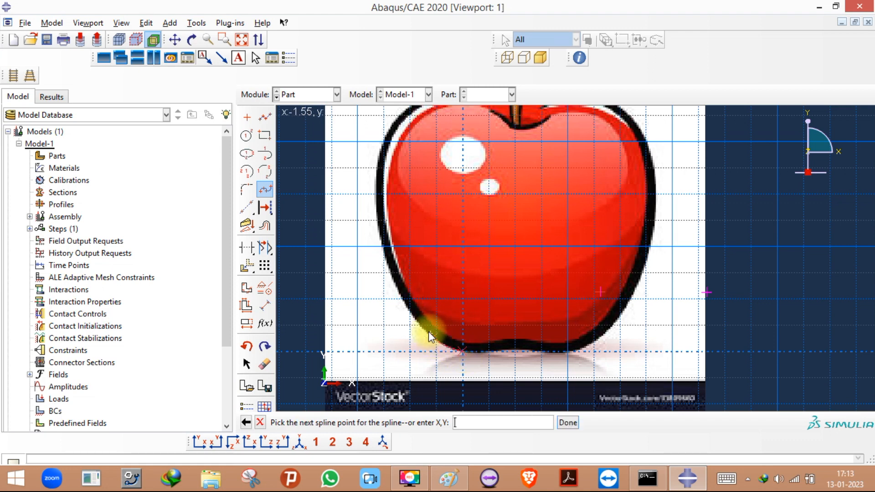
left_click(410, 324)
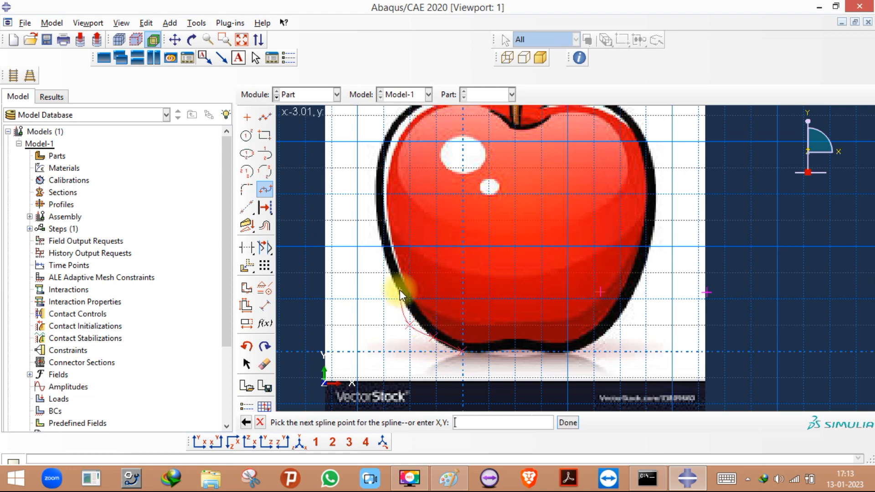
left_click(387, 256)
Continue the spline along the apple's left side up to its upper-left shoulder.
scroll(376, 214, "up", 4)
left_click(379, 208)
scroll(370, 226, "down", 4)
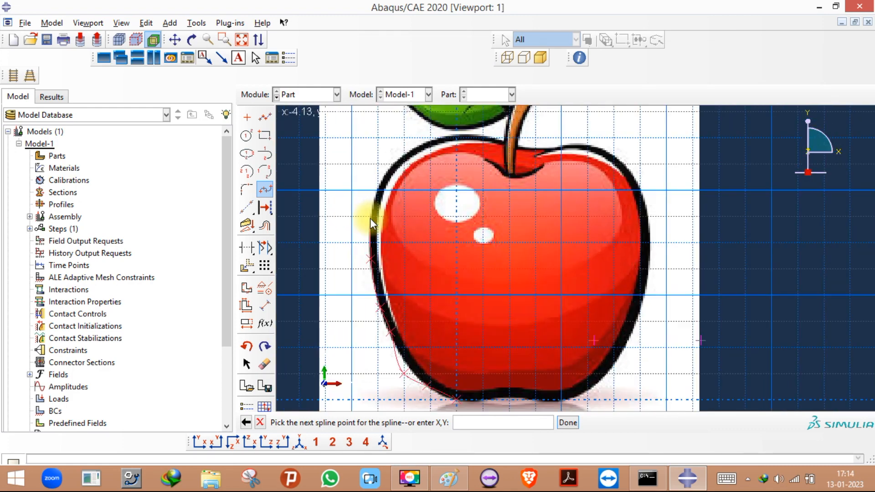
scroll(370, 225, "up", 3)
left_click(385, 170)
left_click(408, 127)
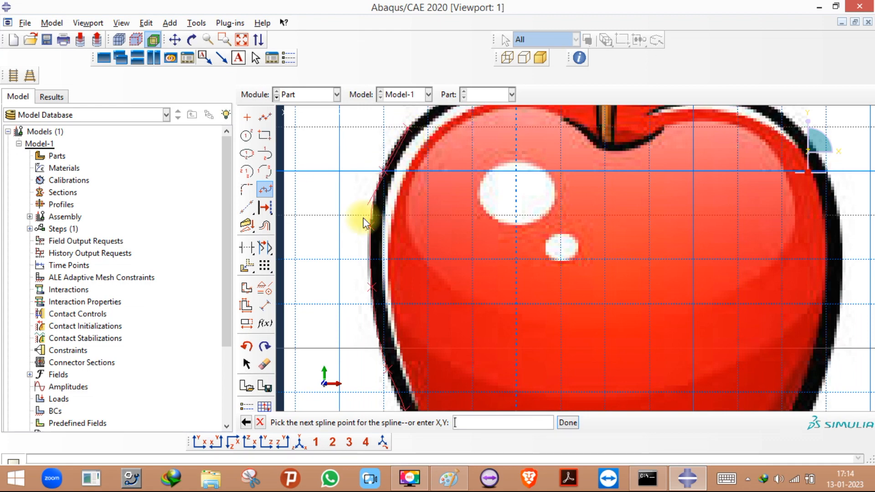
Extend the spline over the upper-left shoulder to the apple's top edge beneath the leaf.
scroll(359, 228, "down", 4)
scroll(407, 163, "up", 4)
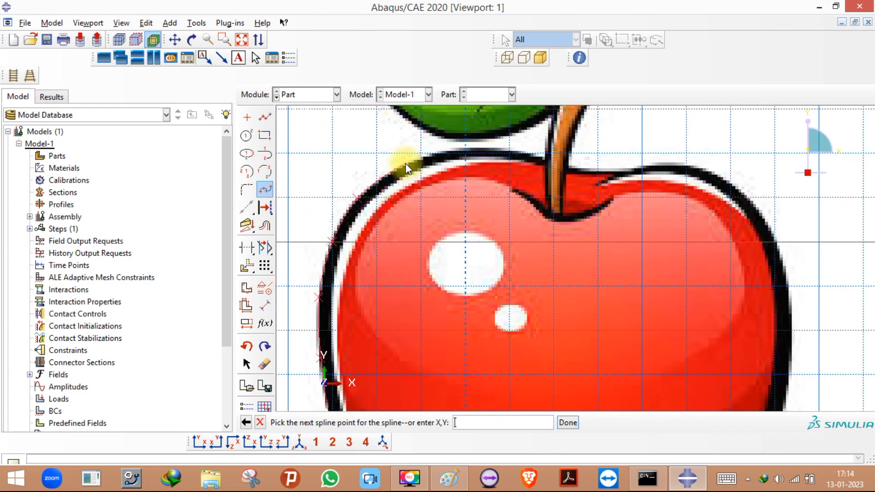
scroll(405, 165, "up", 1)
left_click(403, 166)
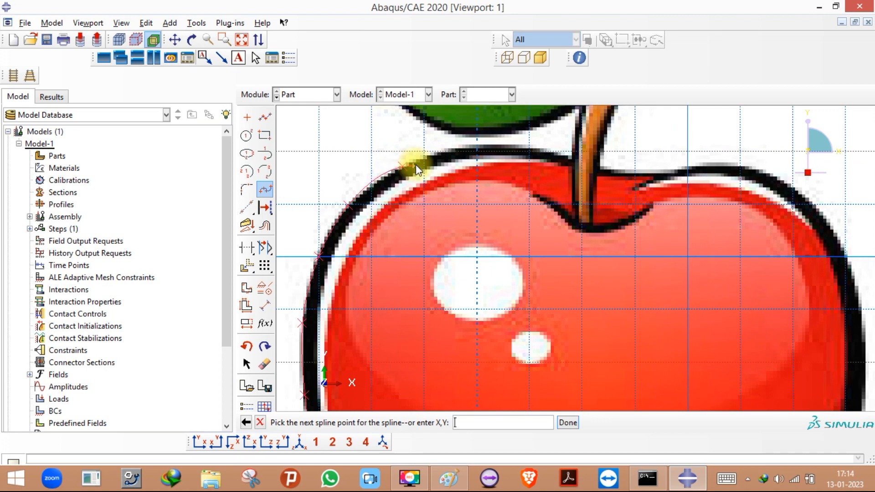
left_click(450, 152)
scroll(451, 209, "down", 5)
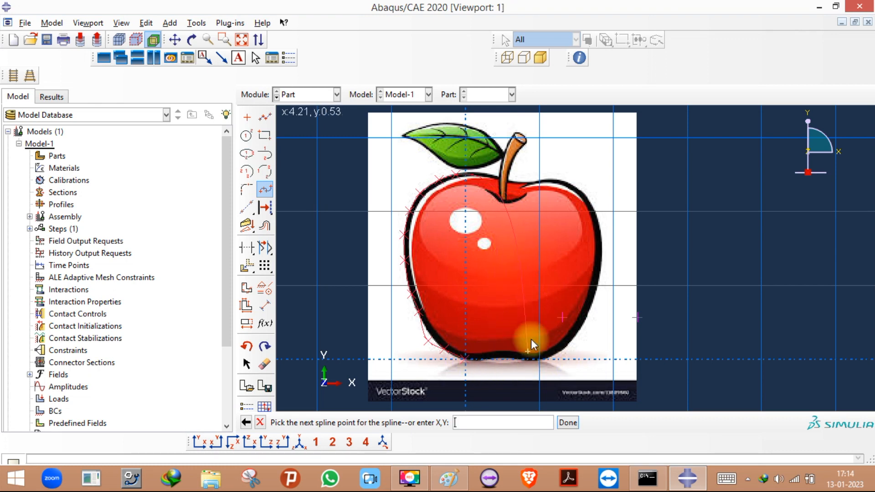
Trace the spline along the top edge to the stem and up onto the stem, leaving out the leaf.
scroll(498, 171, "up", 3)
left_click(450, 176)
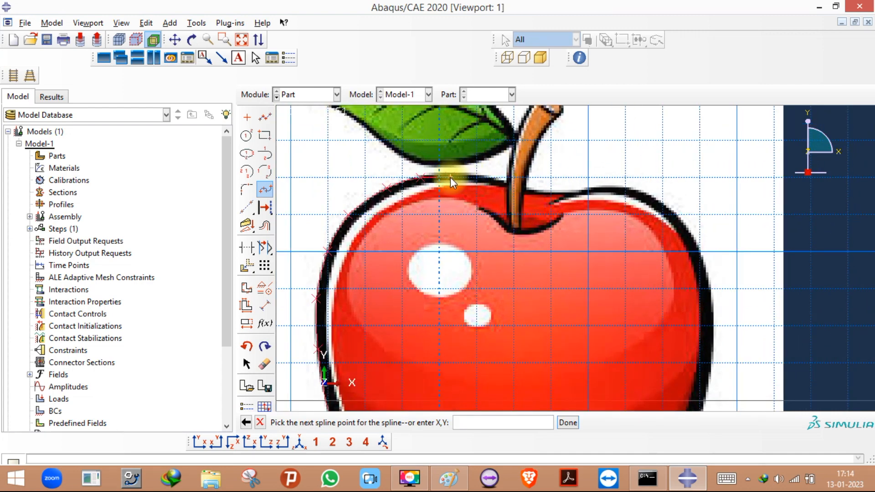
left_click(502, 182)
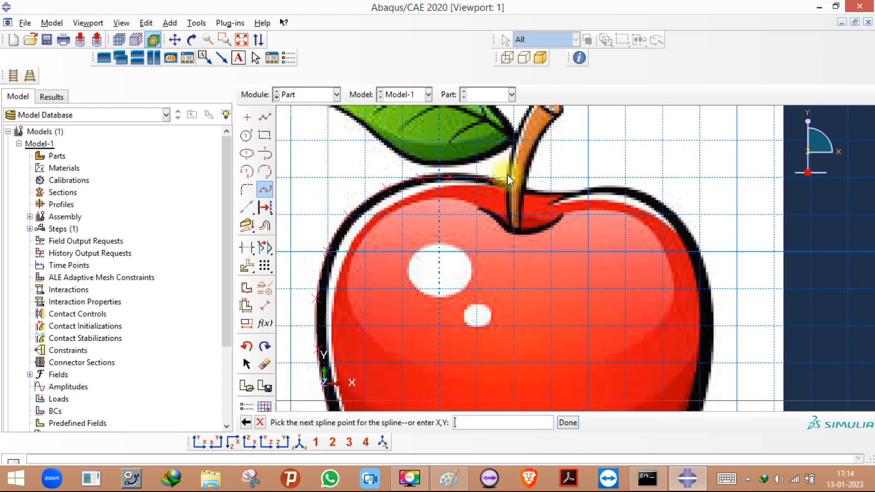
left_click(519, 130)
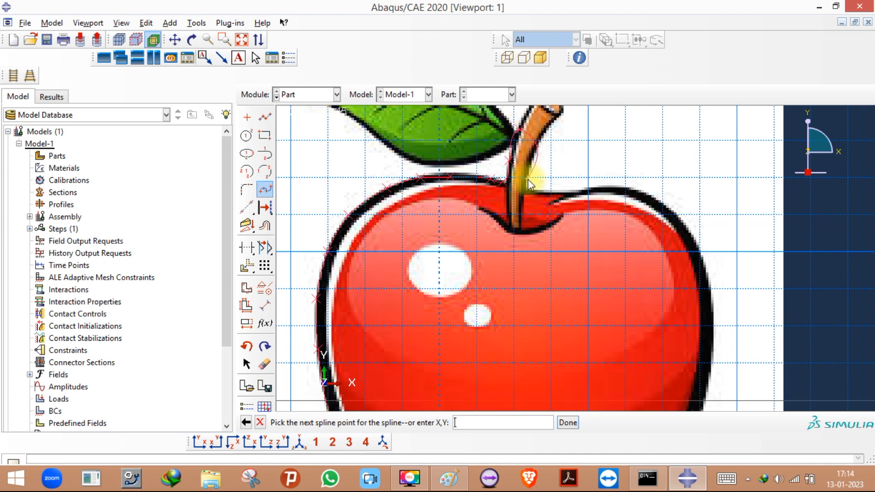
Carry the spline from the stem over the apple's right shoulder and onto its right side.
left_click(614, 183)
left_click(677, 215)
left_click(692, 242)
scroll(692, 242, "down", 1)
scroll(606, 211, "down", 2)
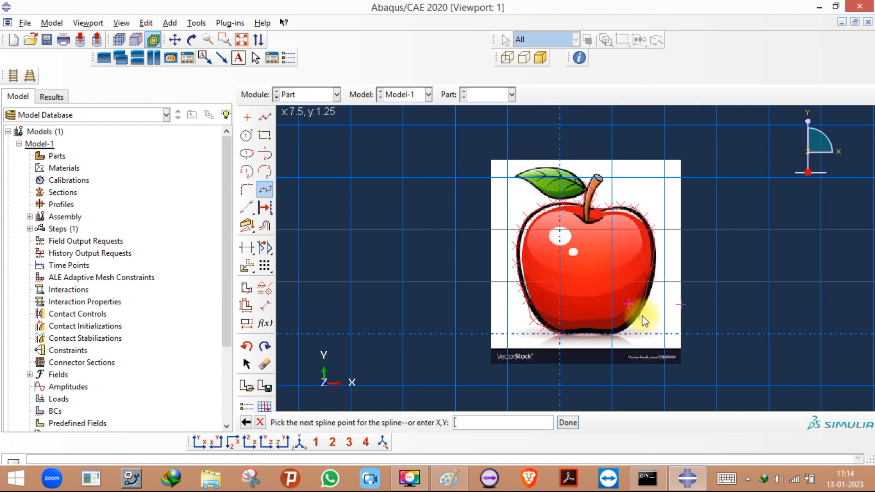
Trace the spline down the lower-right side and along the base back to the origin, and finish the closed outline.
scroll(644, 314, "up", 1)
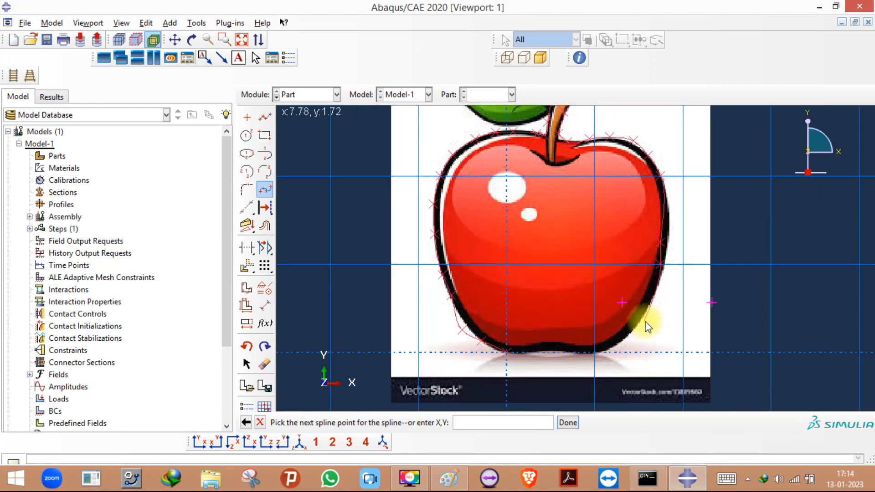
left_click(647, 306)
left_click(627, 334)
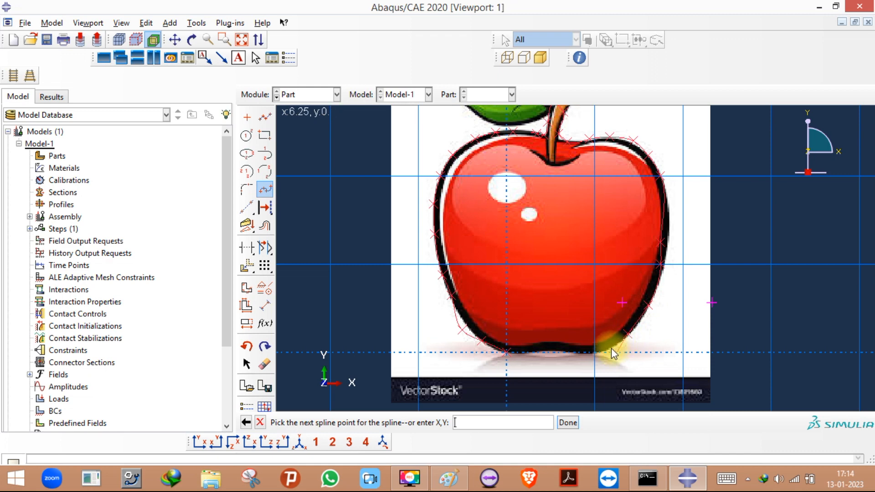
left_click(593, 352)
left_click(558, 346)
left_click(529, 350)
middle_click(445, 361)
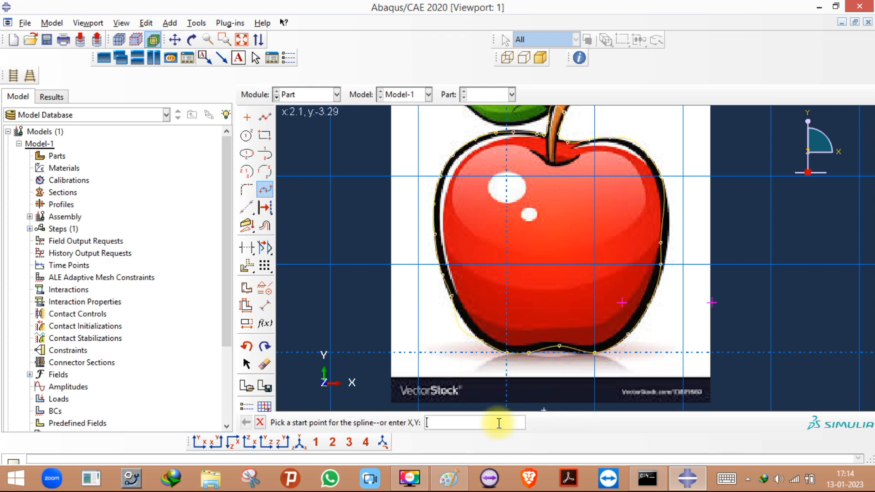
Finish the sketch and extrude the apple outline as a solid with a blind depth of 20.
left_click(258, 424)
left_click(417, 424)
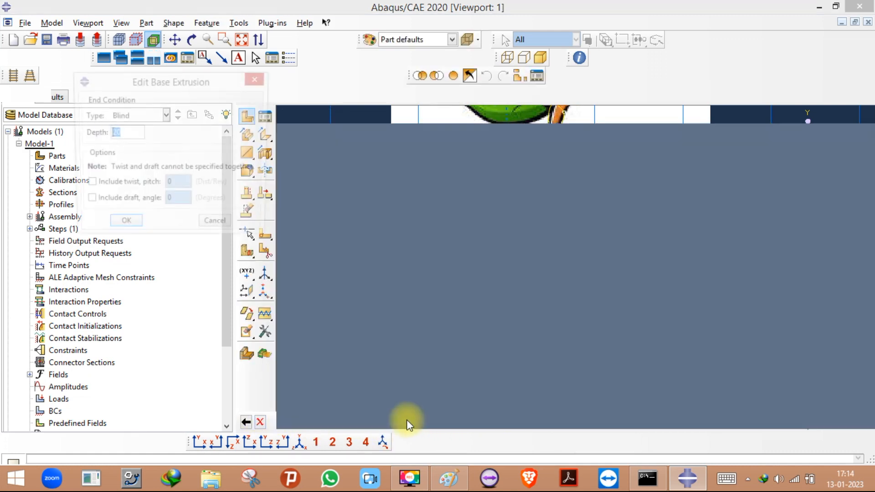
left_click(123, 225)
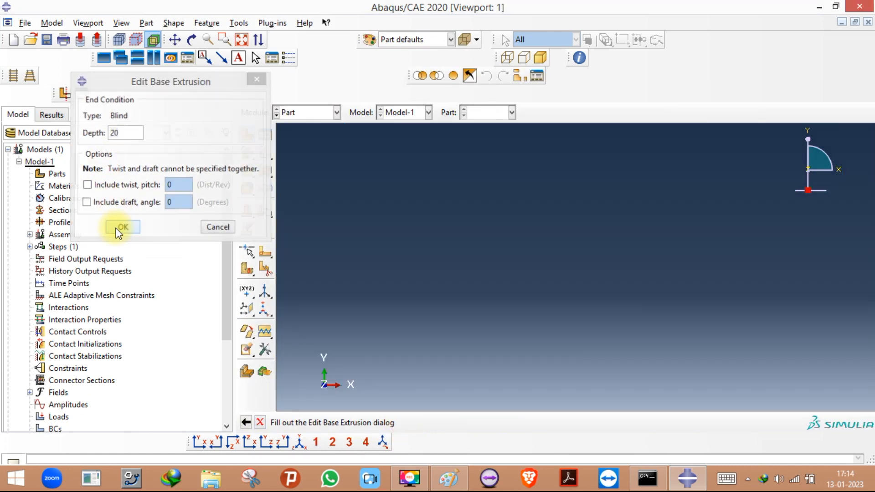
Examine the extruded apple part from an angle and from the front, including the area around the stem.
left_click(192, 41)
left_click_drag(529, 289, 585, 175)
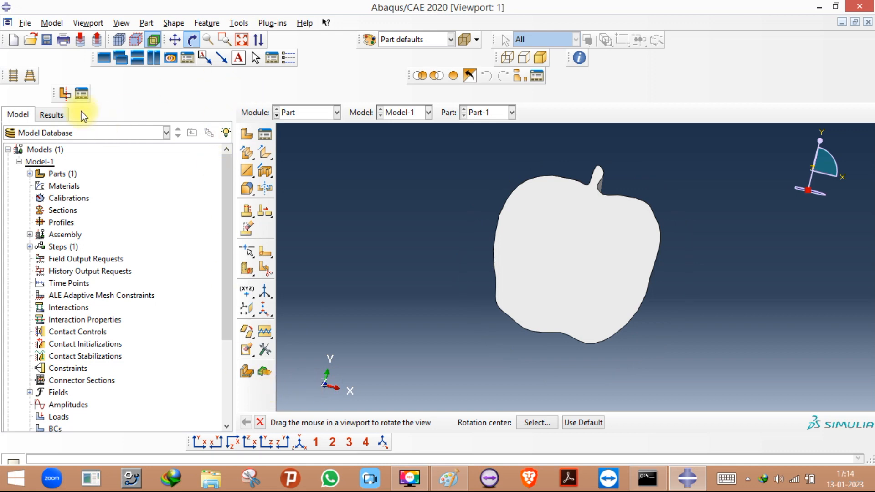
left_click(202, 441)
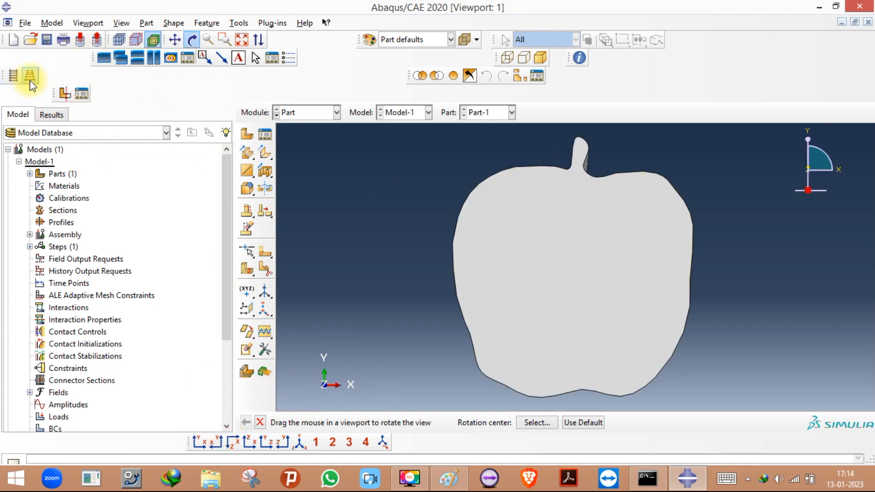
left_click_drag(585, 130, 592, 160)
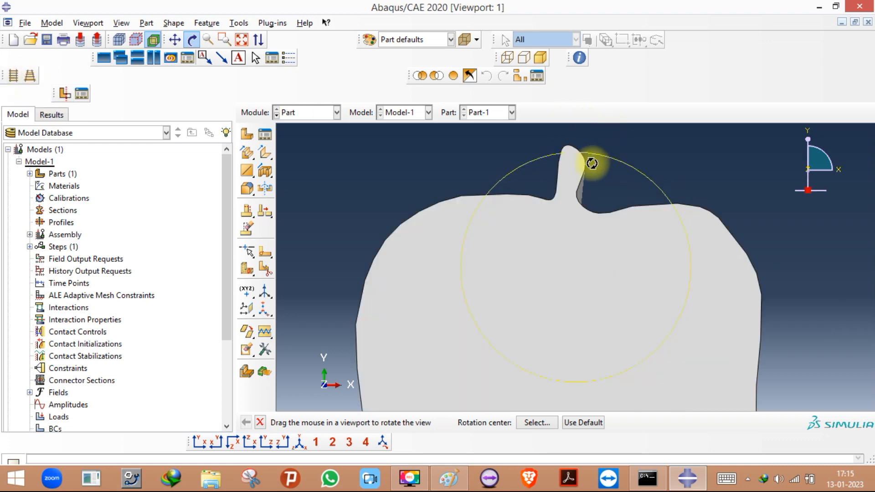
Inspect the extruded apple close up, at an oblique angle showing its thickness, and in the front view.
scroll(591, 162, "down", 5)
scroll(600, 170, "up", 6)
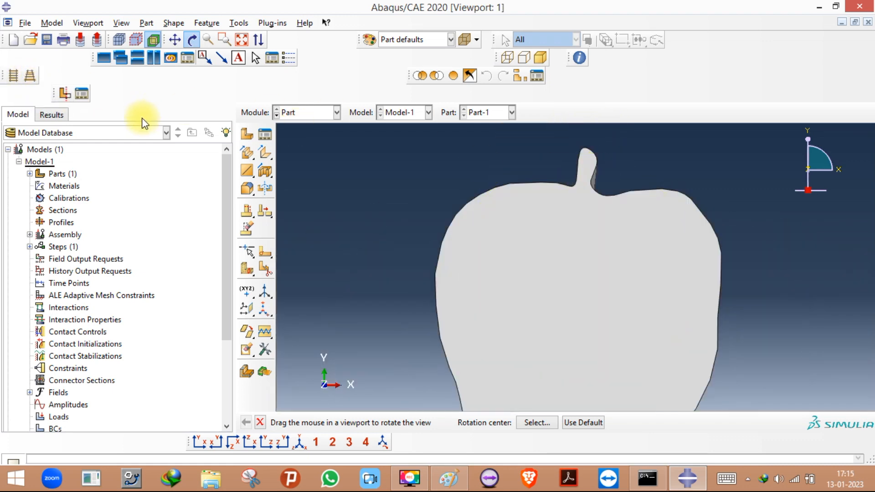
left_click(13, 77)
scroll(525, 163, "up", 5)
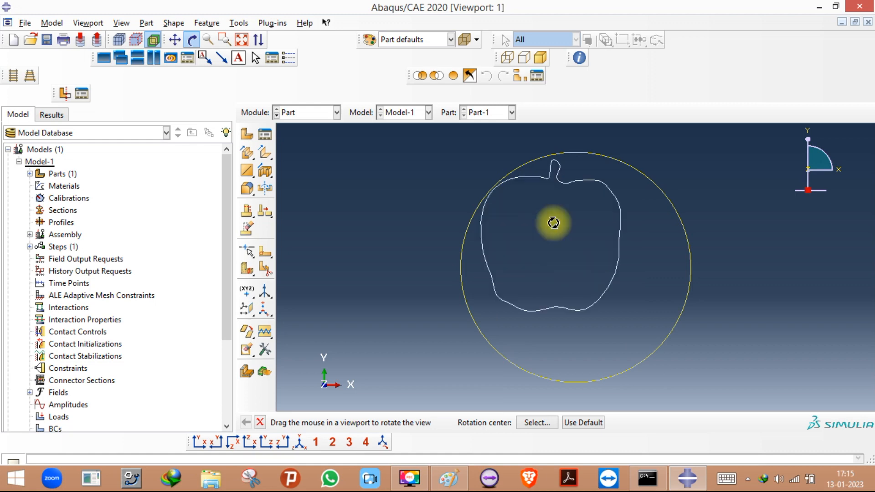
scroll(554, 223, "down", 5)
left_click_drag(600, 256, 583, 255)
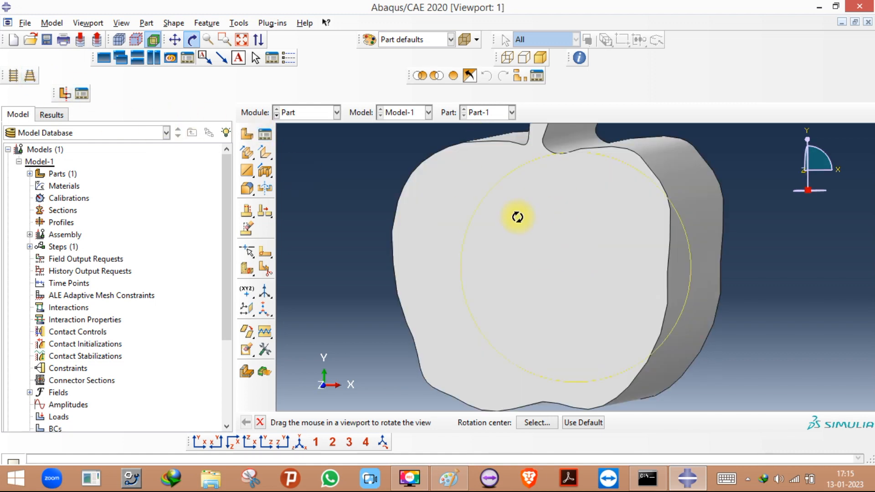
left_click_drag(531, 220, 522, 220)
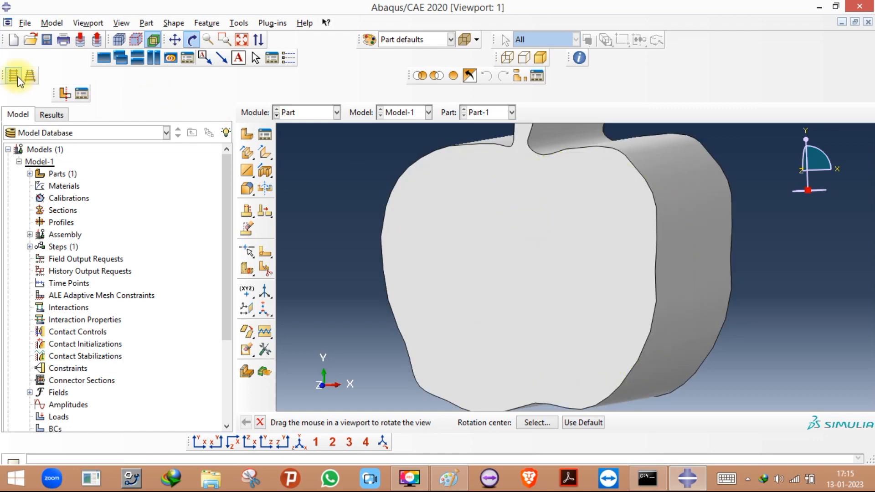
left_click(197, 441)
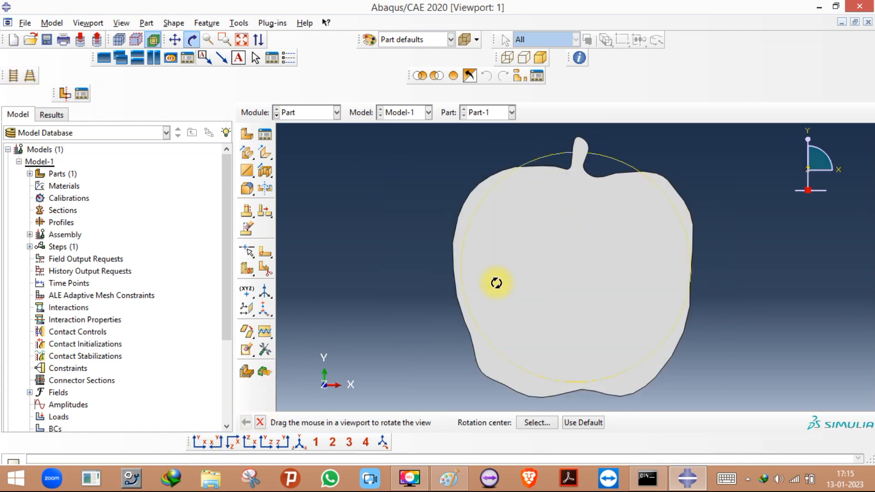
left_click(260, 423)
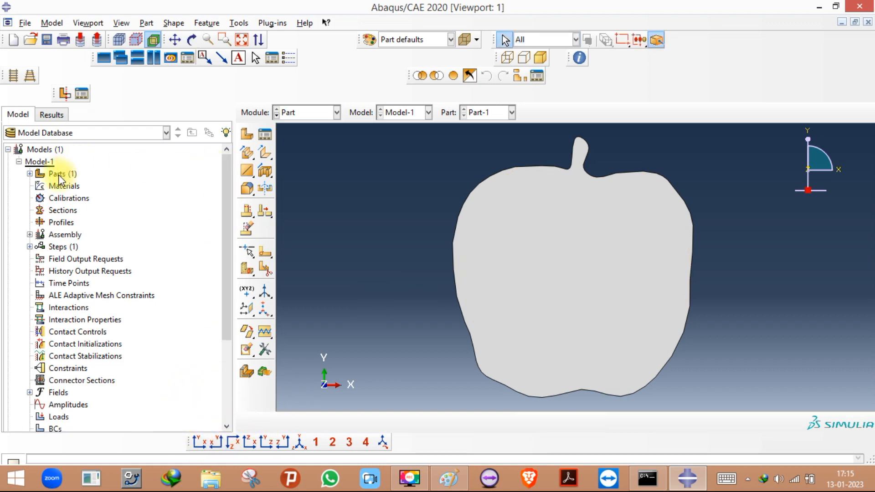
Delete Part-1 from the model.
left_click(30, 174)
right_click(55, 186)
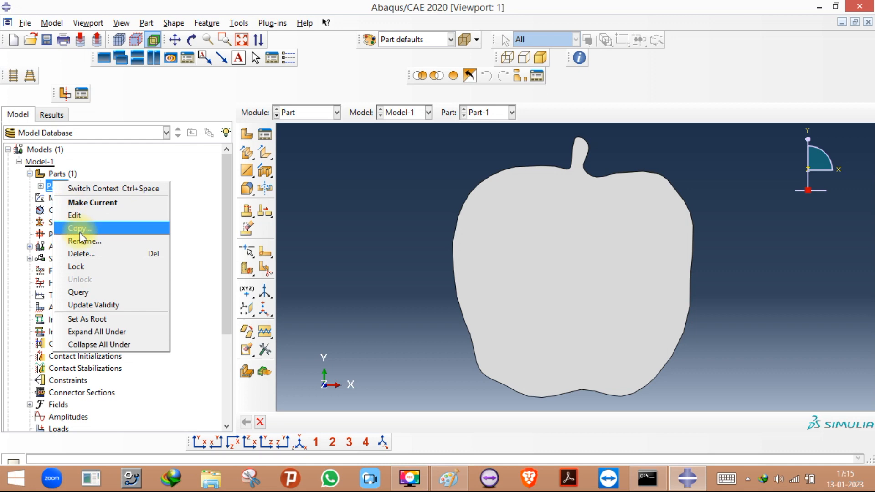
left_click(77, 252)
left_click(401, 255)
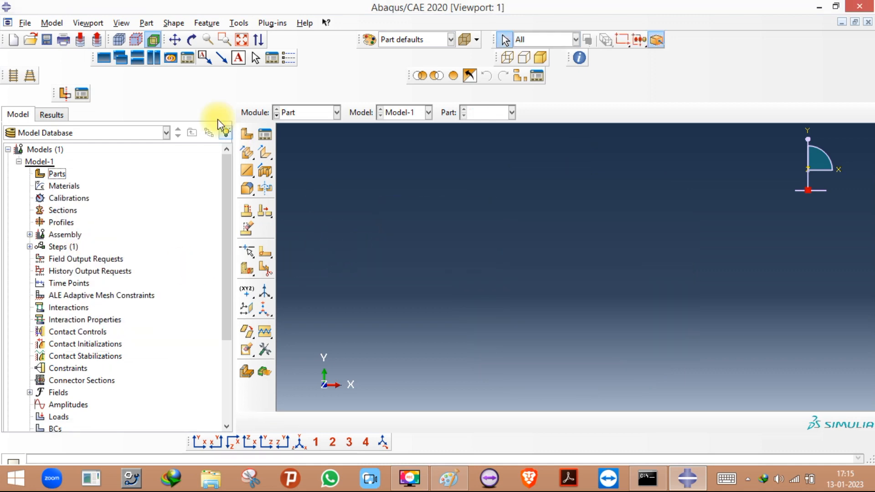
Create a new 3D deformable solid part with Revolution as the base feature and an approximate size of 200.
left_click(246, 134)
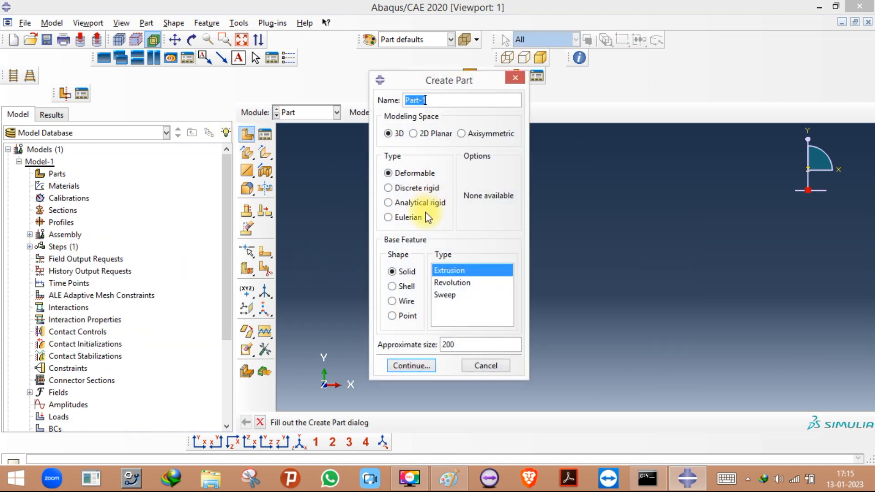
left_click(452, 283)
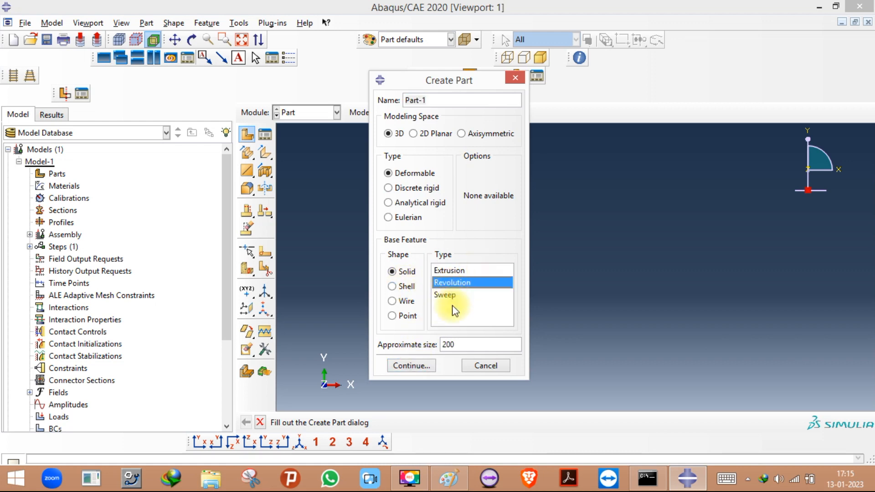
left_click(407, 366)
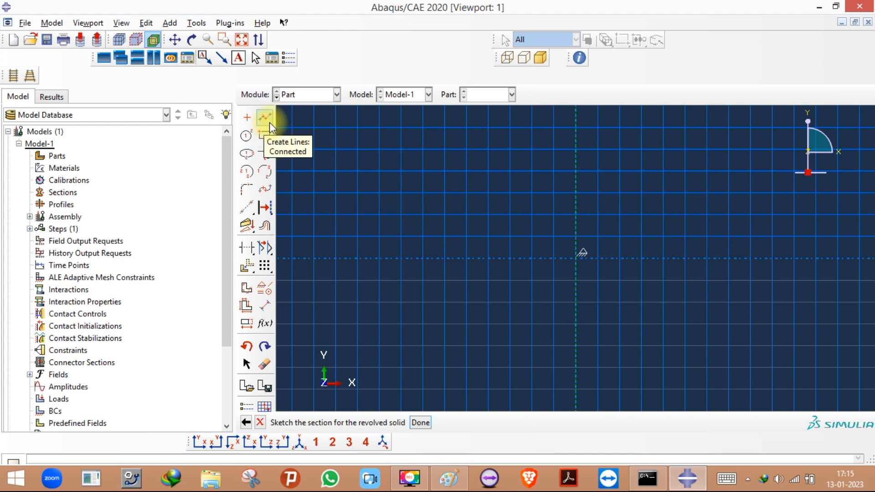
Sketch a tall rectangle about 6.25 wide, rising from the origin along the revolution axis.
left_click(265, 135)
scroll(624, 267, "up", 2)
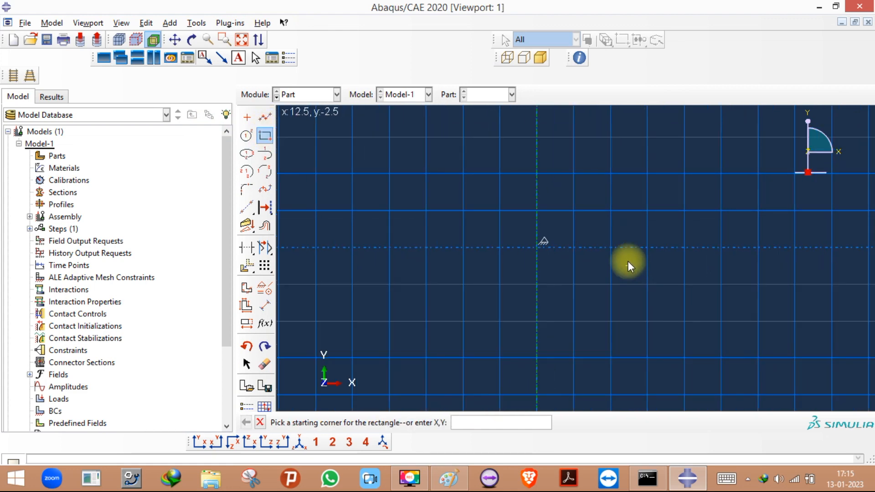
left_click(537, 250)
scroll(499, 335, "down", 2)
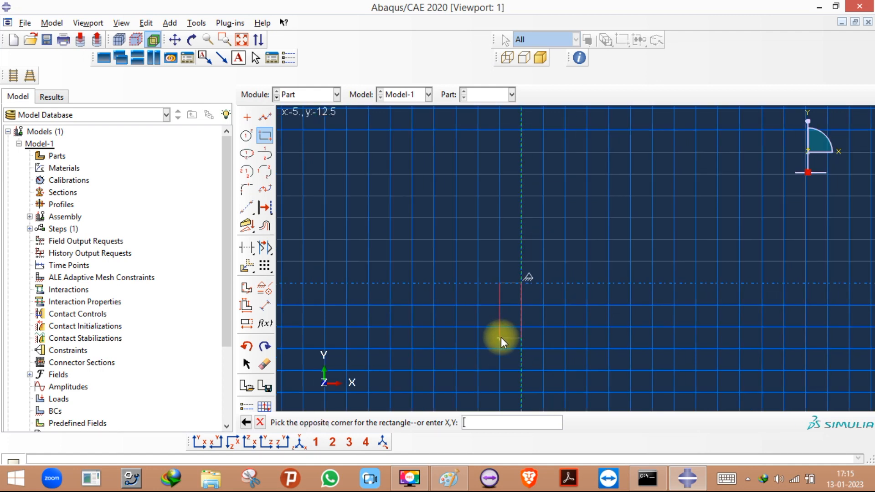
left_click(547, 146)
scroll(530, 317, "up", 2)
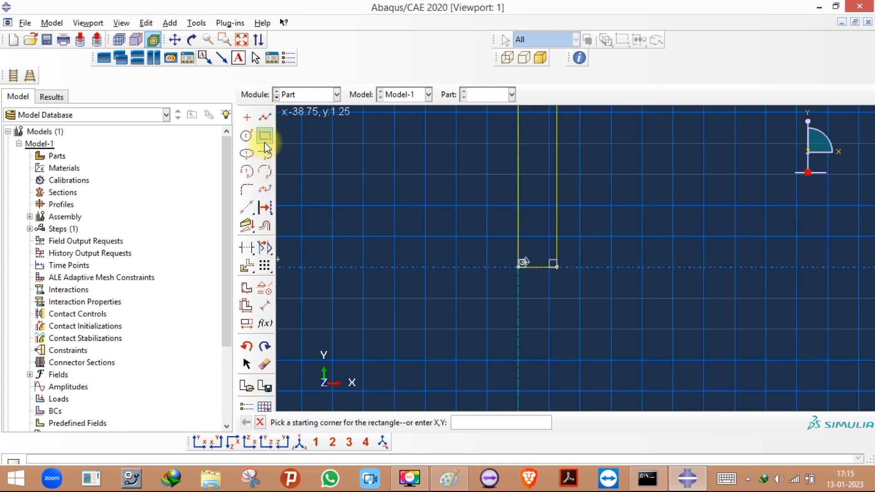
Dimension the width of the rectangle's lower edge.
left_click(263, 288)
left_click(263, 306)
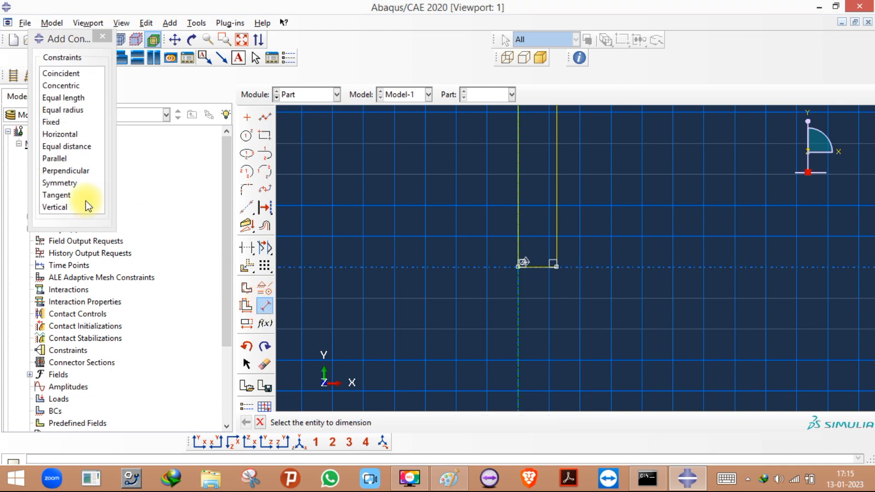
left_click(102, 36)
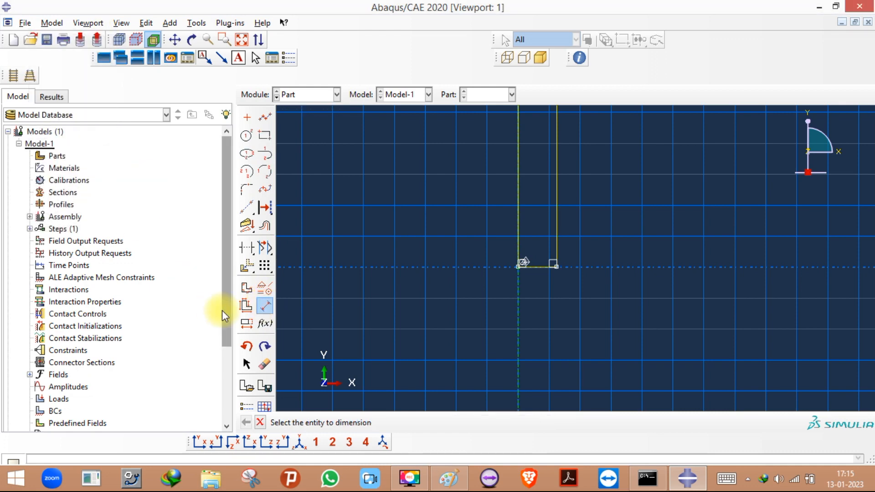
left_click(265, 306)
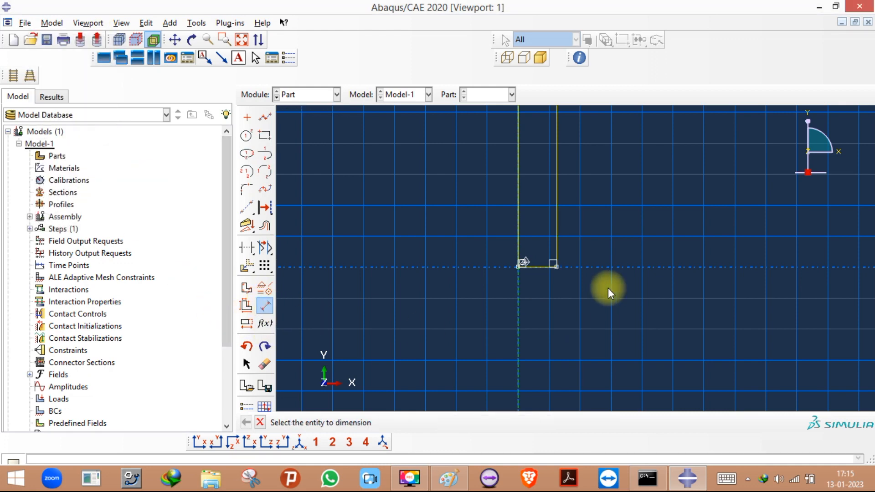
left_click(542, 272)
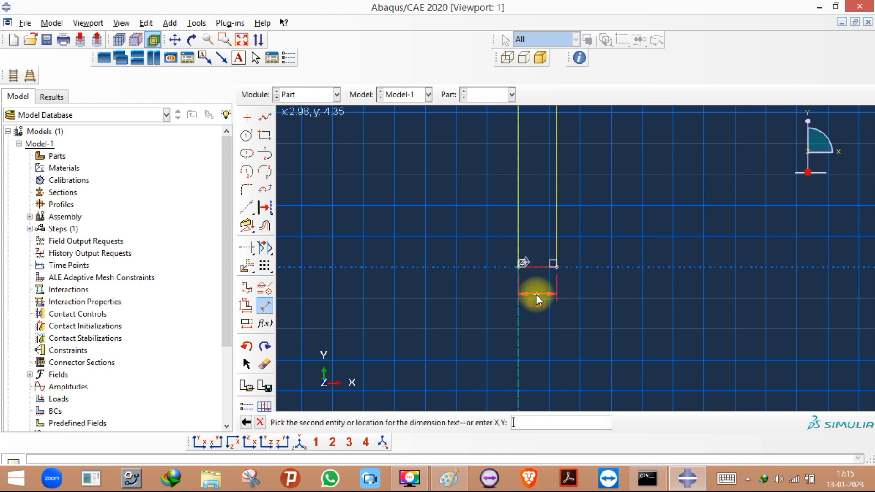
left_click(543, 311)
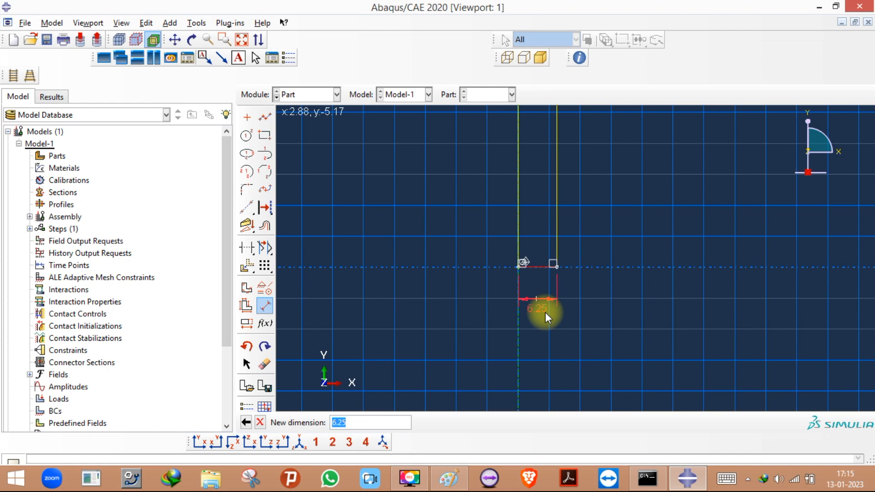
key("Return")
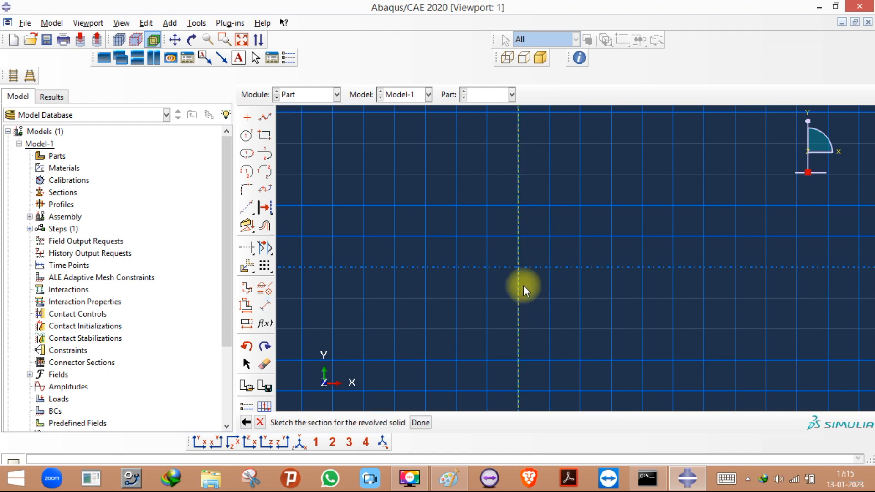
scroll(520, 305, "up", 4)
scroll(525, 247, "down", 5)
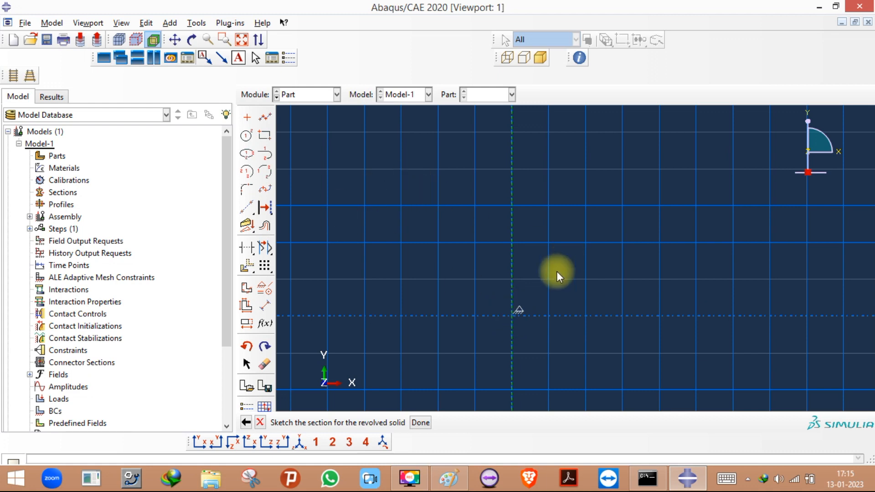
scroll(519, 333, "up", 2)
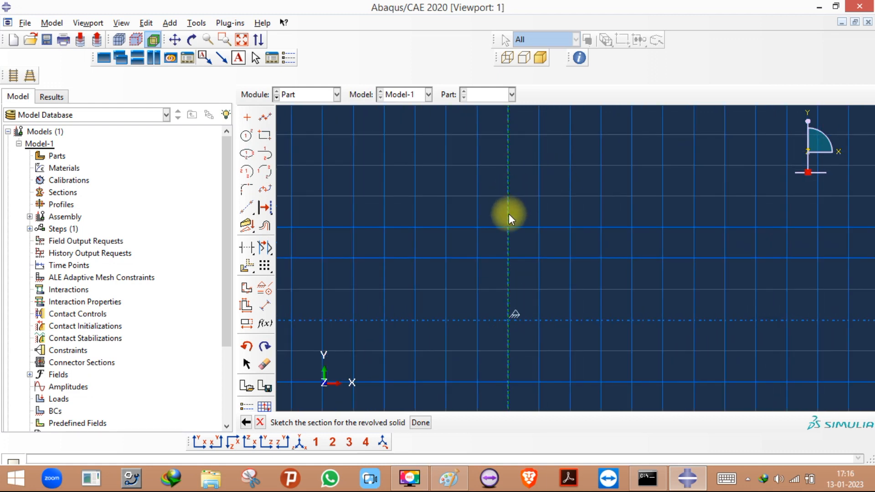
scroll(513, 338, "down", 3)
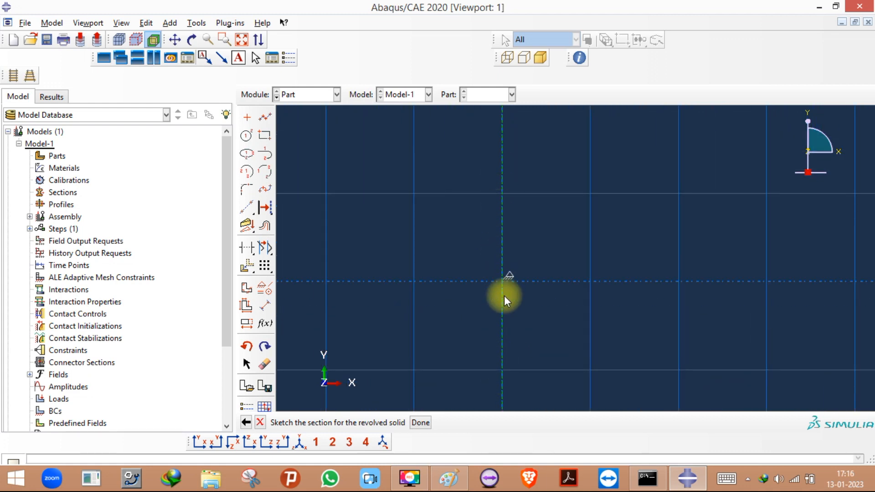
scroll(498, 285, "up", 3)
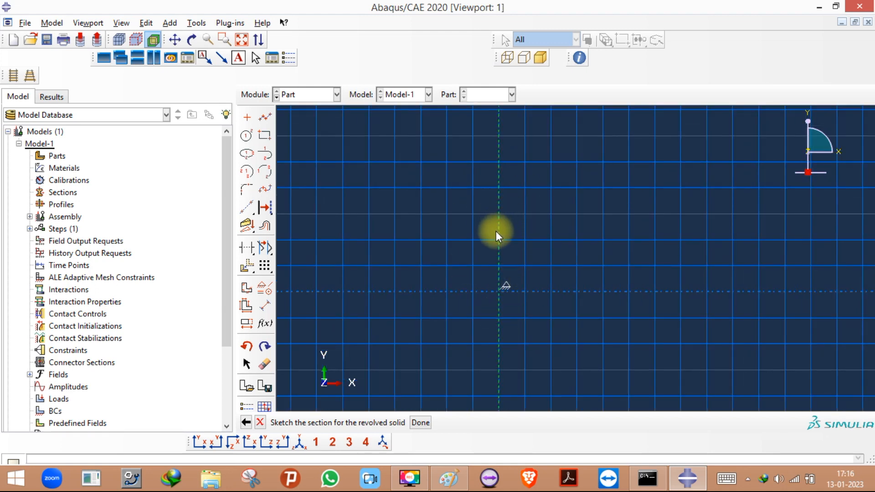
Try two slanted construction lines to the left of the revolution axis, and undo both.
left_click(245, 209)
left_click(374, 246)
left_click(371, 251)
left_click(303, 193)
left_click(345, 242)
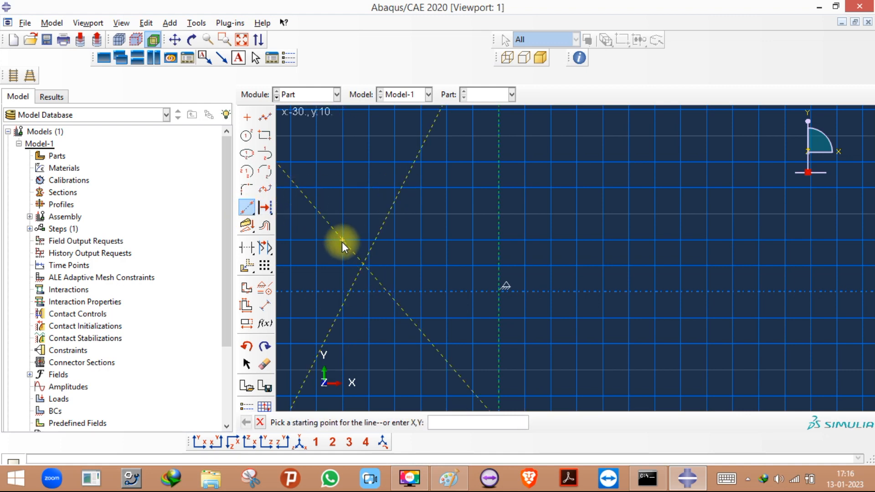
key("ctrl+z")
key("ctrl+z")
Sketch an upright rectangle to the right of the revolution axis and dimension its width as 5.
left_click(264, 136)
left_click(609, 157)
left_click(635, 240)
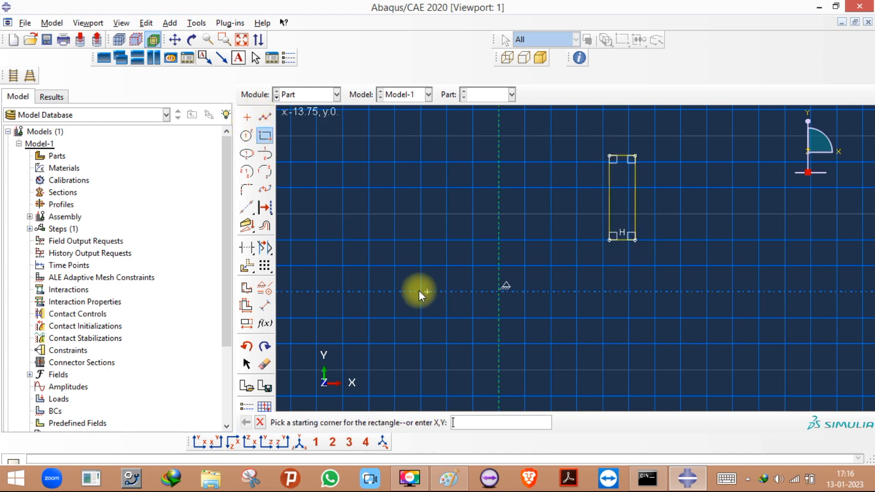
left_click(264, 306)
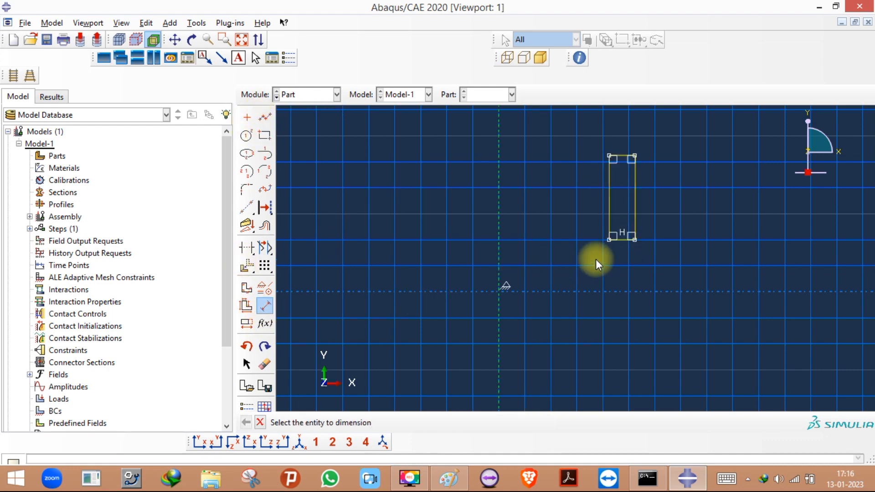
left_click(620, 243)
left_click(619, 261)
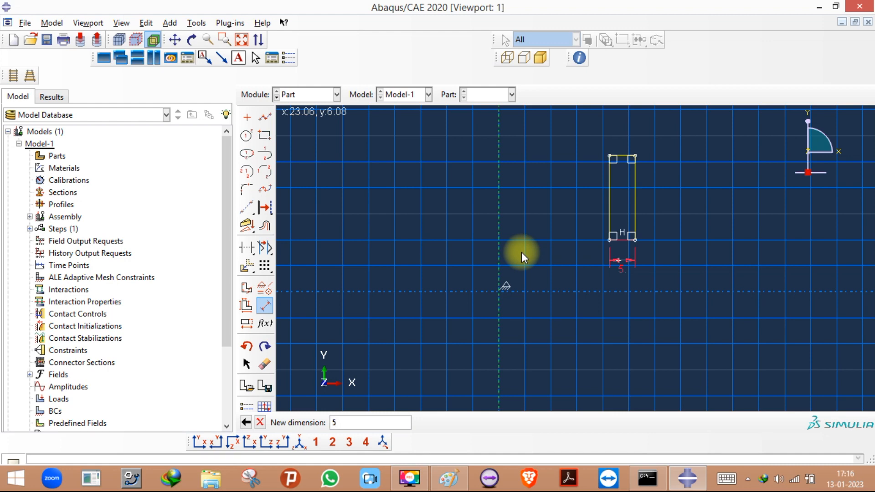
key("Return")
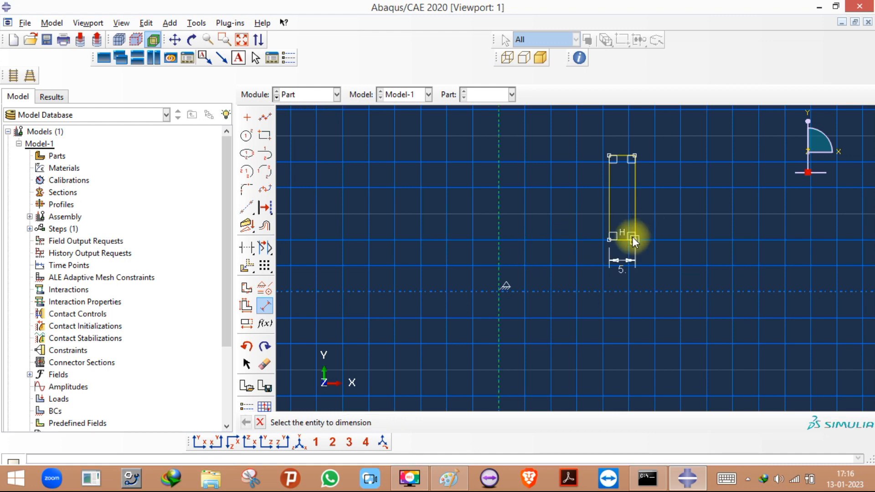
Sketch a second, horizontal rectangle about 6.25 high, above the upright one.
scroll(635, 242, "up", 2)
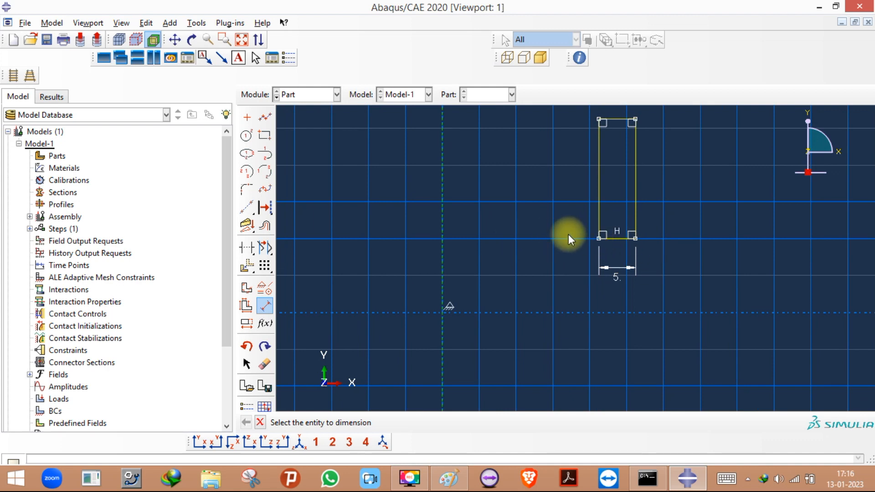
scroll(518, 307, "down", 2)
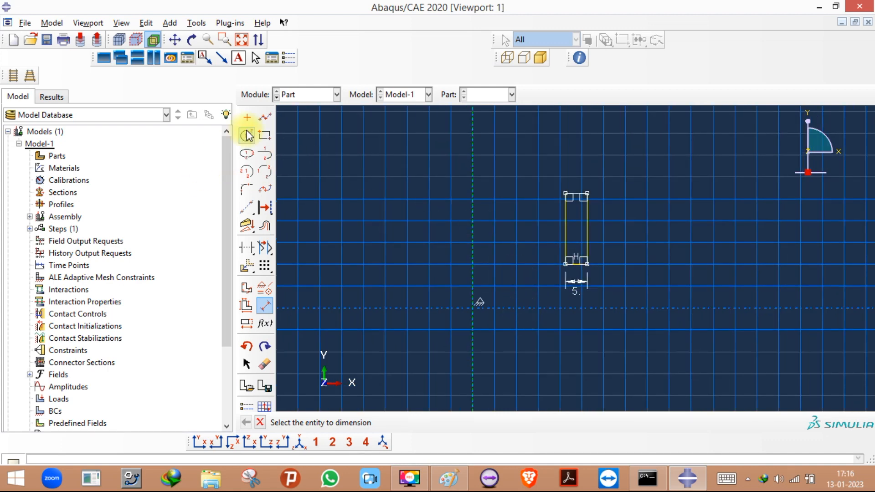
left_click(264, 135)
left_click(560, 139)
left_click(653, 166)
Set the upper rectangle's width to 15 and its height to 5.
left_click(265, 306)
left_click(598, 136)
left_click(599, 121)
key("Return")
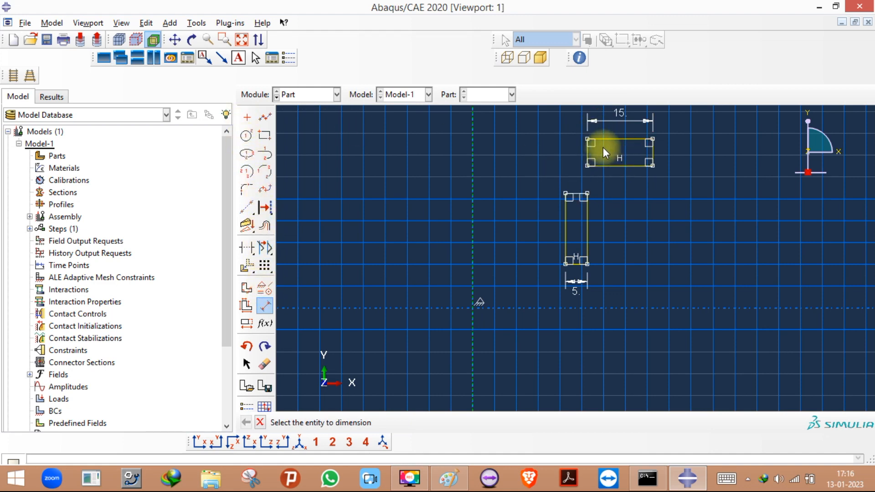
left_click(586, 150)
left_click(567, 150)
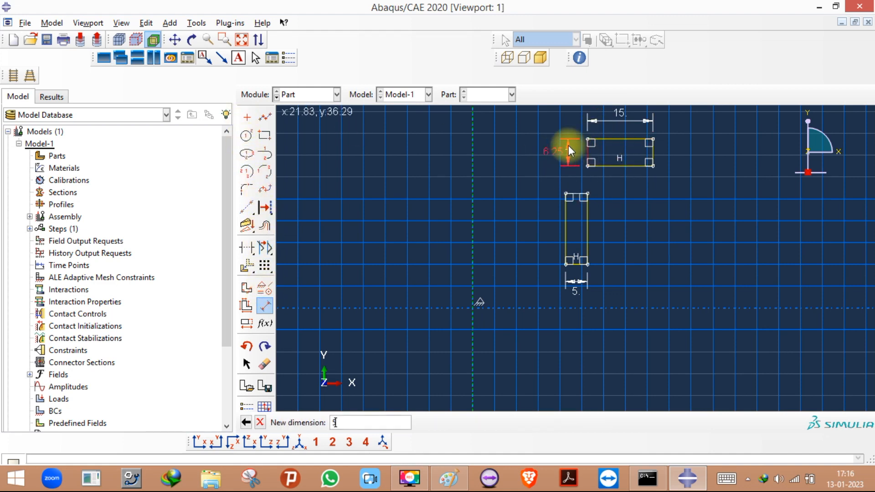
key("Return")
Move the horizontal rectangle so its lower-left corner coincides with the upright rectangle's upper-left corner.
left_click(246, 265)
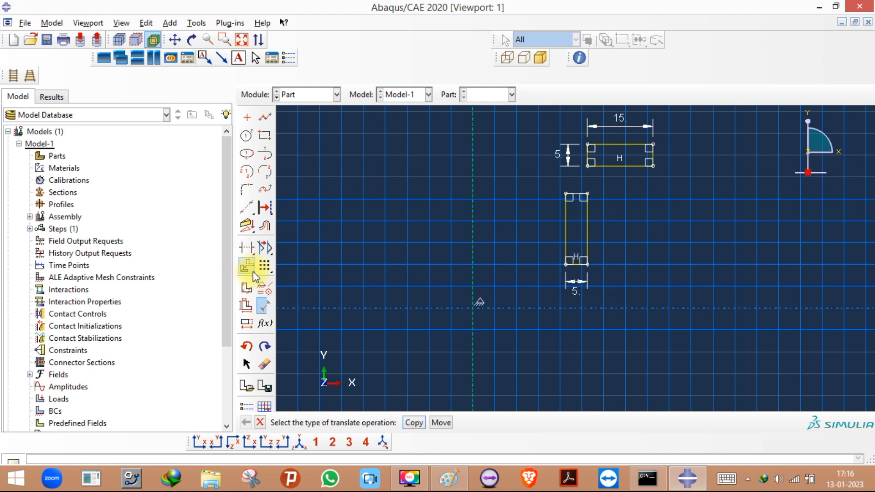
left_click(437, 422)
left_click_drag(668, 167, 666, 167)
left_click(384, 423)
left_click(588, 166)
left_click(565, 193)
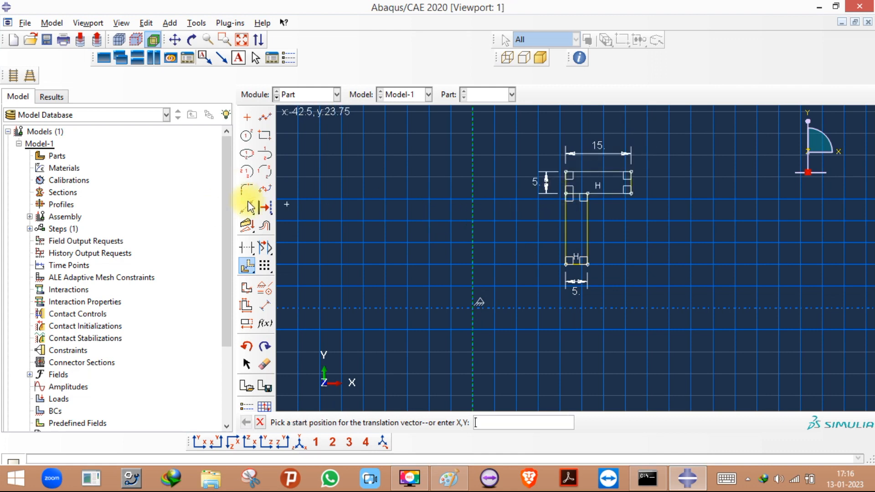
Trim away the left edge segments of both stacked rectangles, keeping the upper rectangle's top edge.
left_click(247, 247)
scroll(575, 195, "up", 3)
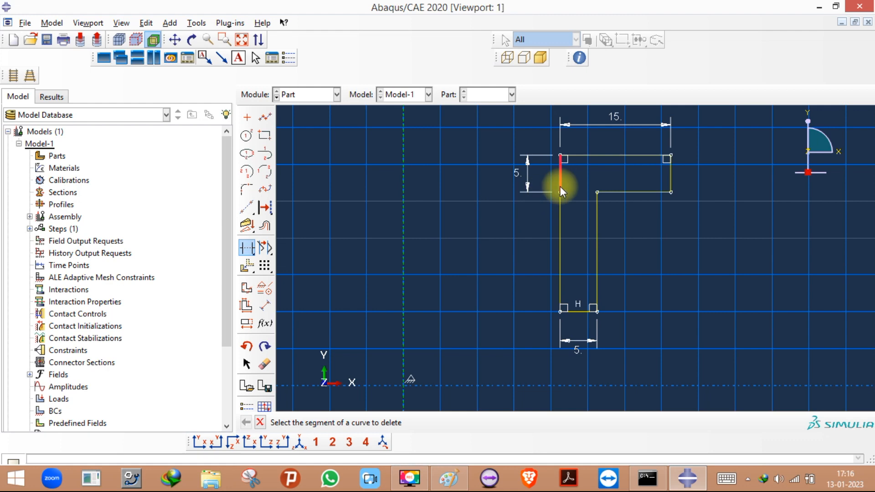
left_click(563, 188)
left_click(562, 210)
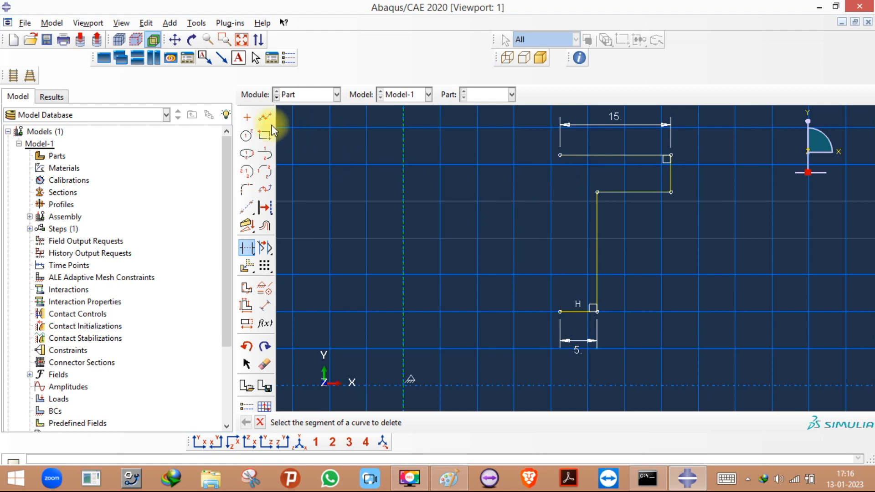
left_click(559, 156)
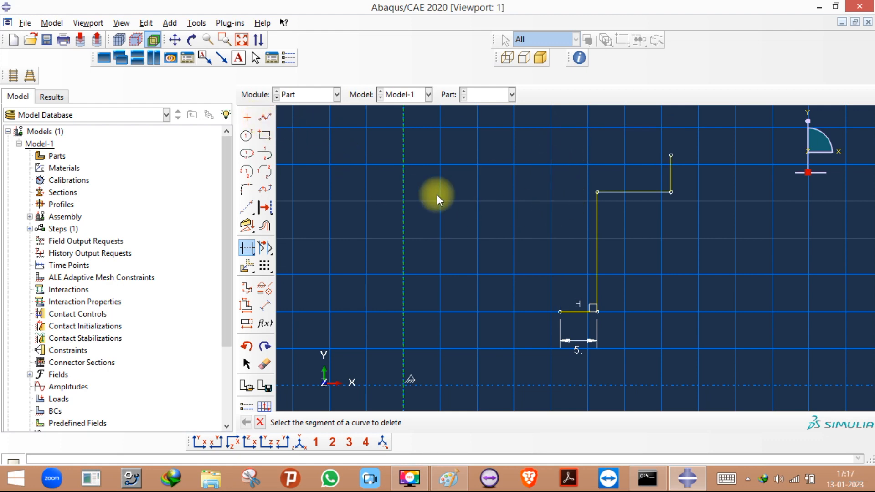
key("ctrl+z")
Draw one vertical line from the profile's upper-left corner to its lower-left corner to close the section.
left_click(265, 117)
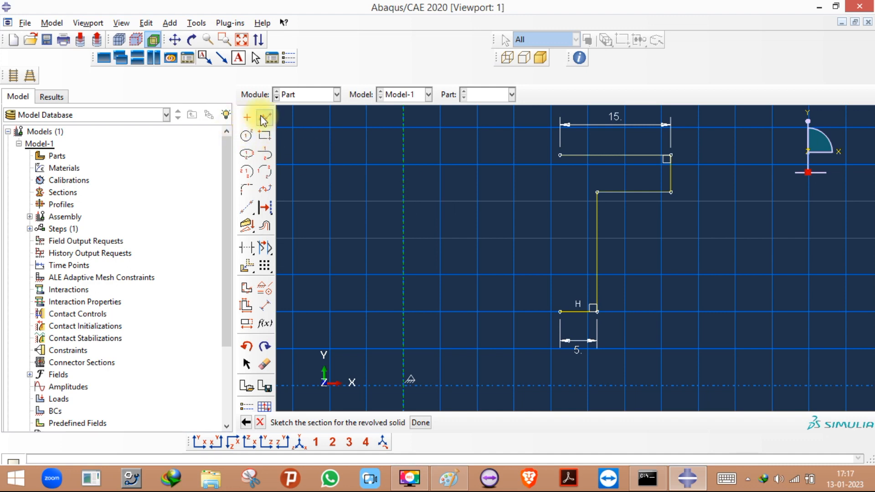
left_click(558, 161)
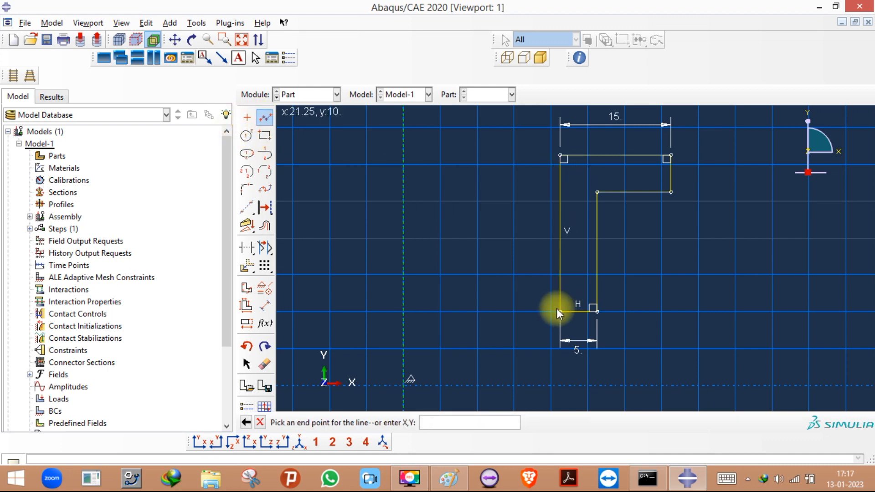
left_click(558, 310)
middle_click(508, 185)
scroll(520, 254, "down", 1)
scroll(601, 251, "up", 1)
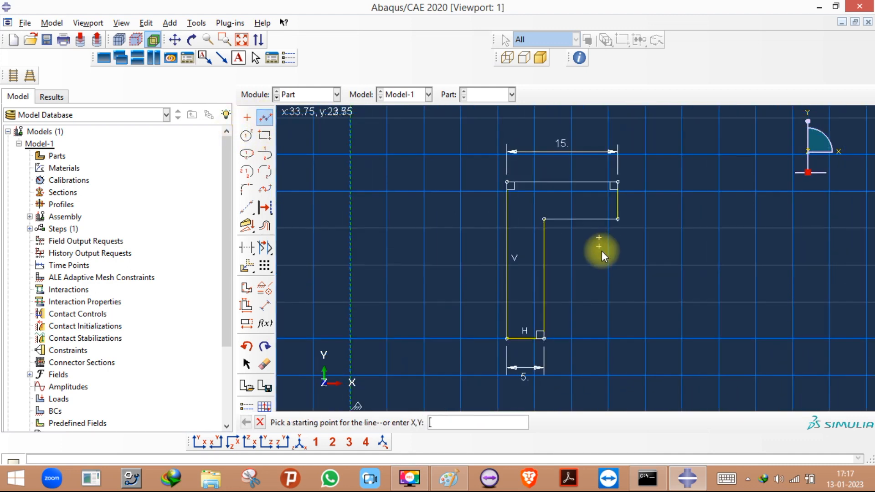
scroll(558, 177, "down", 2)
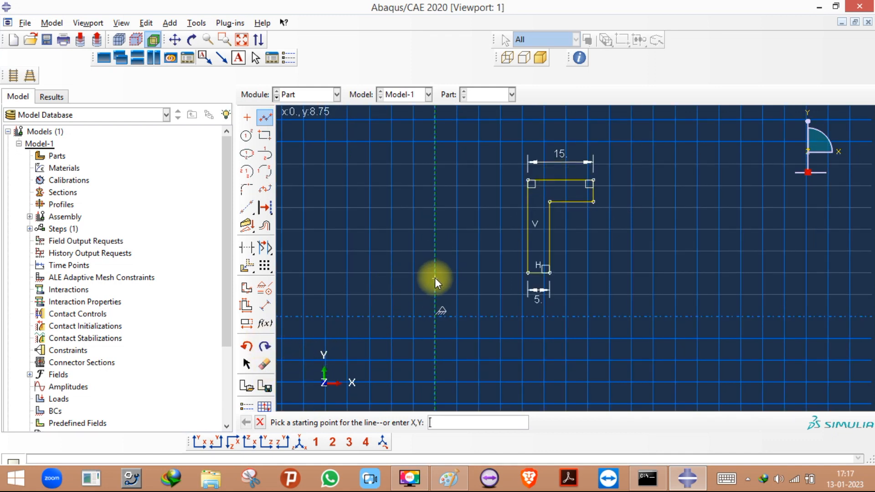
scroll(532, 280, "up", 3)
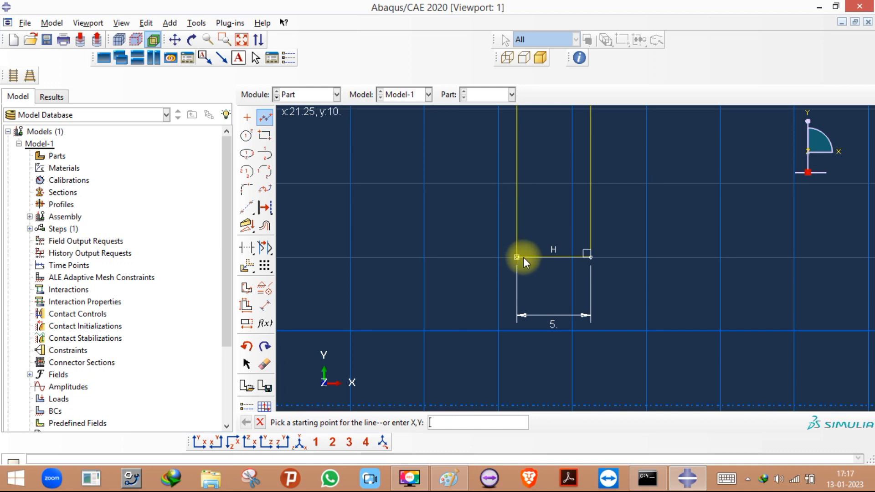
scroll(520, 253, "down", 3)
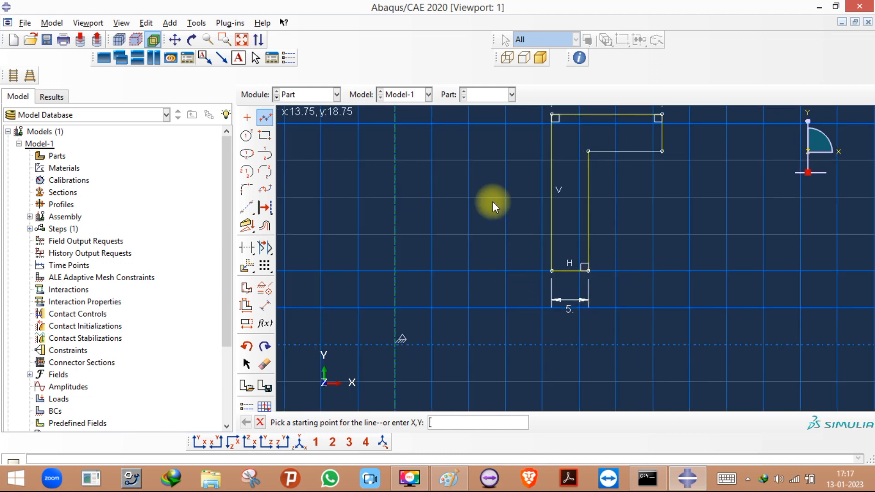
left_click(260, 422)
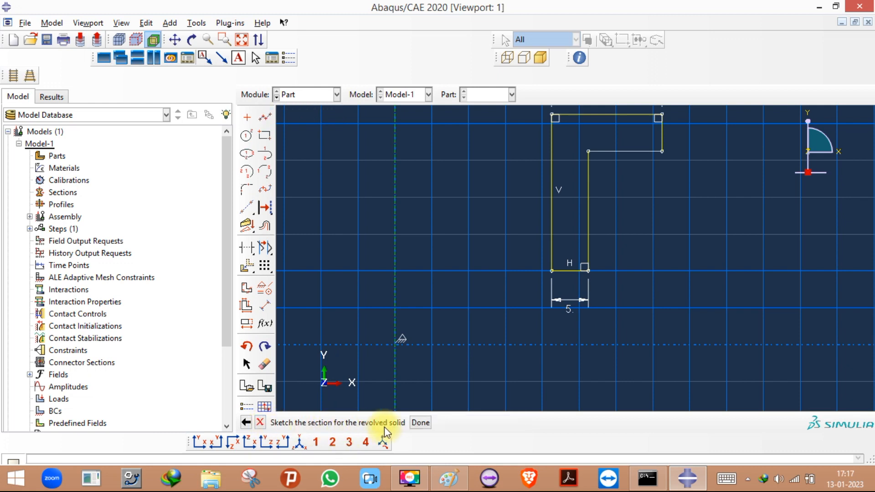
Finish the section sketch and revolve it a full turn about the axis into a solid flanged ring.
left_click(417, 423)
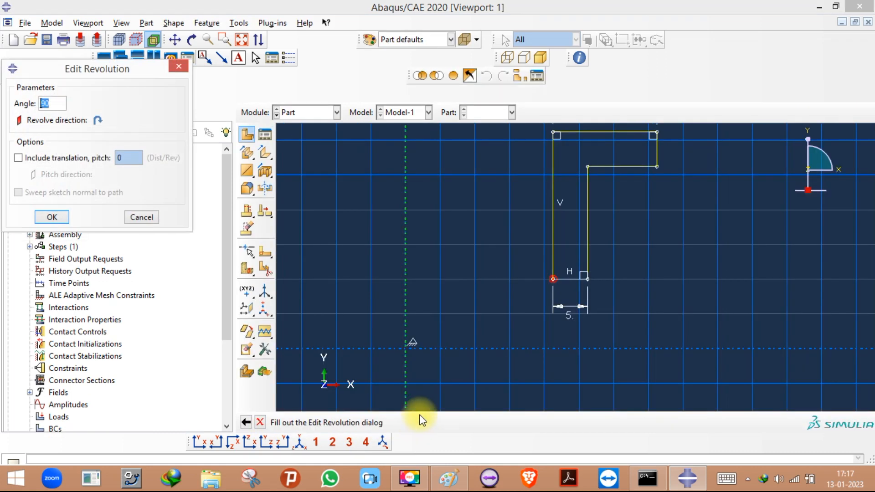
left_click(52, 218)
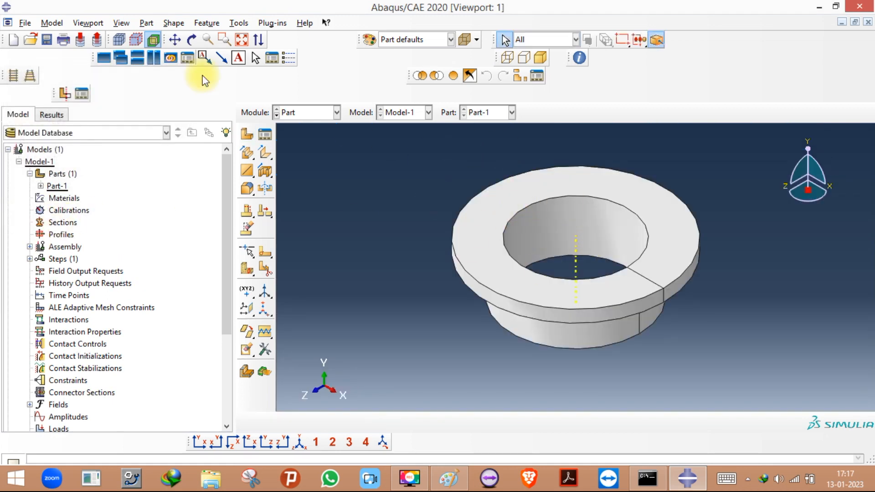
left_click(192, 40)
mouse_move(521, 242)
left_mouse_down()
mouse_move(580, 219)
mouse_move(569, 194)
mouse_move(595, 172)
mouse_move(556, 305)
mouse_move(552, 266)
mouse_move(572, 210)
mouse_move(560, 293)
left_mouse_up()
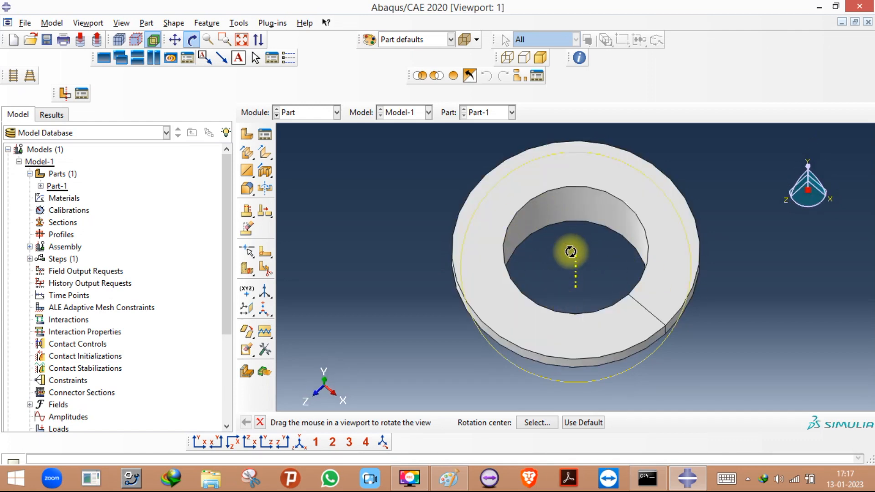
left_click_drag(607, 248, 578, 207)
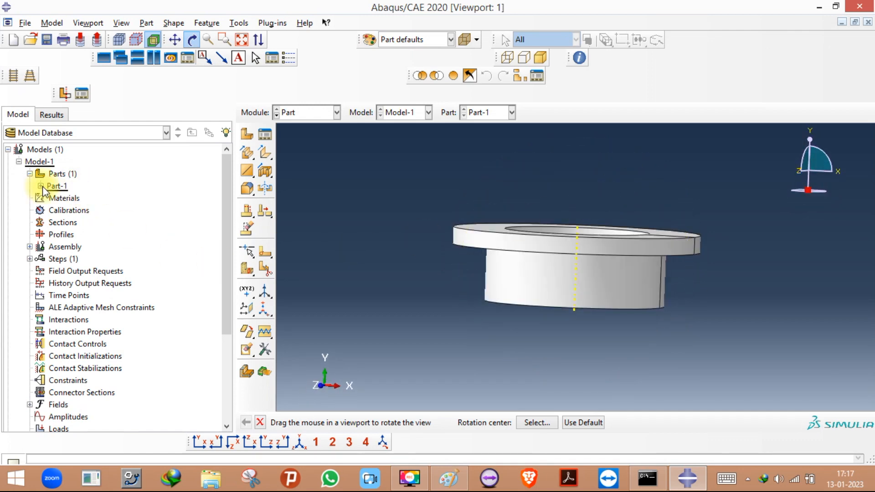
Open the section sketch of Part-1's solid revolve feature for editing.
left_click(40, 186)
left_click(51, 197)
left_click_drag(520, 258, 570, 315)
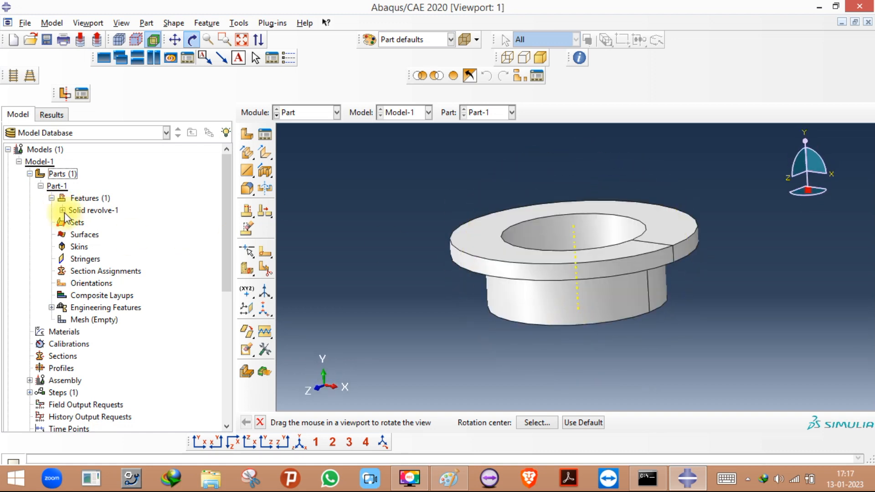
left_click(62, 210)
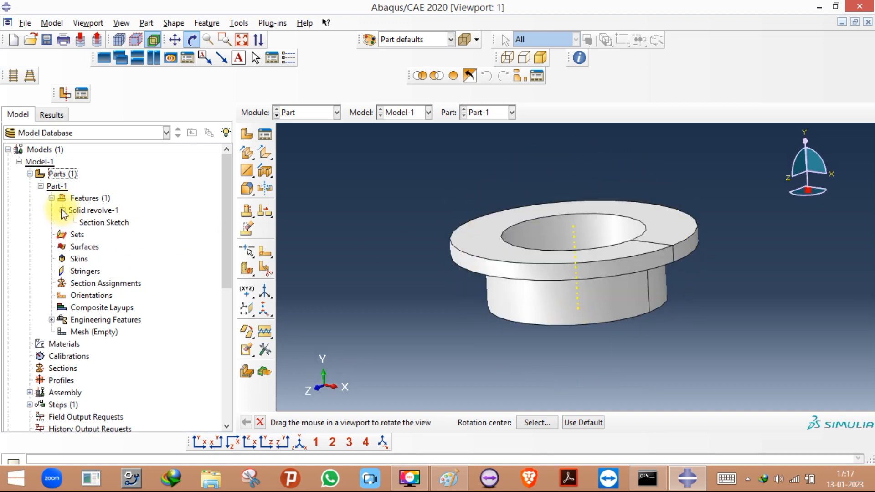
double_click(87, 226)
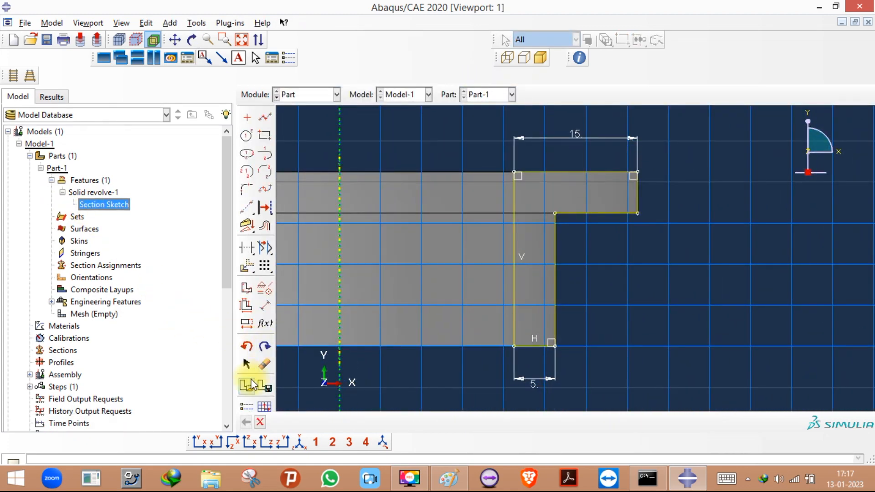
Move the whole section profile so its lower-left corner lies on the revolution axis.
left_click(247, 265)
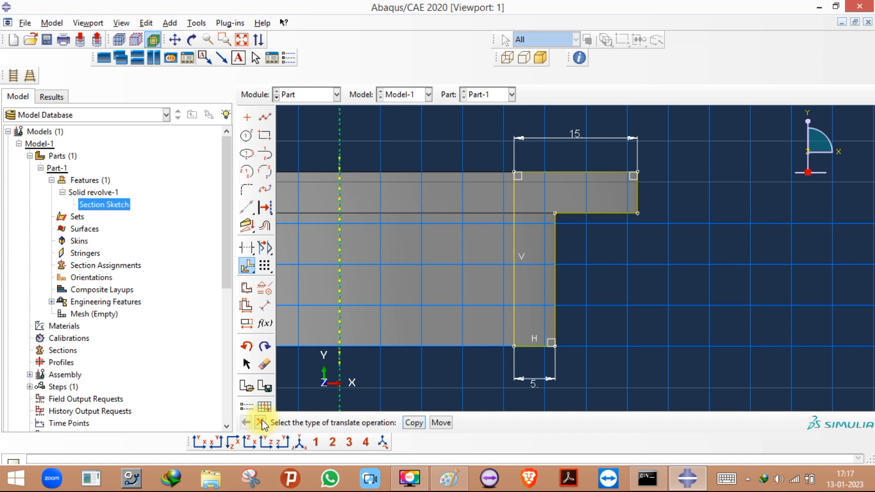
left_click(430, 423)
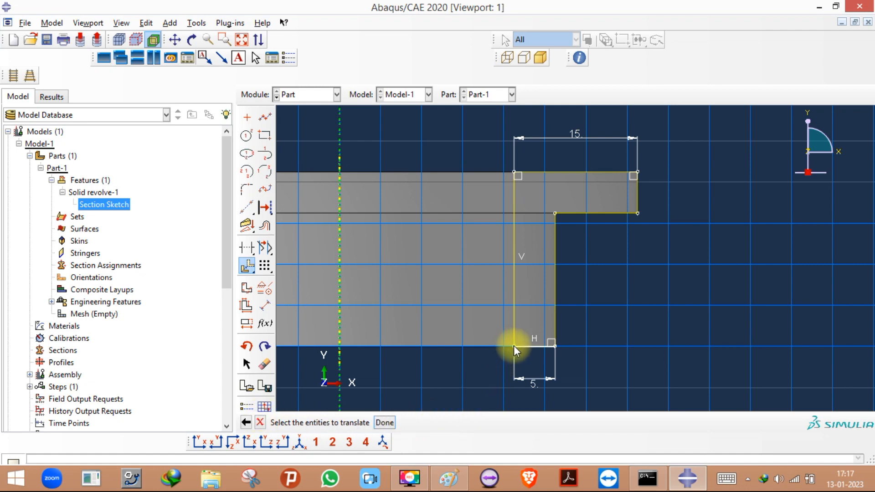
left_click_drag(475, 120, 691, 381)
left_click(384, 423)
left_click(514, 346)
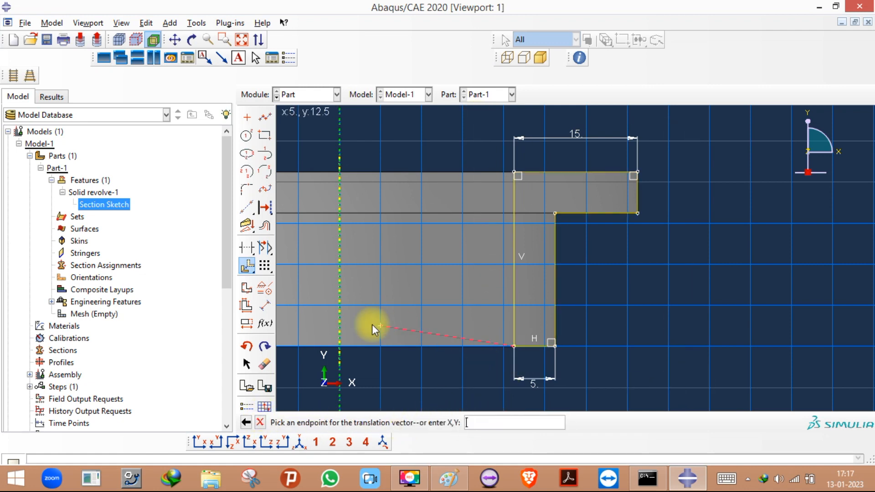
left_click(340, 306)
left_click(259, 422)
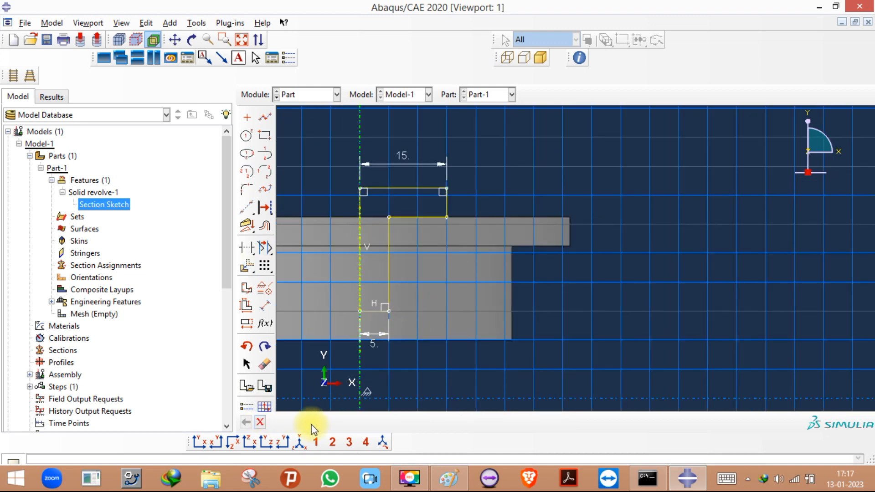
Finish the edited section sketch and regenerate the revolve feature.
left_click(361, 422)
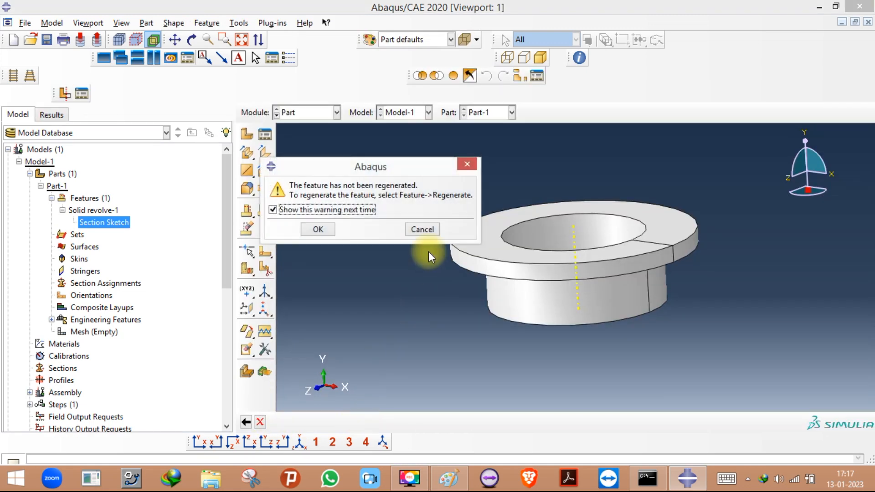
left_click(318, 229)
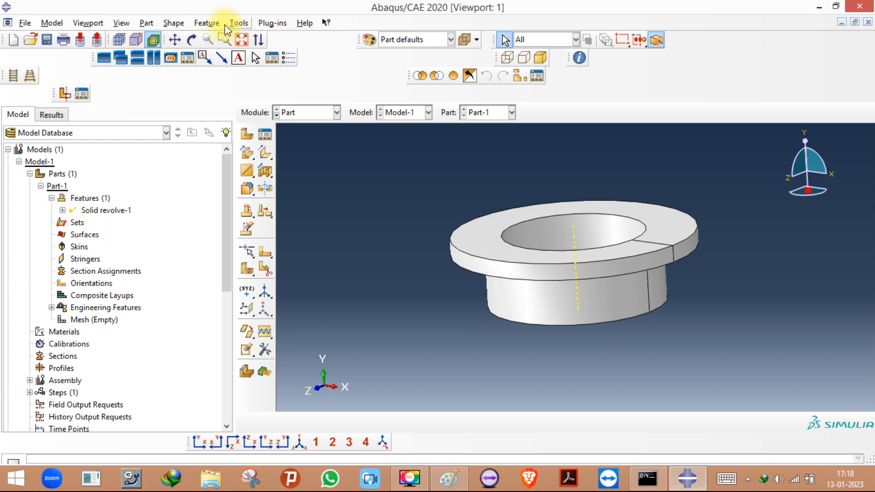
left_click(207, 22)
left_click(211, 45)
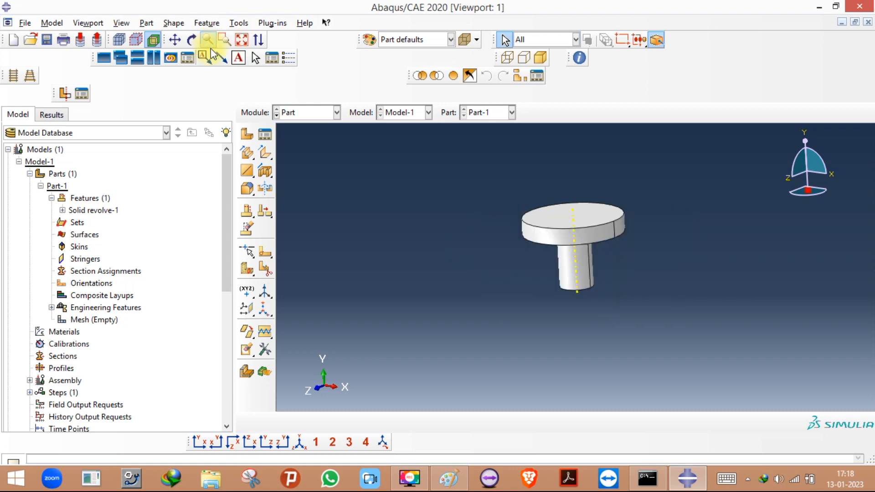
left_click(193, 42)
left_click_drag(595, 250, 398, 233)
left_click_drag(568, 265, 564, 237)
Create a new 3D deformable part with a solid sweep base feature and an approximate size of 200.
left_click(247, 136)
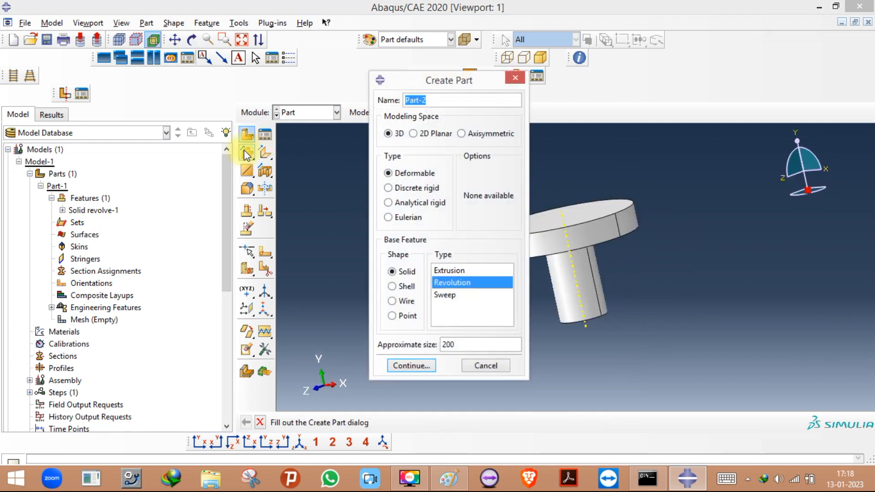
left_click(451, 295)
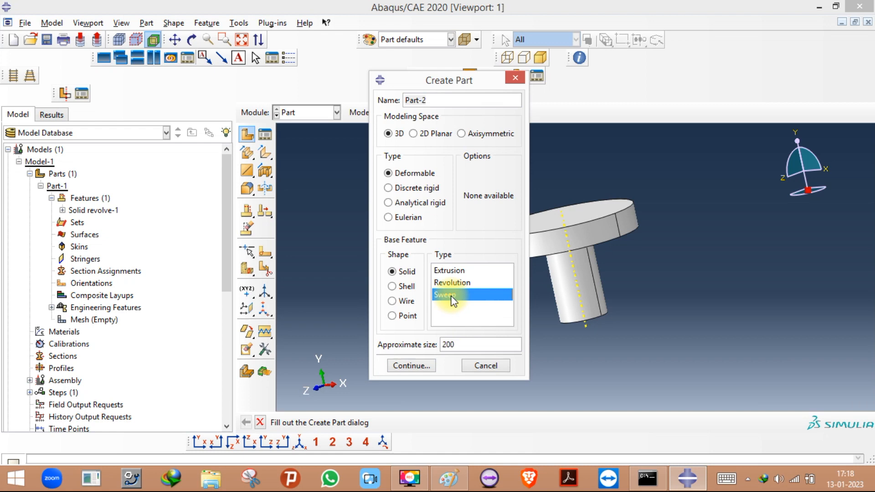
left_click(420, 368)
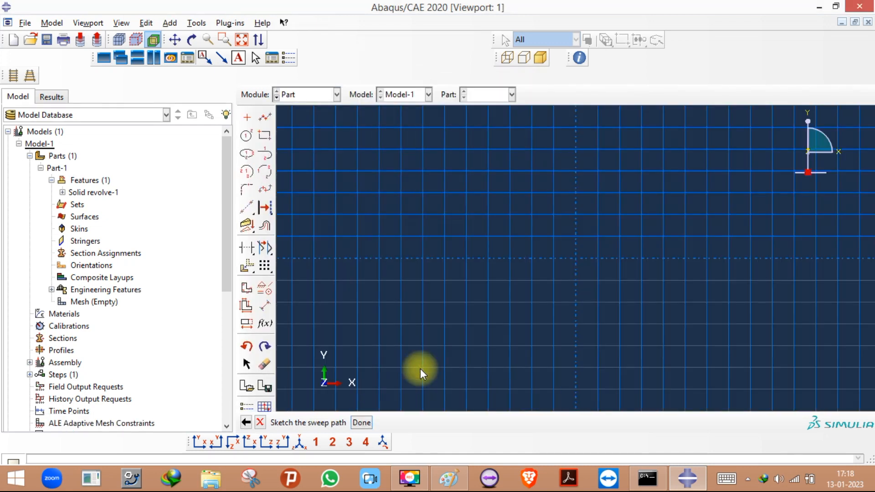
left_click(248, 136)
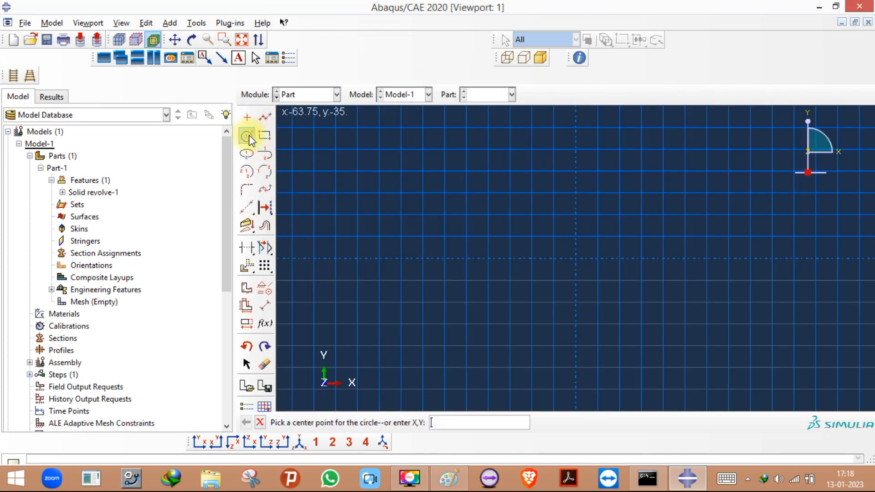
left_click(260, 422)
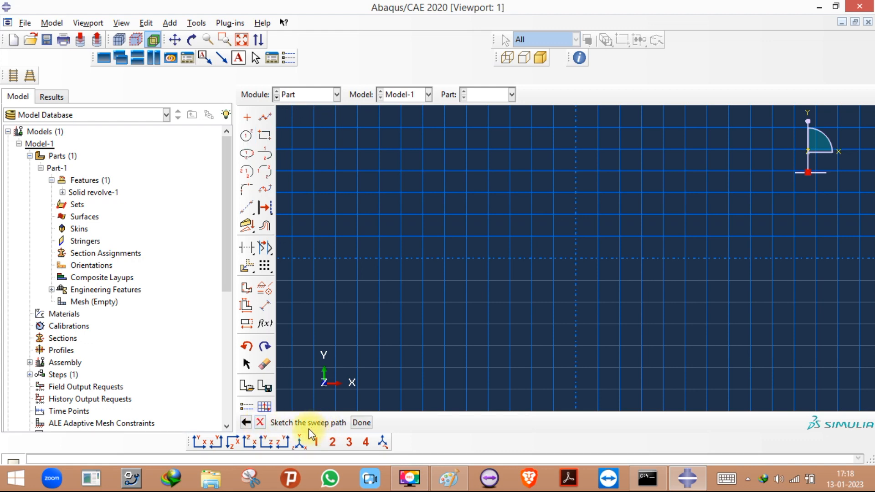
left_click(264, 118)
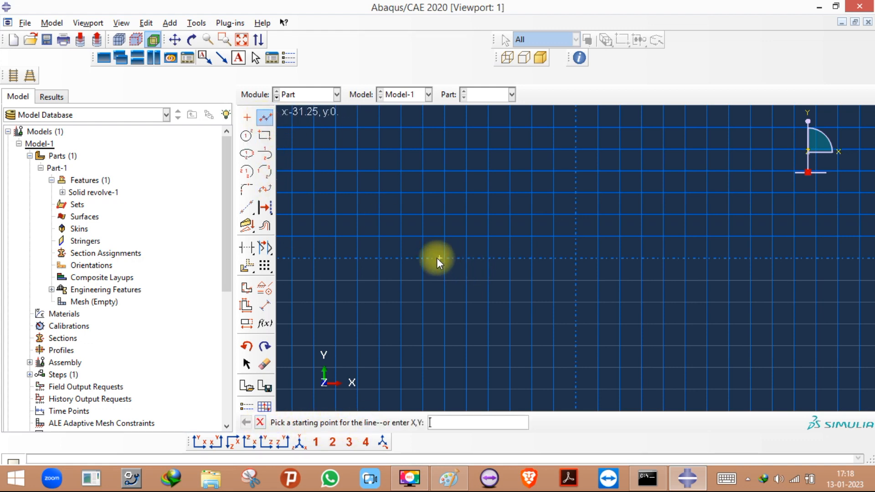
Sketch a wavy 14-point spline as the sweep path, running rightward and curling back above the origin.
left_click(267, 190)
left_click(401, 263)
left_click(465, 214)
left_click(499, 247)
left_click(537, 318)
left_click(575, 269)
left_click(641, 273)
left_click(673, 344)
left_click(734, 225)
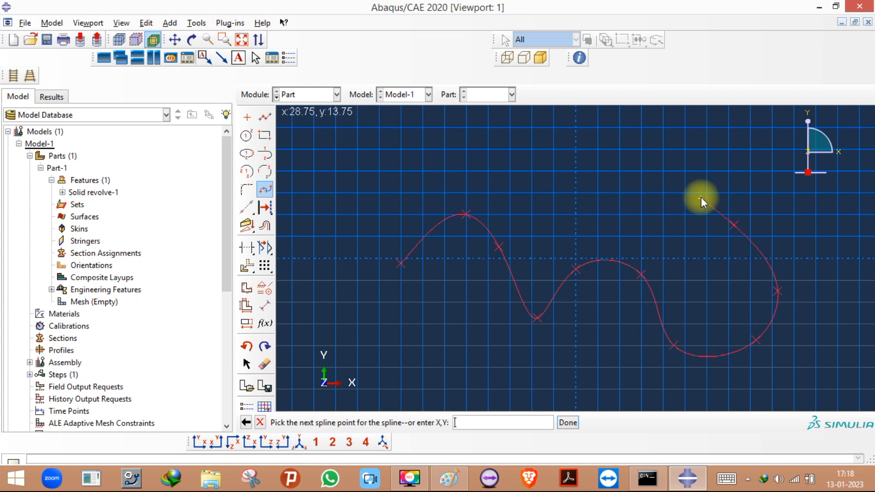
left_click(696, 149)
left_click(745, 149)
left_click(652, 121)
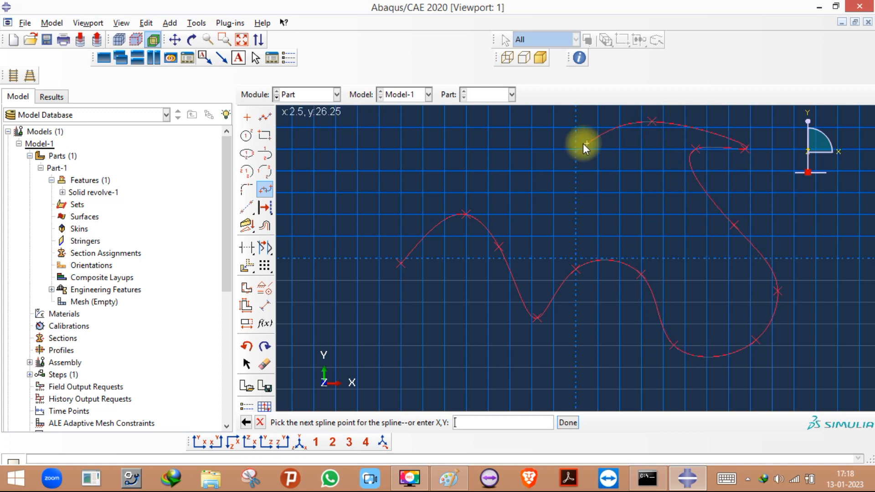
left_click(581, 143)
middle_click(588, 177)
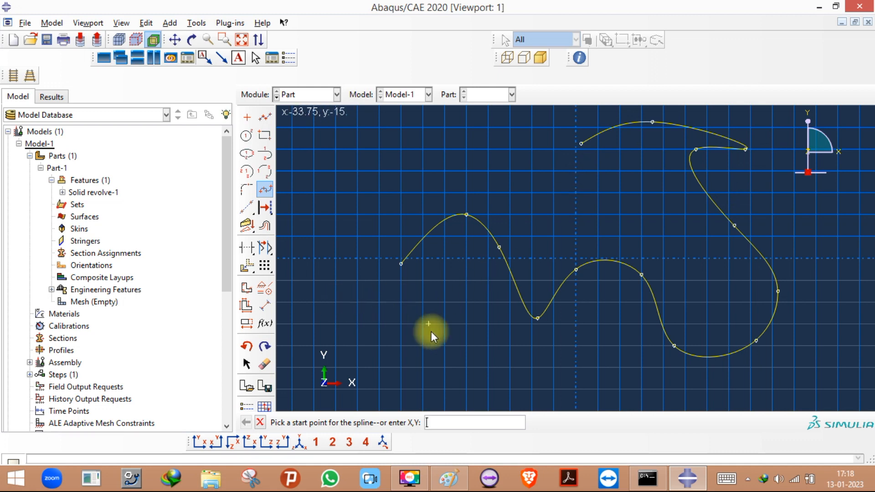
left_click(260, 421)
Finish the spline sweep path and open the section sketch with a maximum scale of 200.
left_click(367, 425)
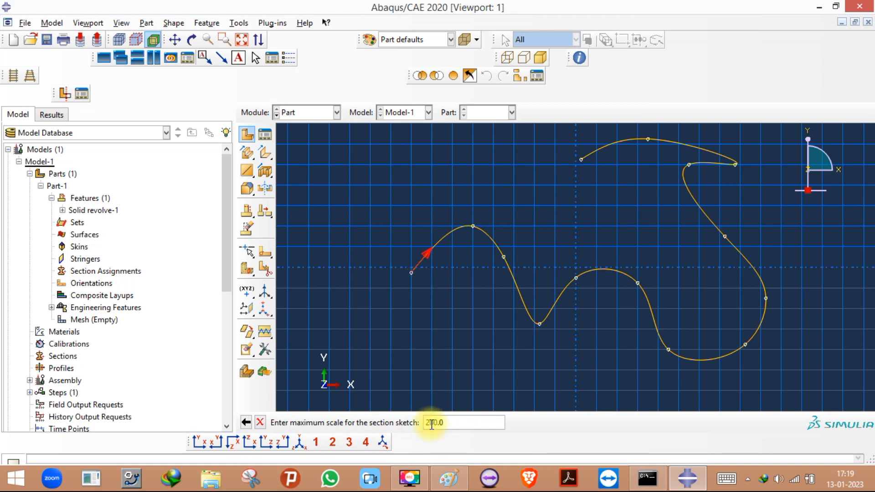
triple_click(449, 426)
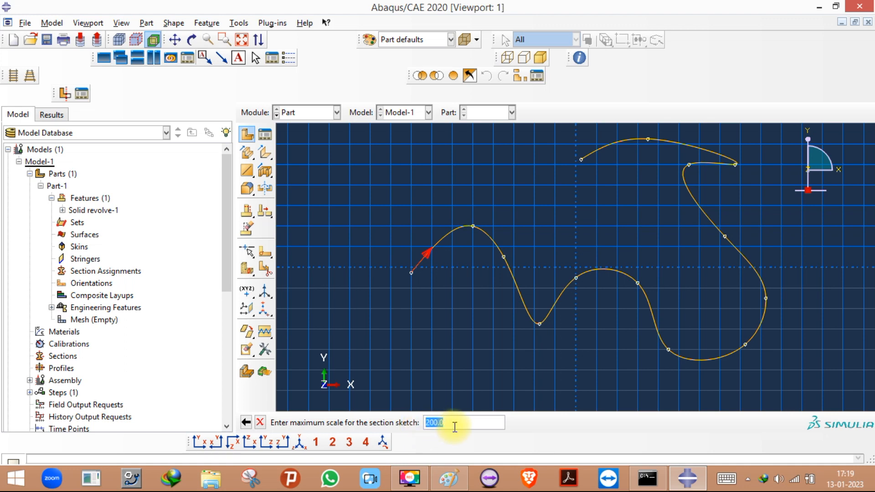
type("1000")
left_click_drag(459, 420, 409, 420)
key("Return")
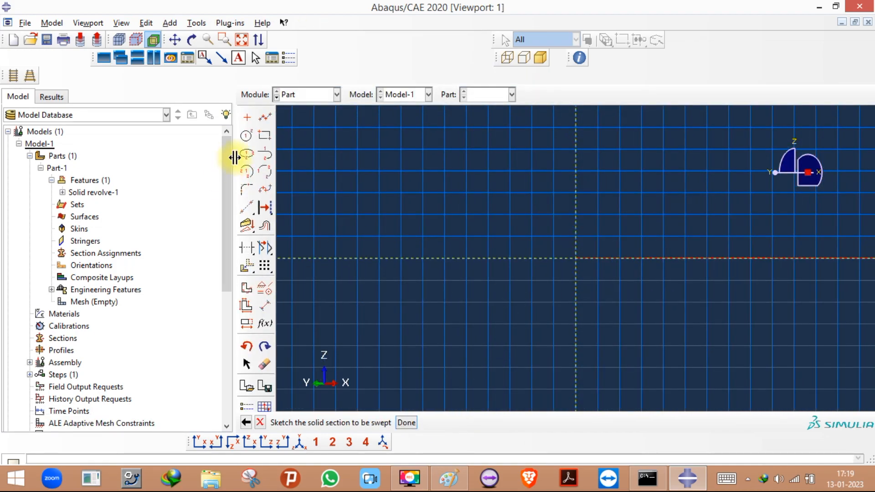
Sketch a circle centred on the section sketch origin and dimension its radius as 50.
left_click(246, 154)
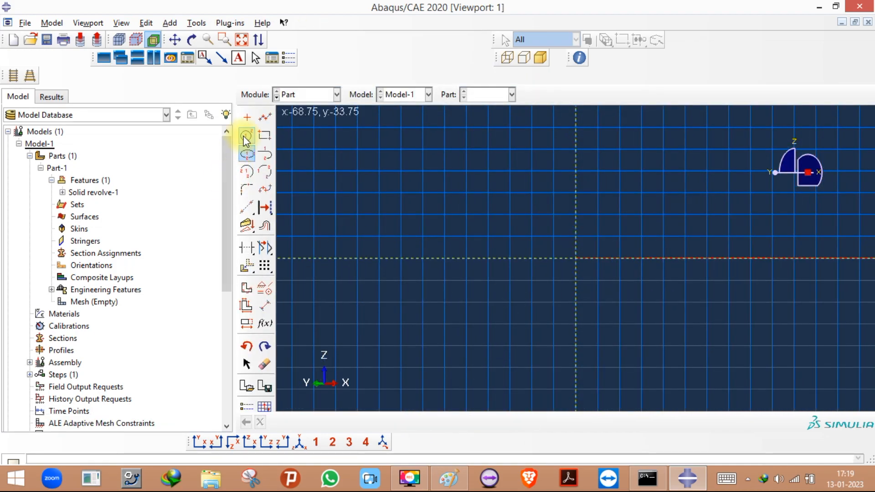
left_click(246, 136)
left_click(573, 263)
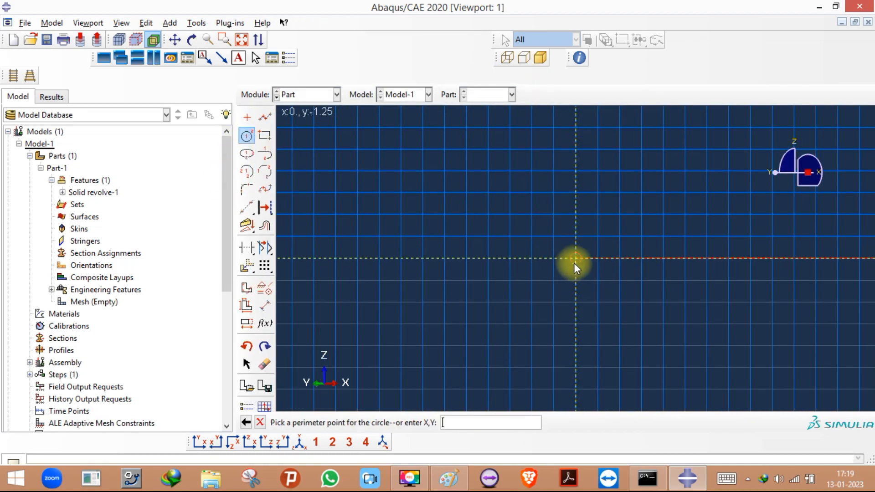
left_click(545, 257)
left_click(266, 303)
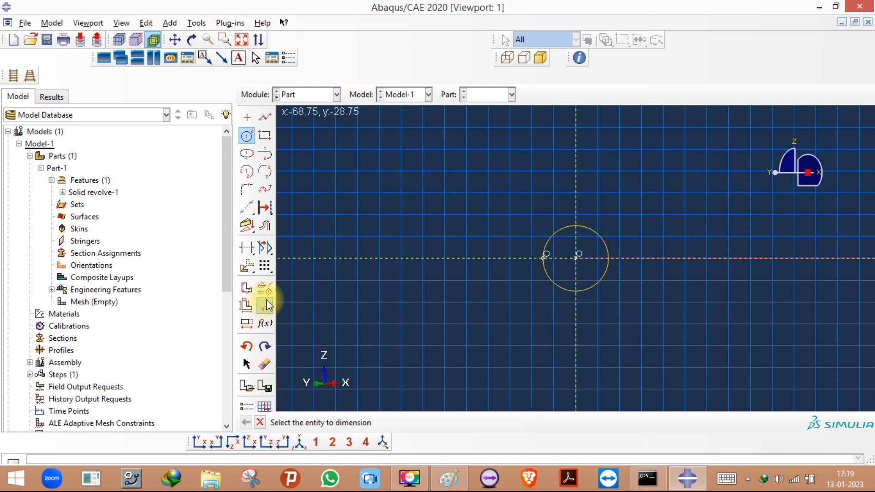
left_click(549, 281)
left_click(510, 289)
type("50")
key("Return")
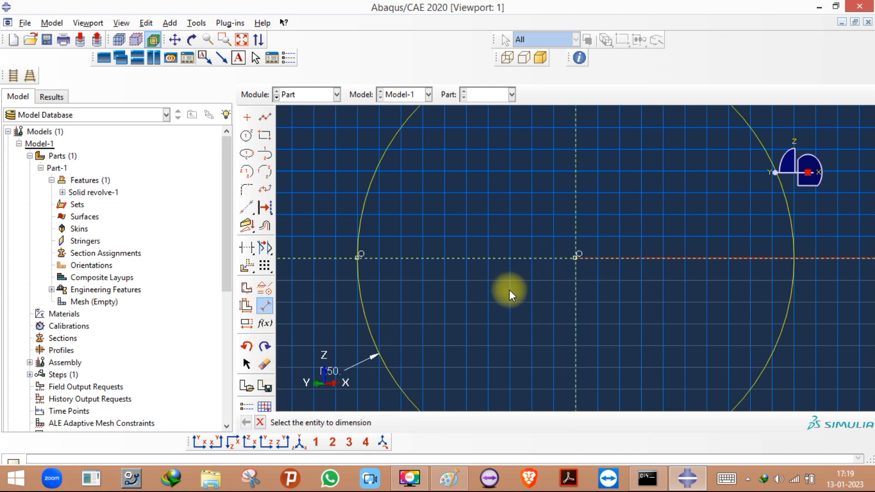
Examine from several angles how the circular section sits relative to the spline sweep path.
left_click(191, 39)
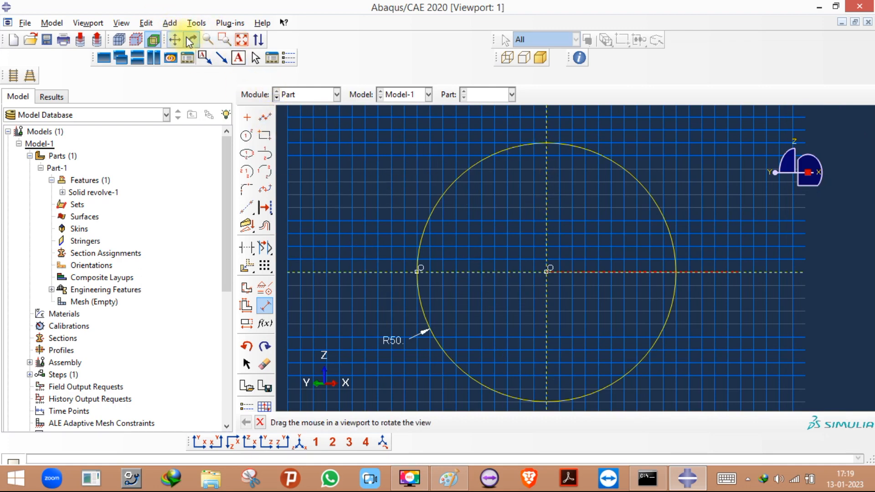
mouse_move(570, 187)
left_mouse_down()
mouse_move(554, 296)
mouse_move(538, 294)
left_mouse_up()
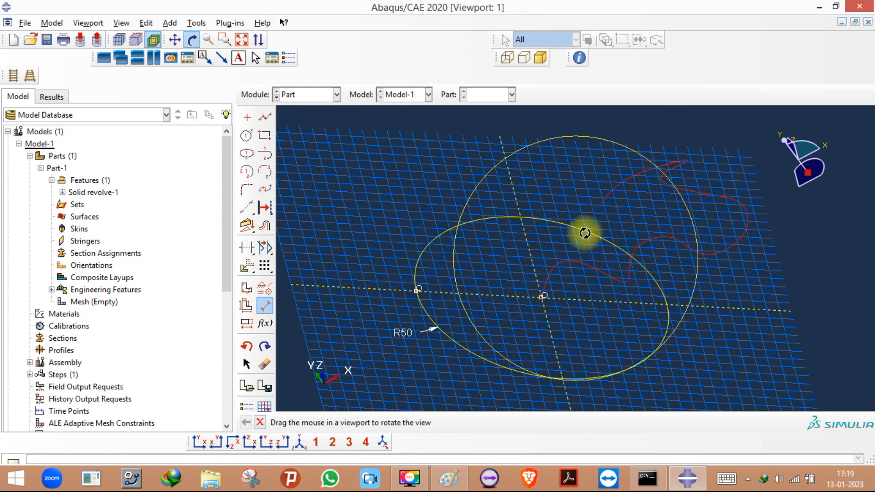
left_click(199, 442)
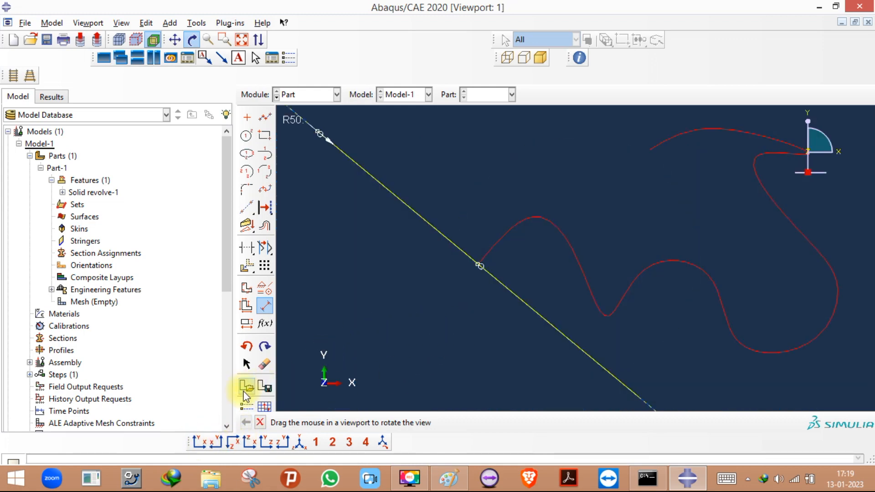
left_click(266, 406)
left_click(283, 439)
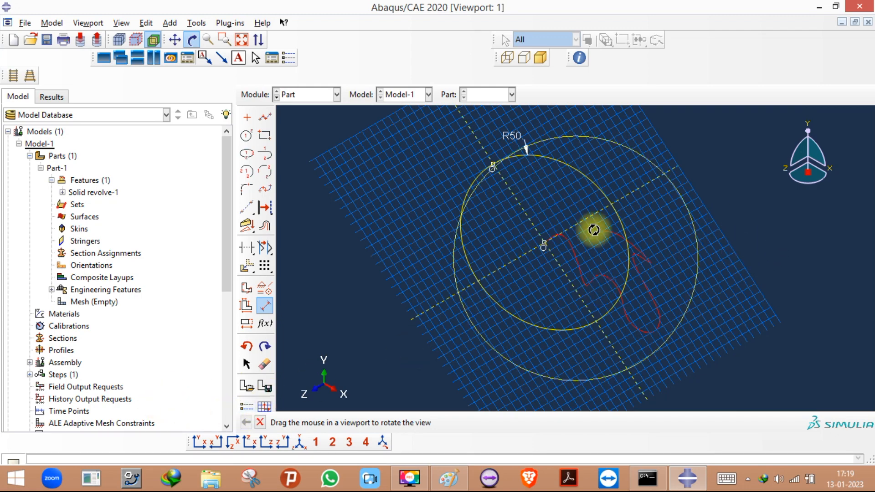
left_click(192, 40)
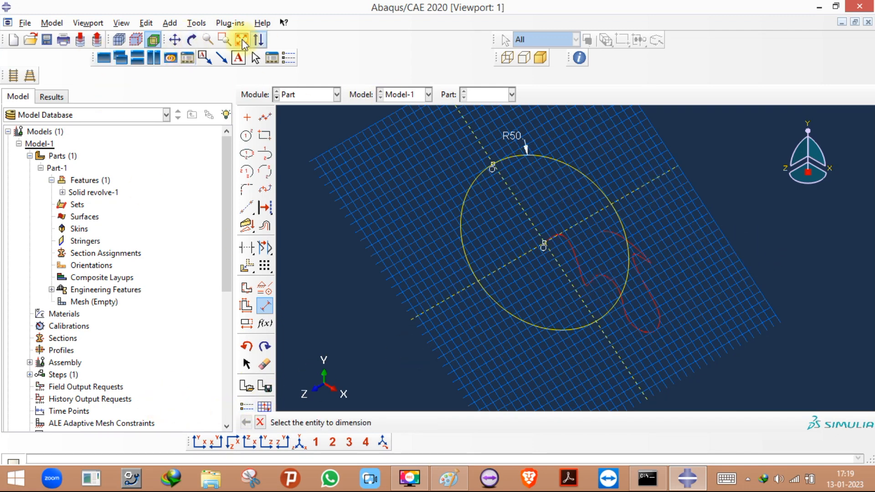
left_click(192, 40)
mouse_move(527, 161)
left_mouse_down()
mouse_move(534, 267)
mouse_move(543, 230)
left_mouse_up()
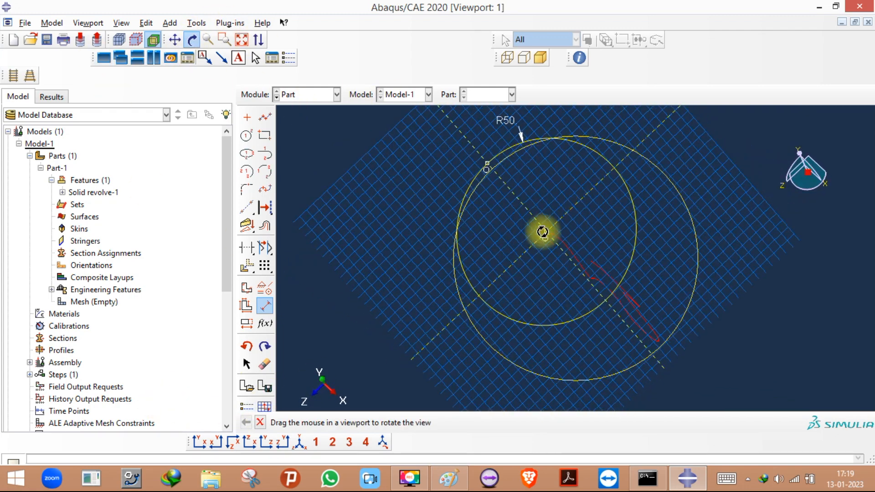
left_click(264, 406)
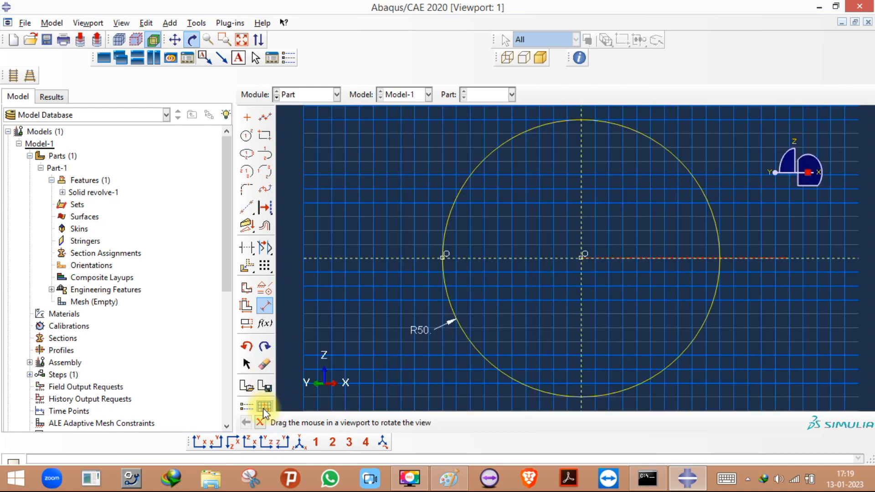
left_click(192, 40)
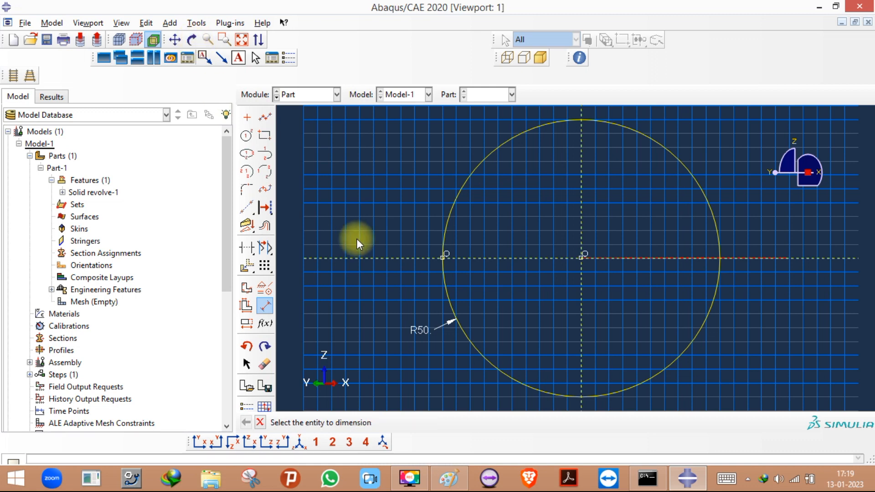
Set the section circle's radius dimension to 5.
left_click(269, 305)
left_click(268, 305)
left_click(255, 322)
left_click(265, 306)
left_click(246, 324)
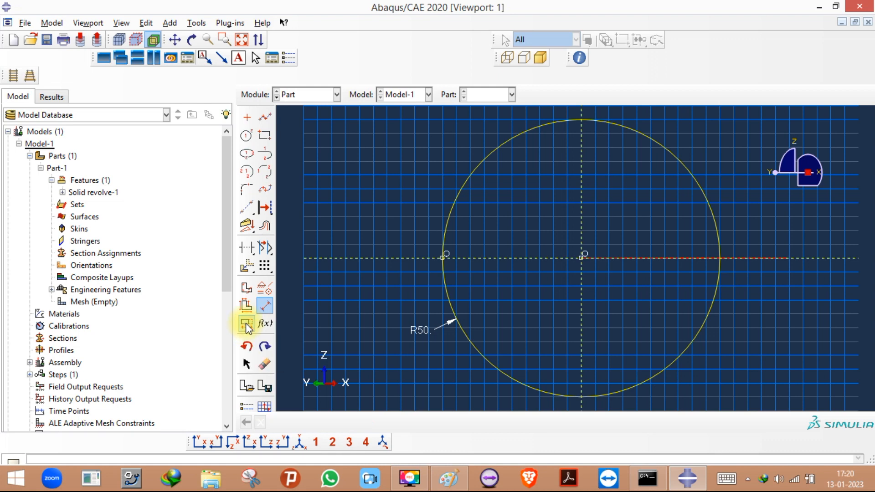
left_click(419, 330)
type("5")
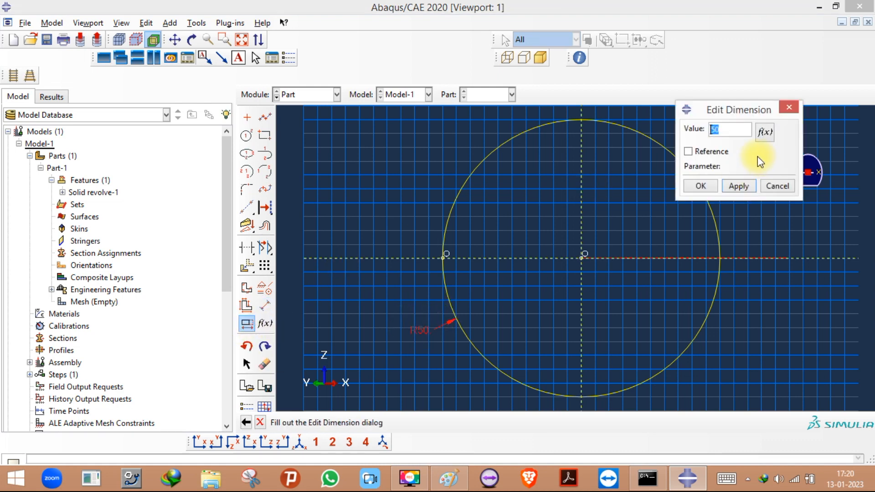
left_click(749, 189)
left_click(704, 186)
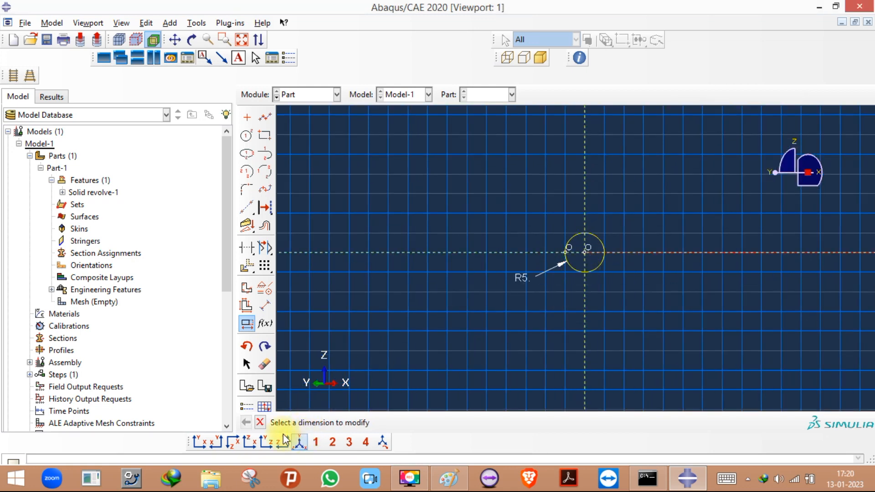
Finish the circular section sketch to try generating the solid sweep along the 14-point spline.
left_click(262, 424)
left_click(404, 420)
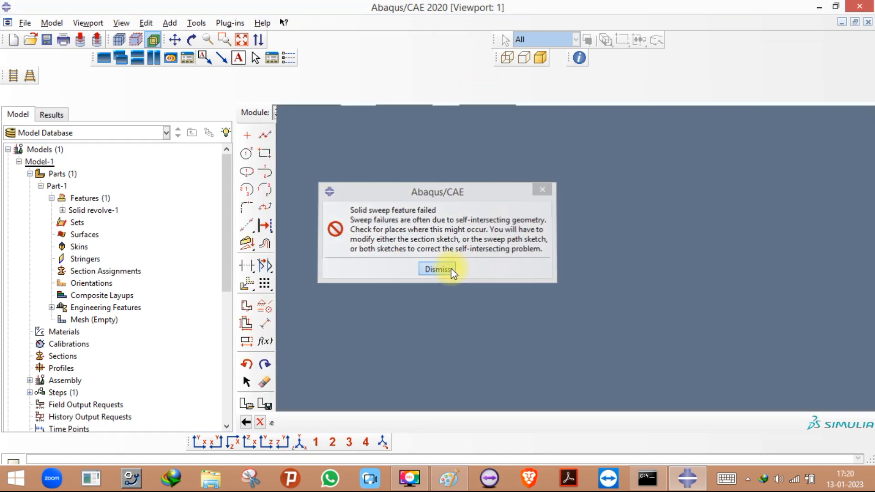
left_click(450, 267)
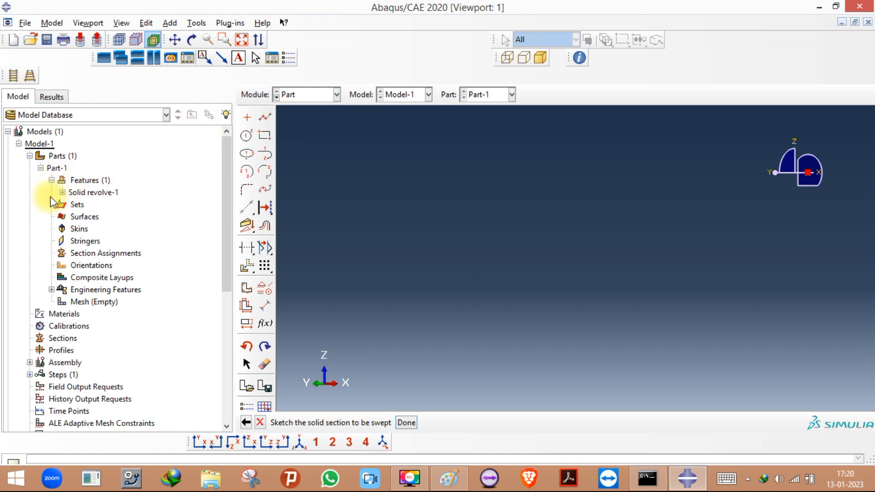
left_click(62, 192)
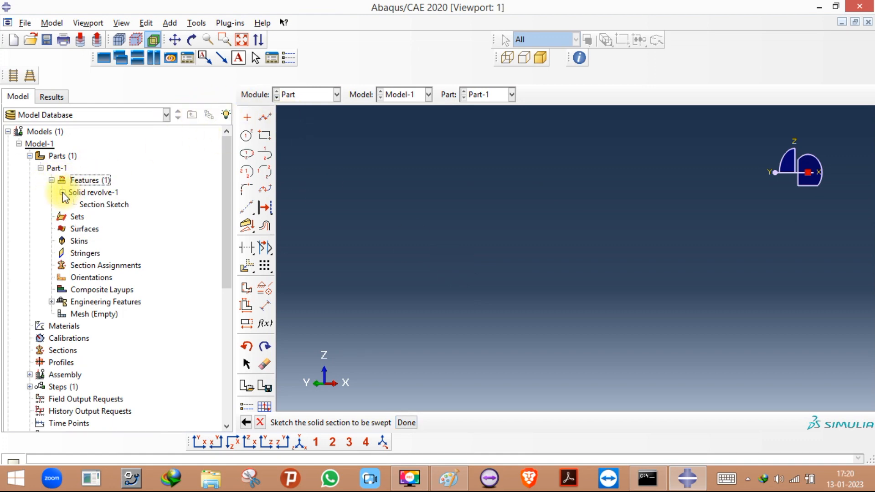
left_click(19, 144)
left_click(300, 98)
left_click(302, 108)
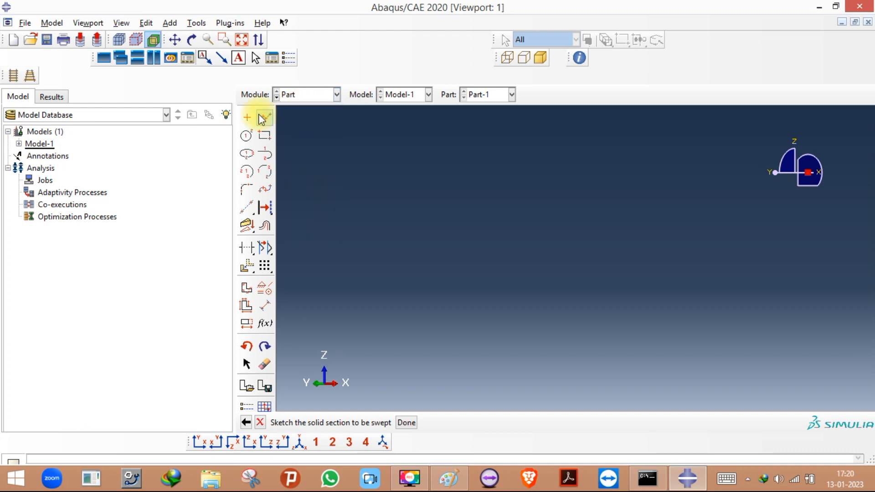
left_click(336, 95)
left_click(308, 110)
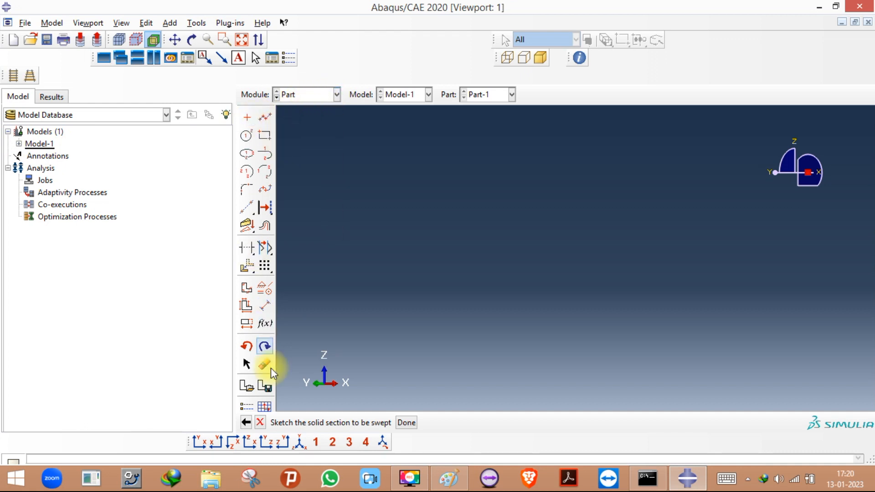
Retry the solid sweep once more and go back to editing the sweep path sketch.
left_click(407, 423)
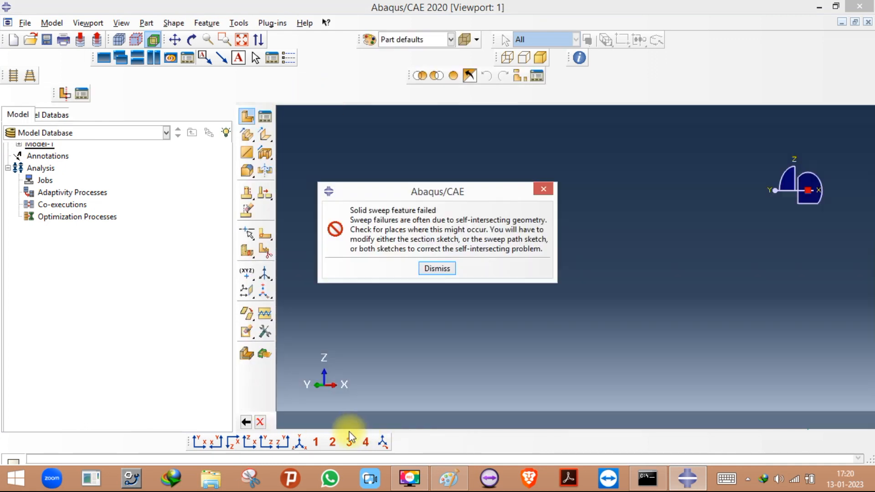
left_click(437, 268)
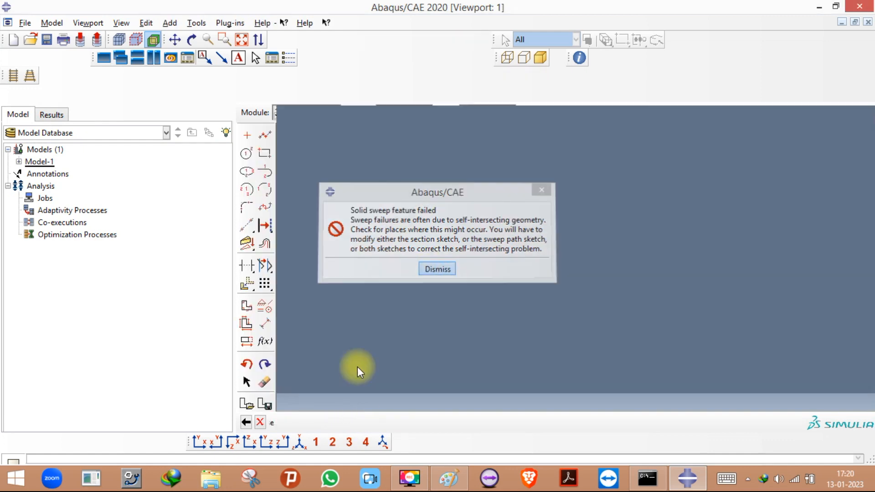
left_click(246, 423)
left_click(385, 266)
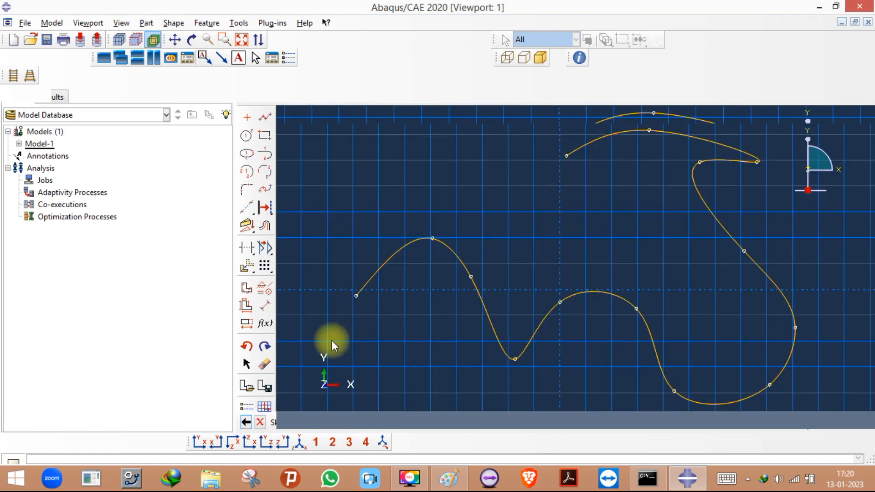
left_click(246, 422)
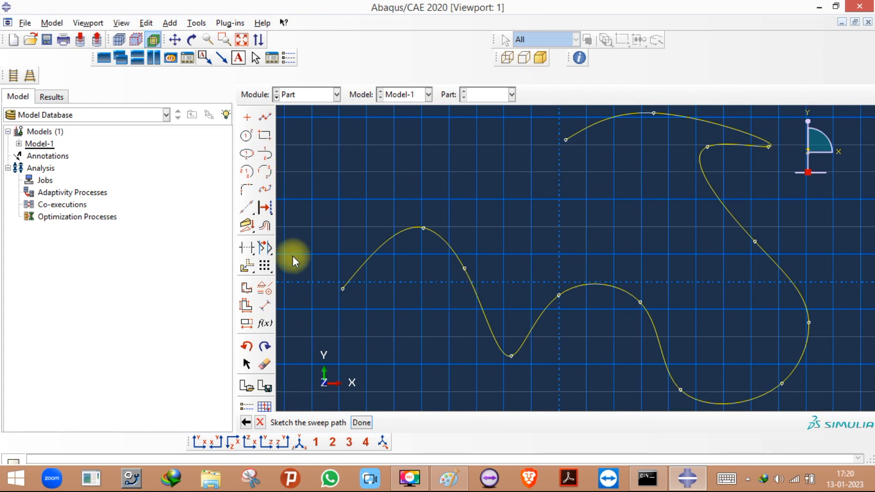
Place an isolated point at the spline's start and delete the whole spline from the sweep path sketch.
left_click(264, 363)
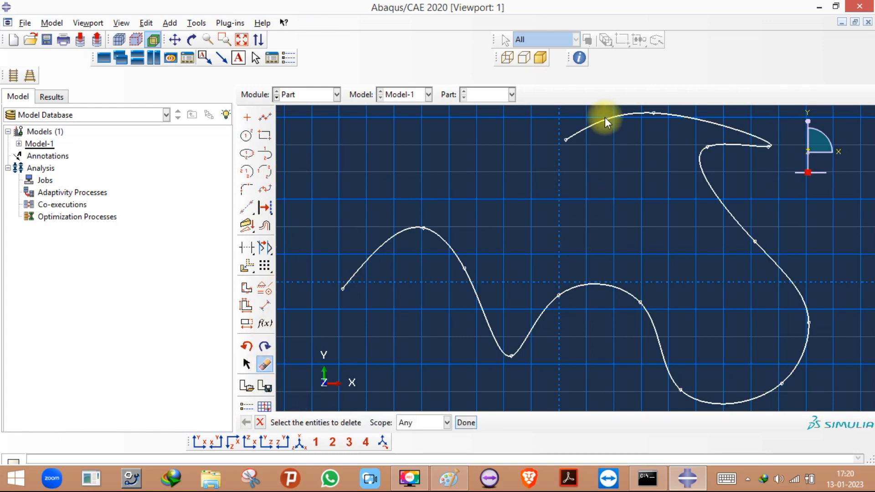
scroll(364, 182, "down", 3)
scroll(352, 191, "down", 1)
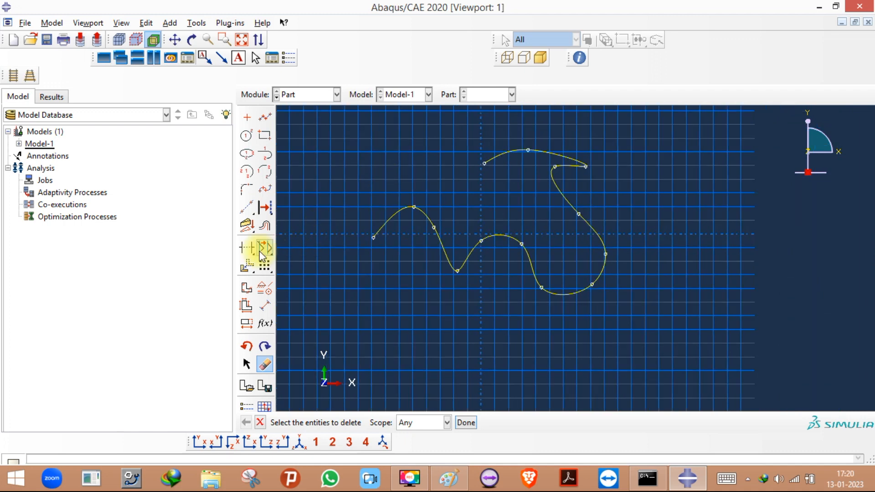
left_click(247, 248)
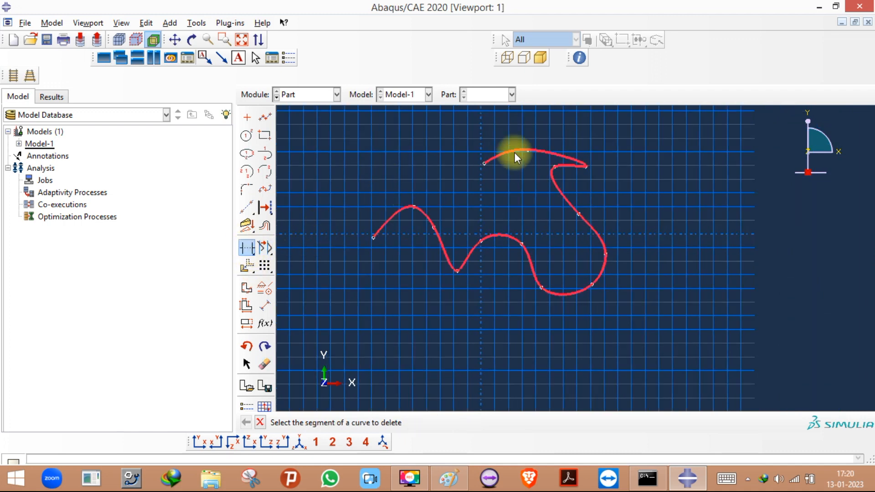
left_click(247, 118)
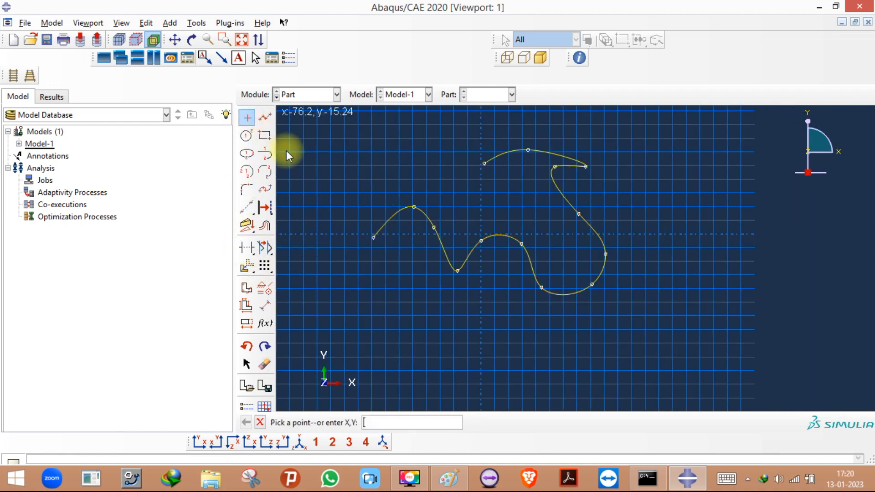
left_click(373, 237)
left_click(247, 247)
left_click(398, 215)
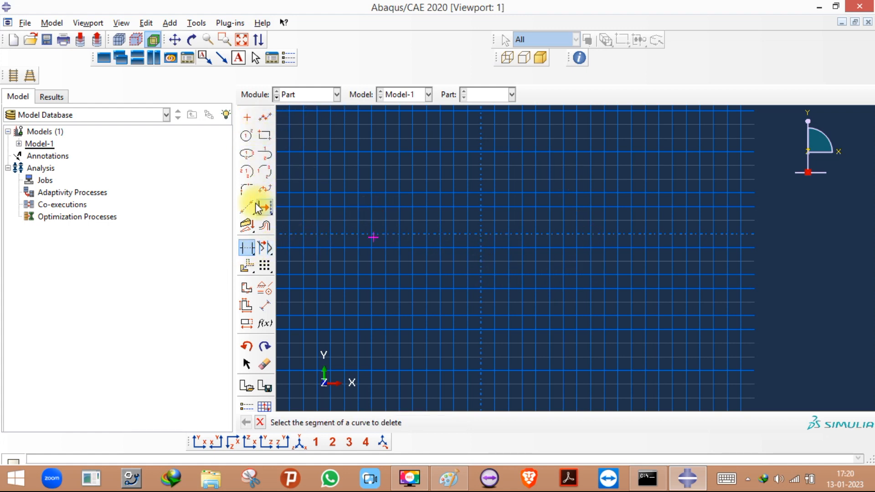
Sketch a gentler five-point wavy spline from the isolated point, ending at about (57.15, -16.51), as the new sweep path.
left_click(265, 189)
left_click(373, 237)
left_click(452, 192)
left_click(525, 251)
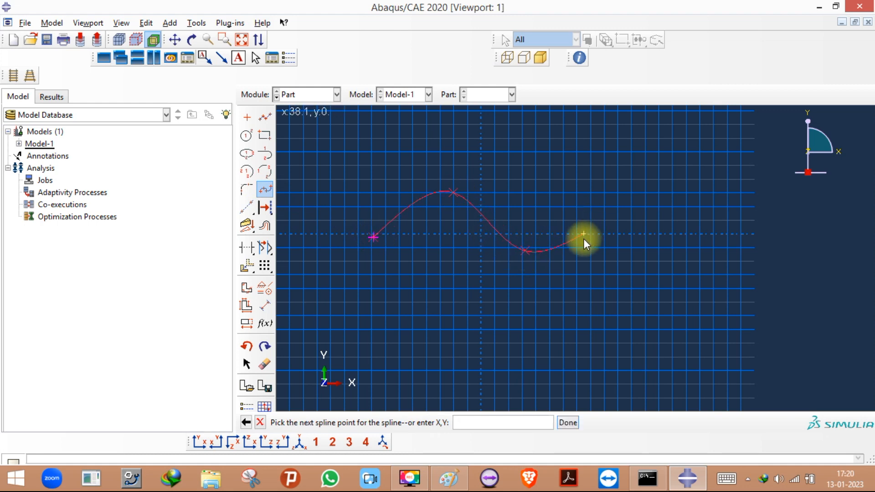
left_click(600, 214)
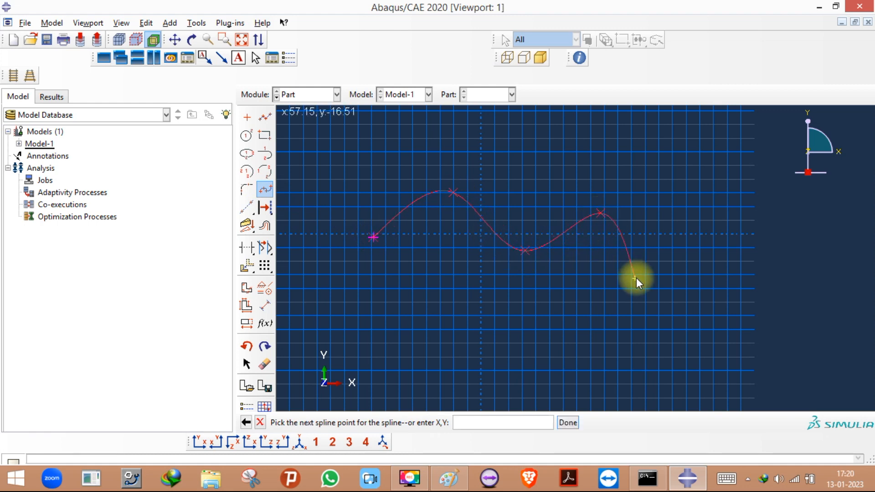
double_click(635, 278)
left_click(260, 422)
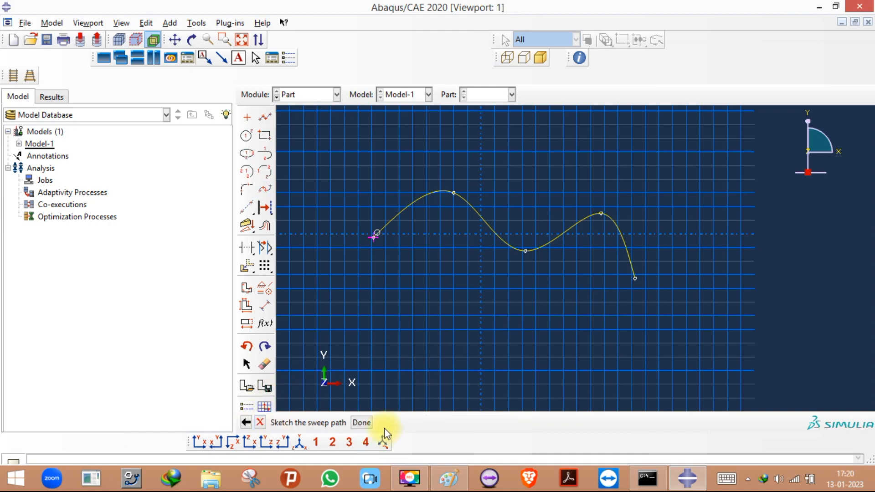
Finish the five-point spline path, accept the section scale of 200 and try to sweep a circle centred on the section origin along it.
left_click(363, 423)
left_click(455, 421)
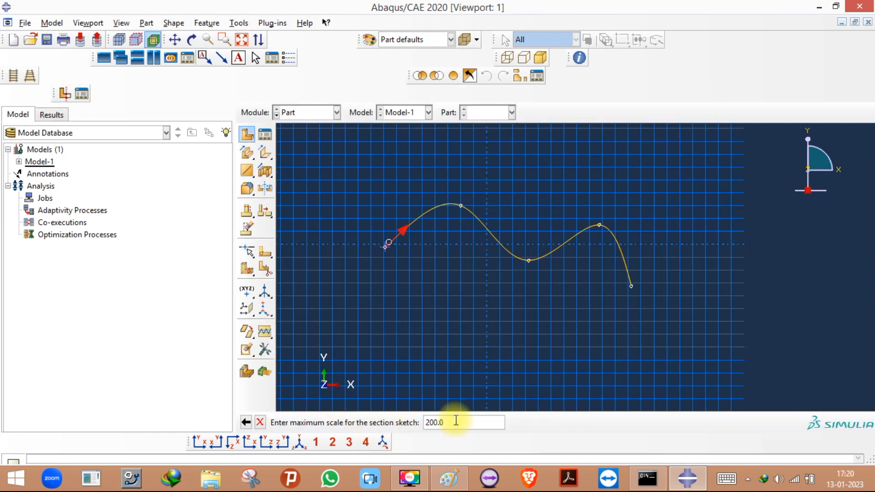
key("Return")
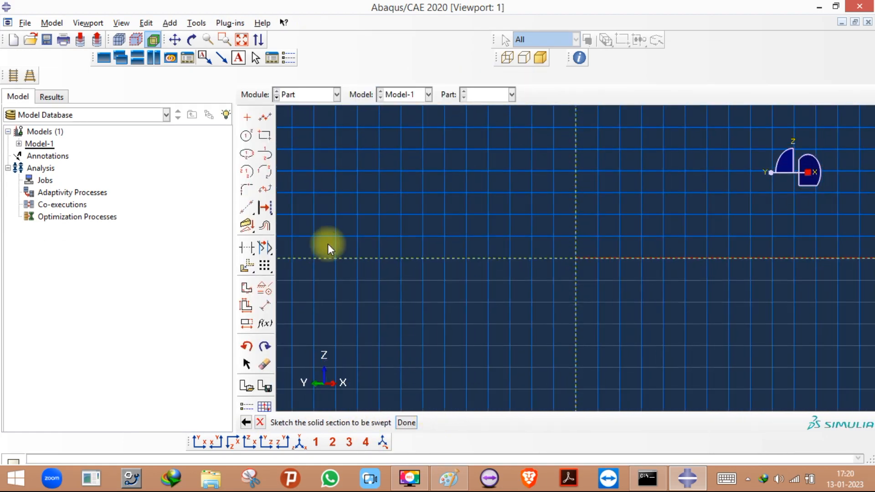
left_click(242, 138)
left_click(575, 258)
left_click(549, 257)
left_click(246, 422)
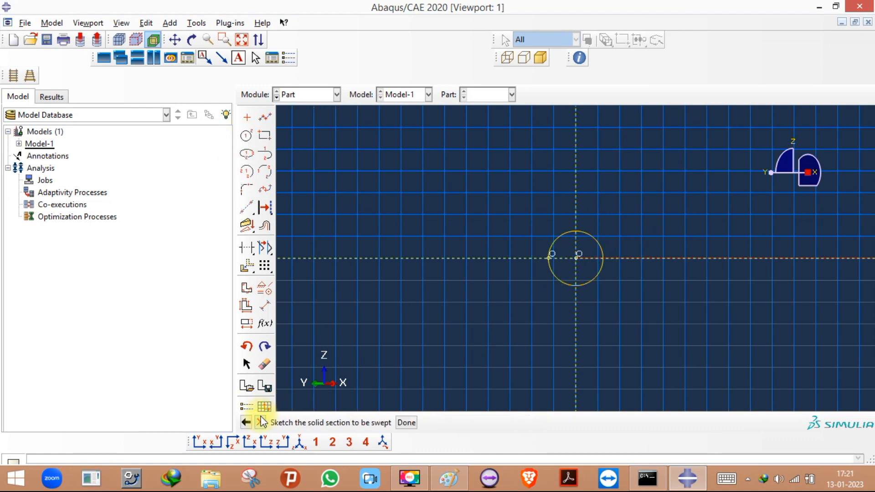
left_click(400, 422)
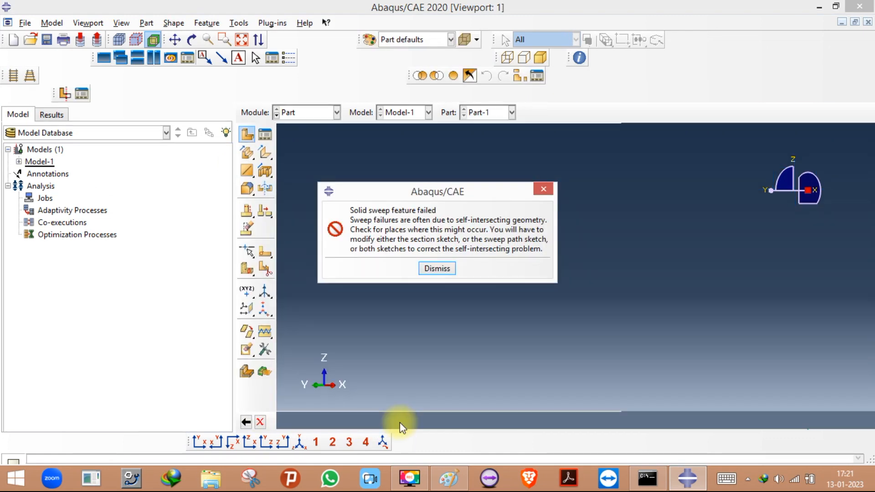
left_click(436, 268)
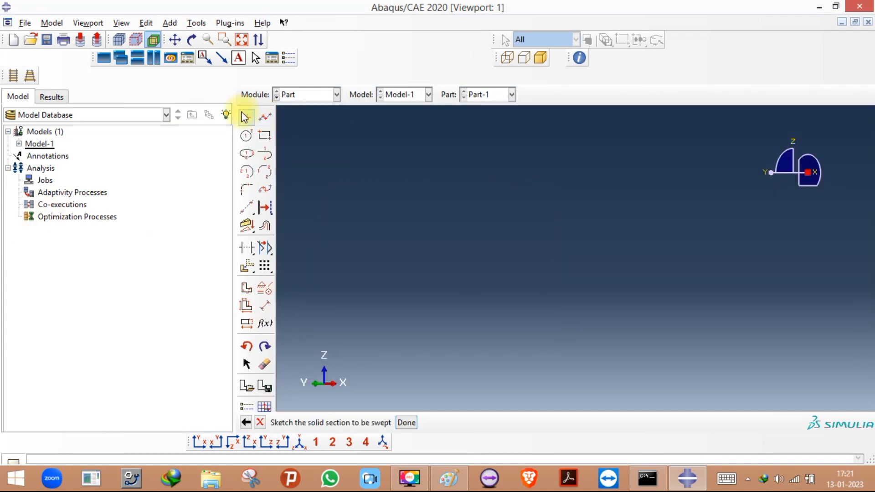
Return to the sweep path sketch and delete the whole five-point spline.
left_click(247, 422)
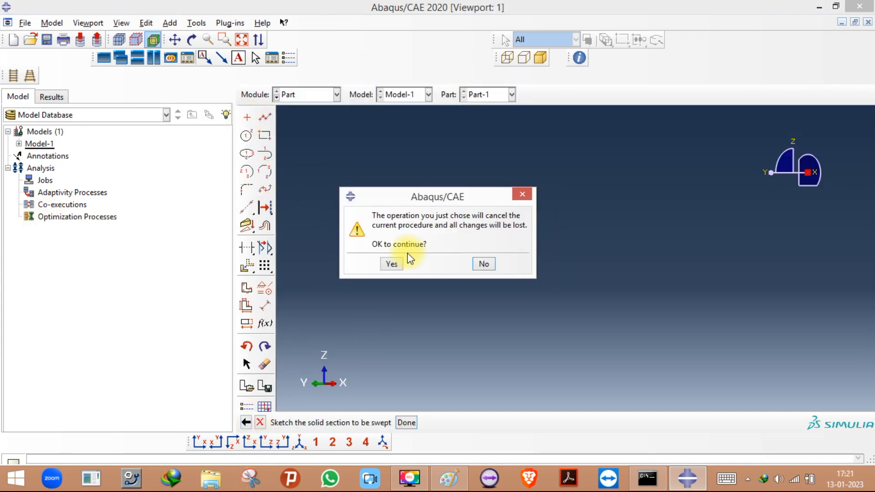
left_click(393, 258)
left_click(246, 422)
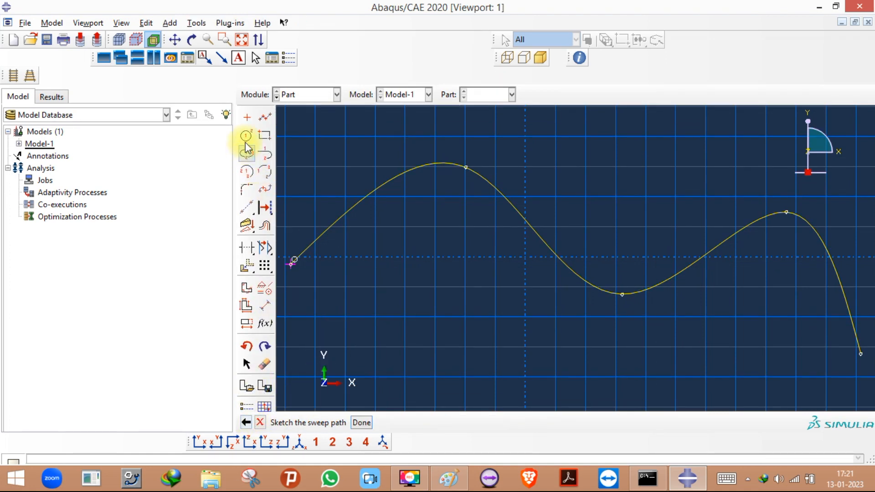
left_click(253, 169)
left_click(264, 364)
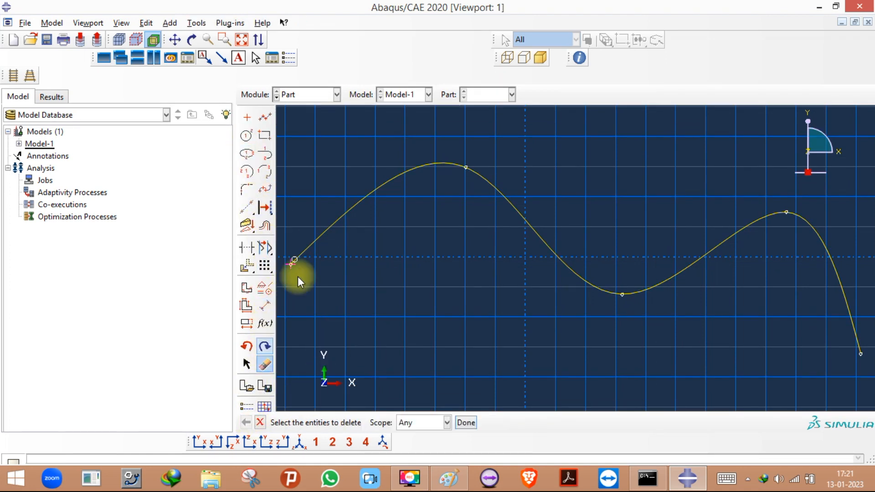
left_click_drag(307, 128, 824, 454)
left_click(463, 422)
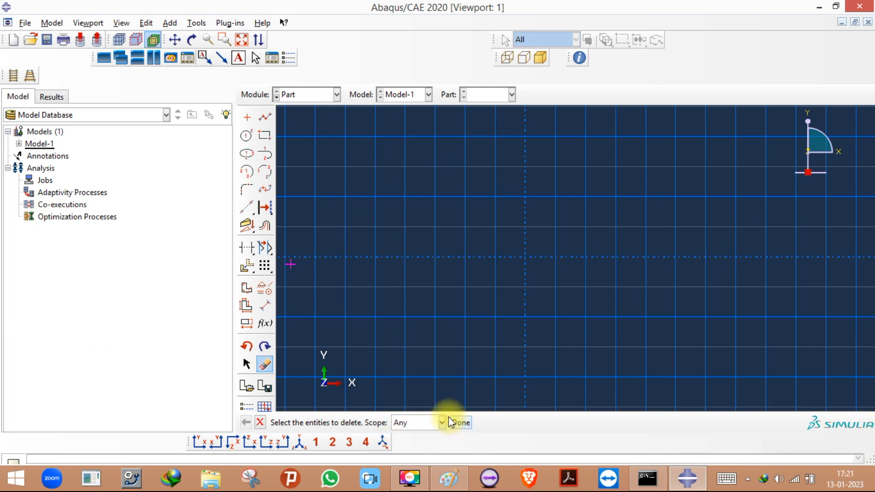
Sketch one straight line from the isolated point at about (-40, -1.25) as the sweep path and accept the section scale of 200.
left_click(263, 122)
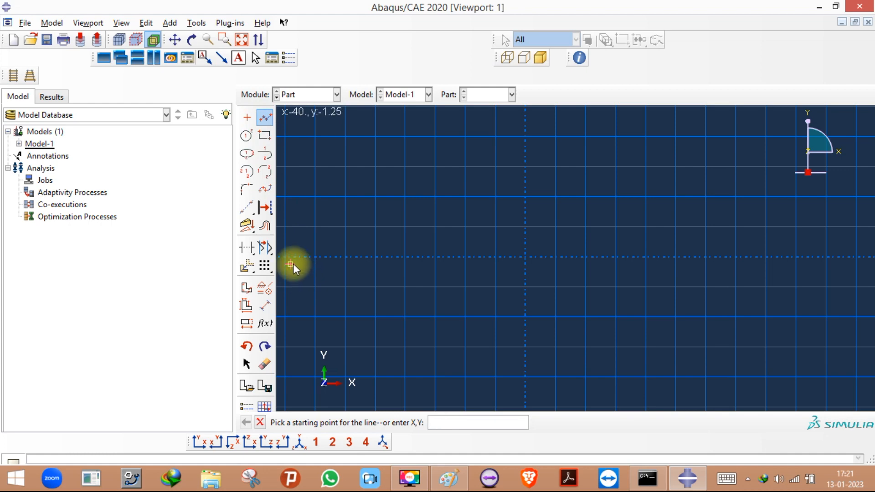
left_click(290, 264)
left_click(653, 242)
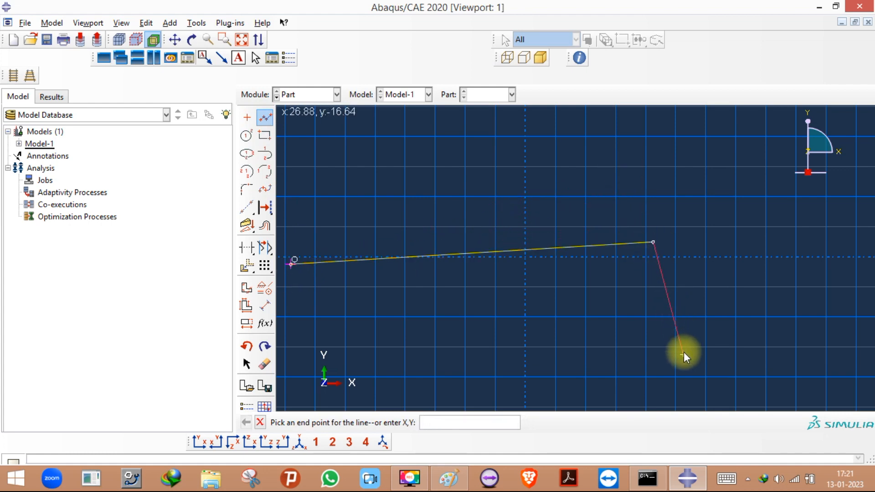
middle_click(707, 313)
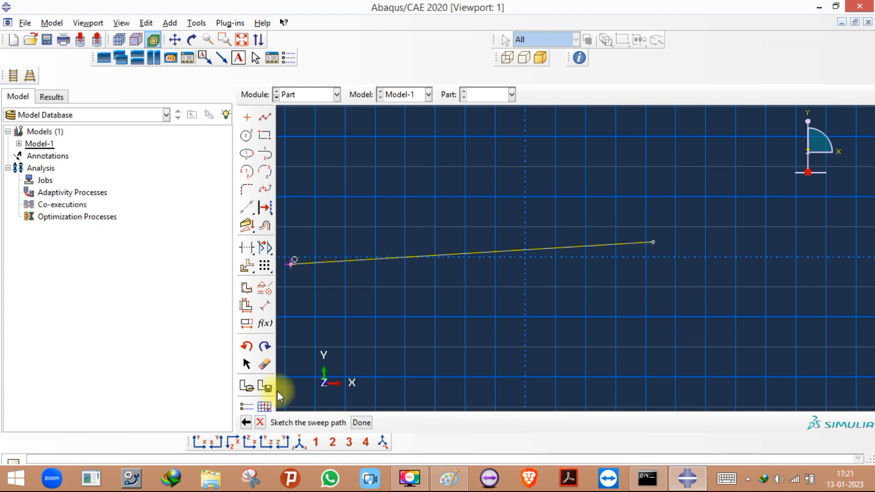
left_click(361, 422)
left_click(482, 423)
key("Return")
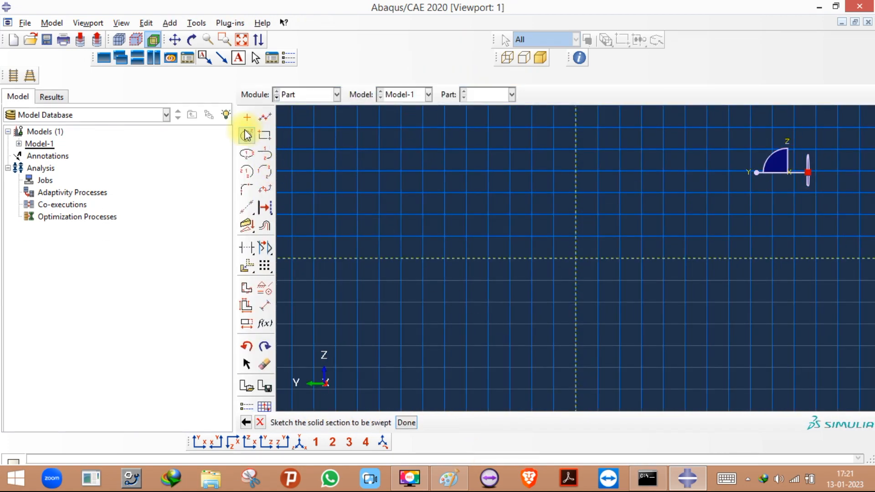
Sweep a circle centred on the section origin along the straight path and view the solid in the XY plane.
left_click(246, 135)
left_click(576, 259)
left_click(554, 258)
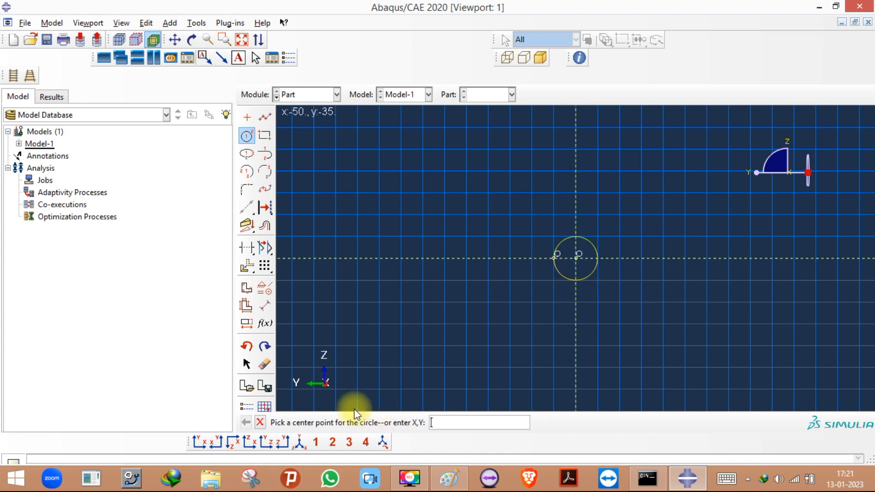
left_click(260, 424)
left_click(411, 422)
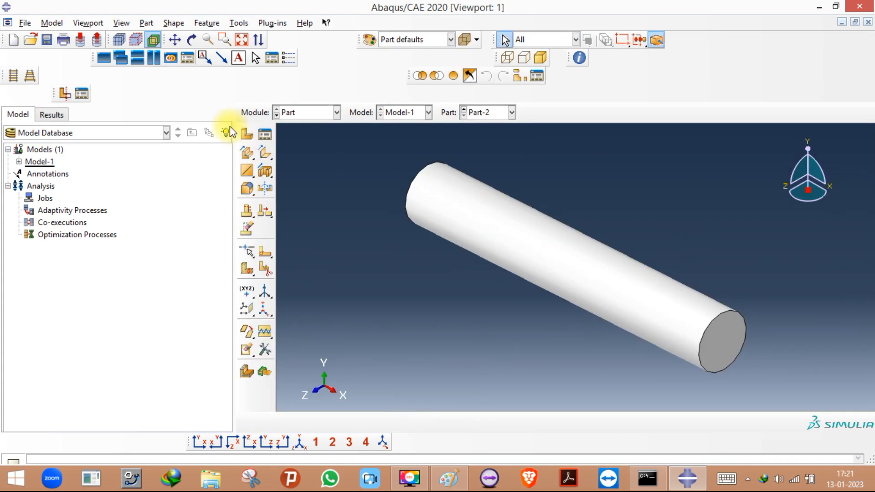
left_click(200, 442)
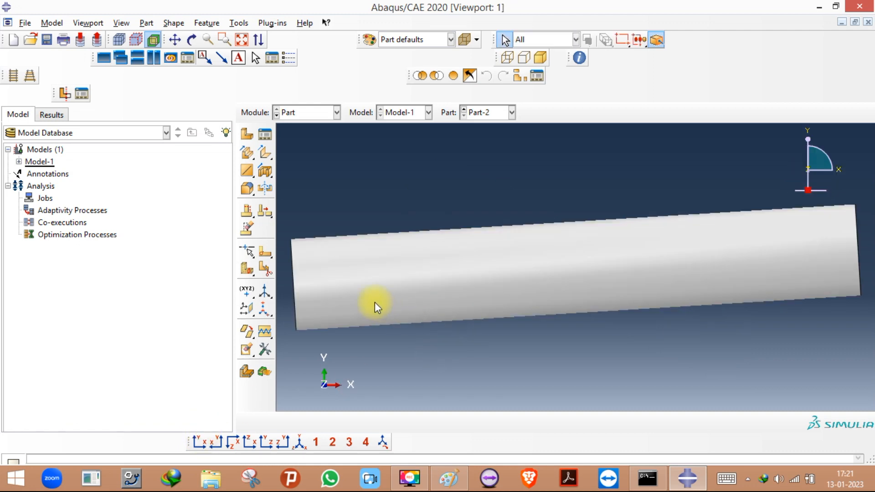
scroll(361, 287, "down", 2)
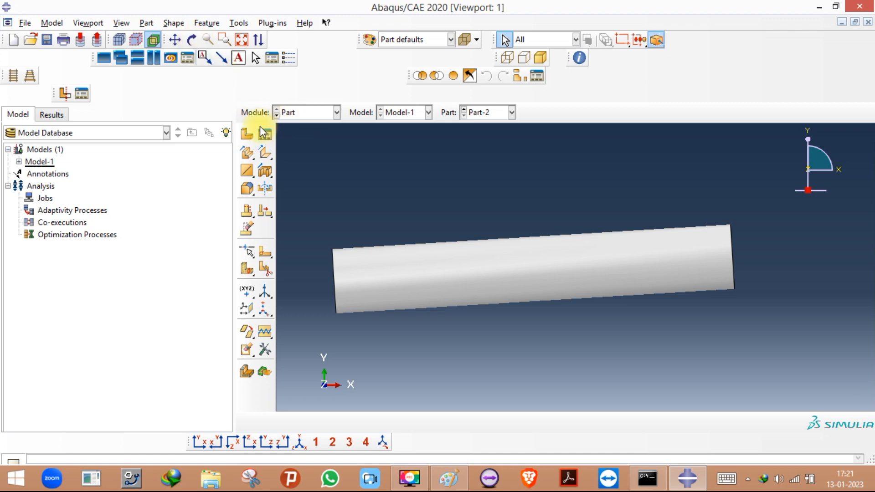
Start a new solid sweep part and sketch a three-point arched spline path starting on the horizontal axis at x about -20.
left_click(247, 133)
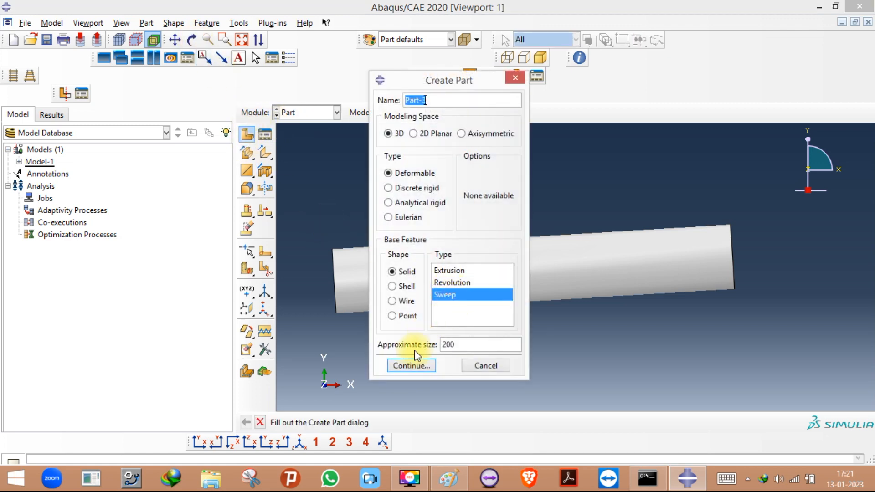
left_click(411, 366)
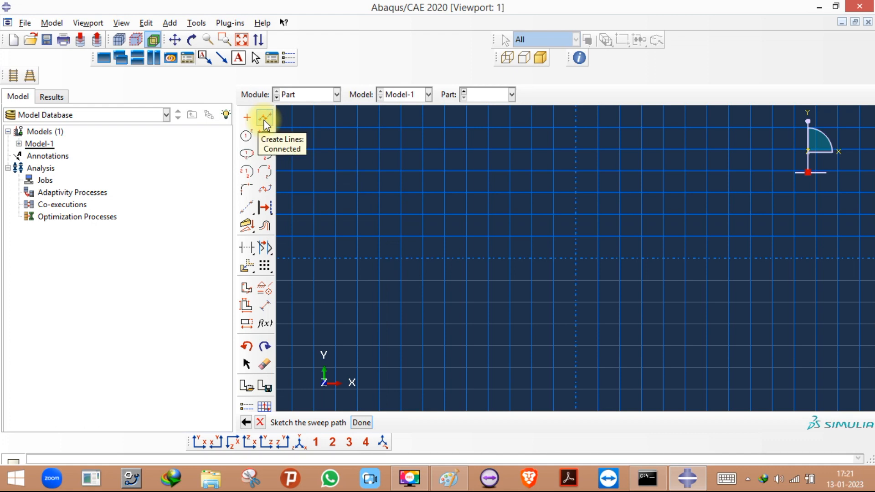
left_click(260, 194)
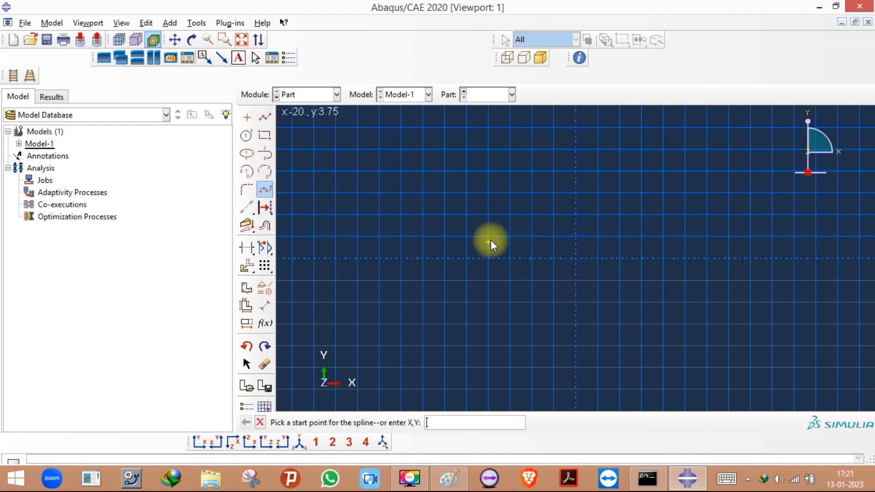
left_click(489, 258)
left_click(607, 180)
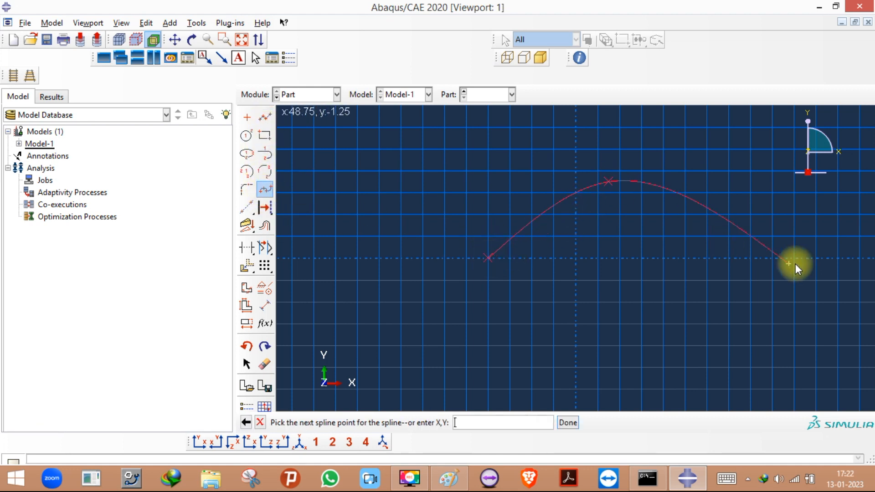
left_click(838, 274)
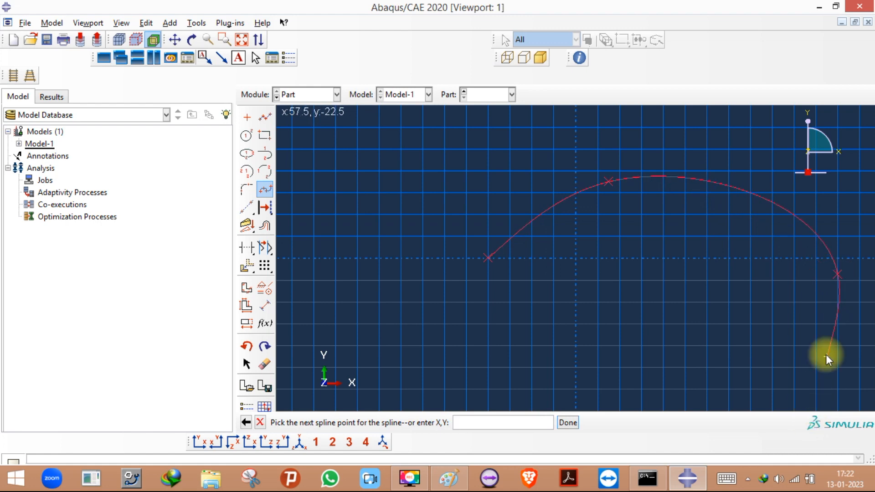
middle_click(802, 353)
left_click(246, 422)
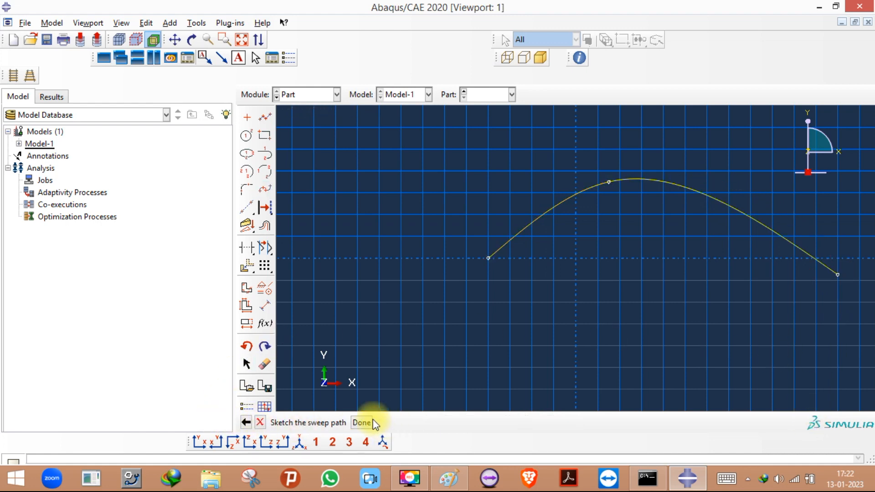
Finish the arched path with a section scale of 200 and sweep a circle centred on the section origin along it.
left_click(370, 423)
left_click(482, 425)
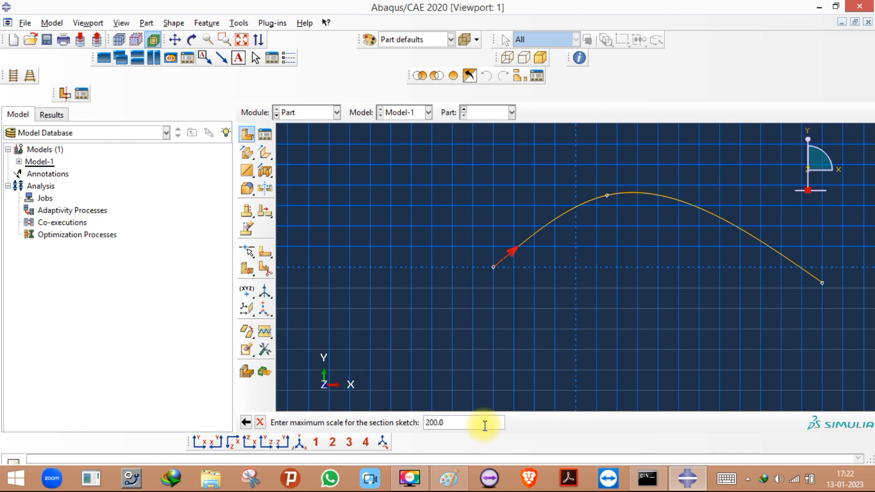
key("Return")
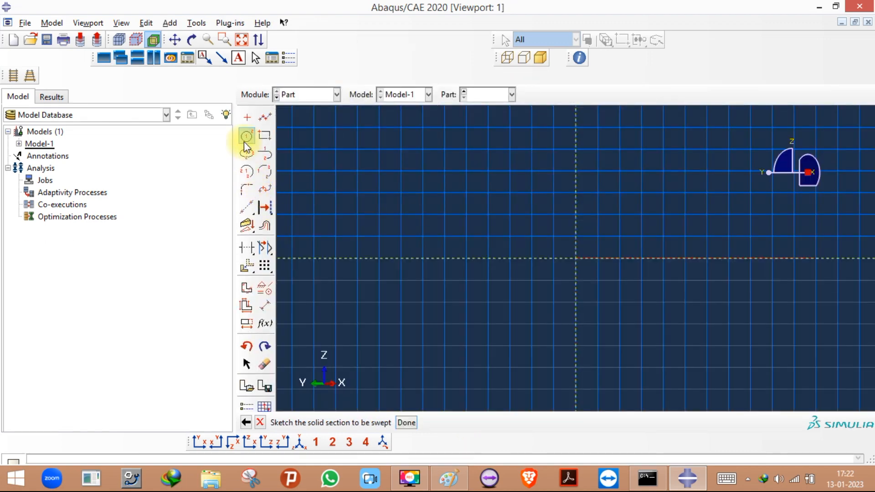
left_click(245, 138)
left_click(575, 258)
left_click(548, 258)
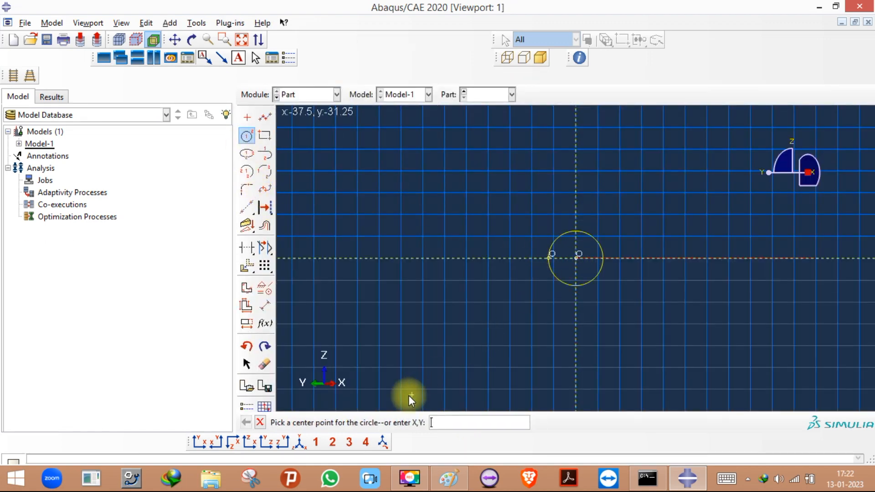
left_click(260, 423)
left_click(403, 422)
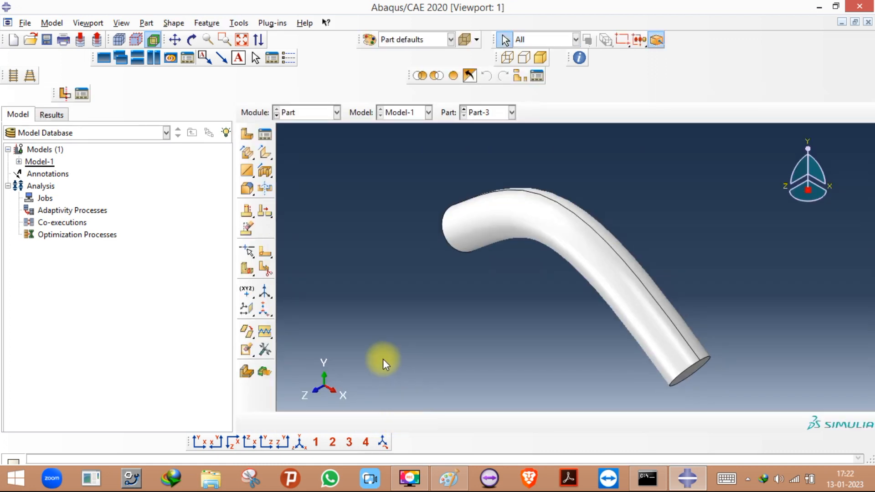
Inspect the curved swept solid in the XY and isometric views and rotate it to see its other side.
left_click(198, 442)
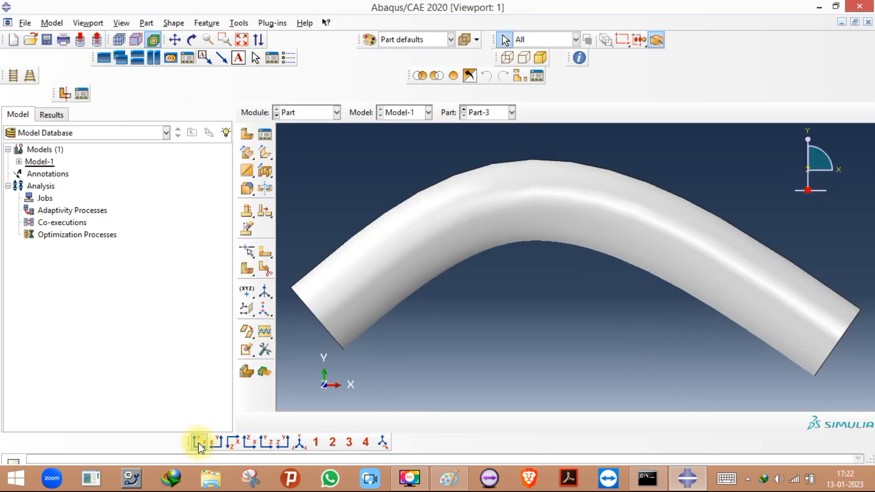
left_click(301, 442)
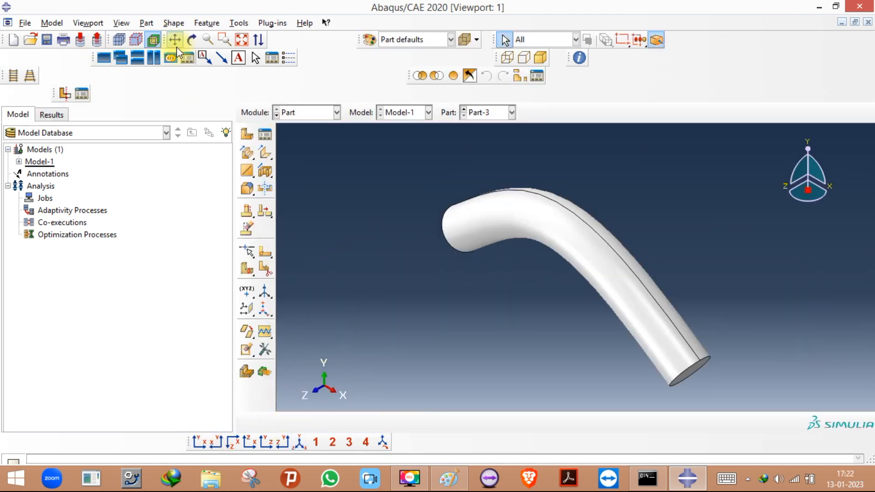
left_click(193, 41)
left_click_drag(523, 318, 502, 351)
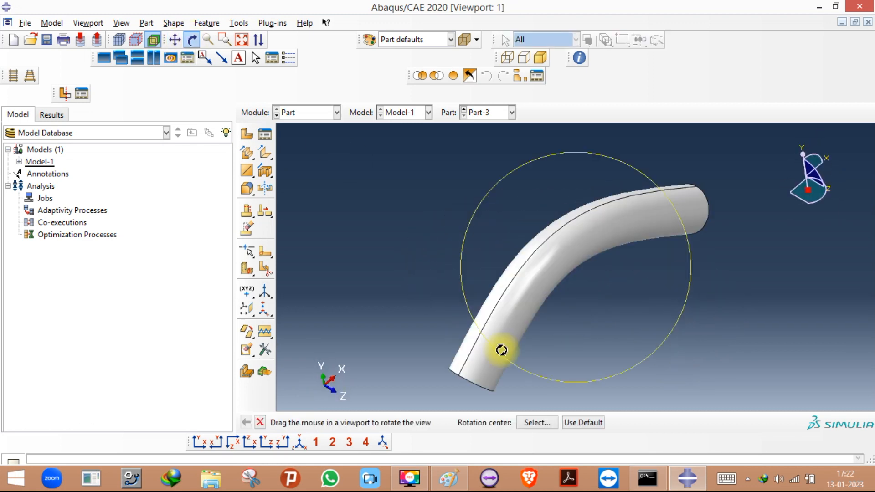
left_click(260, 422)
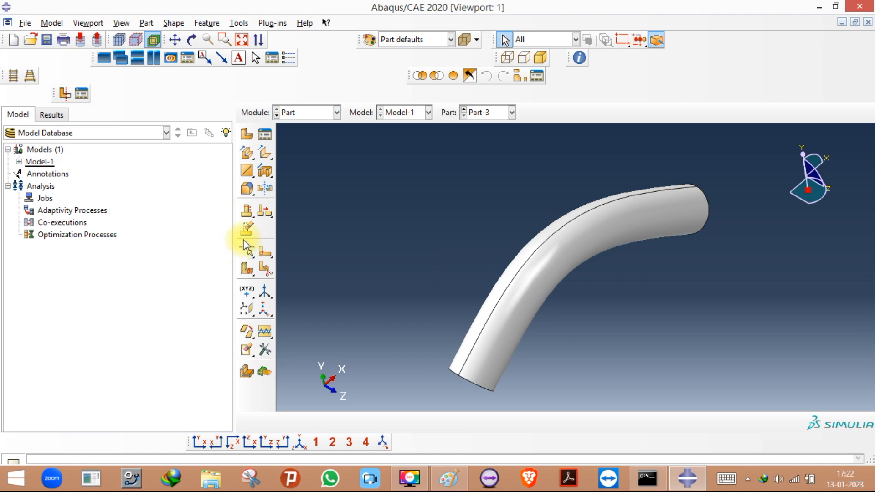
Start a new 3D deformable part with a planar shell base feature and an approximate size of 200.
left_click(289, 114)
left_click(297, 125)
left_click(249, 134)
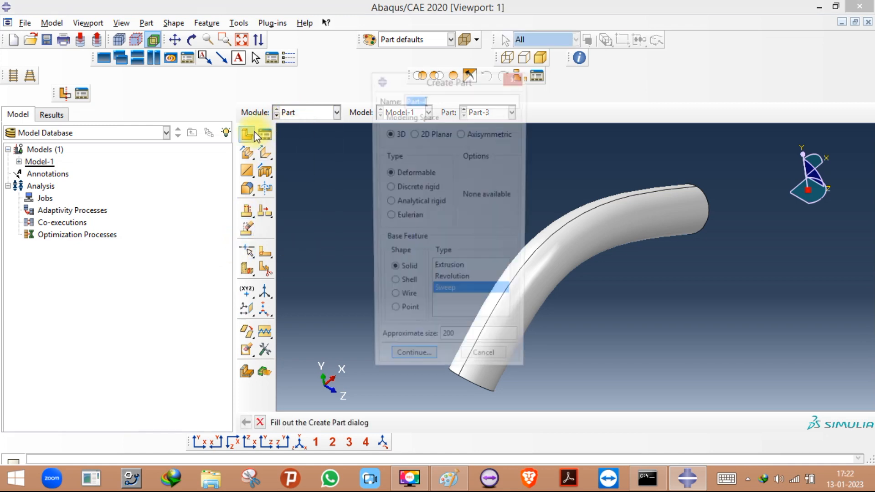
left_click(392, 272)
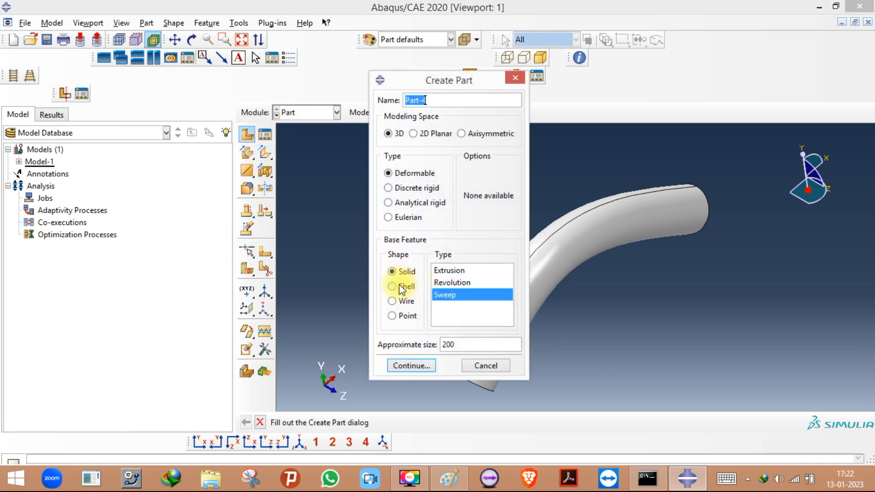
left_click(401, 287)
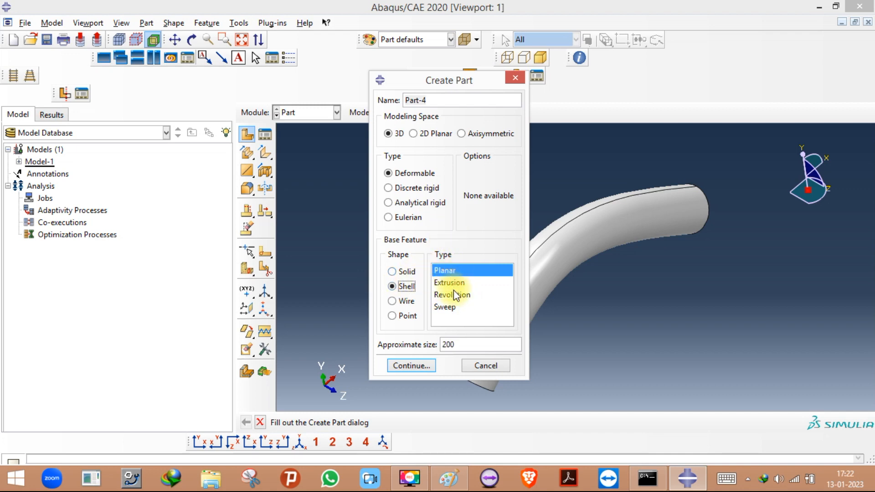
left_click(411, 365)
Sketch a wide rectangle around the origin, centred on the vertical axis, as the planar shell's outline.
left_click(265, 135)
left_click(428, 160)
left_click(722, 306)
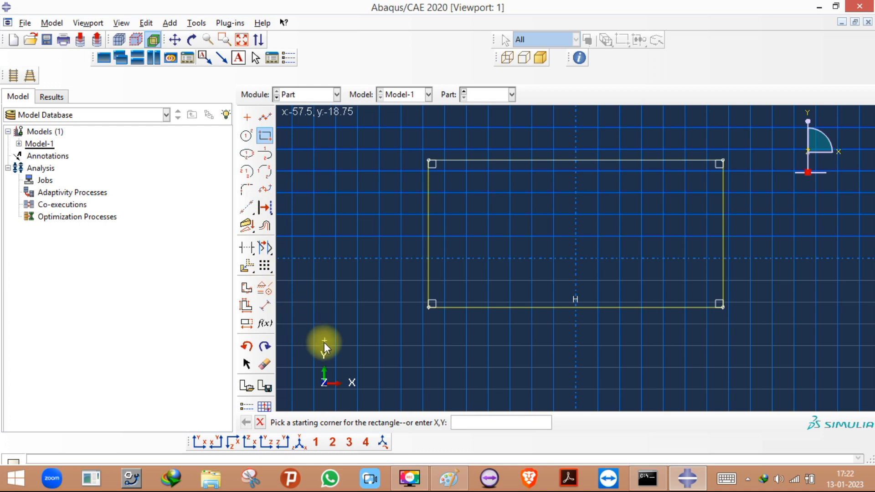
Add one smaller rectangle on each side below the large one, build the planar shell and view it isometrically.
left_click(369, 329)
left_click(461, 362)
left_click(738, 351)
left_click(854, 285)
left_click(263, 420)
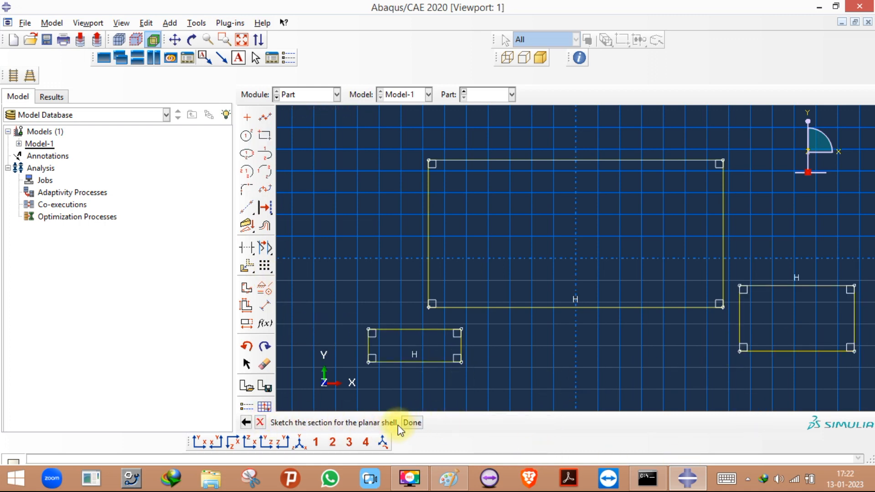
left_click(412, 422)
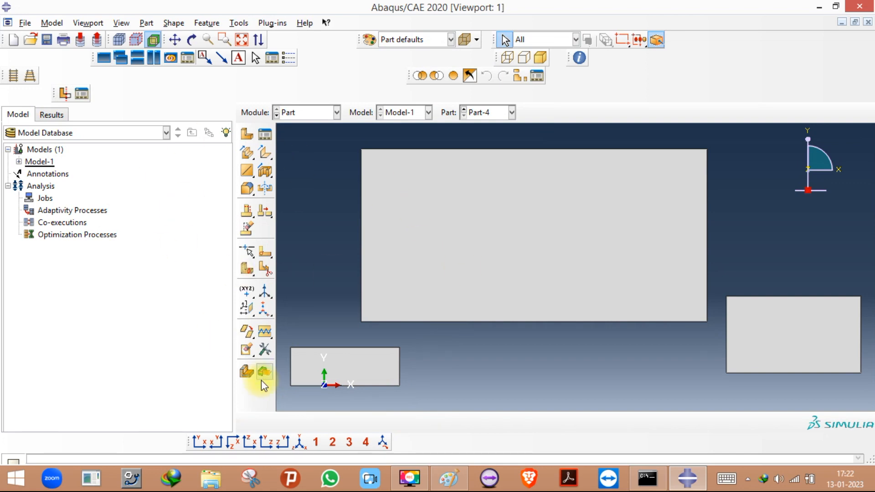
left_click(300, 442)
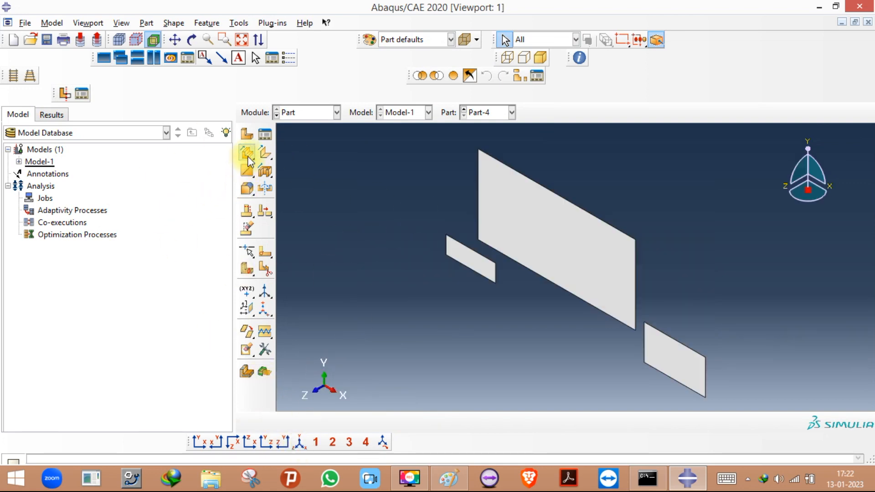
Start a new 3D deformable part with an extruded shell base feature and an approximate size of 200.
left_click(247, 134)
left_click(456, 282)
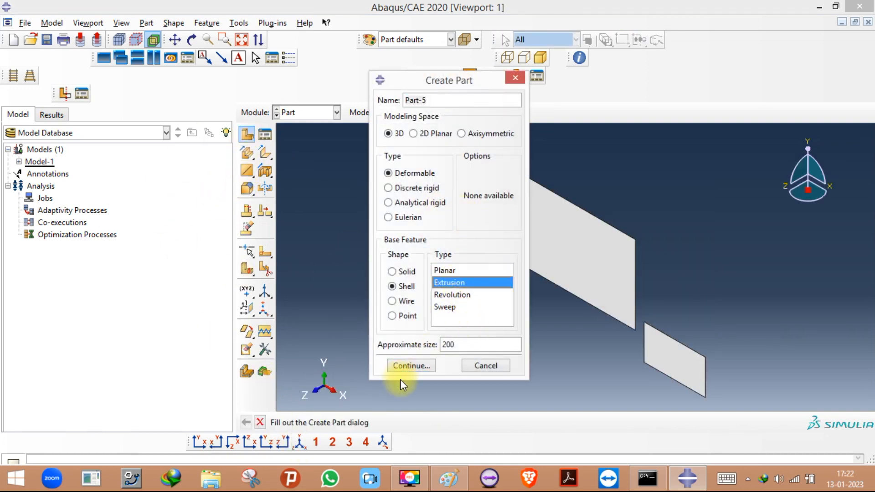
left_click(406, 366)
Sketch an open profile of six connected lines, with one vertical and one horizontal segment meeting at a right angle.
left_click(261, 118)
left_click(440, 187)
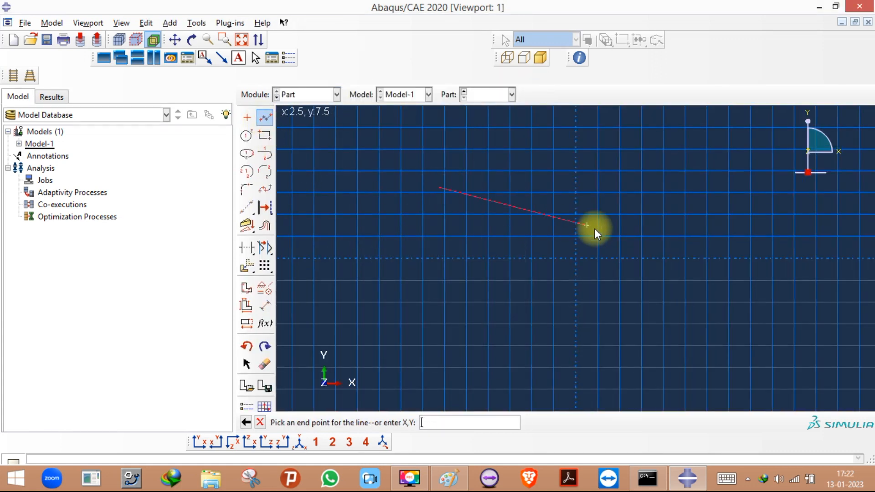
left_click(641, 198)
left_click(641, 309)
left_click(755, 309)
left_click(711, 378)
left_click(543, 357)
left_click(487, 280)
middle_click(389, 334)
left_click(260, 422)
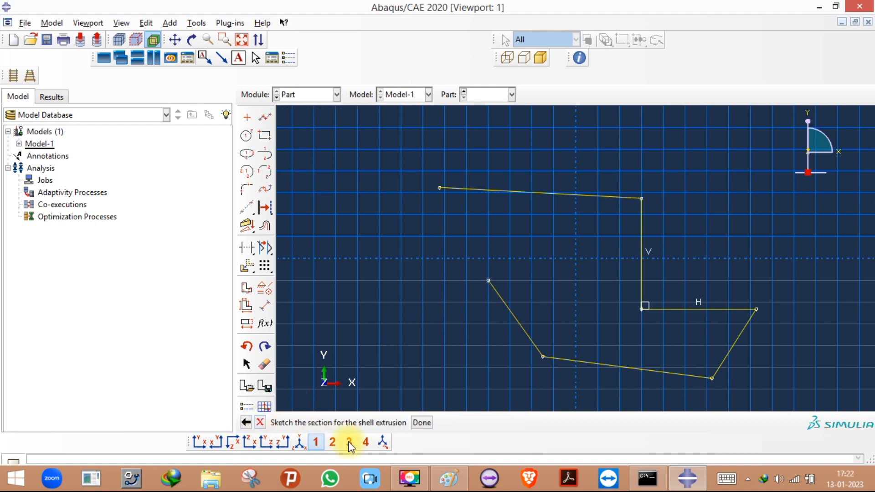
Extrude the open profile as a shell to a depth of 20 and inspect it in the XY and isometric views.
left_click(420, 423)
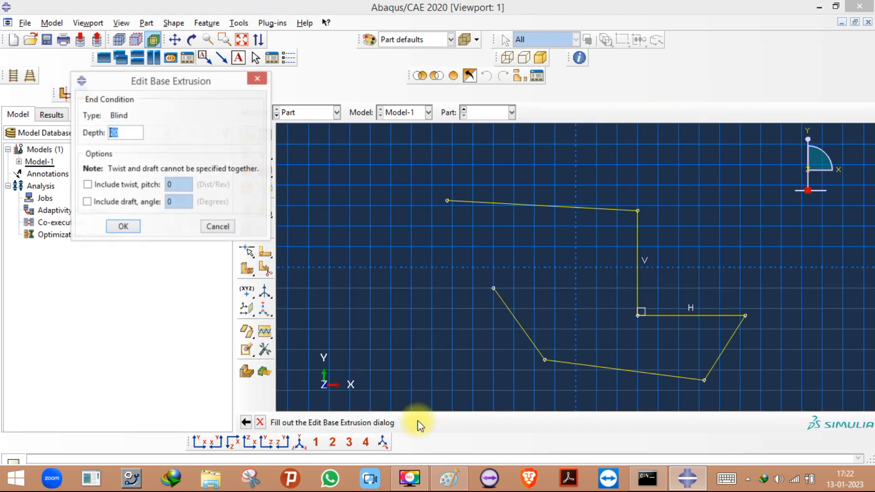
left_click(122, 227)
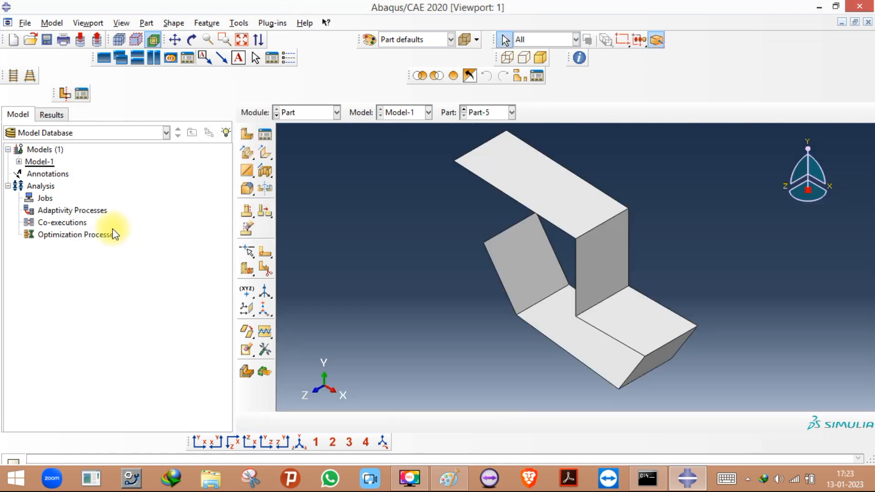
scroll(561, 261, "up", 5)
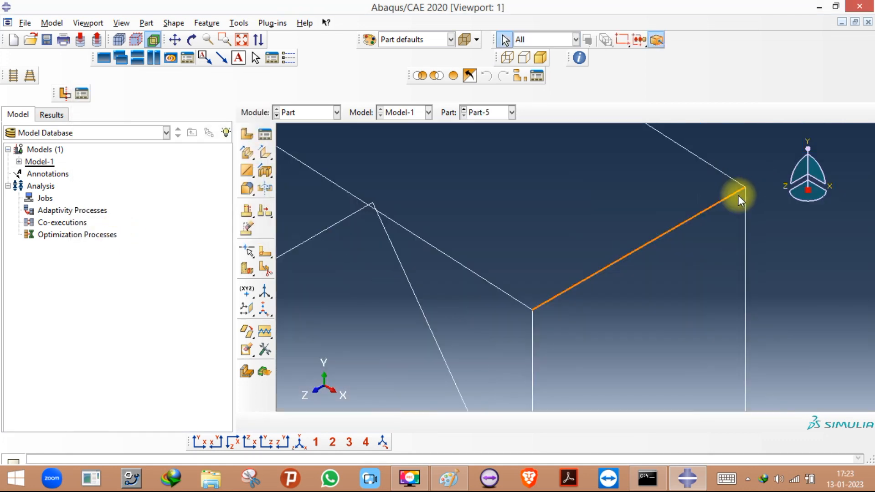
left_click(199, 441)
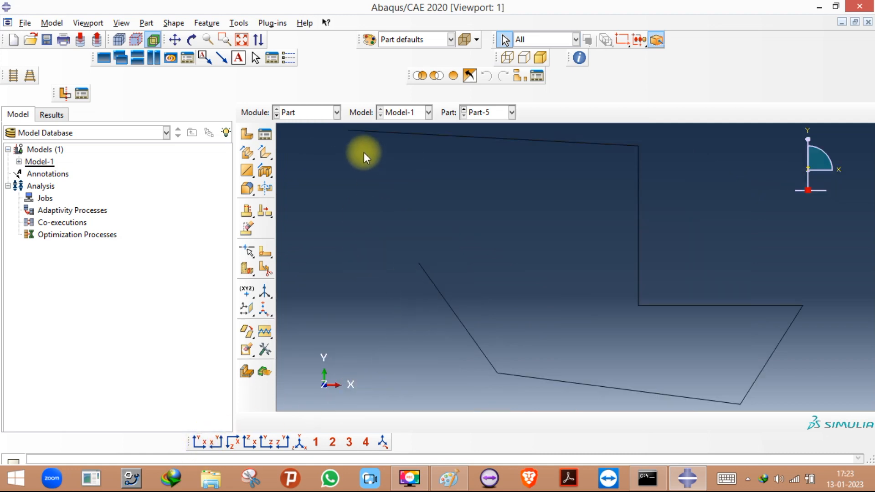
left_click(299, 440)
Start a new 3D deformable part with a planar wire base feature and an approximate size of 200.
left_click(242, 134)
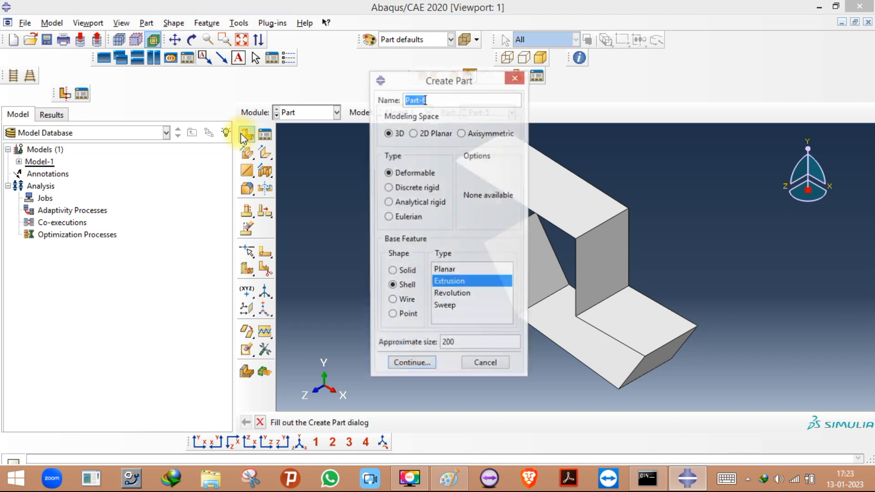
left_click(451, 294)
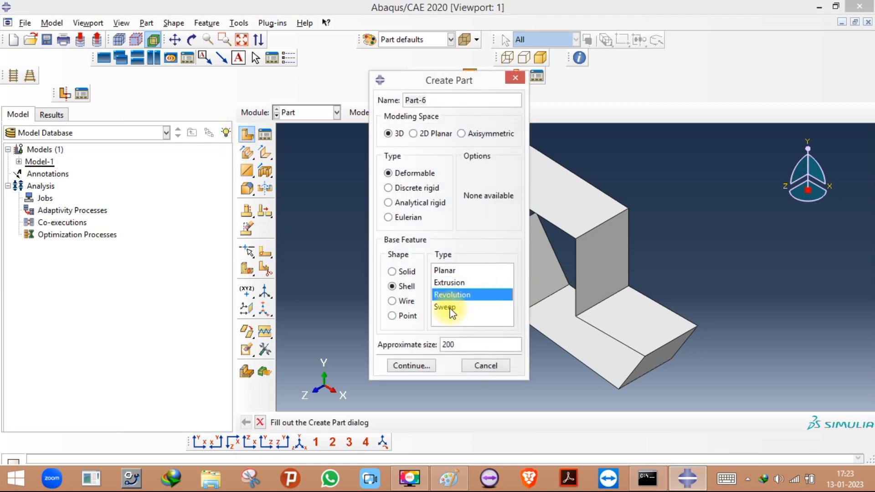
left_click(450, 308)
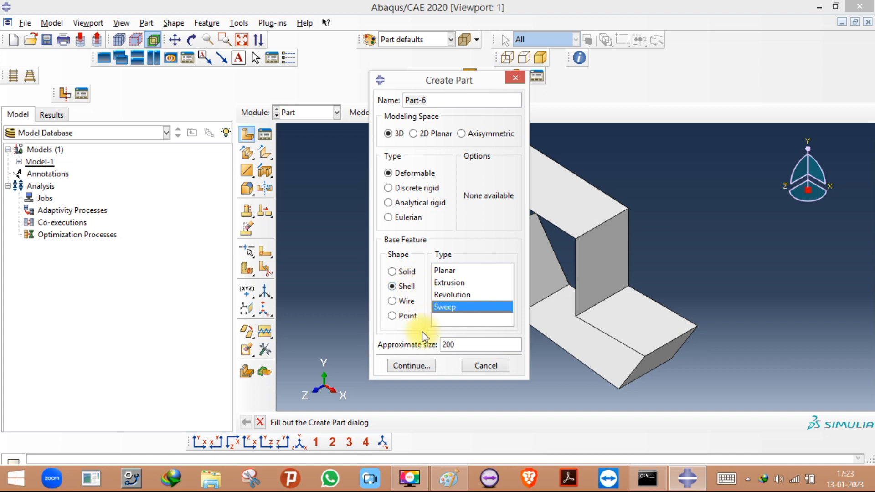
left_click(406, 300)
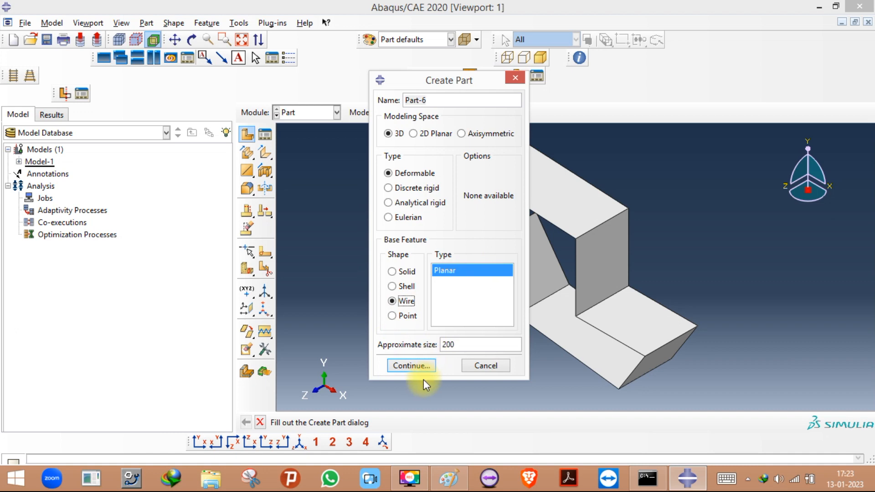
left_click(412, 366)
Sketch a chain of three connected lines, starting with a horizontal segment above the origin and ending below it.
left_click(264, 118)
left_click(416, 207)
left_click(625, 210)
left_click(667, 296)
left_click(482, 340)
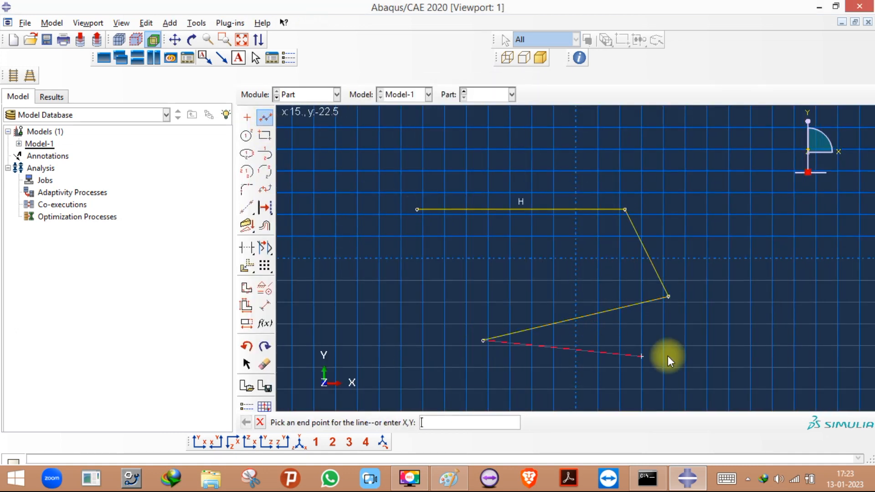
middle_click(731, 349)
Add two separate slanted lines, unconnected to the chain, on its positive X side.
left_click(755, 247)
left_click(793, 313)
middle_click(711, 236)
left_click(678, 188)
left_click(767, 203)
middle_click(725, 302)
left_click(259, 422)
Build the wire part from the sketch and inspect it in the isometric and XY views.
left_click(387, 422)
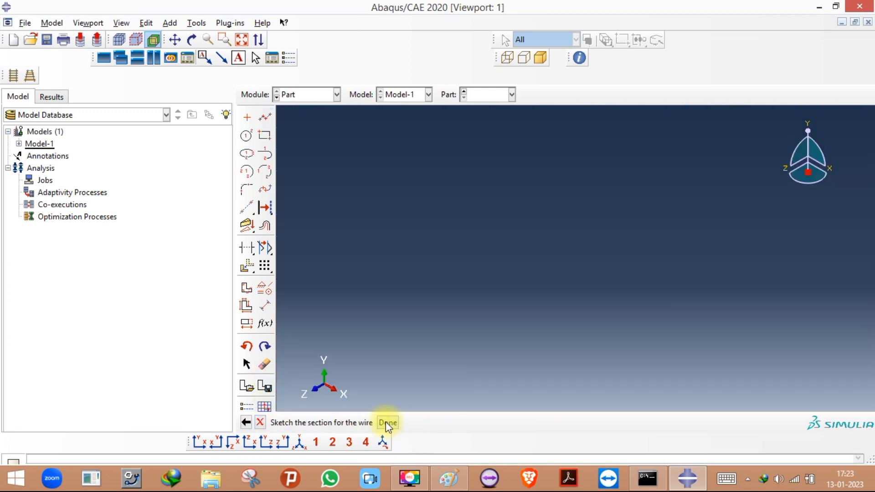
left_click(299, 441)
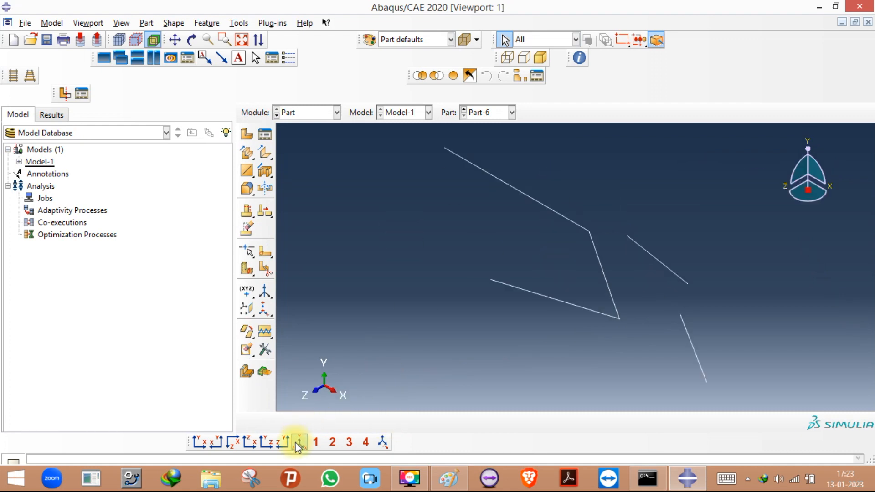
scroll(436, 144, "down", 3)
scroll(395, 155, "up", 4)
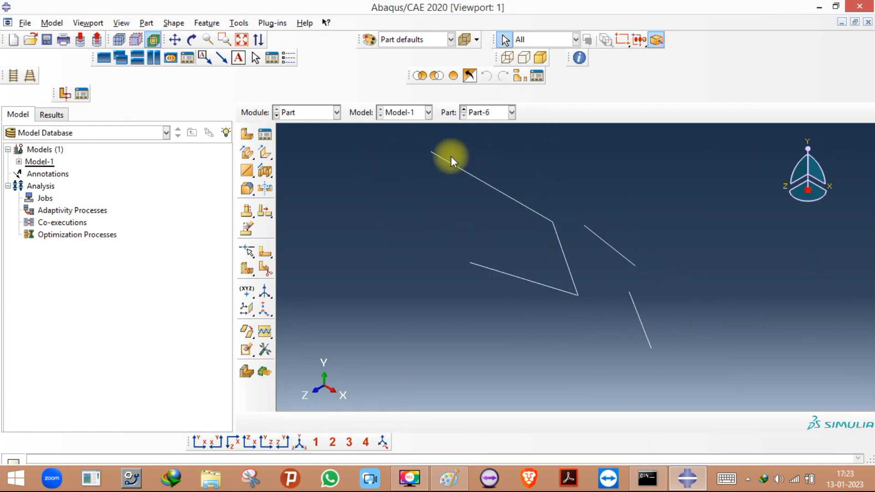
left_click(205, 441)
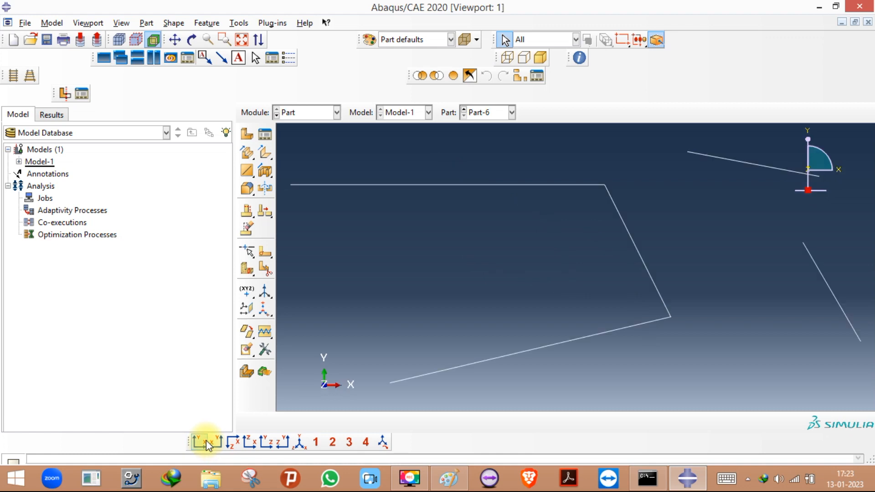
Start another 3D planar wire part and sketch two lines from a vertical-axis apex to the horizontal axis, one on each side.
left_click(246, 136)
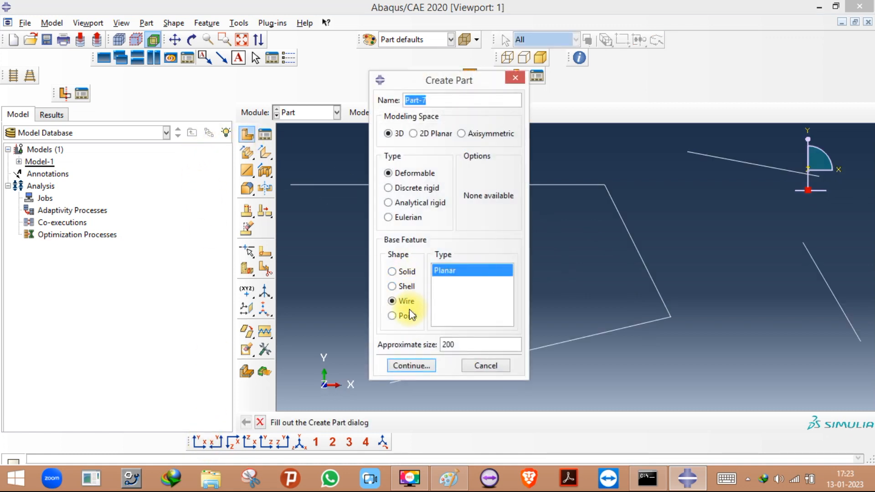
left_click(422, 368)
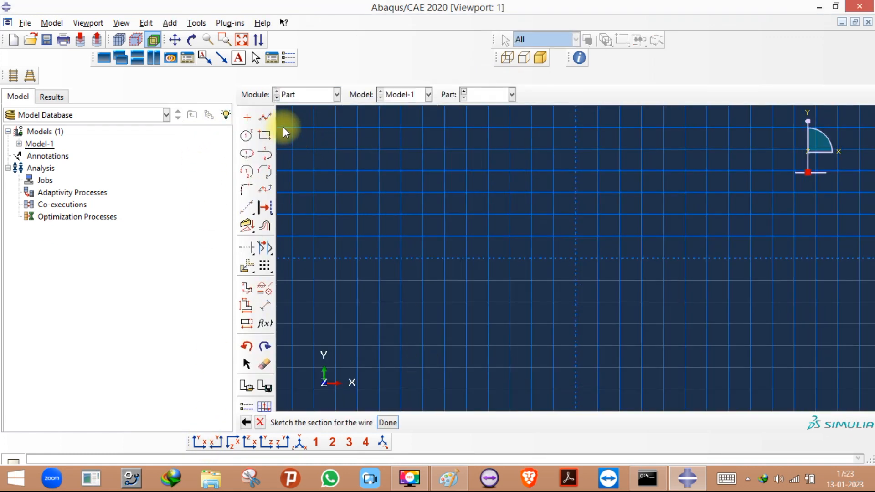
left_click(267, 119)
left_click(575, 166)
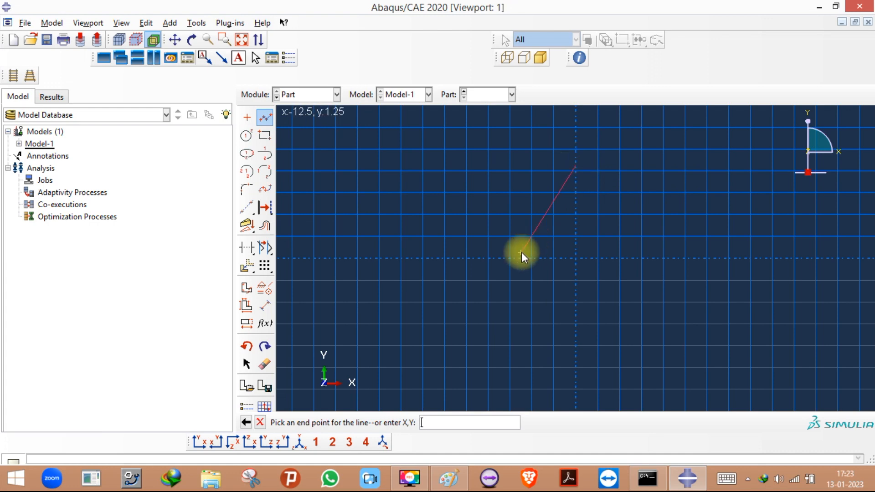
left_click(514, 258)
middle_click(624, 270)
left_click(576, 167)
left_click(674, 258)
middle_click(647, 241)
Add two wider lines from the same apex to the horizontal axis, one on each side, and build the wire part.
left_click(575, 166)
left_click(428, 257)
middle_click(559, 237)
left_click(575, 167)
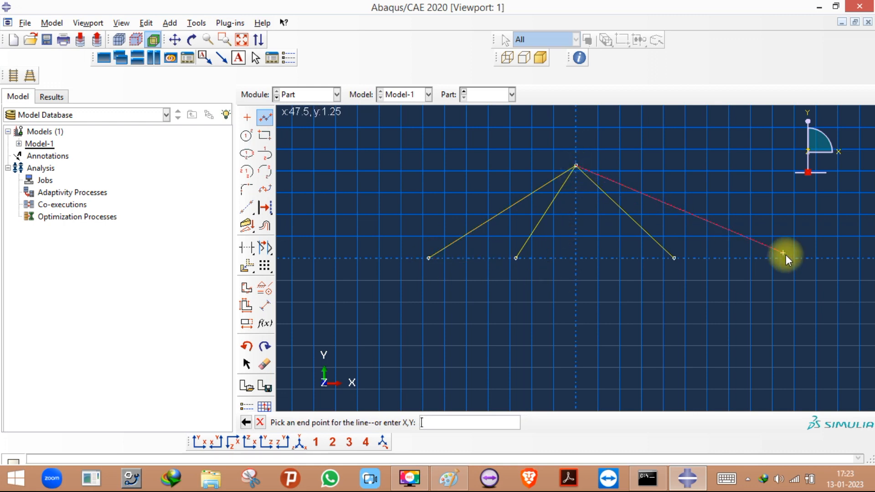
left_click(783, 258)
middle_click(786, 300)
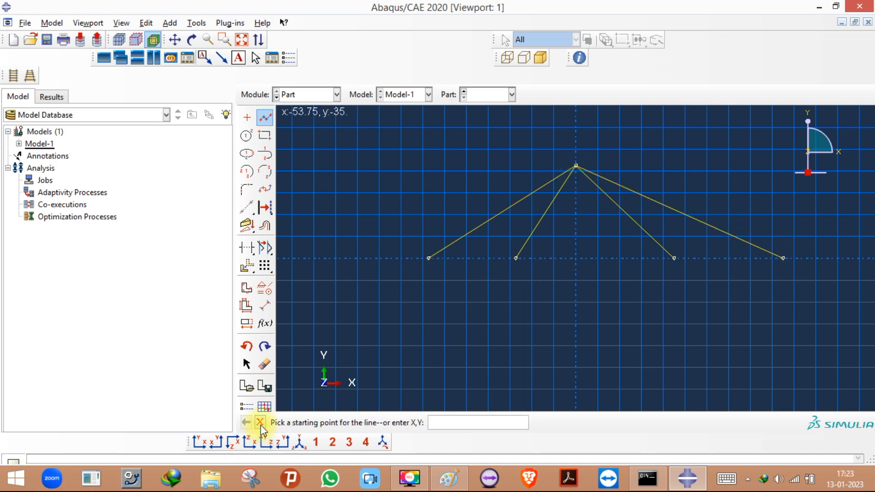
left_click(260, 422)
left_click(388, 423)
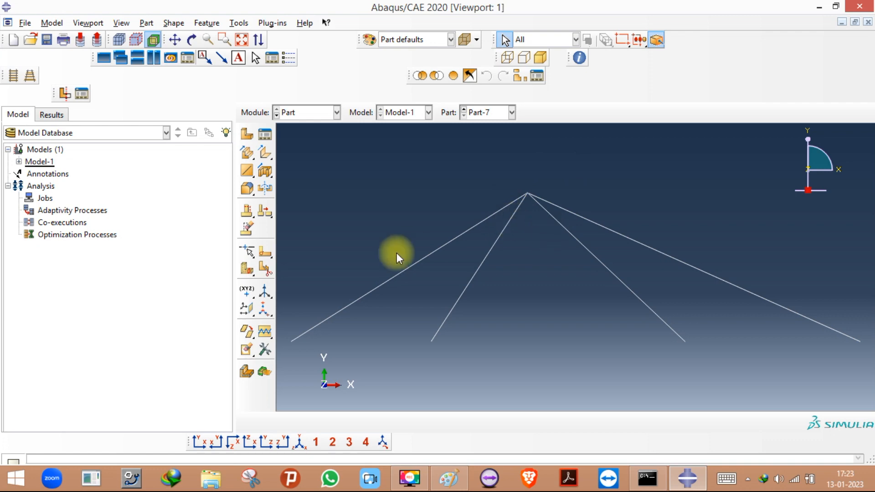
Switch to the Assembly module and create a dependent instance of Part-7.
left_click(313, 113)
left_click(288, 157)
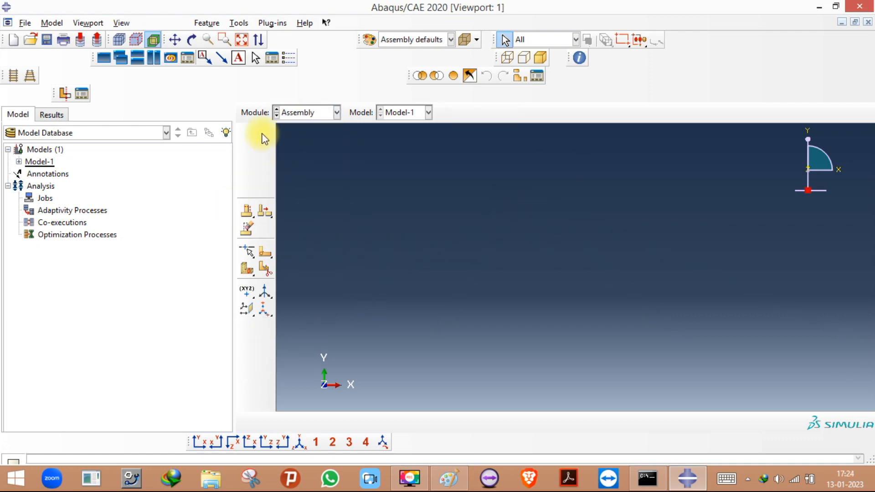
left_click(247, 133)
left_click(170, 237)
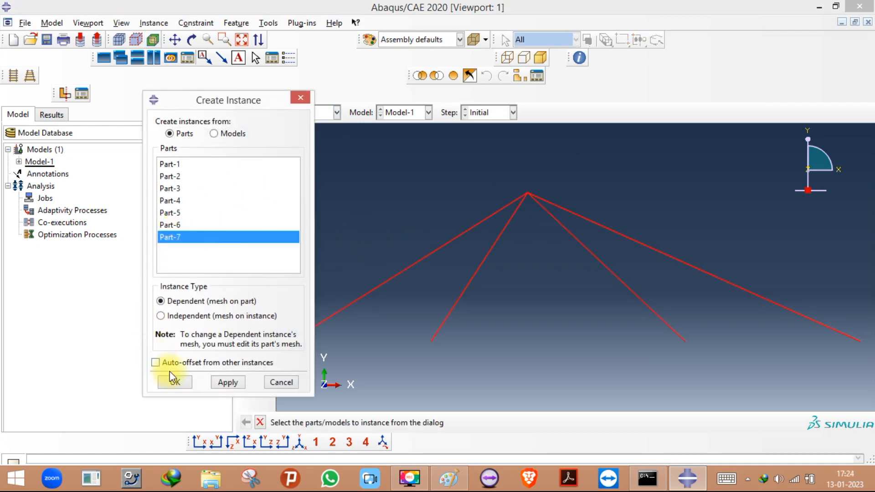
left_click(175, 382)
Return to the Part module and create a 3D deformable point part at coordinates 0.0,0.0,0.0.
left_click(313, 112)
left_click(300, 126)
left_click(310, 111)
left_click(293, 121)
left_click(246, 134)
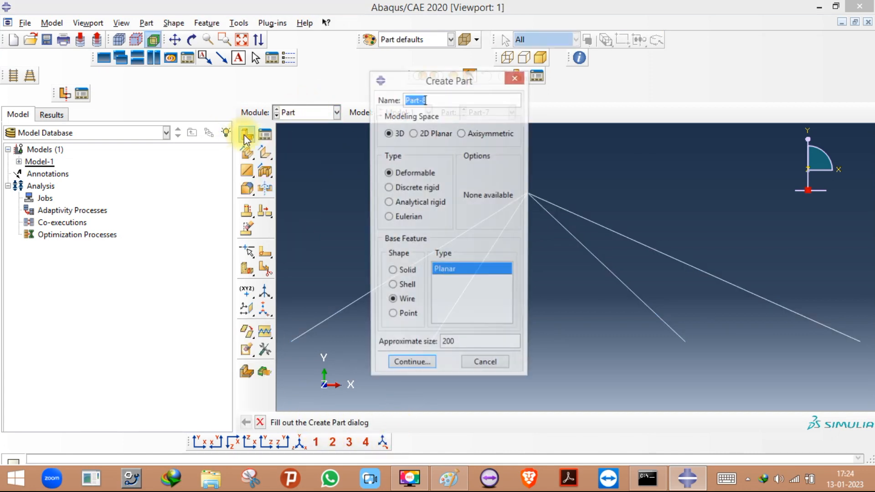
left_click(403, 317)
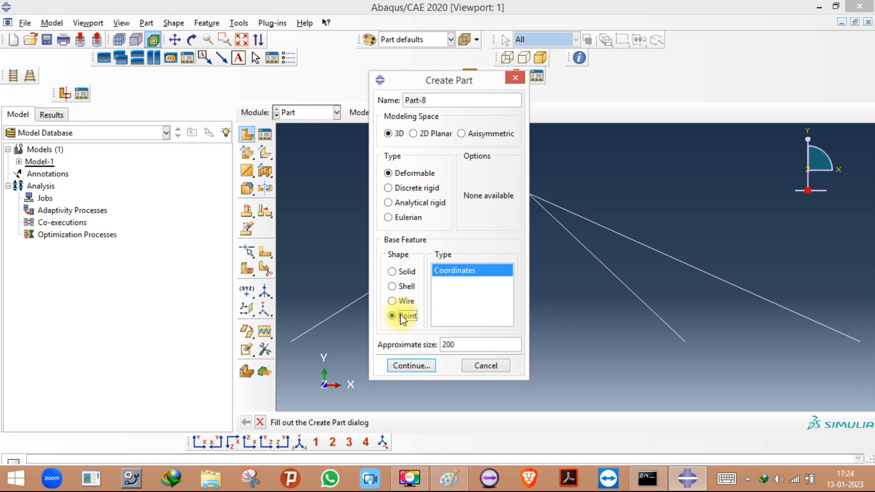
left_click(419, 366)
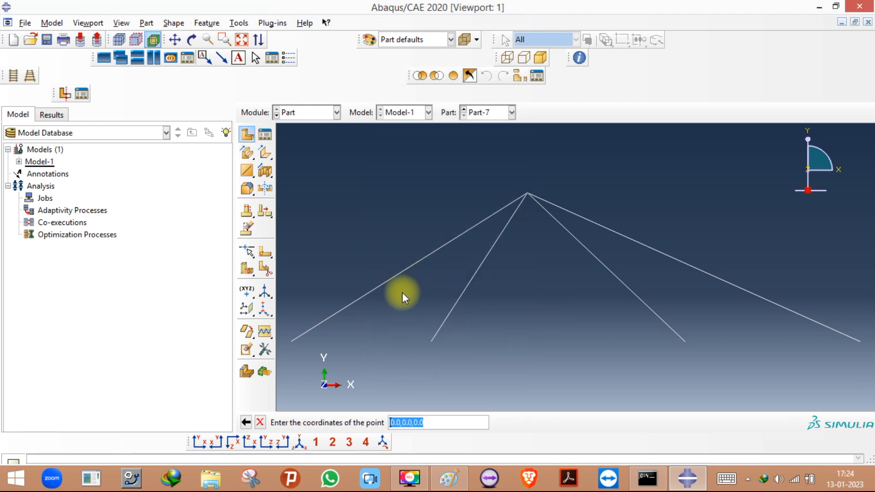
key("Return")
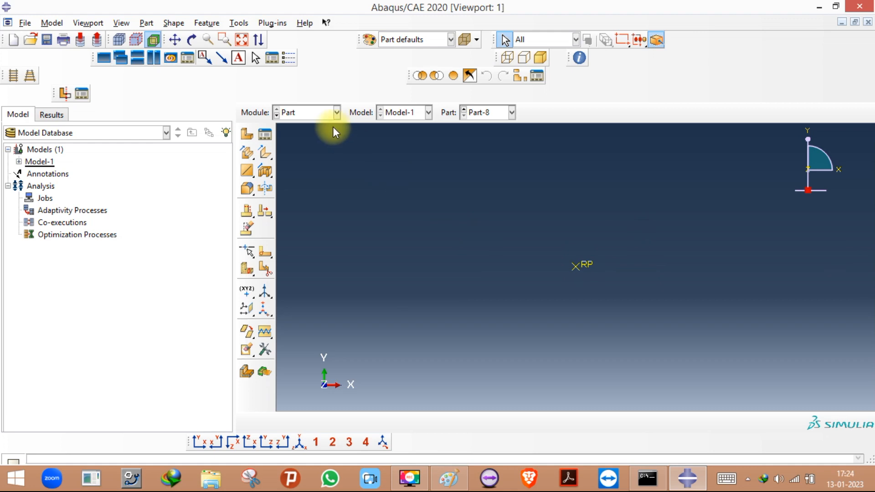
Preview a dependent instance of point part Part-8 in the Assembly module from an isometric view, without creating the instance.
left_click(336, 112)
left_click(313, 148)
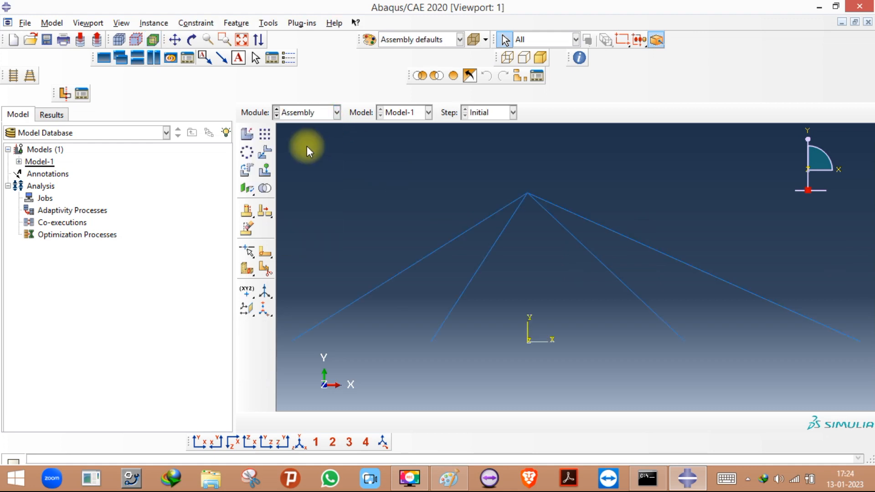
left_click(246, 133)
left_click(177, 249)
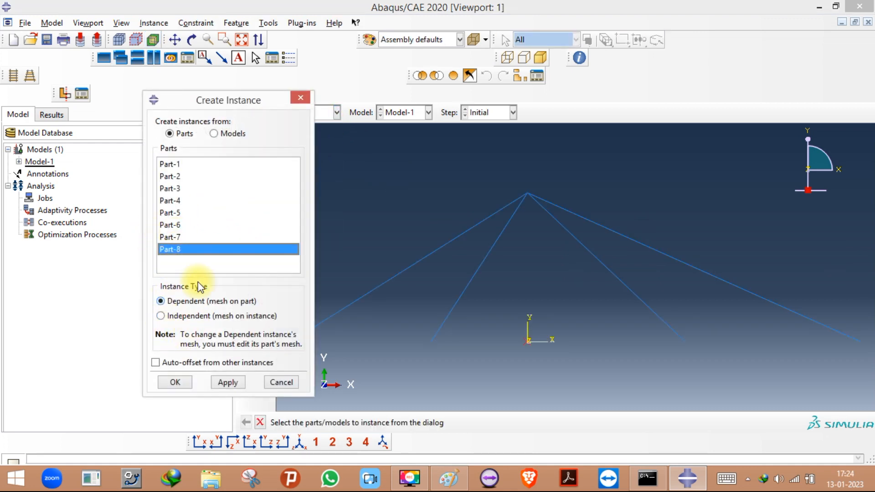
scroll(483, 242, "up", 3)
scroll(516, 298, "down", 7)
scroll(519, 300, "down", 2)
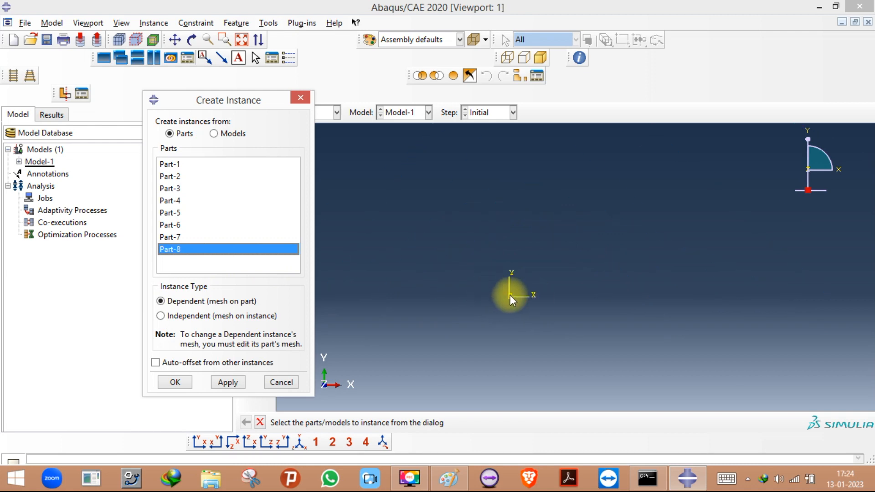
left_click(299, 442)
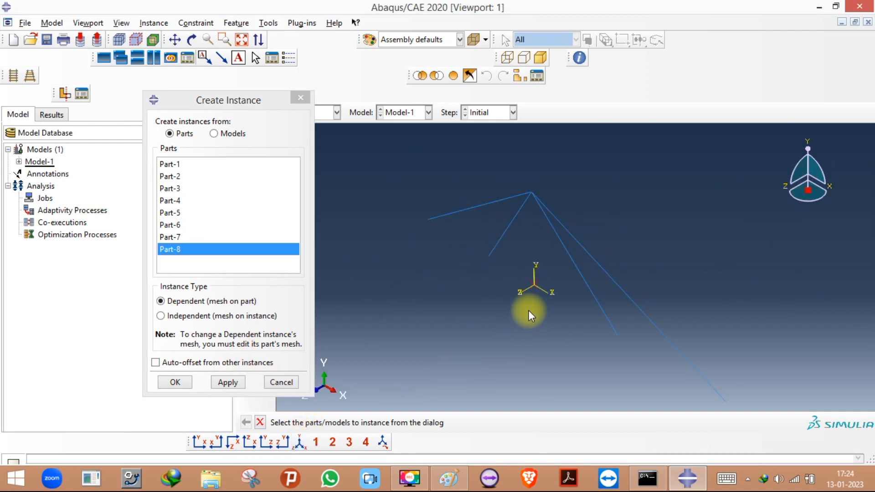
scroll(528, 289, "down", 3)
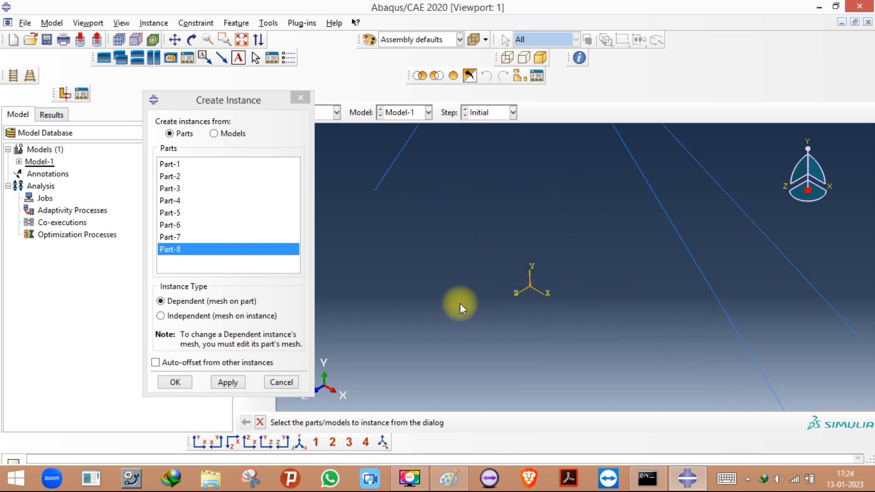
left_click(281, 381)
Return to the Part module and display Part-1.
left_click(336, 112)
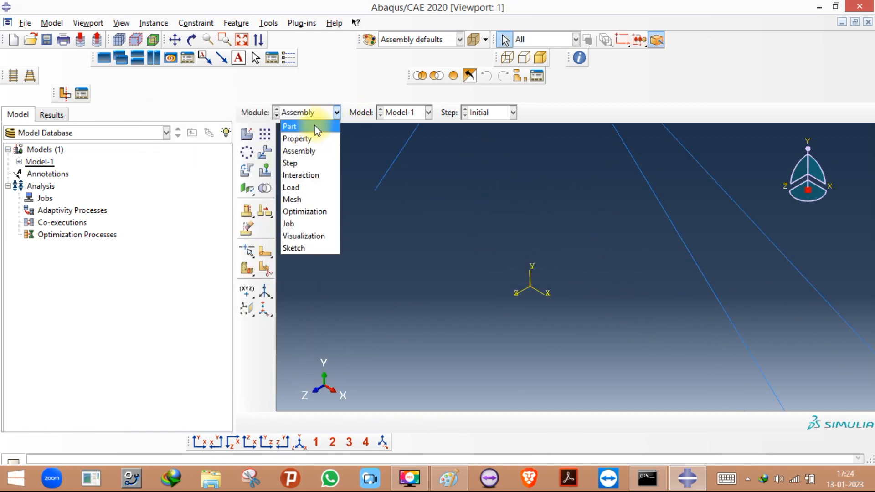
left_click(317, 128)
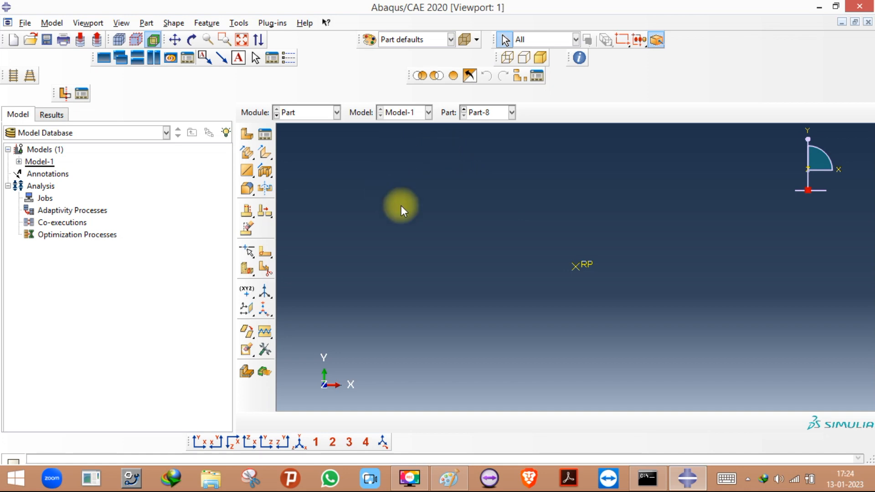
left_click(313, 113)
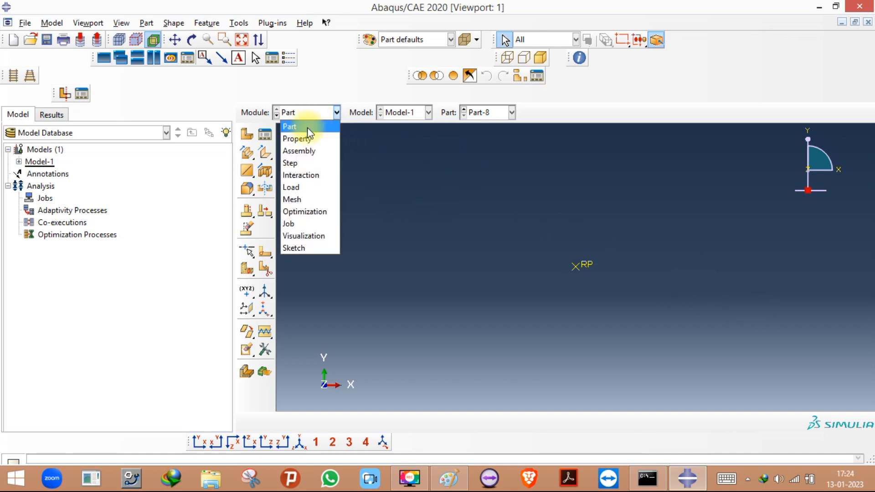
left_click(302, 125)
left_click(485, 113)
left_click(482, 126)
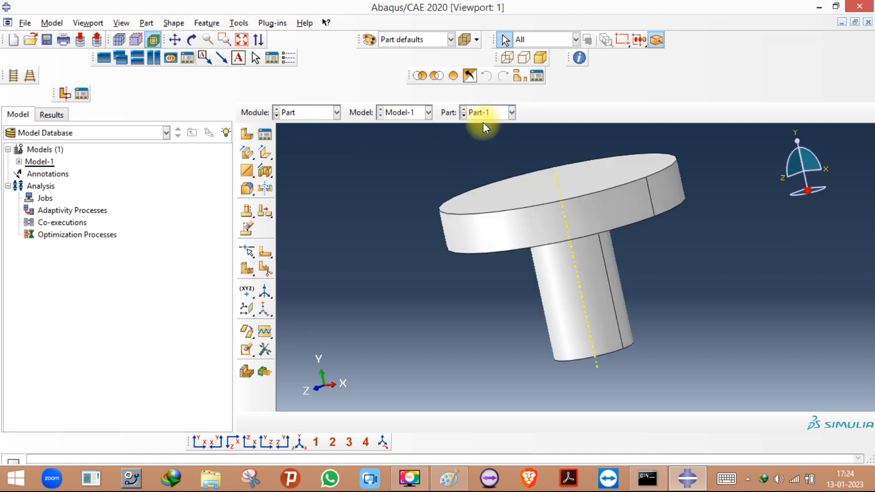
Examine the solid base feature types offered for a new 3D discrete rigid part, without creating the part.
left_click(247, 134)
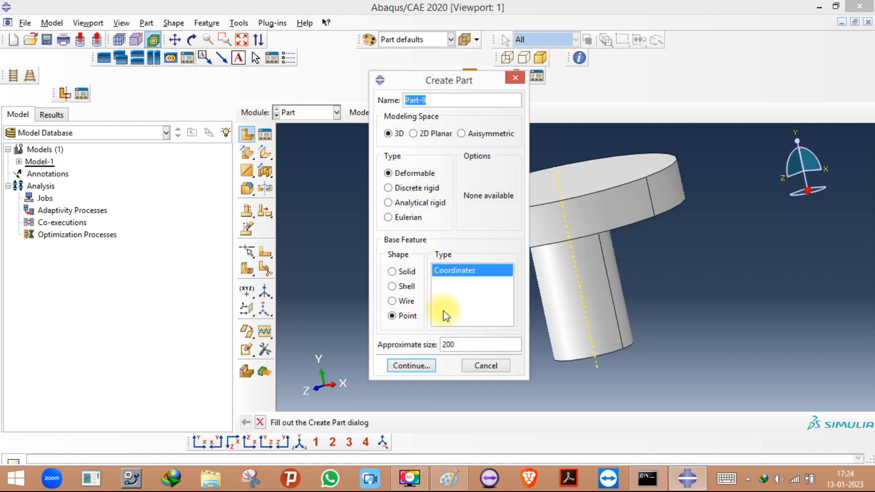
left_click(419, 188)
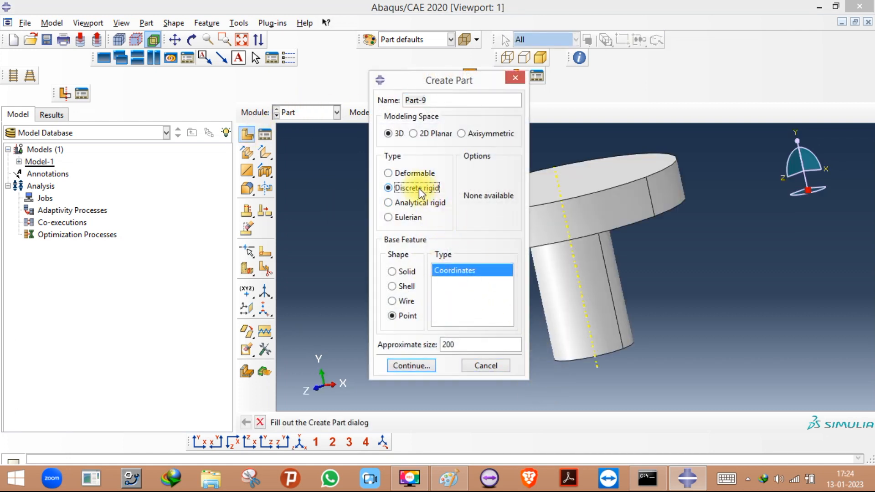
left_click(418, 271)
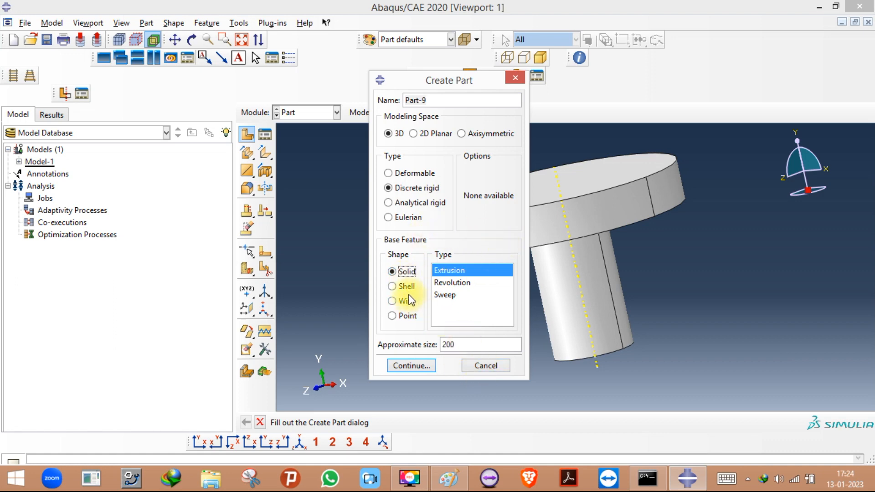
left_click(477, 366)
left_click(321, 116)
left_click(541, 170)
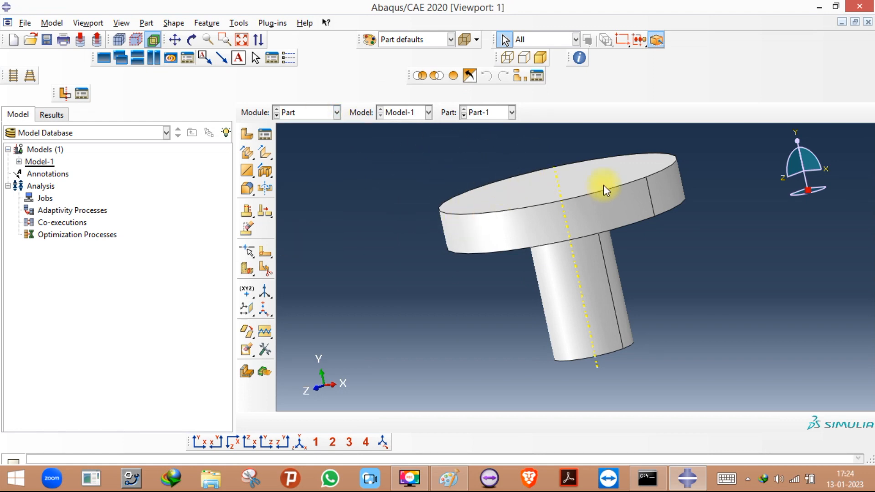
Compare the shell and solid base feature types for a new 3D deformable part, without creating the part.
left_click(247, 133)
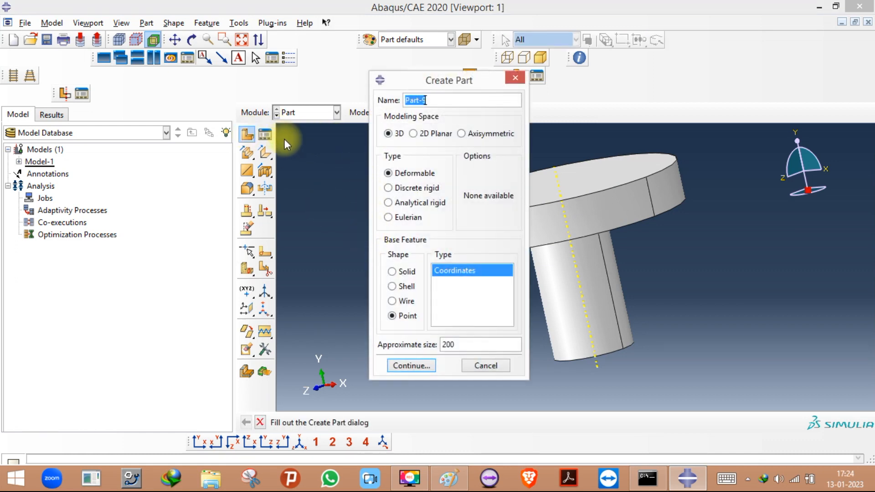
left_click(393, 286)
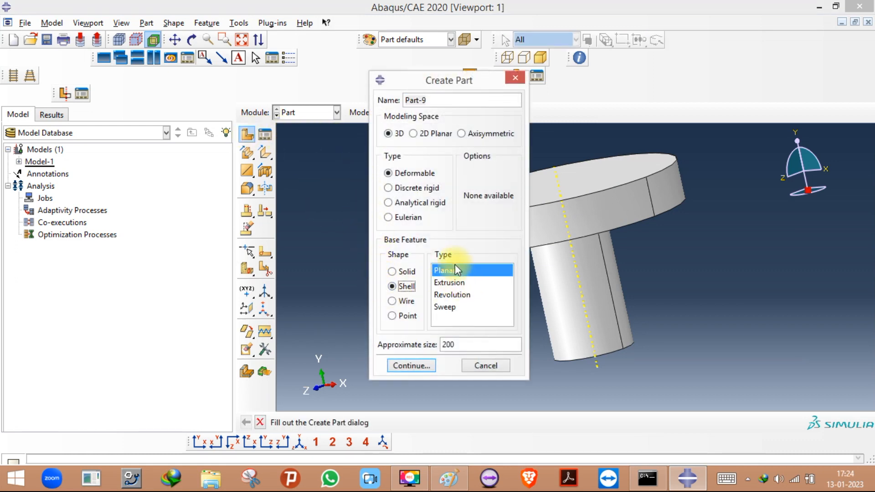
left_click(393, 271)
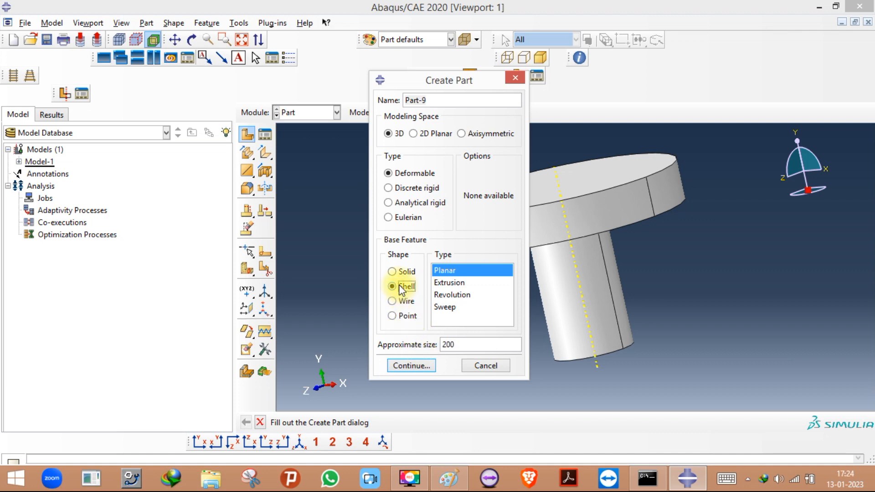
left_click(504, 370)
left_click(174, 23)
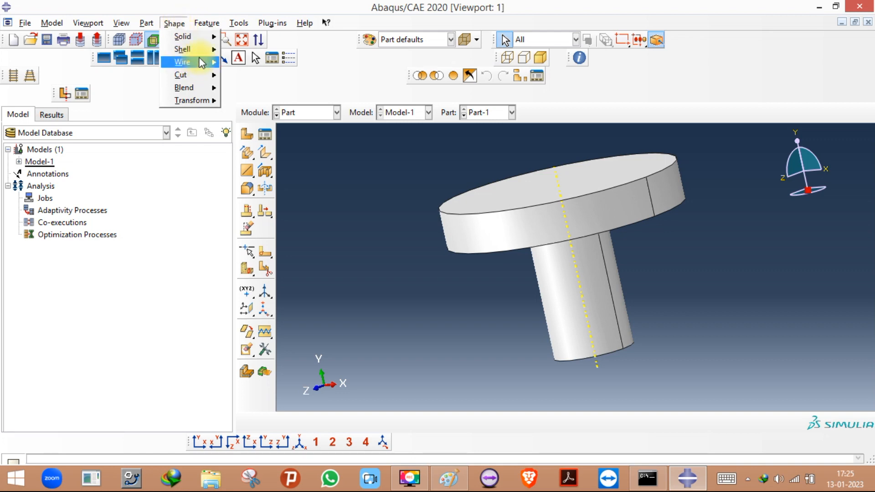
mouse_move(203, 48)
left_click(296, 136)
left_click(253, 135)
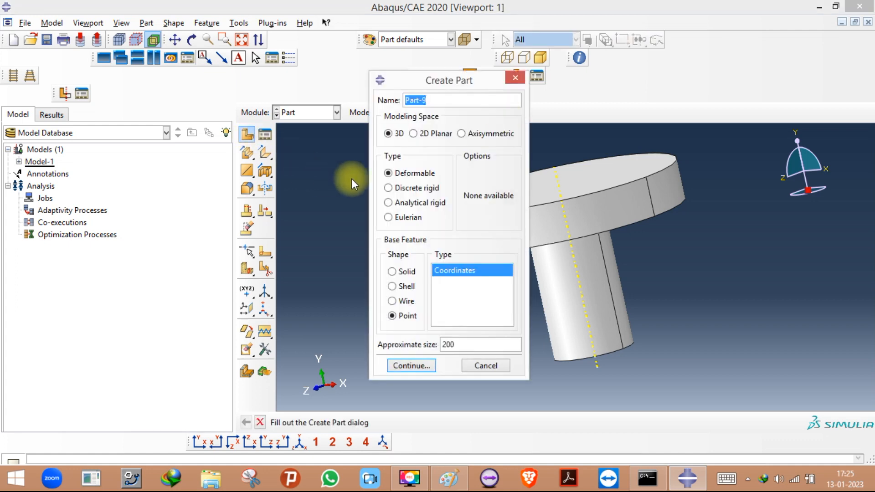
left_click(513, 72)
left_click_drag(429, 167, 554, 301)
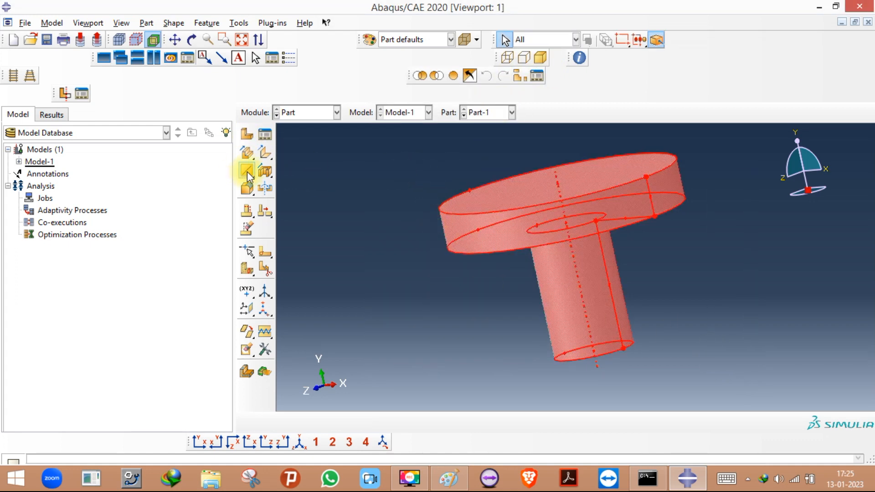
left_click_drag(399, 158, 782, 370)
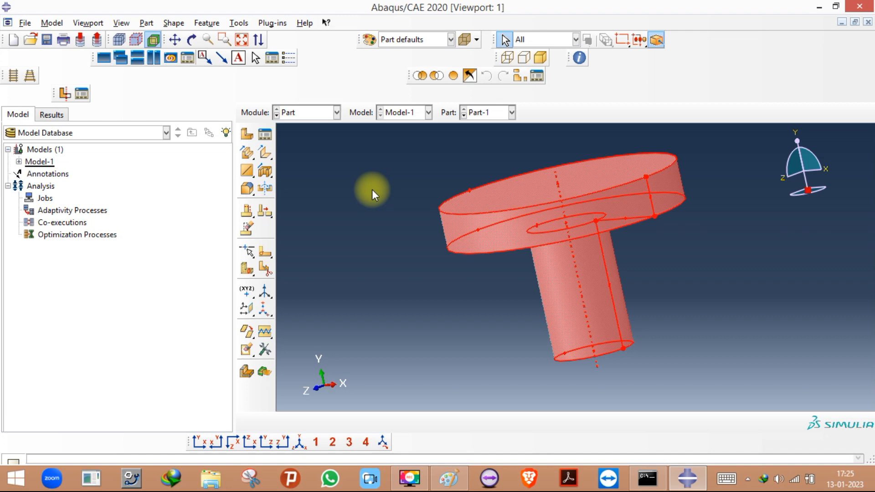
left_click(308, 132)
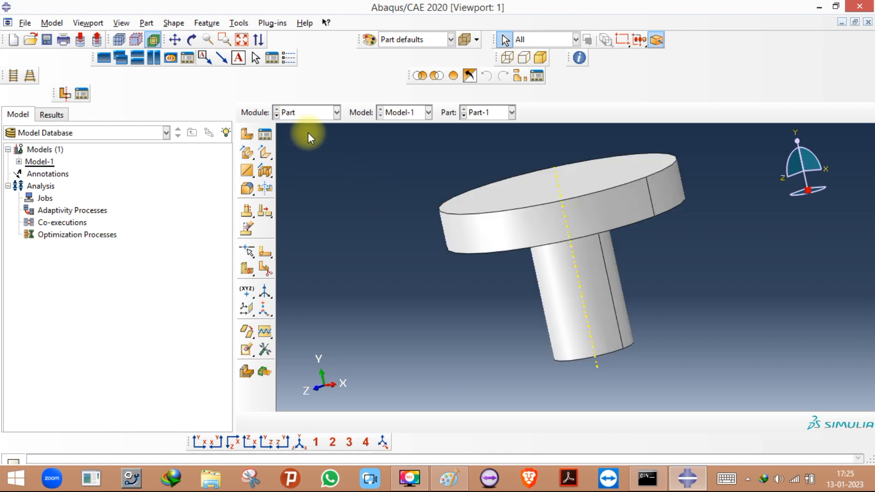
Compare the base feature options of discrete rigid and analytical rigid types for a new 3D part.
left_click(253, 129)
left_click(388, 188)
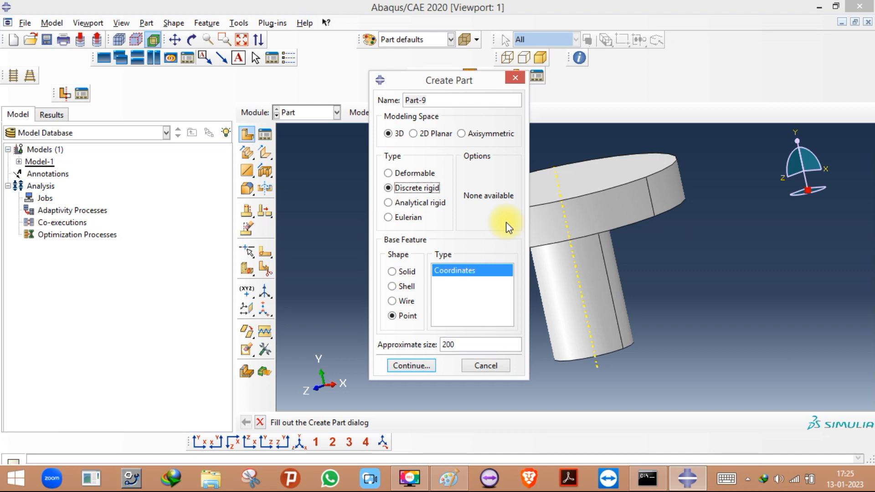
left_click(409, 202)
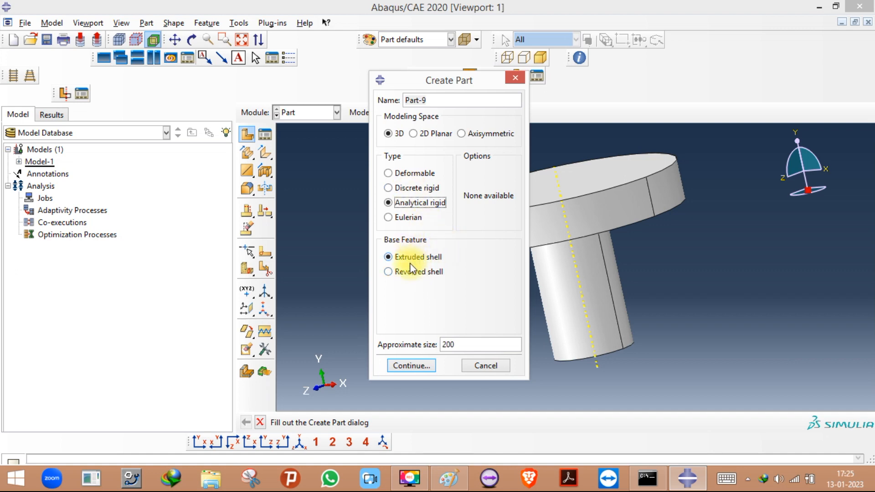
left_click(410, 188)
left_click(411, 203)
left_click(415, 194)
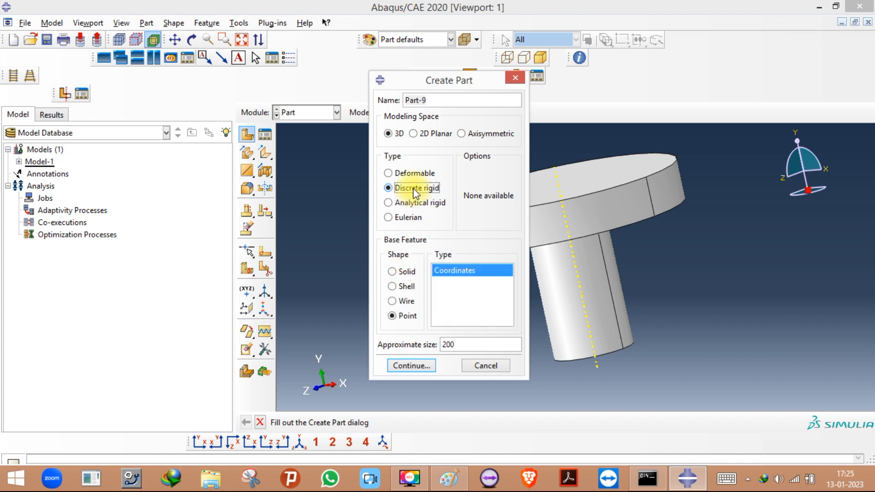
Examine the extruded, revolved and swept solid base features of the Eulerian part type.
left_click(403, 218)
left_click(411, 272)
left_click(403, 287)
left_click(403, 273)
left_click(403, 260)
left_click(404, 272)
left_click(404, 286)
left_click(405, 273)
left_click(405, 256)
left_click(407, 273)
left_click(408, 258)
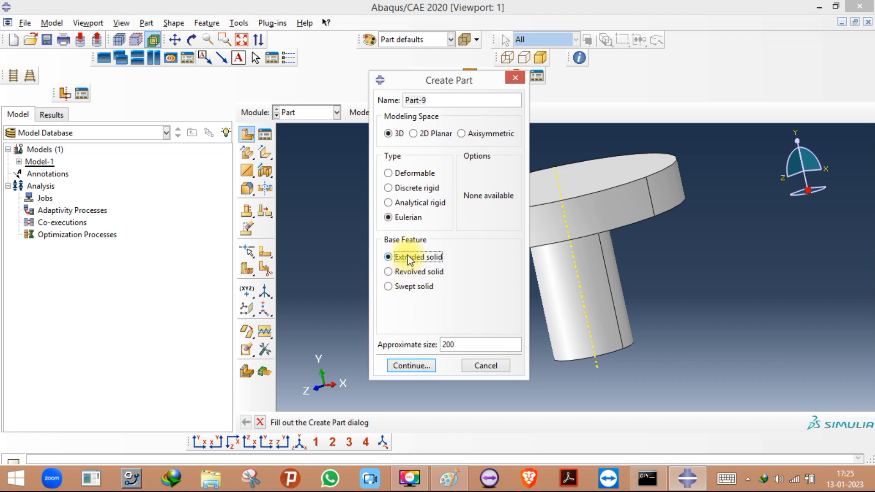
Examine the base features available for a 2D planar deformable part, without creating the part.
left_click(415, 173)
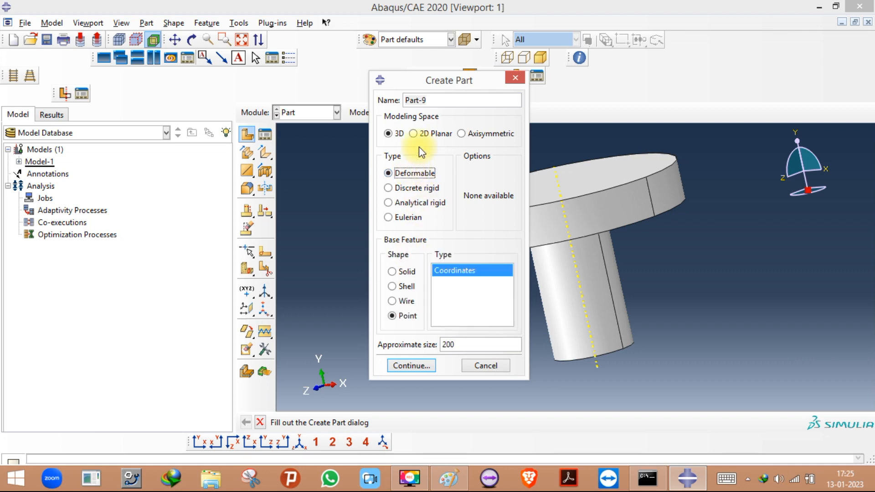
left_click(423, 134)
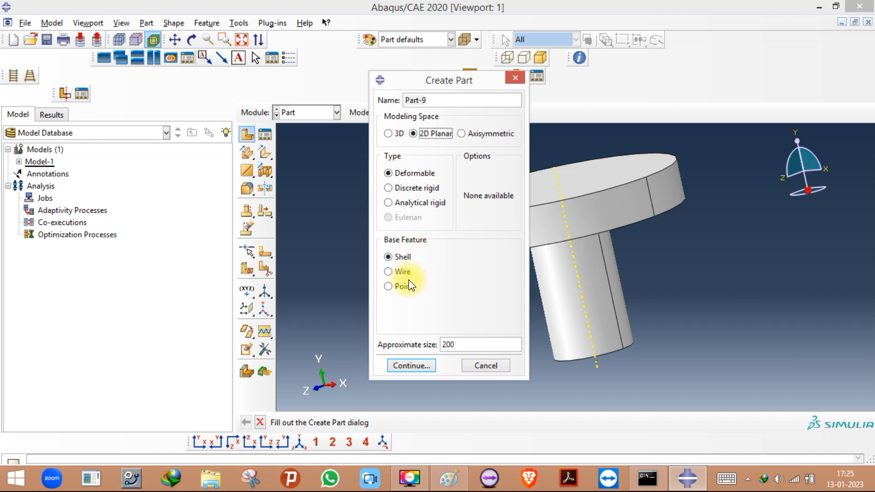
left_click(483, 366)
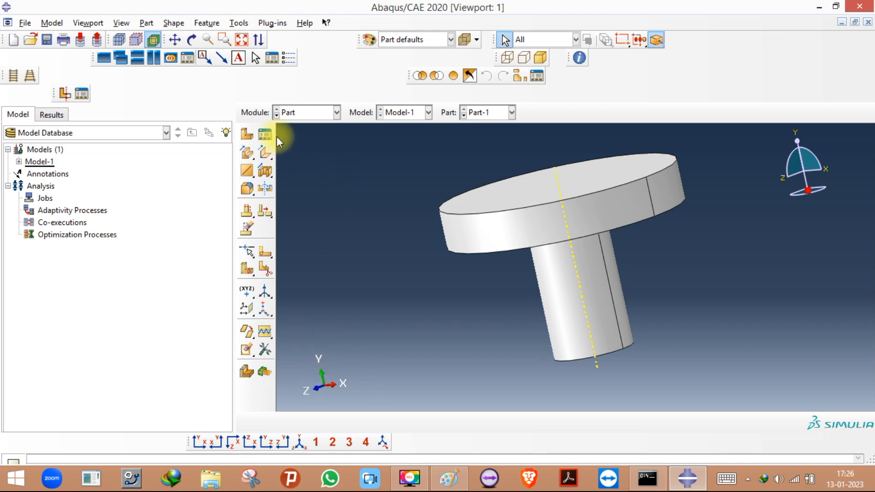
left_click(294, 118)
left_click(294, 119)
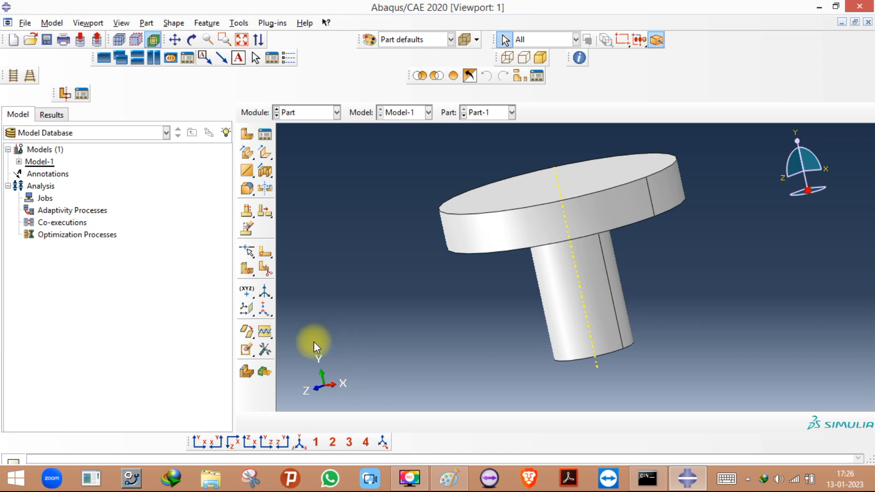
left_click(304, 112)
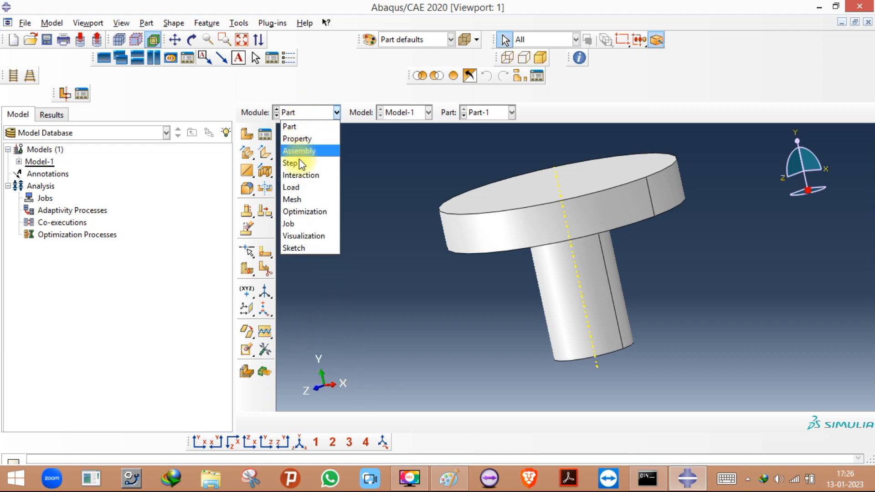
left_click(291, 120)
Compare the axisymmetric, 2D planar and 3D modeling space options for a new deformable part, without creating the part.
left_click(250, 136)
left_click(440, 135)
left_click(469, 136)
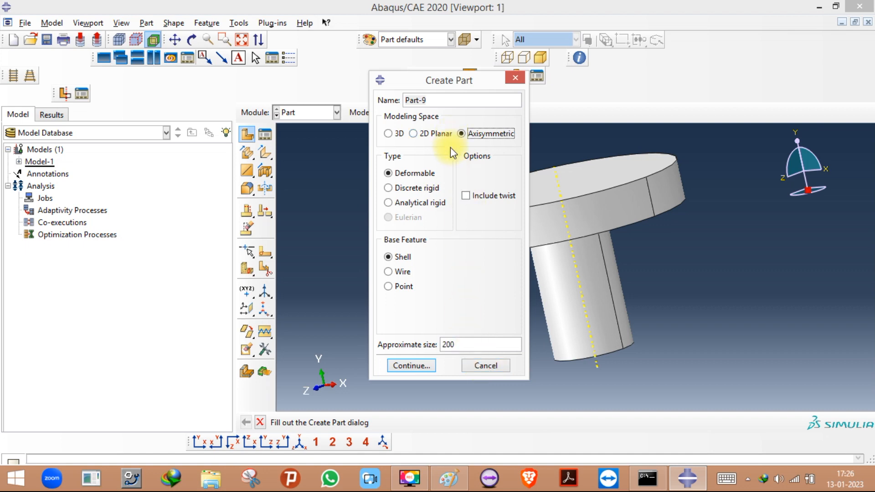
left_click(389, 133)
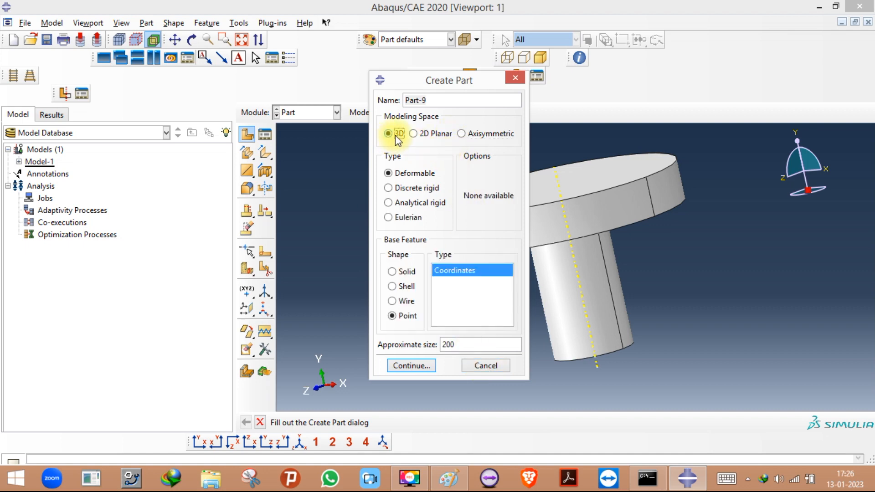
left_click(486, 137)
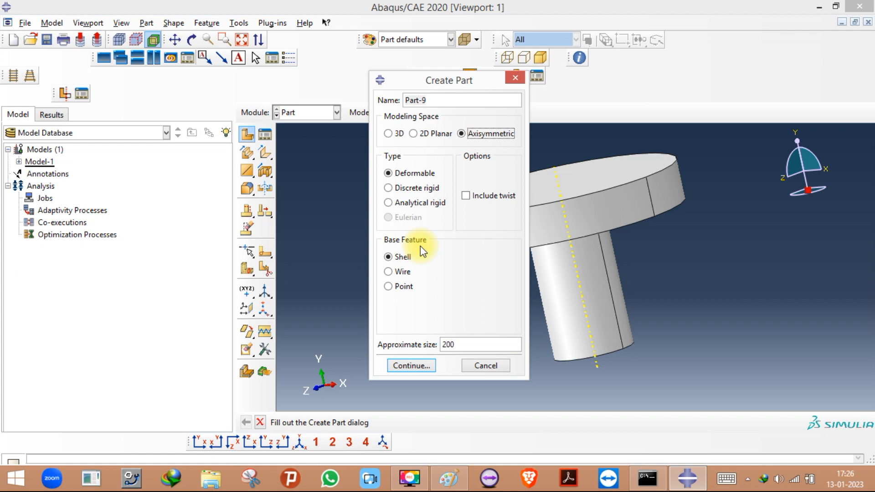
left_click(389, 133)
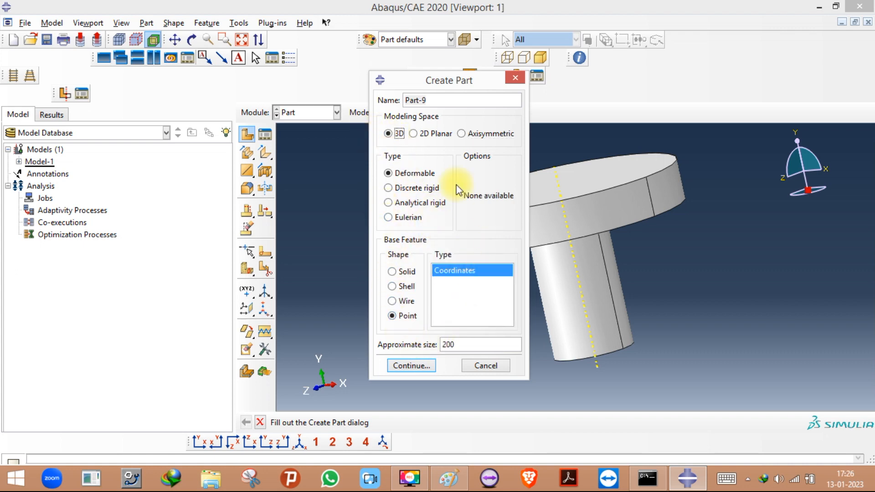
left_click(476, 367)
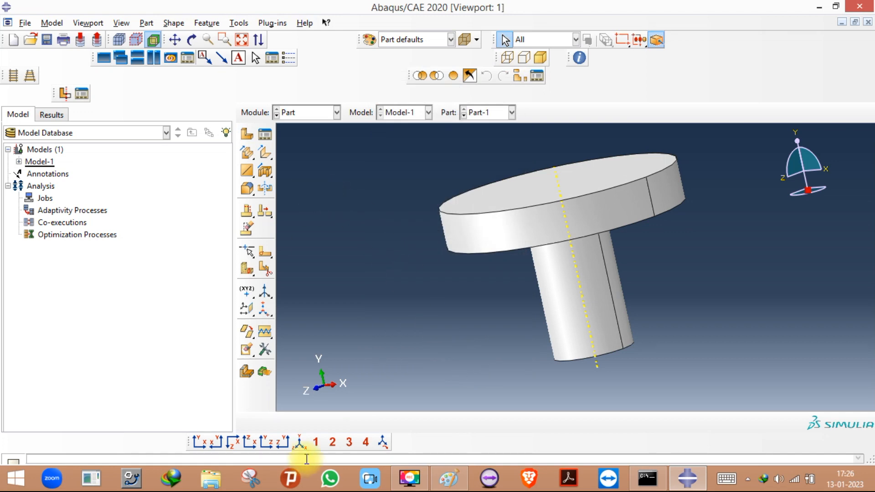
Start an extruded cut on the part, using the flat upper face of the large disc as the sketch plane.
left_click(300, 442)
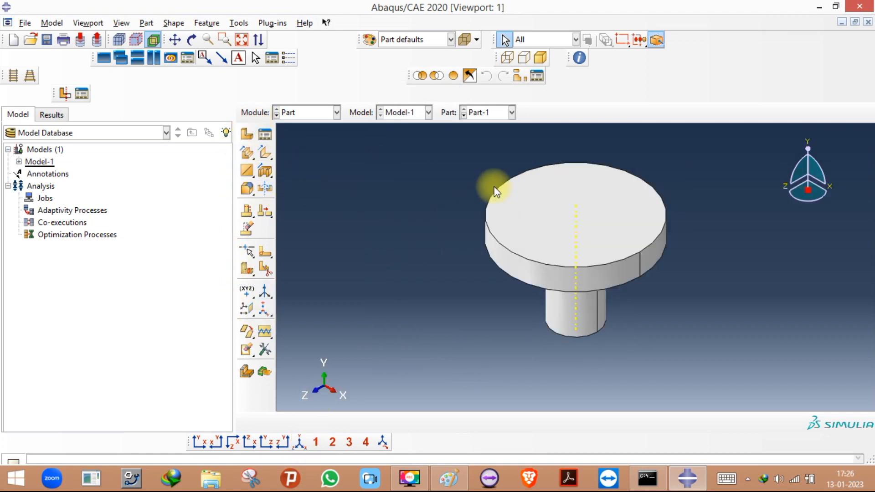
scroll(528, 203, "down", 1)
scroll(393, 279, "up", 2)
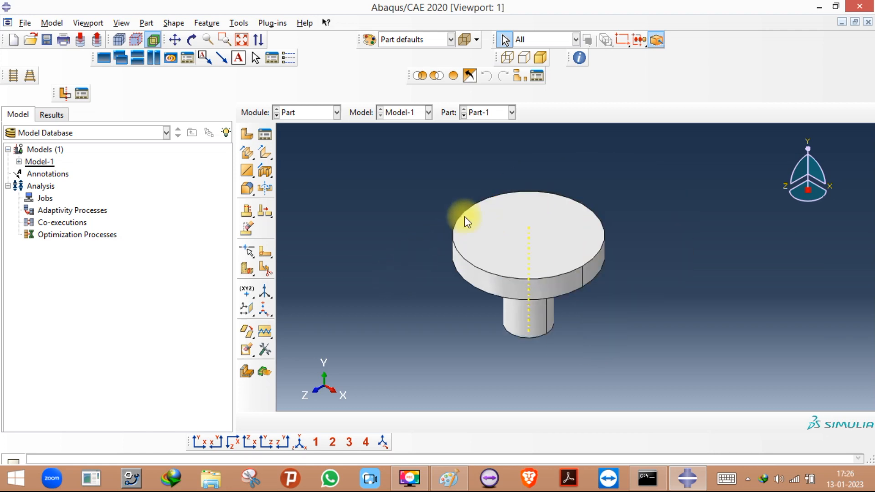
scroll(444, 218, "down", 2)
scroll(423, 197, "up", 1)
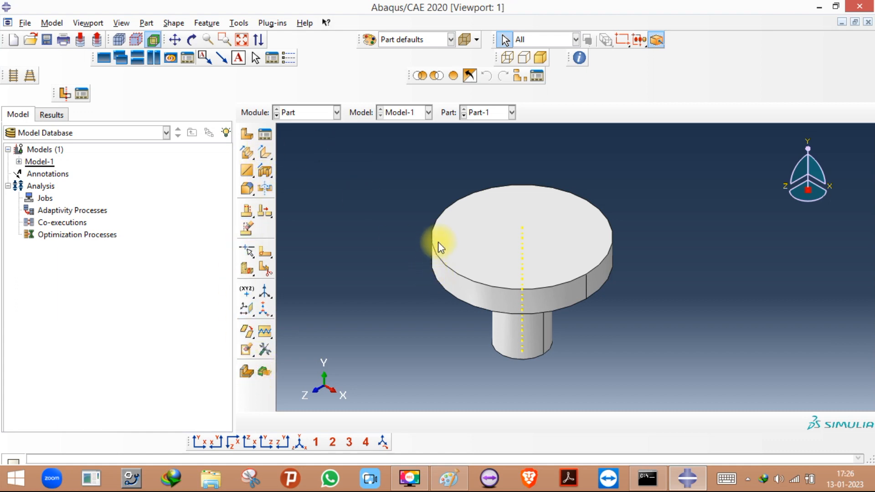
scroll(438, 241, "down", 1)
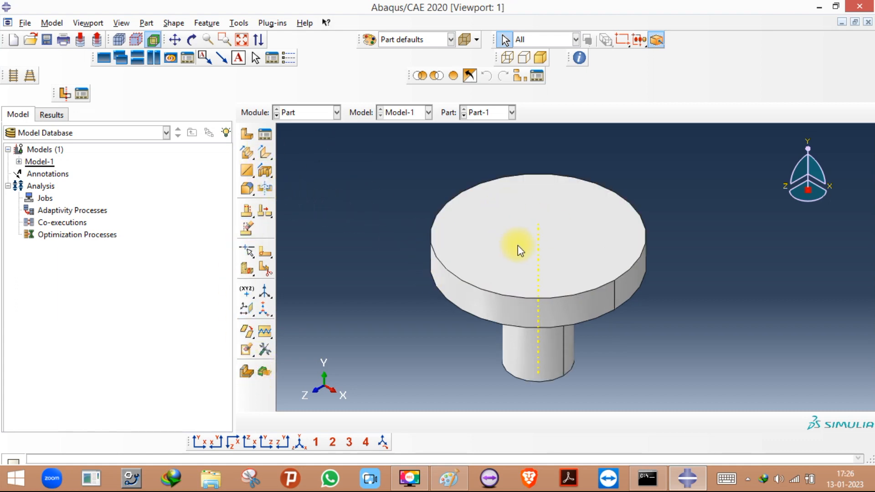
left_click(264, 171)
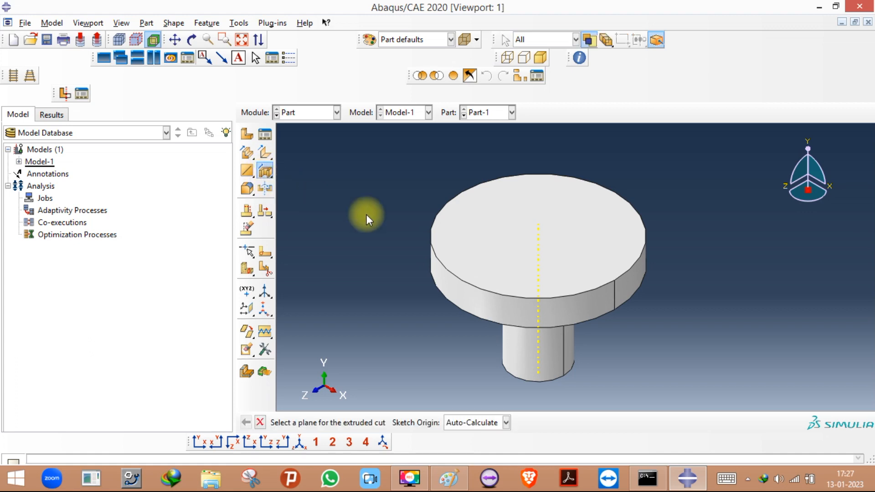
left_click(500, 232)
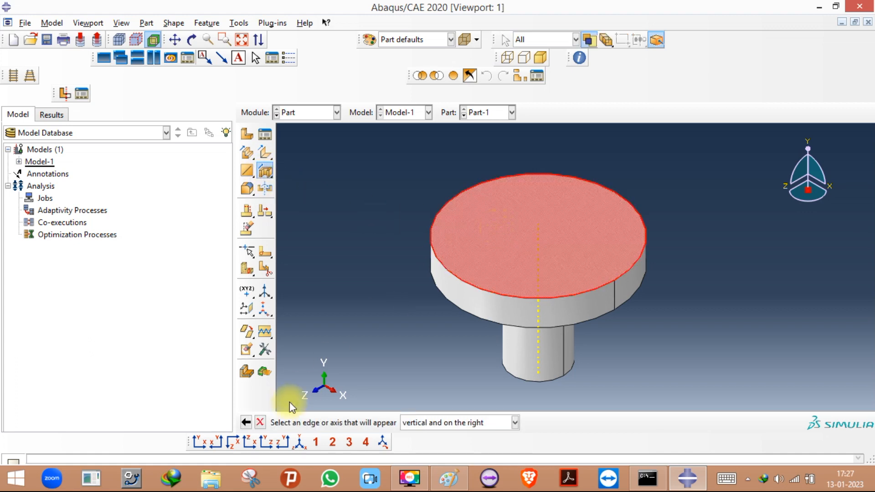
left_click(246, 422)
left_click(512, 250)
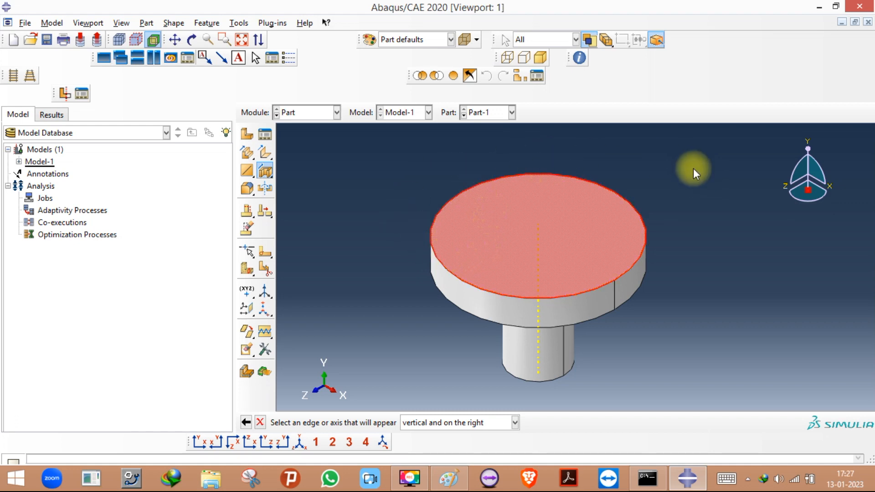
Switch to Paint, enlarge the canvas to about 1252 × 490 px and draw a circle in the blank area beside the apple.
left_click(449, 477)
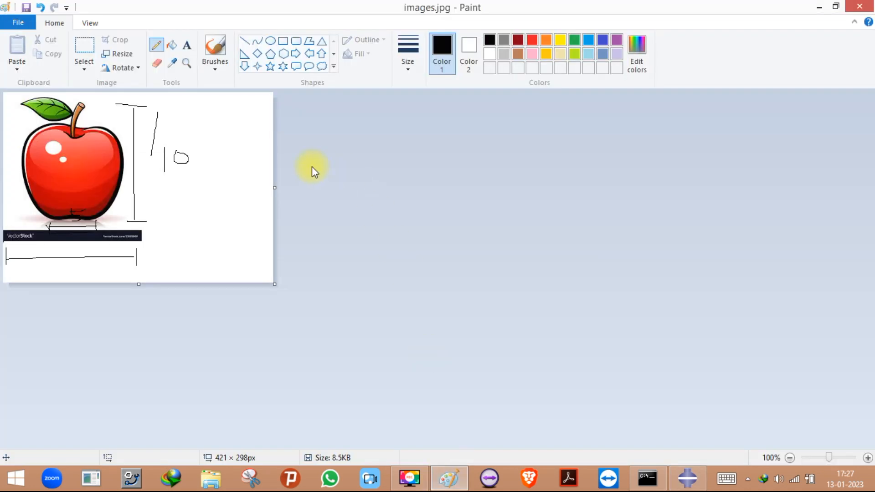
left_click_drag(275, 283, 807, 407)
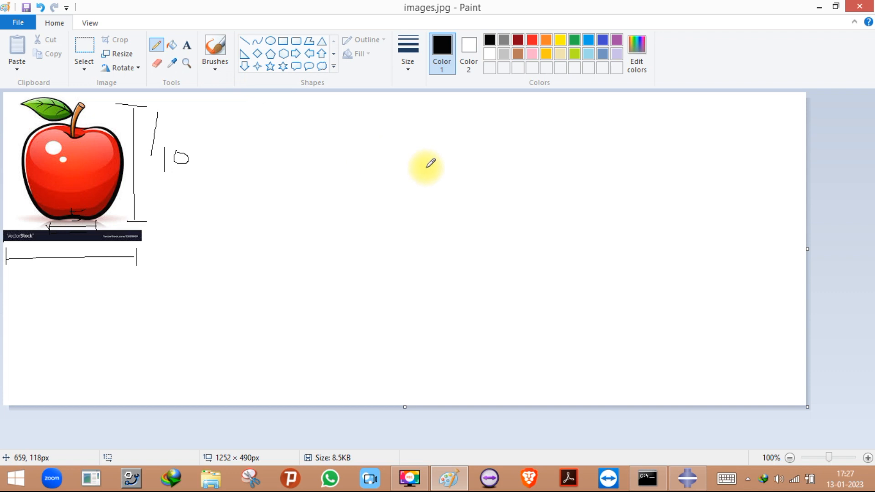
left_click(270, 41)
left_click_drag(374, 154, 493, 263)
left_click(331, 130)
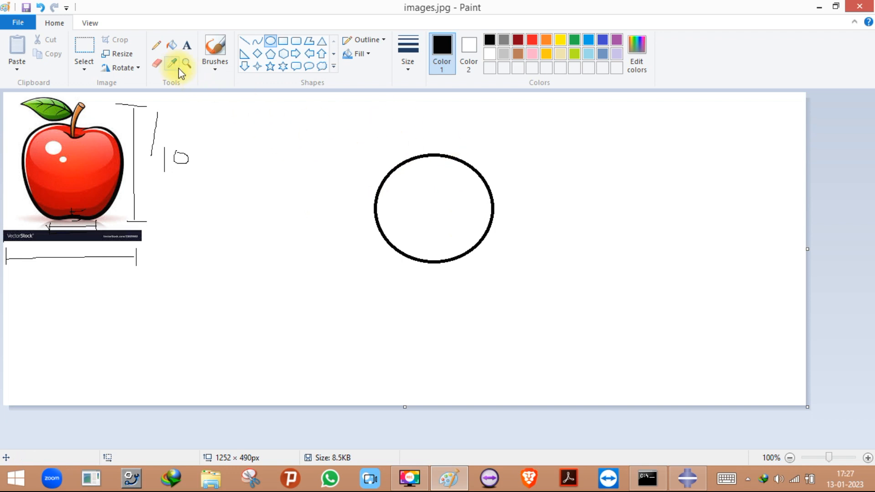
Pencil a small hole at the circle's centre, a rough rectangular frame around the circle, and a freehand trace along its outline.
left_click(156, 46)
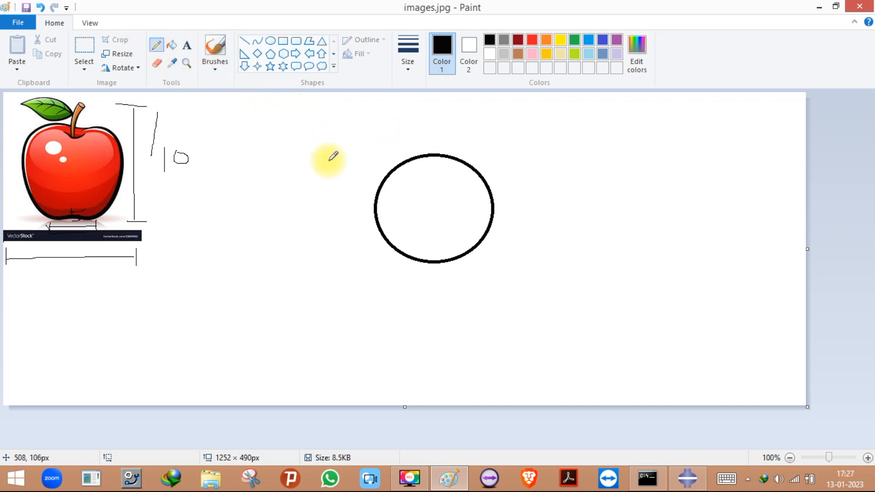
left_click_drag(424, 208, 423, 200)
left_click_drag(329, 133, 545, 145)
mouse_move(332, 134)
left_mouse_down()
mouse_move(388, 315)
mouse_move(631, 298)
left_mouse_up()
left_click_drag(543, 149, 561, 310)
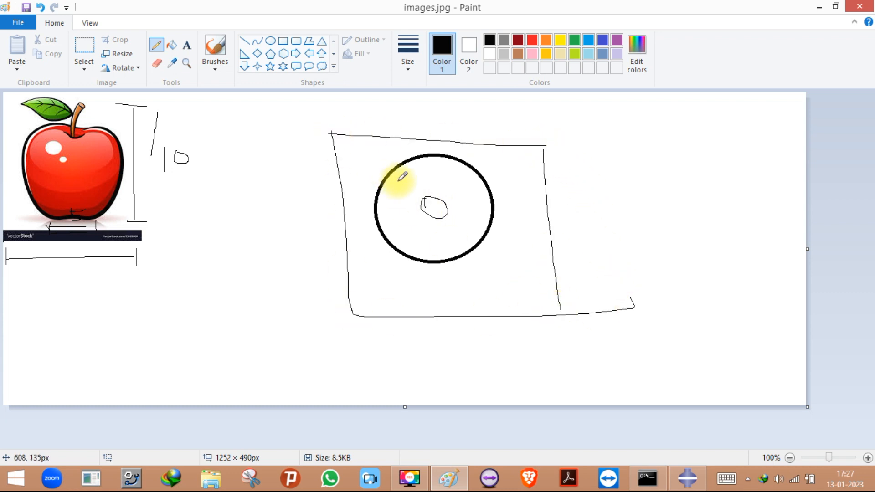
mouse_move(416, 156)
left_mouse_down()
mouse_move(386, 189)
mouse_move(475, 250)
left_mouse_up()
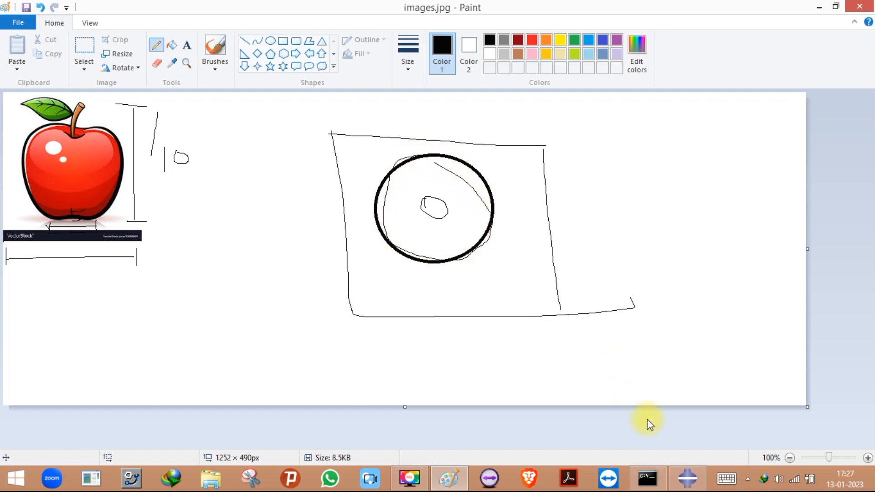
Emphasise the frame's right side with pencil strokes and add a zigzag mark across the circle's upper-right edge.
left_click(684, 476)
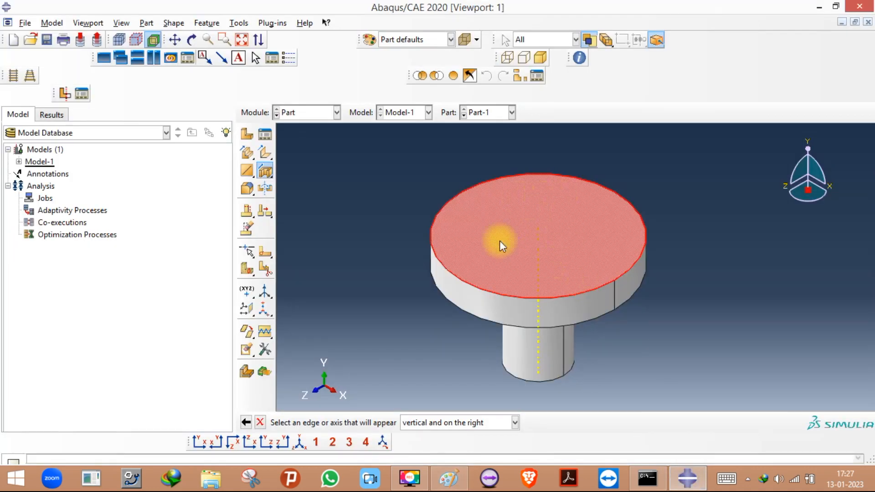
left_click(683, 477)
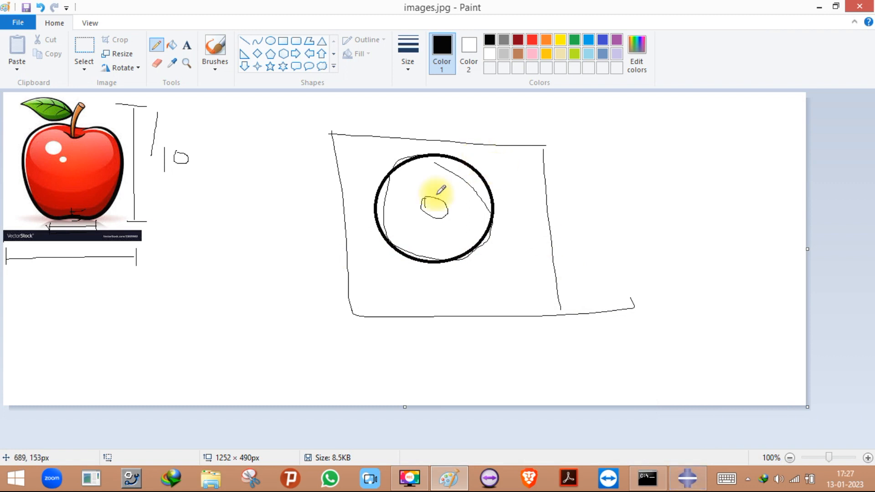
mouse_move(542, 148)
left_mouse_down()
mouse_move(552, 248)
mouse_move(543, 177)
left_mouse_up()
left_click_drag(448, 180, 504, 179)
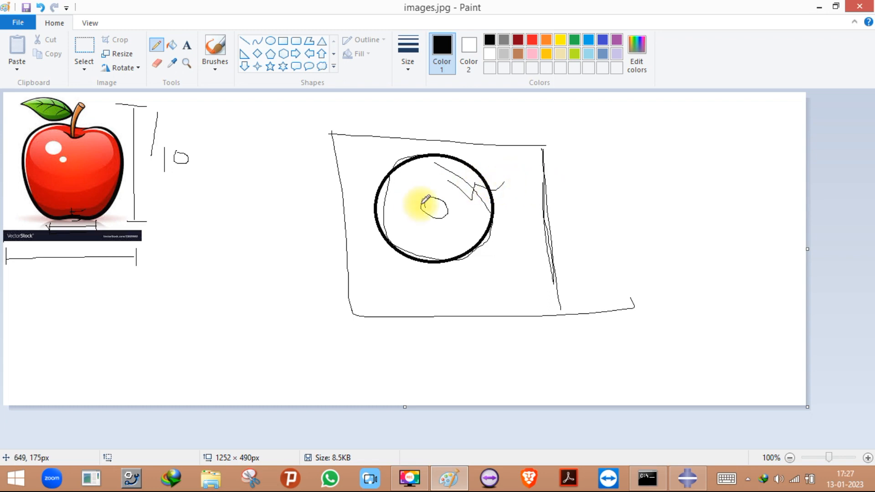
Retrace the frame's right side and pencil an arrow from it to the circle's upper-right edge.
left_click(687, 478)
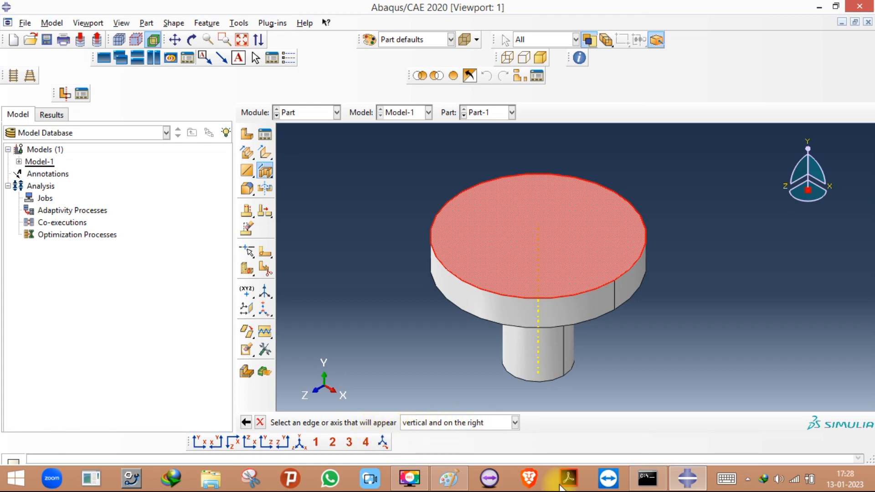
left_click(687, 478)
mouse_move(550, 162)
left_mouse_down()
mouse_move(552, 230)
mouse_move(545, 153)
left_mouse_up()
mouse_move(463, 154)
left_mouse_down()
mouse_move(476, 167)
mouse_move(538, 173)
left_mouse_up()
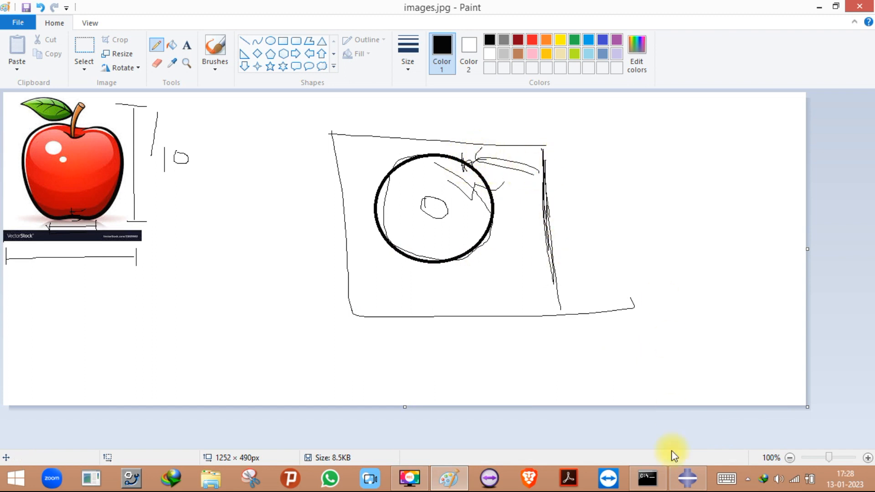
Switch back to Abaqus/CAE and set the cut sketch's reference edge orientation to vertical and on the left.
left_click(687, 478)
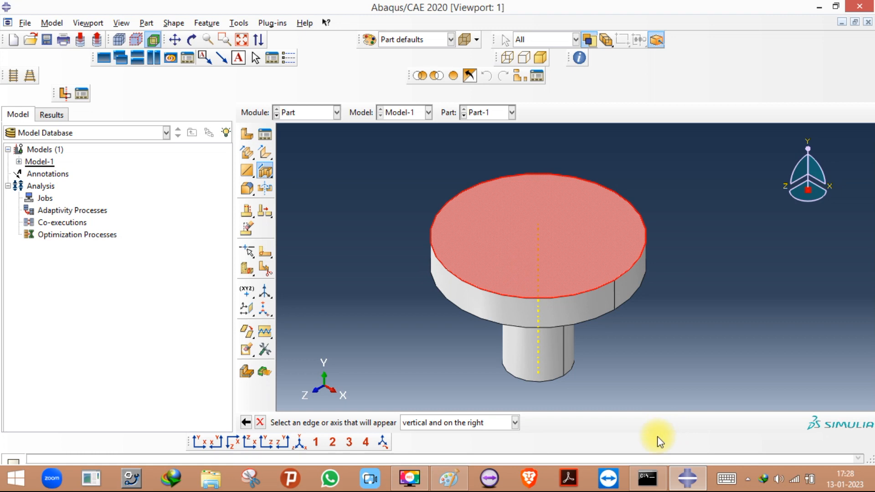
left_click(513, 423)
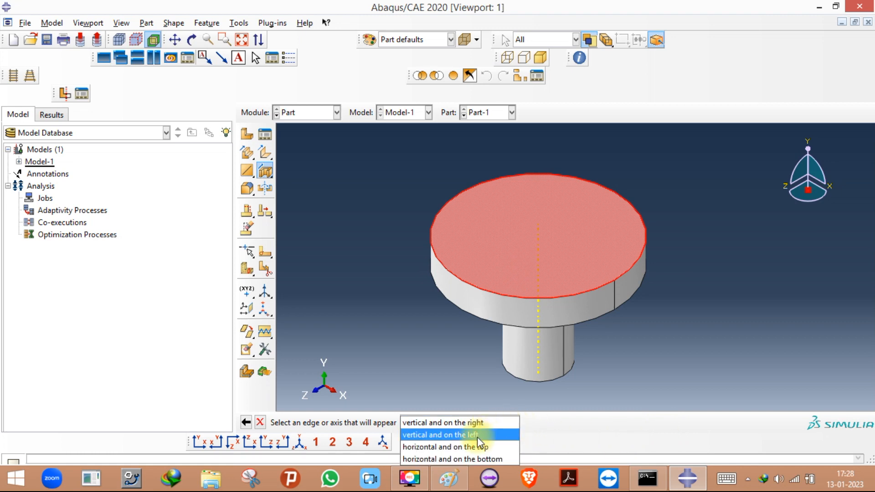
left_click(477, 436)
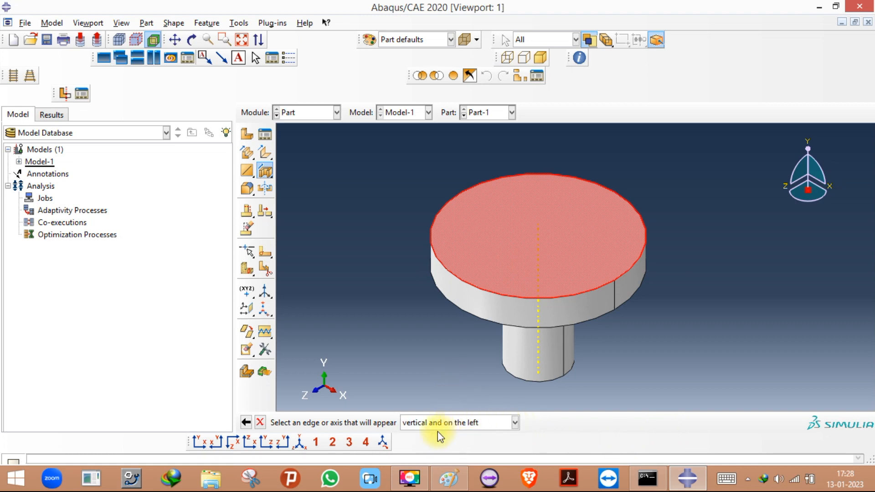
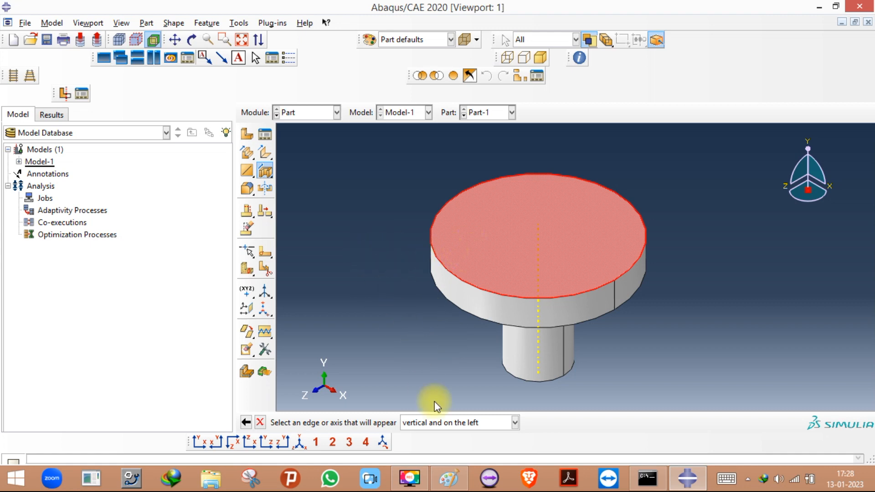
Set the cut sketch's reference edge orientation to vertical and on the right.
scroll(448, 424, "up", 1)
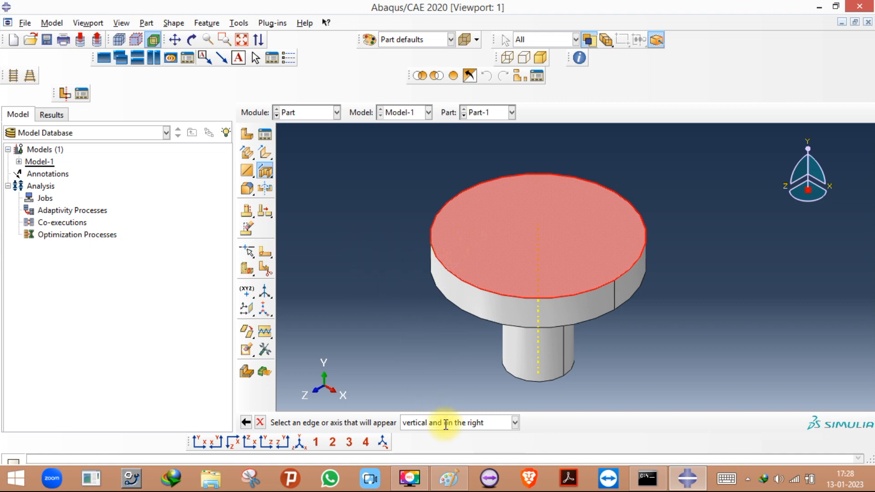
left_click(512, 423)
left_click(510, 424)
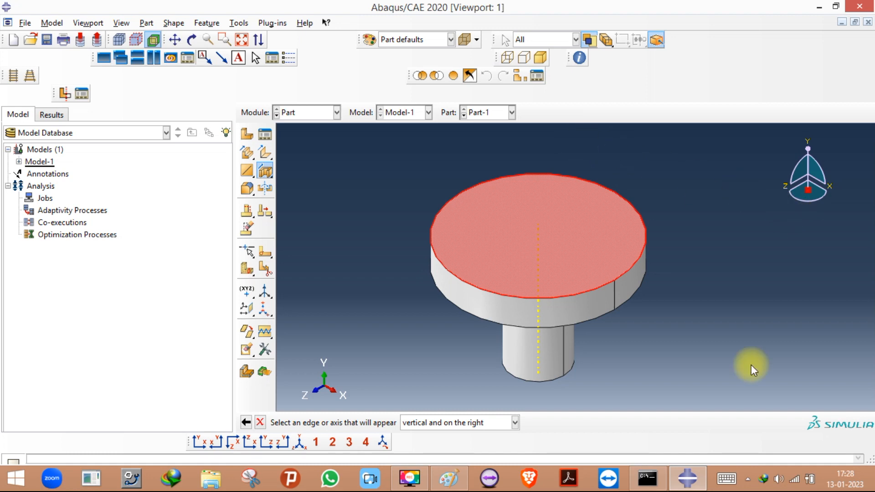
Switch to Paint, add short freehand strokes around the drawn circle to illustrate the edge orientation, and return to Abaqus/CAE.
left_click(449, 477)
mouse_move(555, 203)
left_mouse_down()
mouse_move(542, 191)
mouse_move(542, 157)
mouse_move(550, 221)
mouse_move(543, 195)
left_mouse_up()
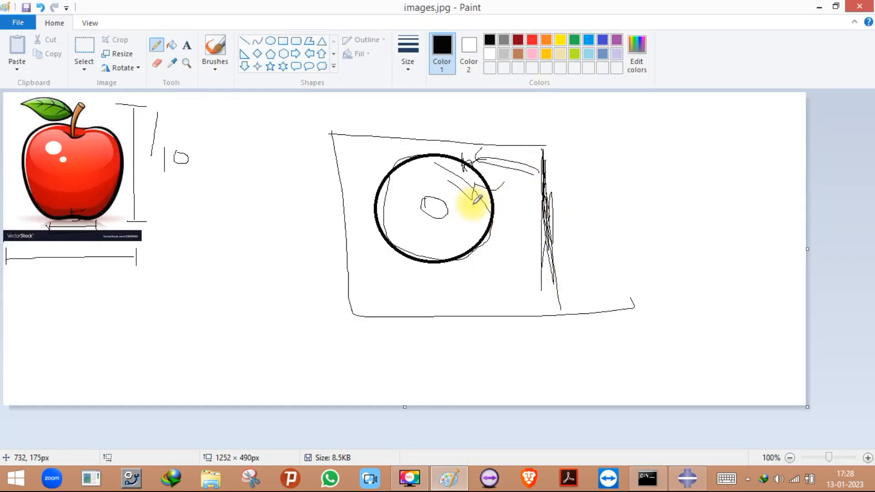
mouse_move(487, 207)
left_mouse_down()
mouse_move(523, 181)
mouse_move(486, 201)
mouse_move(484, 189)
mouse_move(535, 201)
mouse_move(514, 219)
left_mouse_up()
mouse_move(372, 214)
left_mouse_down()
mouse_move(356, 215)
mouse_move(378, 228)
left_mouse_up()
left_click(686, 482)
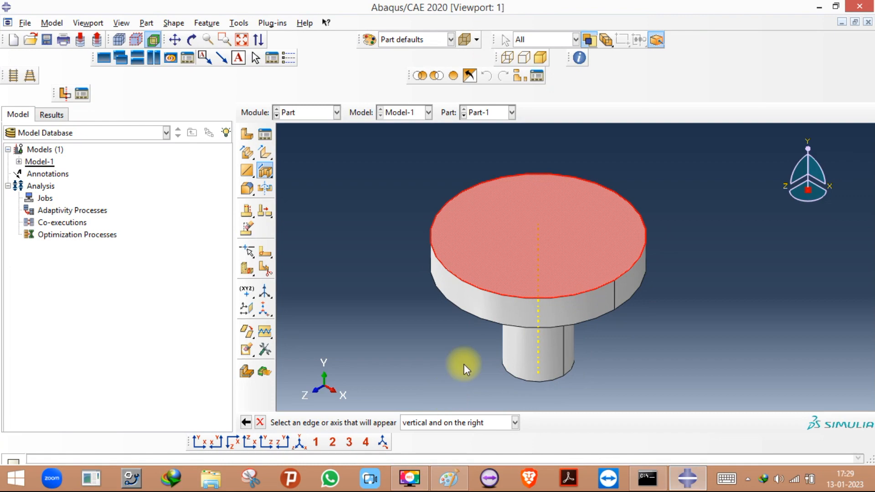
Use the disc's upper circular edge as the orientation reference for the extruded cut sketch.
left_click(633, 204)
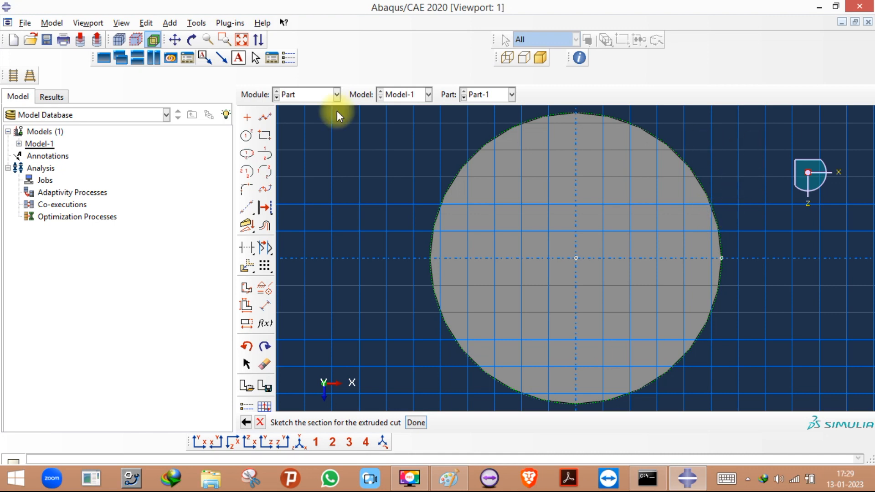
left_click(265, 117)
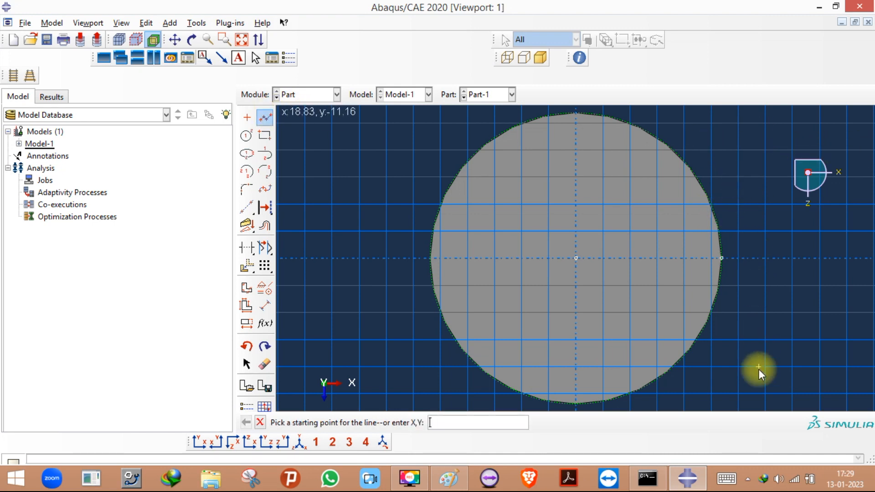
left_click(758, 347)
left_click(759, 130)
middle_click(792, 269)
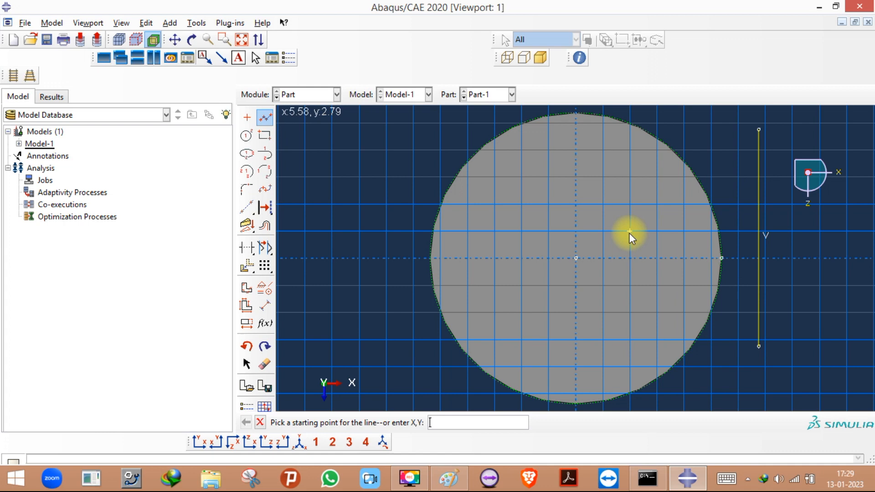
left_click(268, 420)
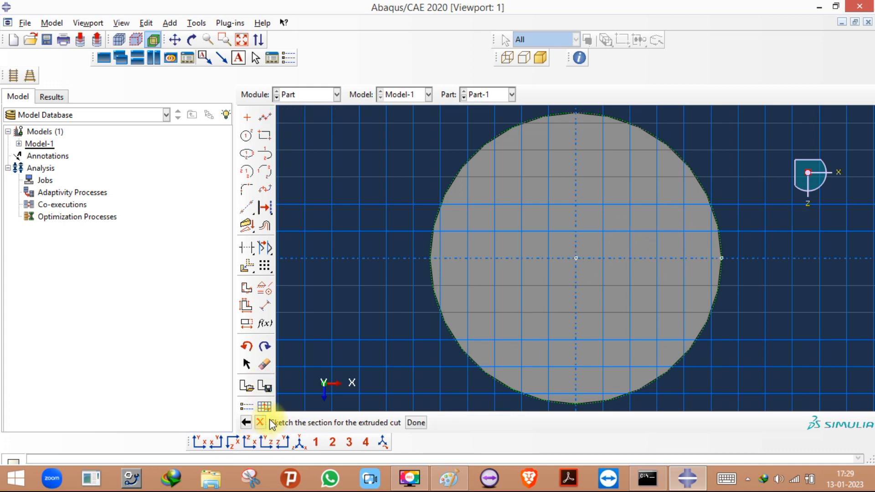
Sketch a circle of about 3.5 radius centred on the disc and finish the cut section.
left_click(245, 137)
left_click(576, 258)
left_click(539, 256)
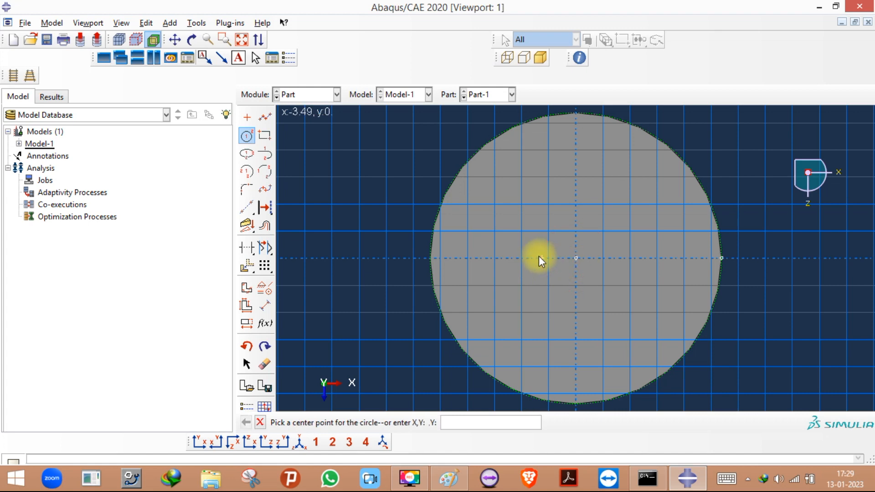
left_click(262, 423)
left_click(413, 422)
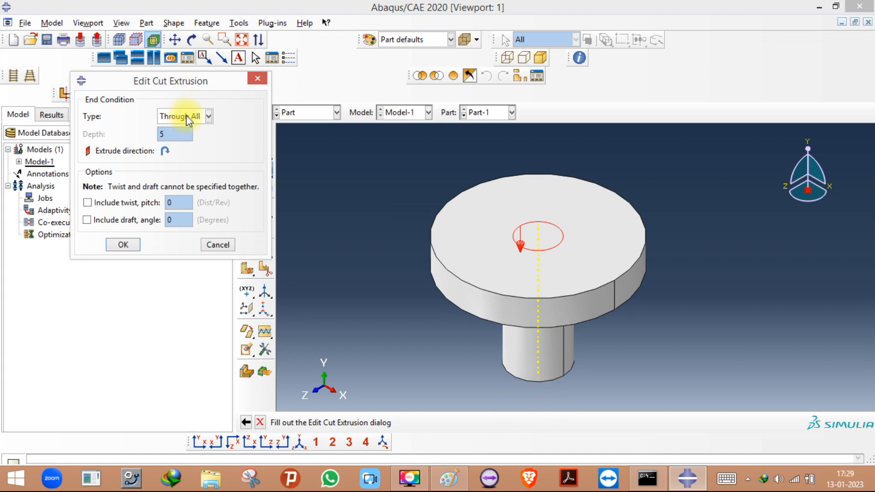
Try flipping the extrude direction of the cut back and forth.
left_click(192, 40)
mouse_move(556, 298)
left_mouse_down()
mouse_move(562, 201)
mouse_move(527, 305)
left_mouse_up()
left_click_drag(564, 191, 520, 164)
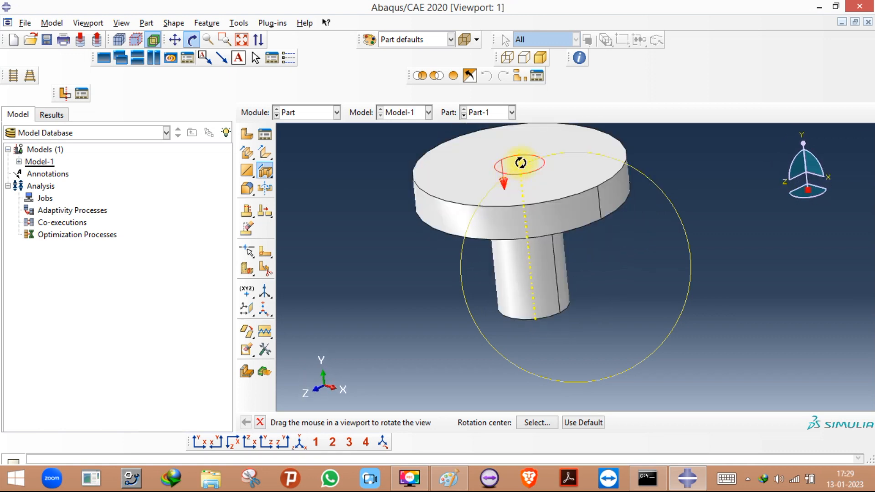
left_click(259, 422)
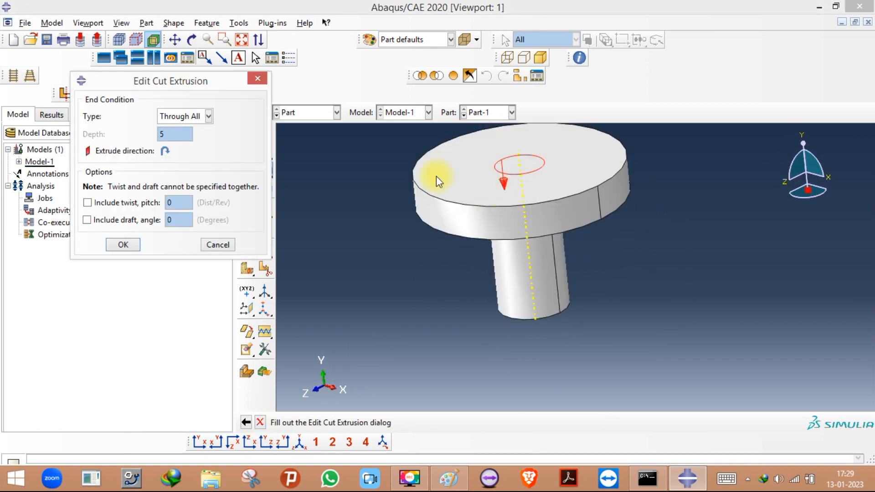
left_click(165, 151)
left_click(165, 151)
left_click(165, 151)
left_click(164, 150)
Try the Up to Face end condition for the cut and examine the stem's end face.
left_click(196, 116)
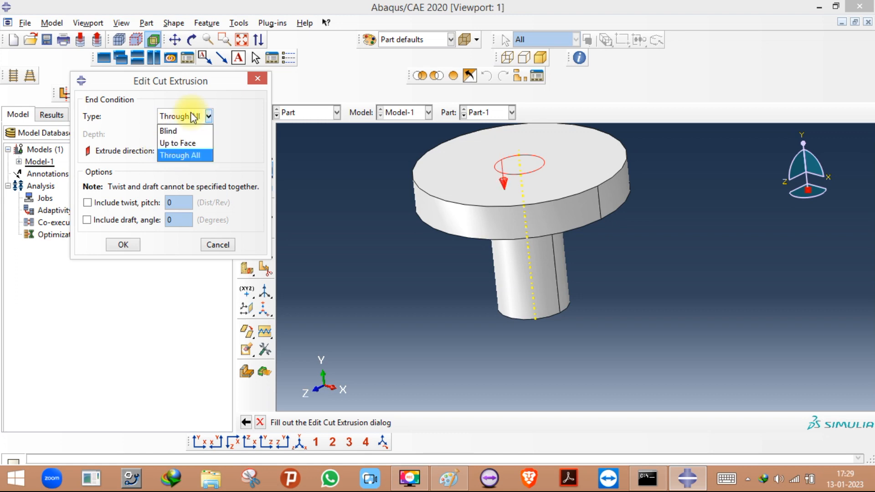
left_click(183, 150)
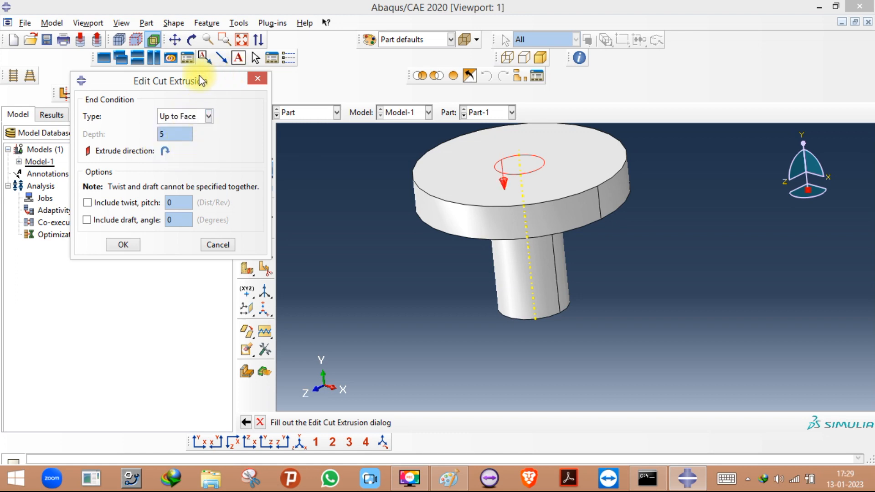
left_click(191, 40)
left_click_drag(447, 255, 565, 159)
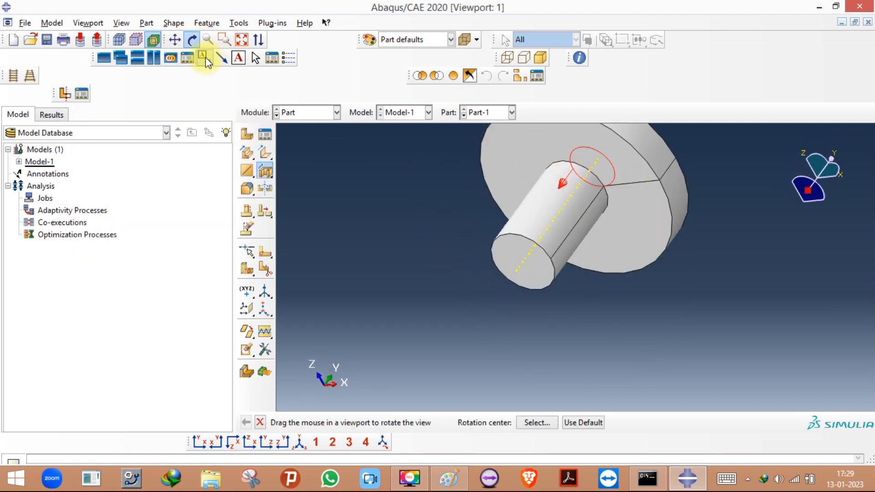
left_click(191, 40)
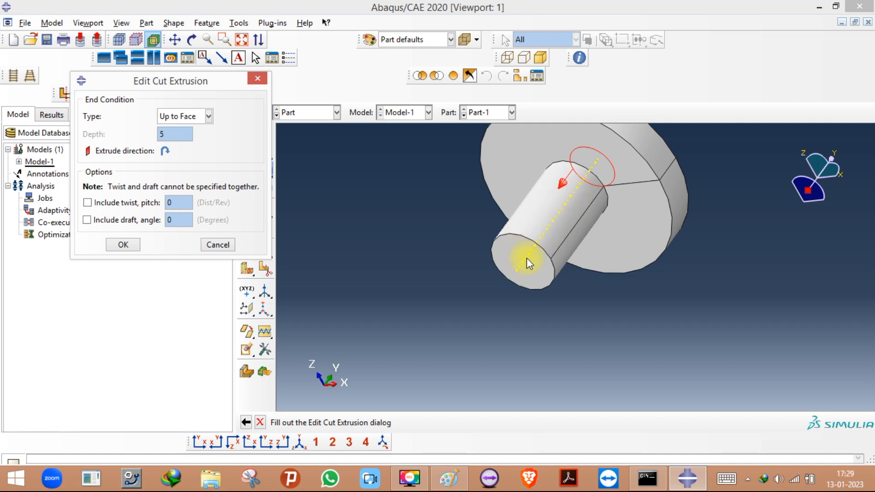
left_click(191, 40)
left_click_drag(574, 182, 501, 318)
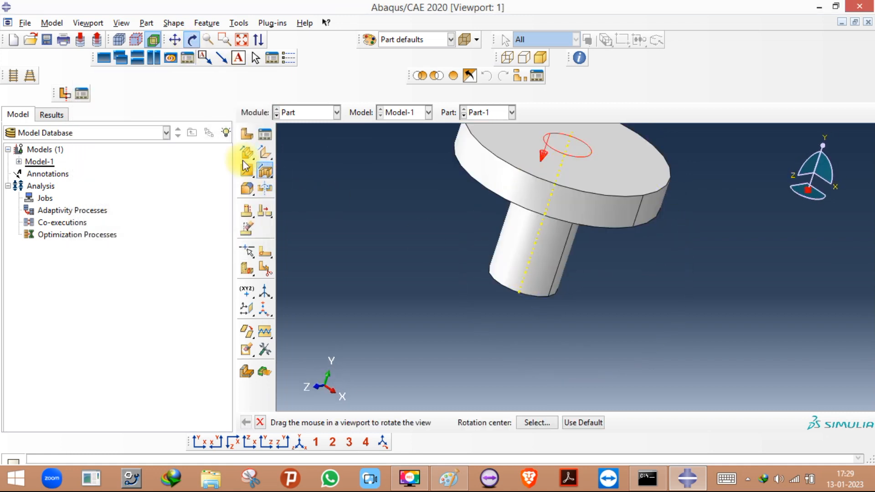
left_click(262, 418)
Cut the circle into the disc with a Blind end condition and a depth of 5.
left_click(186, 114)
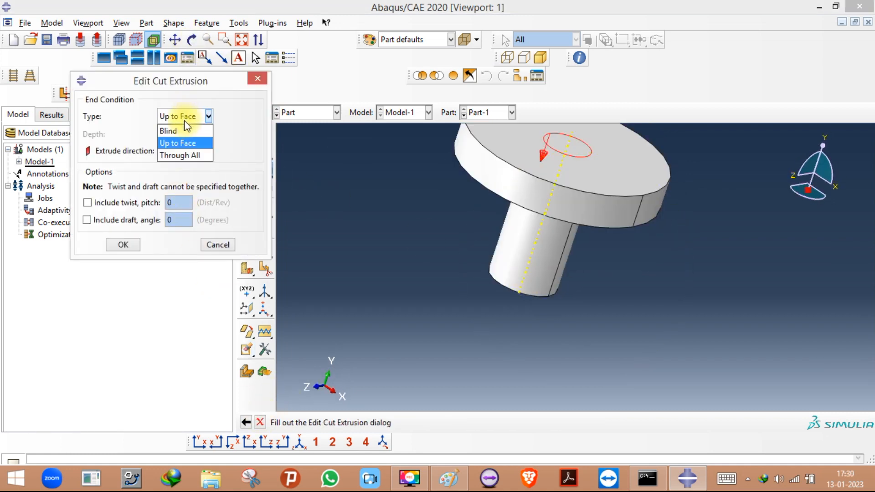
left_click(178, 154)
left_click(192, 117)
left_click(174, 131)
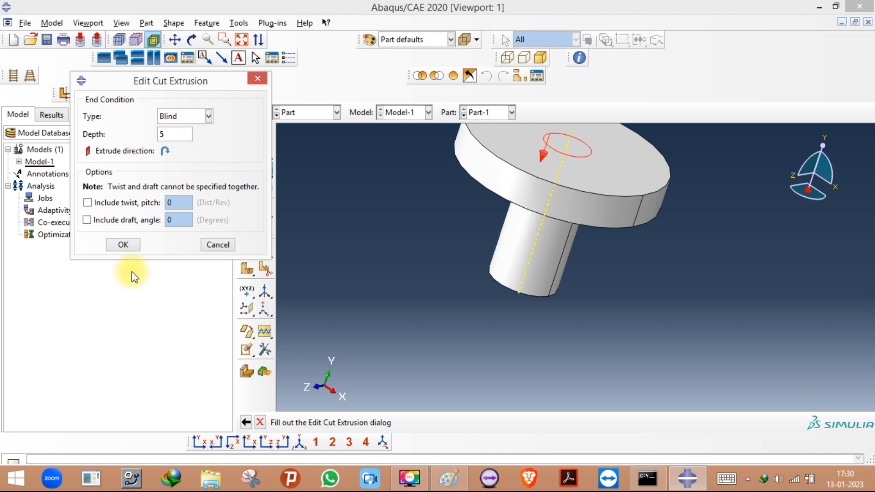
left_click(123, 244)
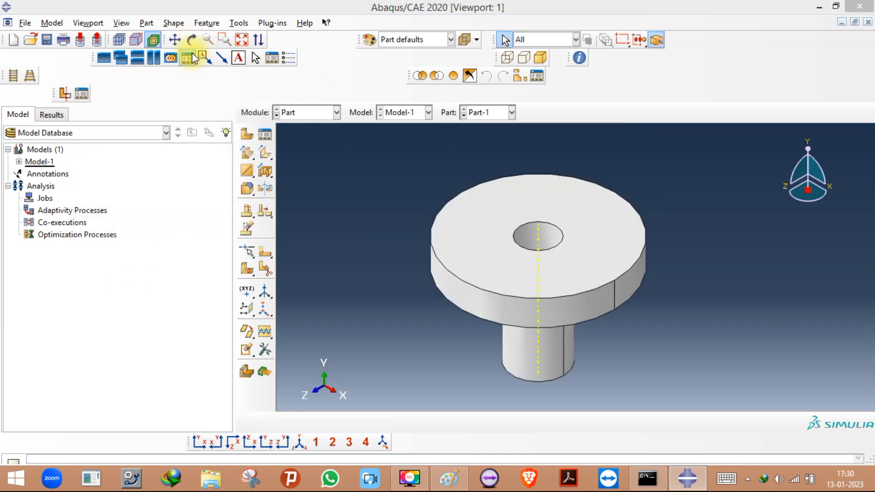
Examine how deep the central hole goes into the disc.
left_click(187, 57)
left_click(157, 66)
left_click(192, 40)
mouse_move(478, 234)
left_mouse_down()
mouse_move(560, 153)
mouse_move(567, 222)
mouse_move(552, 223)
mouse_move(567, 252)
left_mouse_up()
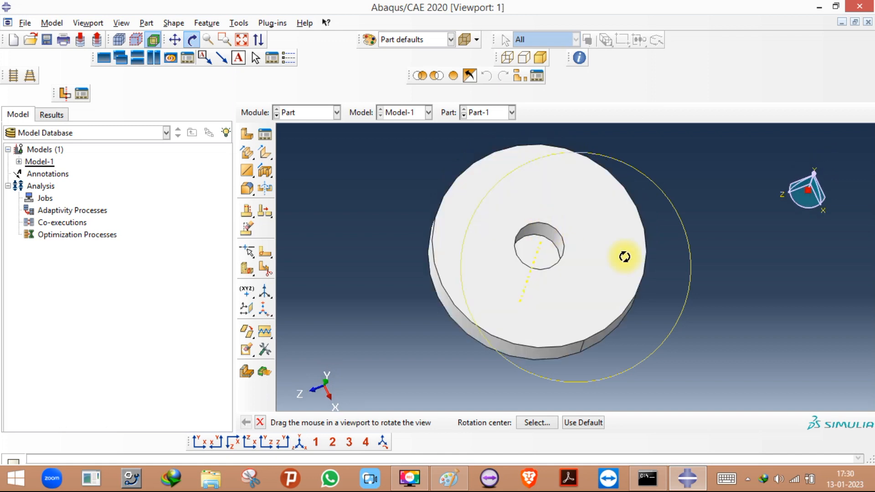
scroll(554, 246, "up", 5)
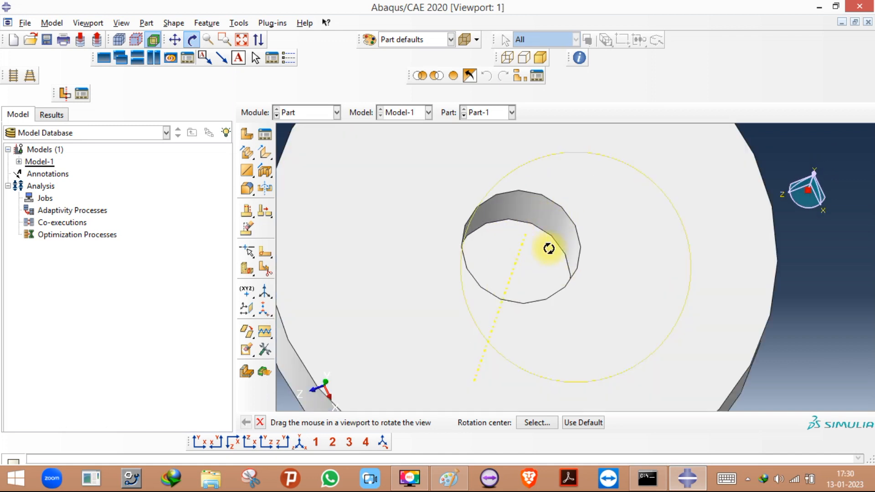
scroll(581, 226, "down", 5)
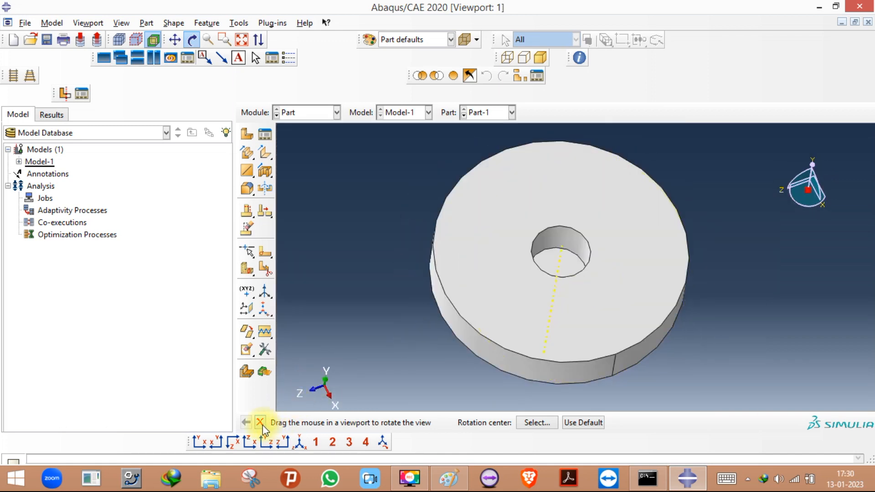
left_click(260, 422)
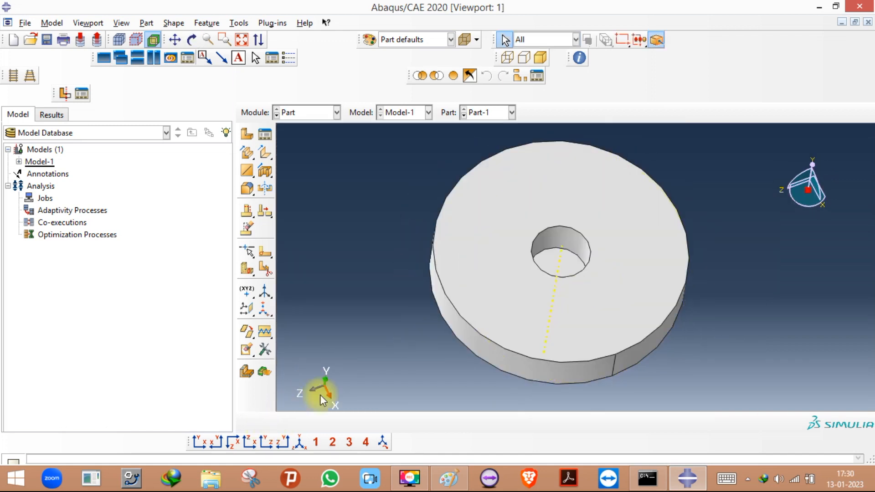
Set the depth of Part-1's extruded cut to 50 and regenerate the feature.
left_click(19, 162)
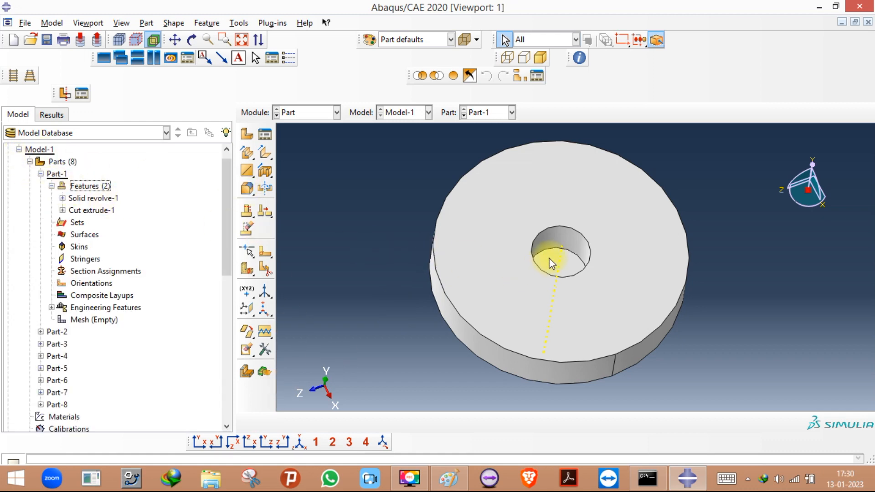
left_click(192, 40)
mouse_move(518, 294)
left_mouse_down()
mouse_move(569, 221)
mouse_move(565, 197)
left_mouse_up()
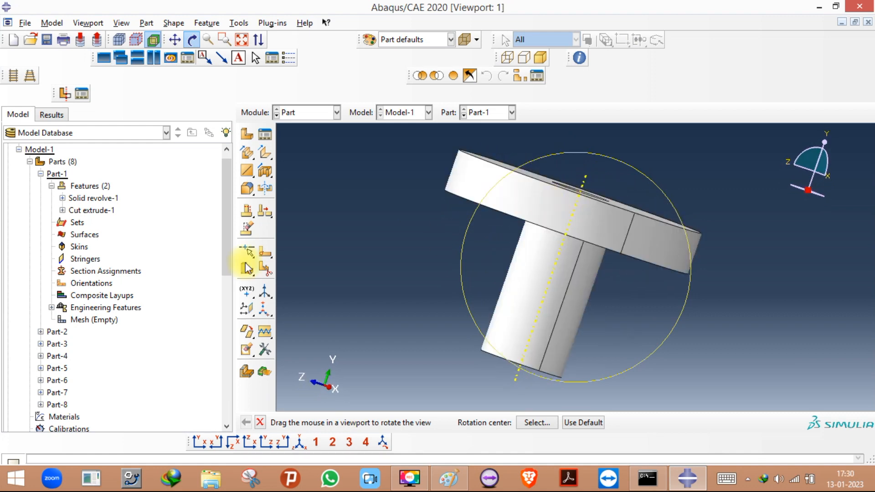
left_click(62, 210)
right_click(85, 211)
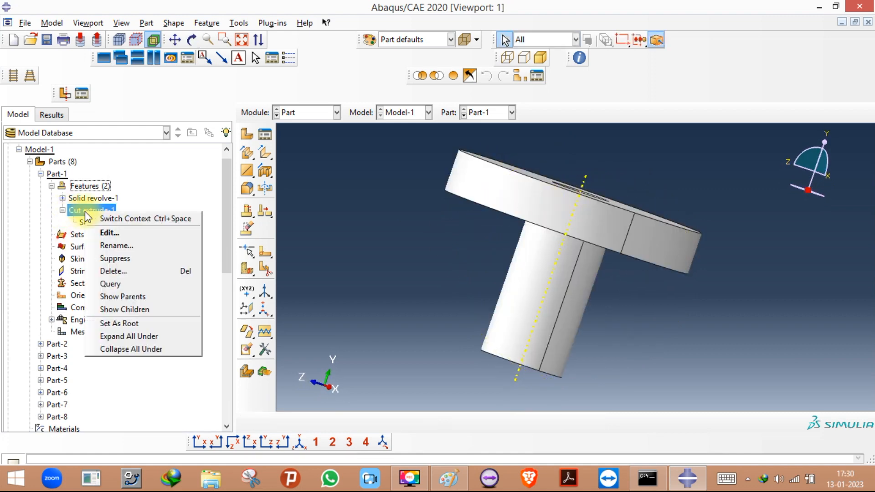
left_click(109, 233)
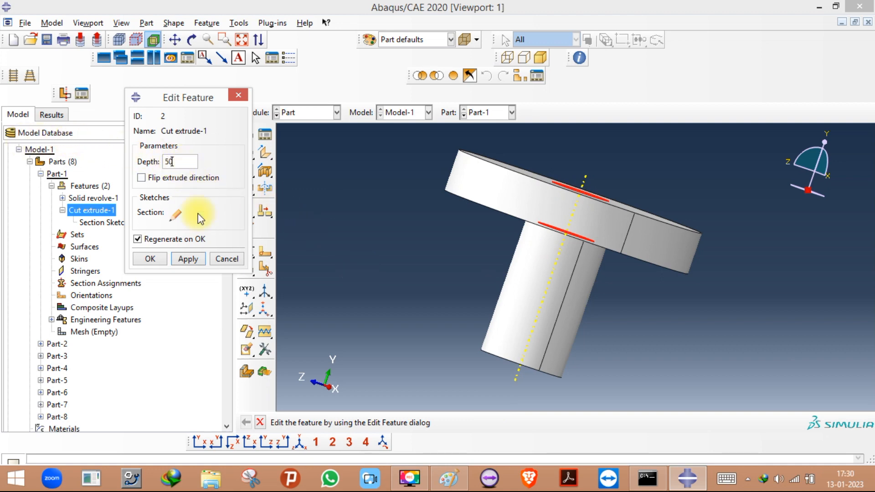
left_click(188, 259)
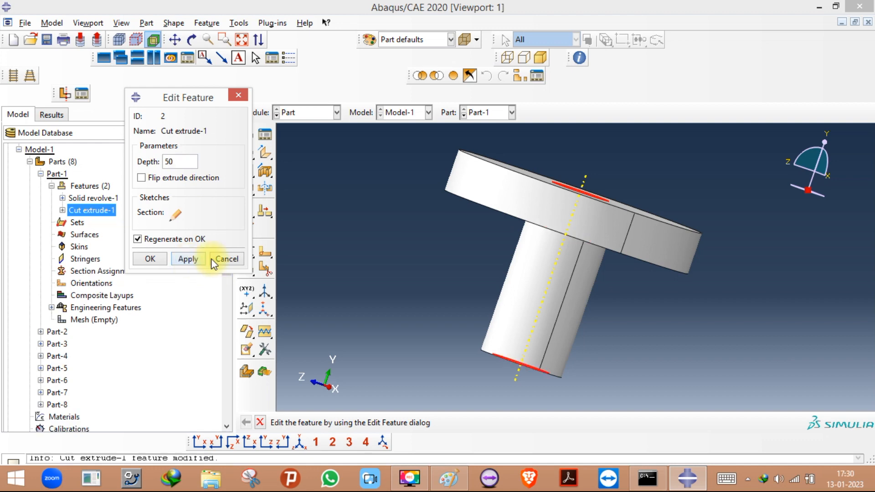
left_click(192, 40)
left_click_drag(602, 318, 562, 328)
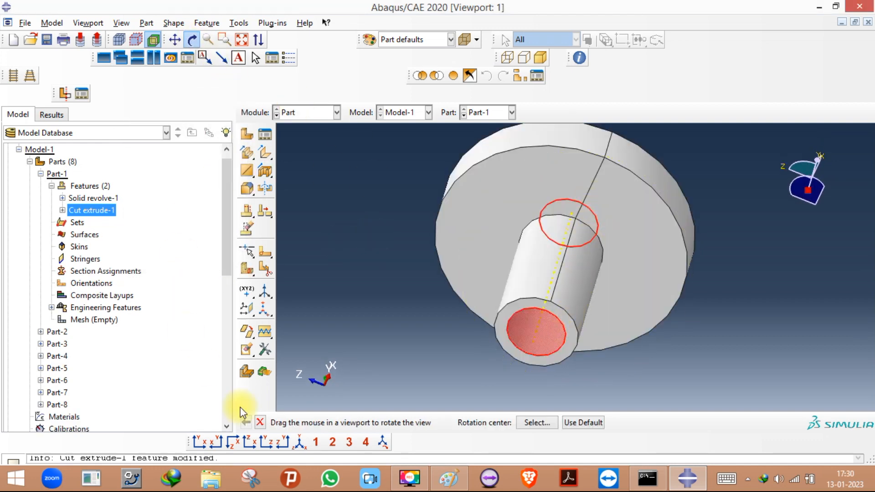
left_click(259, 422)
left_click(152, 258)
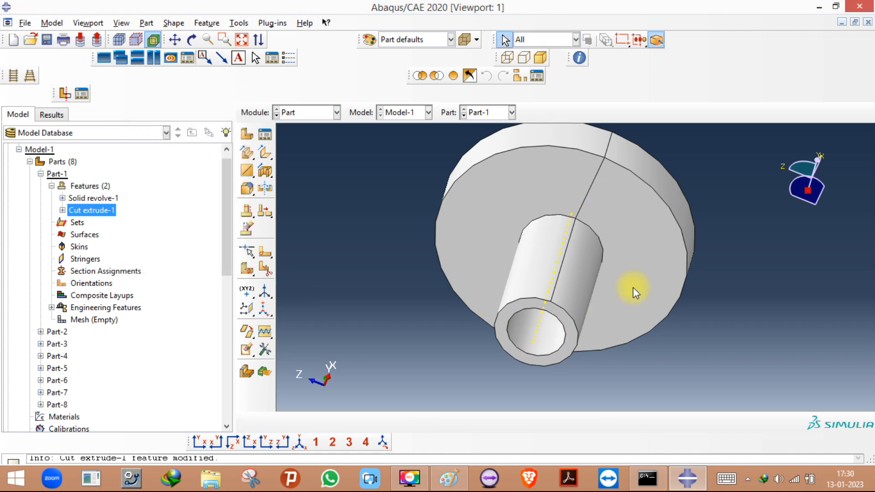
Examine the deepened central hole from several sides of the part.
left_click(192, 40)
left_click_drag(647, 246, 497, 289)
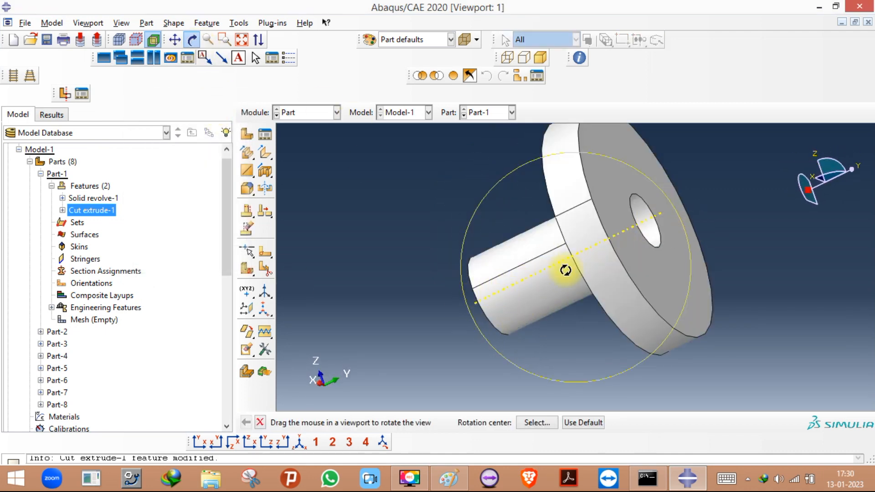
scroll(533, 293, "down", 3)
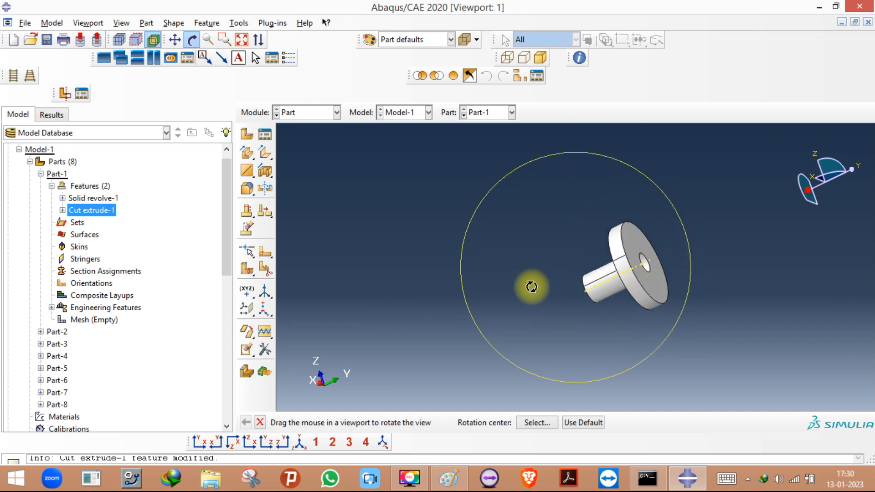
mouse_move(578, 287)
left_mouse_down()
mouse_move(686, 230)
mouse_move(565, 287)
mouse_move(600, 205)
mouse_move(599, 224)
left_mouse_up()
scroll(511, 203, "up", 3)
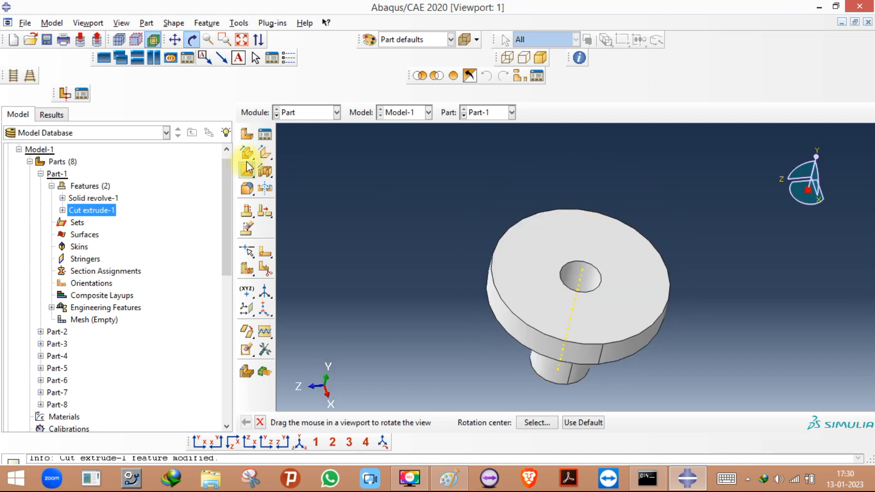
Sketch a solid extrusion profile on the disc's top face: a circle centred on the hole and reaching the disc's outer edge.
left_click(193, 40)
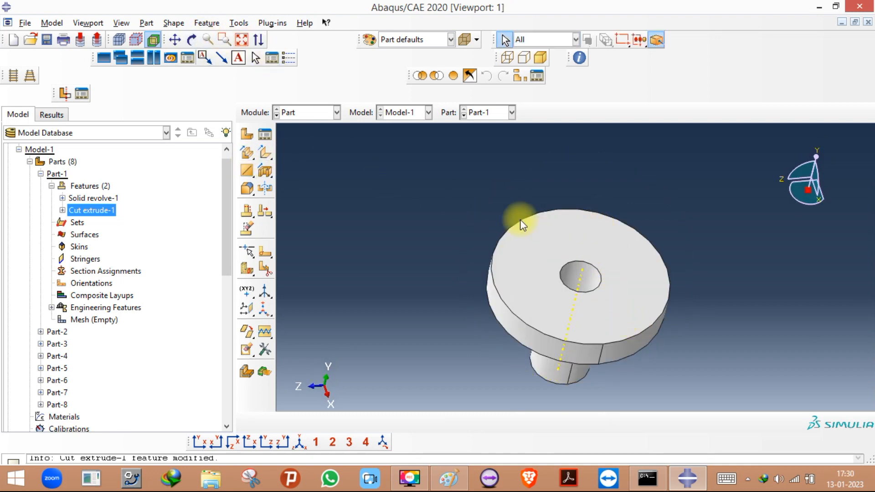
left_click(247, 155)
left_click(531, 278)
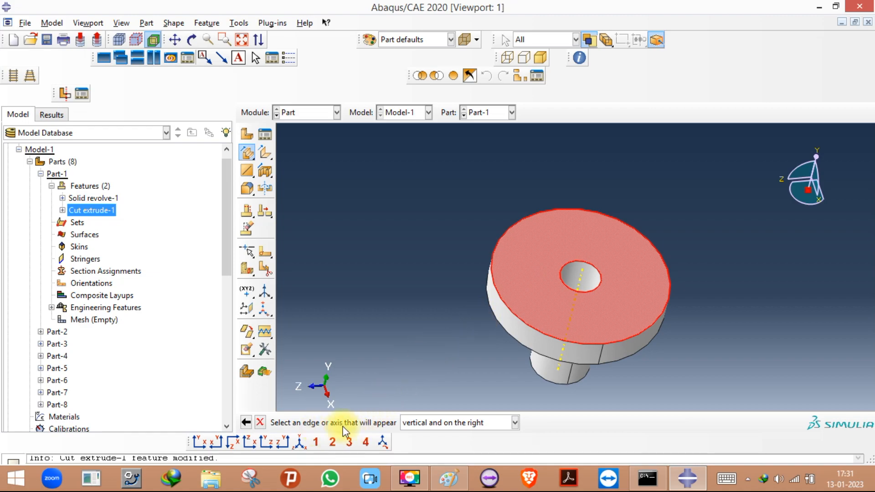
left_click(611, 215)
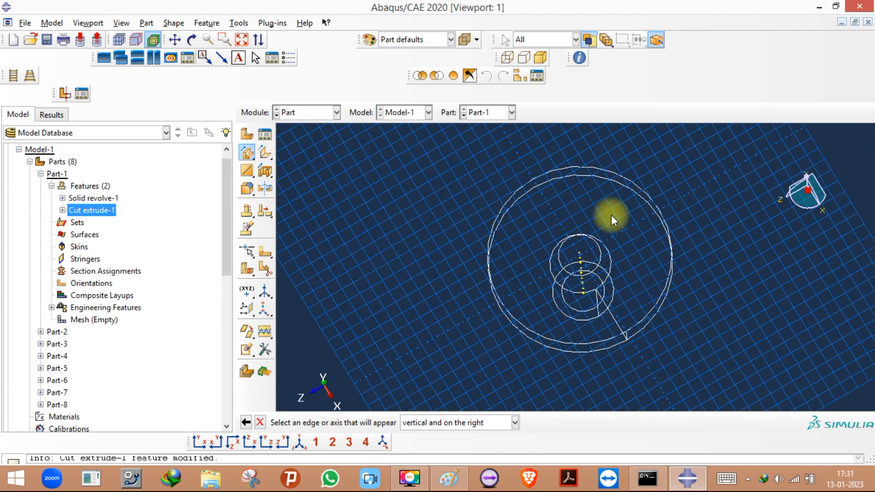
left_click(247, 136)
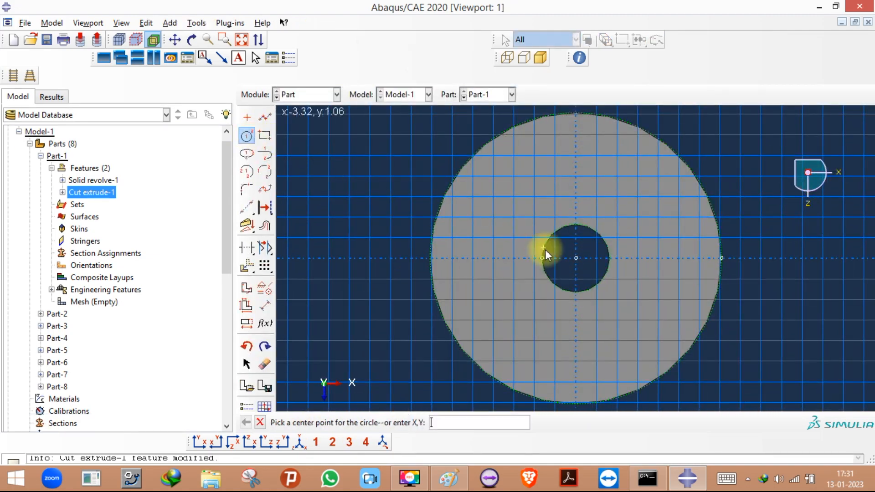
left_click(575, 258)
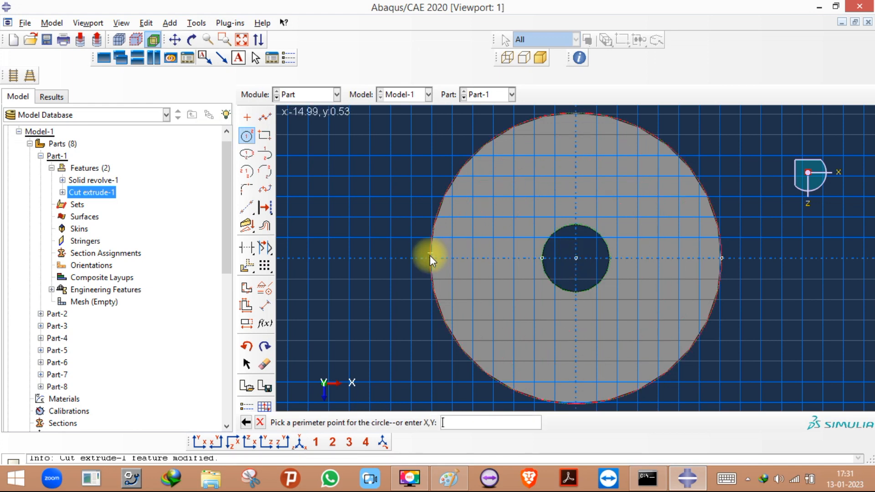
left_click(721, 263)
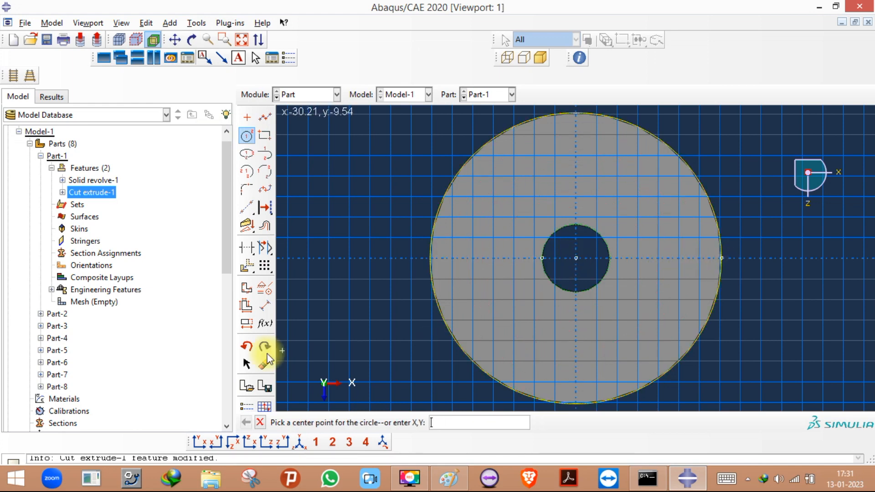
left_click(260, 422)
left_click(422, 422)
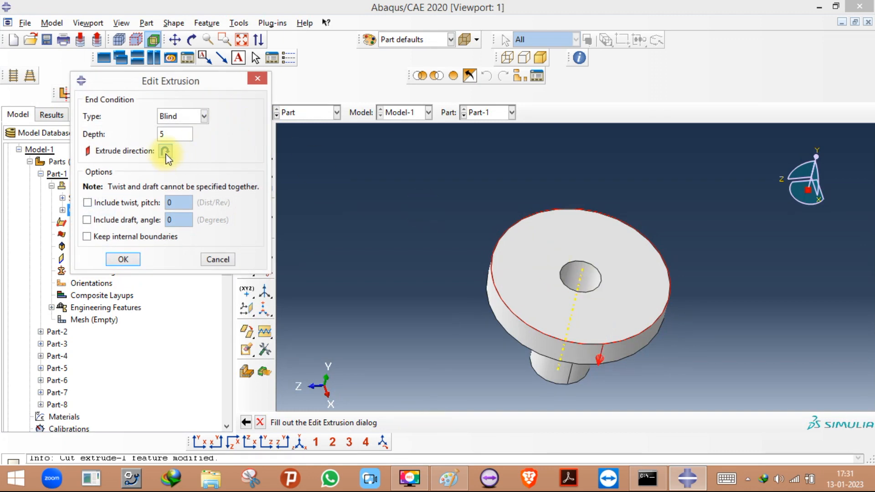
Extrude the circle upward from the disc's top face with a Blind end condition and a depth of 5.
left_click(299, 441)
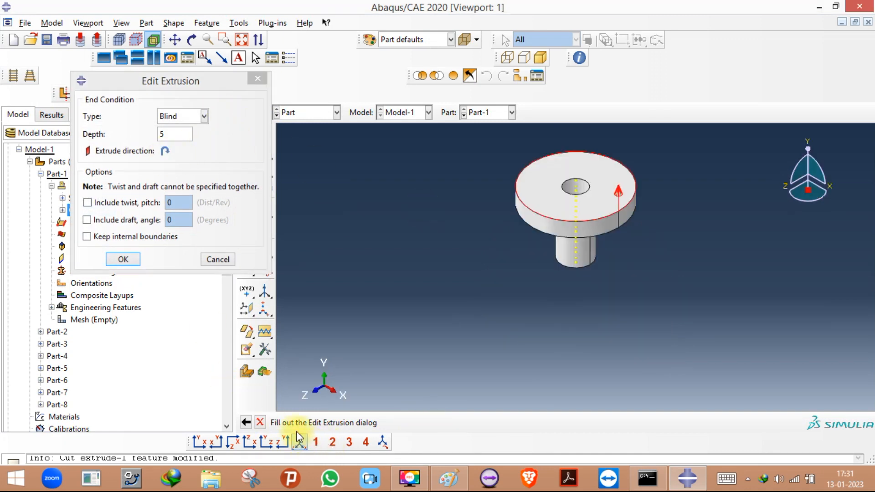
left_click(165, 151)
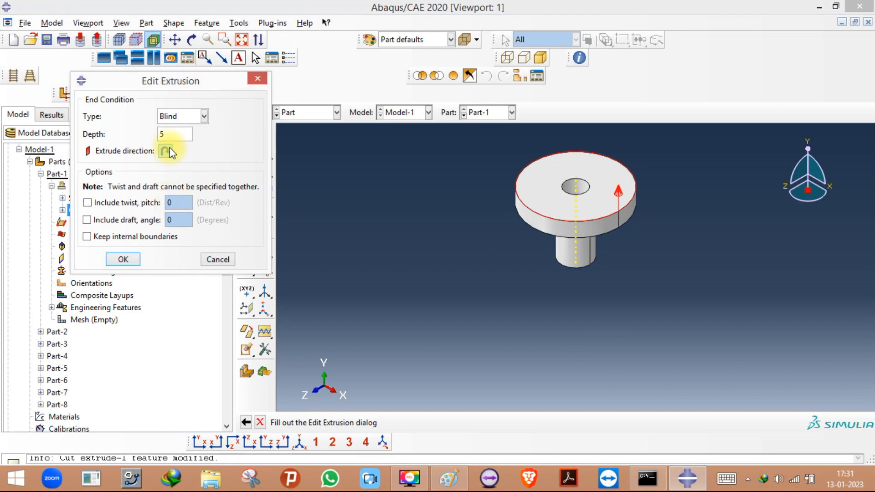
left_click(169, 133)
left_click(123, 259)
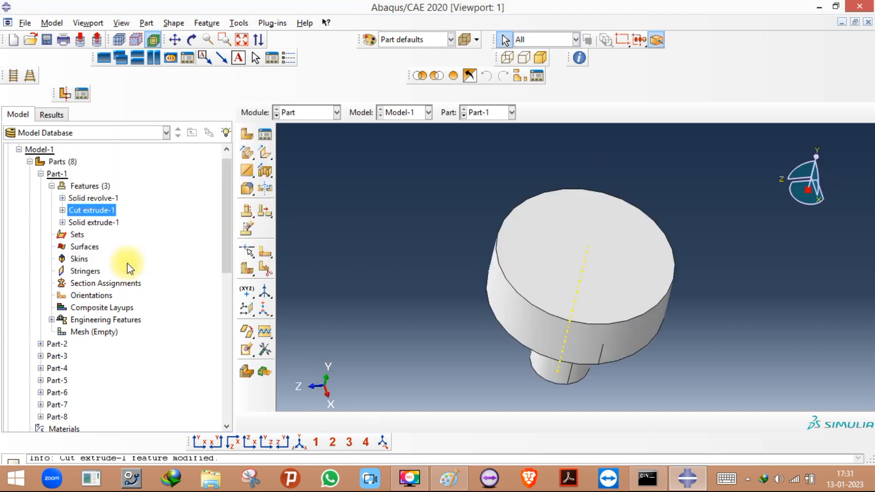
Suppress Part-1's solid extrusion feature and resume it.
left_click(193, 41)
left_click_drag(597, 332, 574, 212)
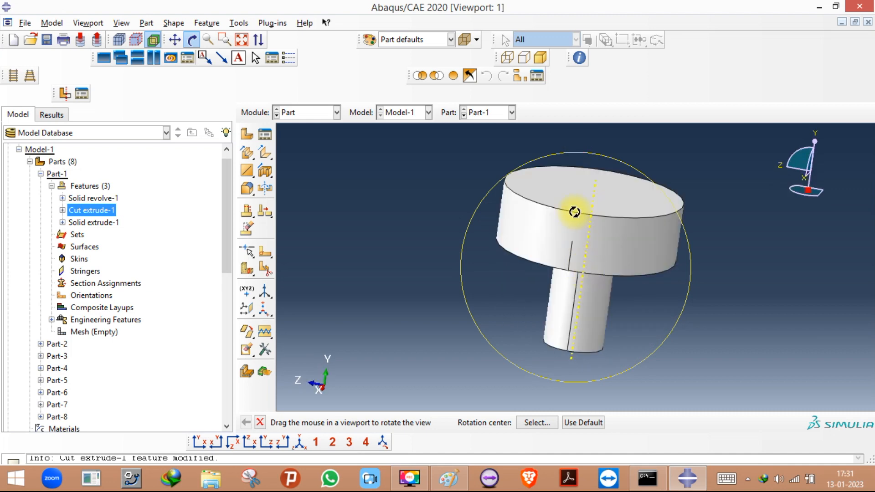
left_click(83, 223)
right_click(84, 224)
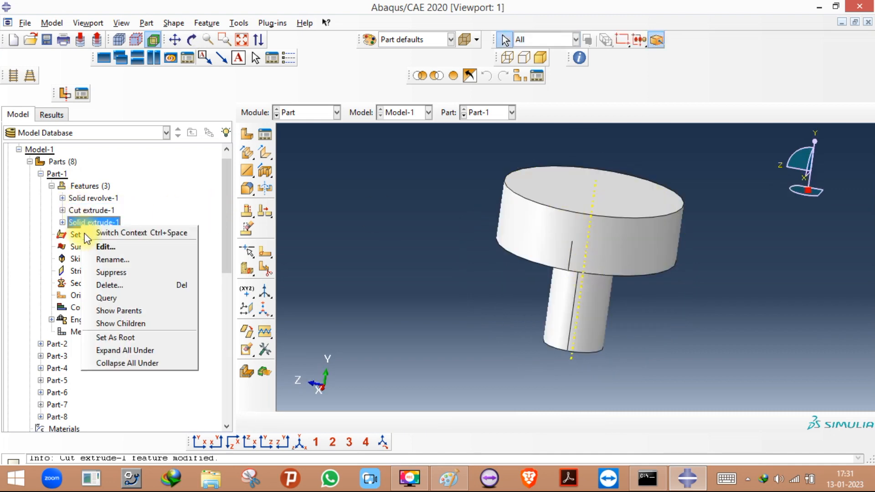
left_click(111, 275)
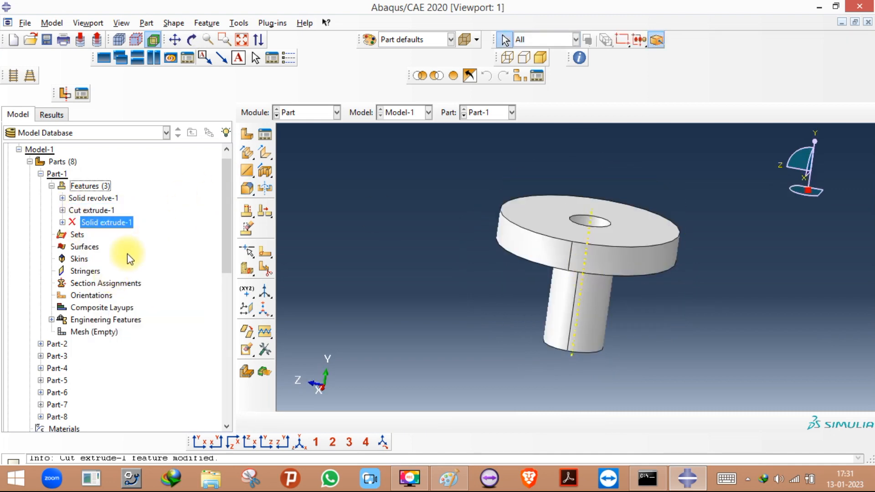
right_click(95, 222)
left_click(130, 266)
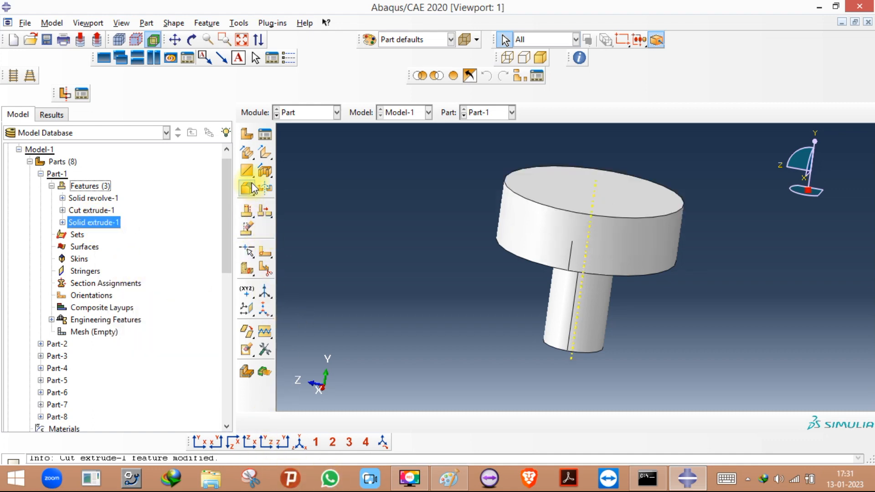
Sketch a narrow rectangle on the disc's top face as a revolved cut section, running from the centre toward the rim.
left_click(269, 172)
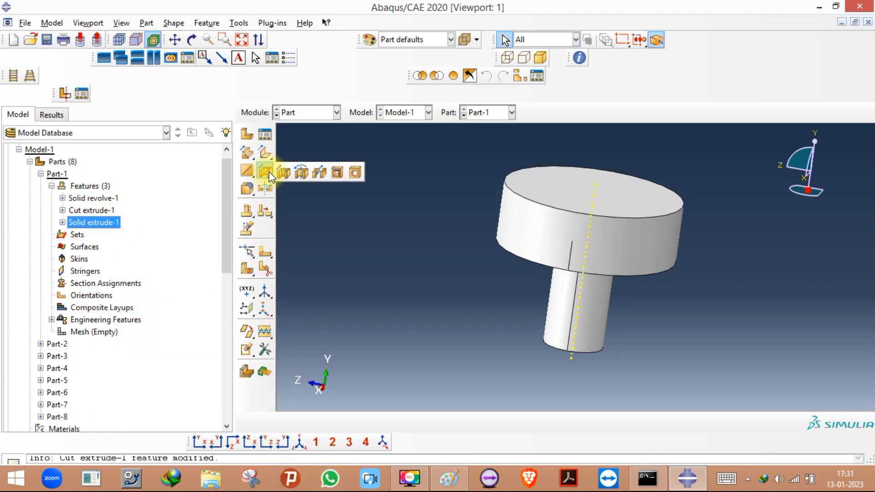
left_click(301, 172)
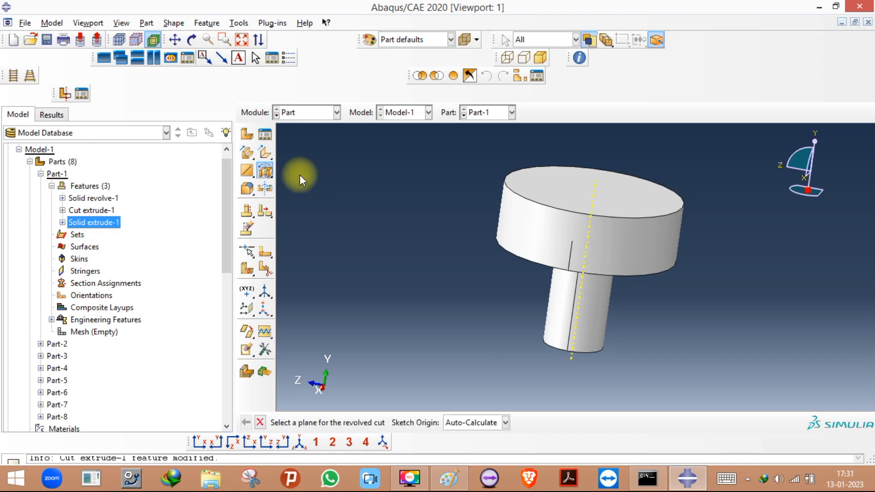
left_click(621, 191)
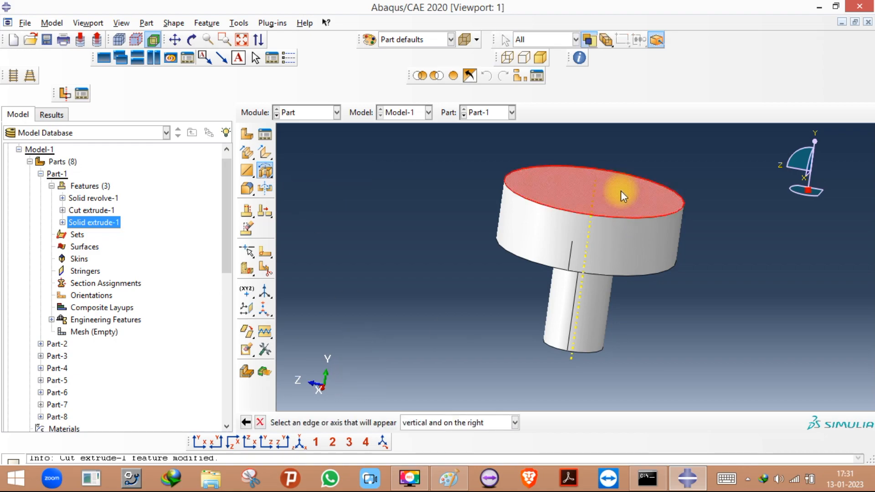
left_click(636, 176)
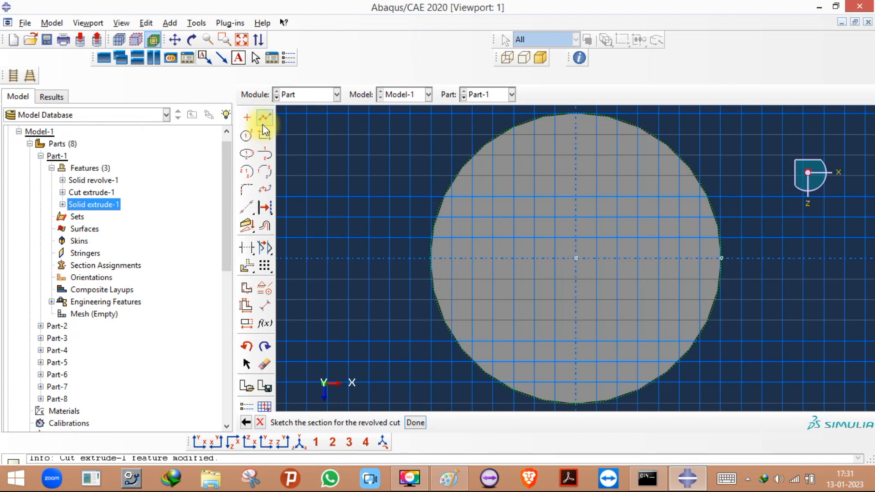
left_click(264, 134)
left_click(575, 264)
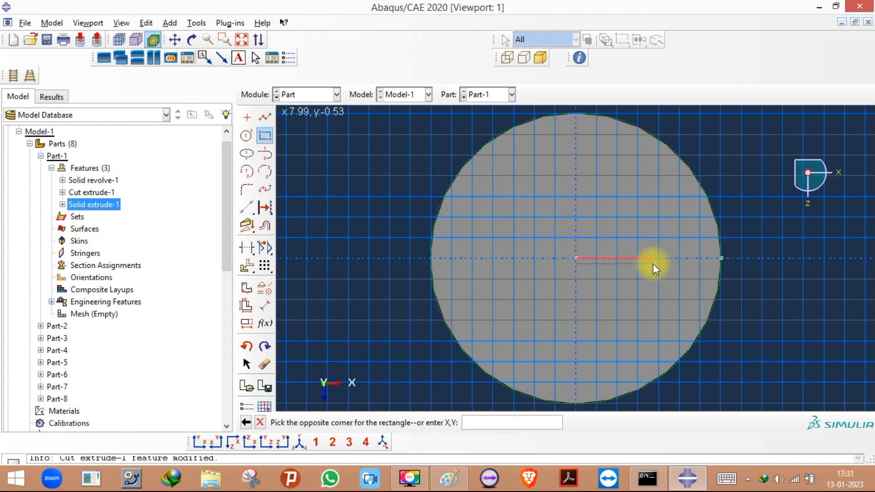
left_click(658, 279)
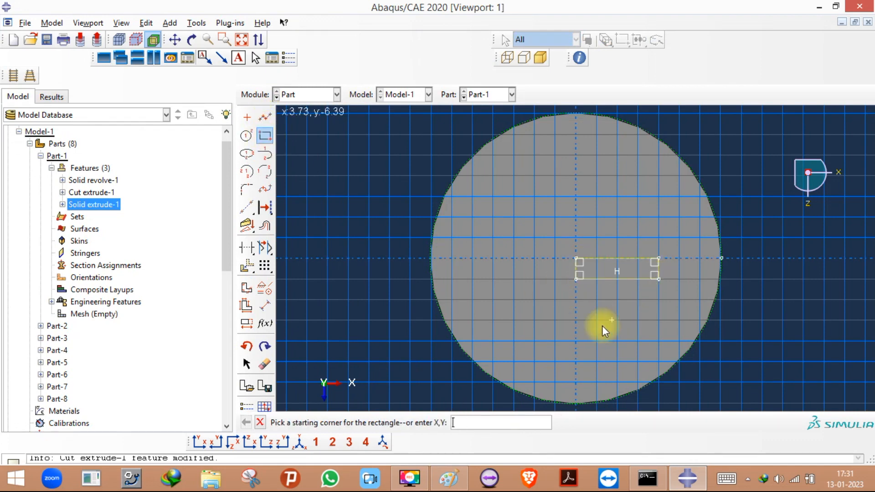
left_click(260, 422)
Add a vertical construction line through the disc's centre as the centerline and cut the rectangle through a 90-degree revolution.
left_click(419, 419)
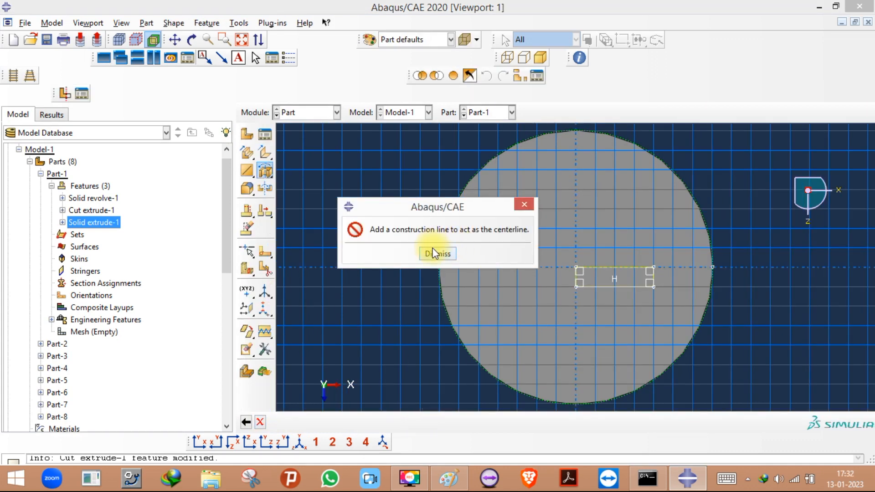
left_click(434, 253)
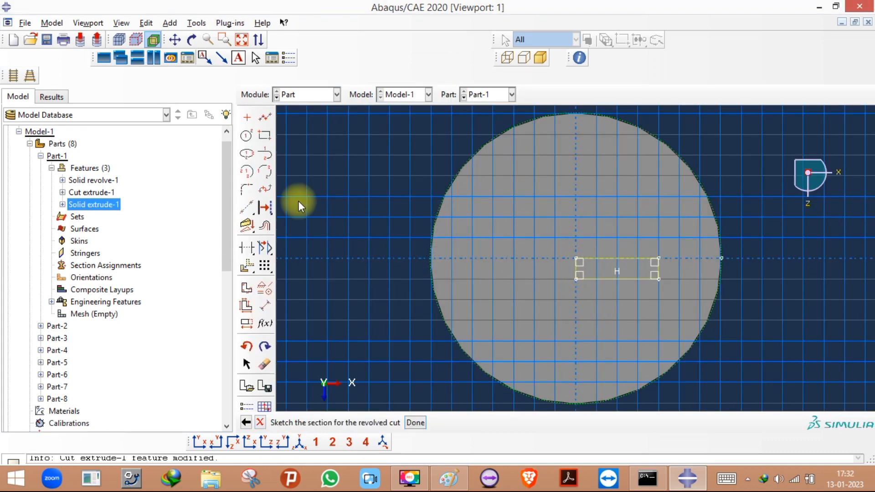
left_click(252, 209)
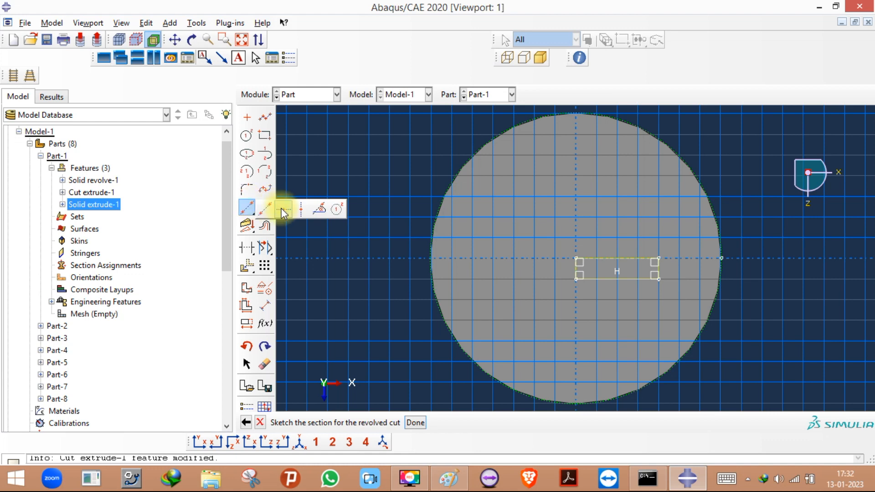
left_click(300, 208)
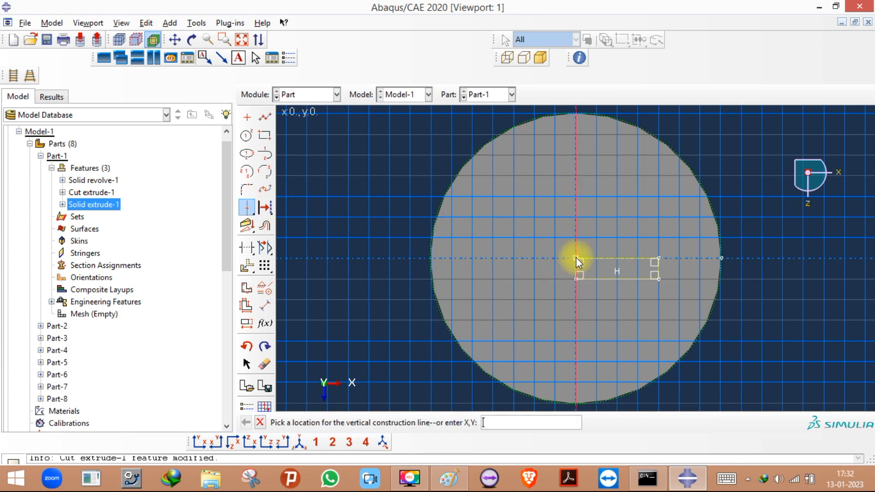
left_click(575, 259)
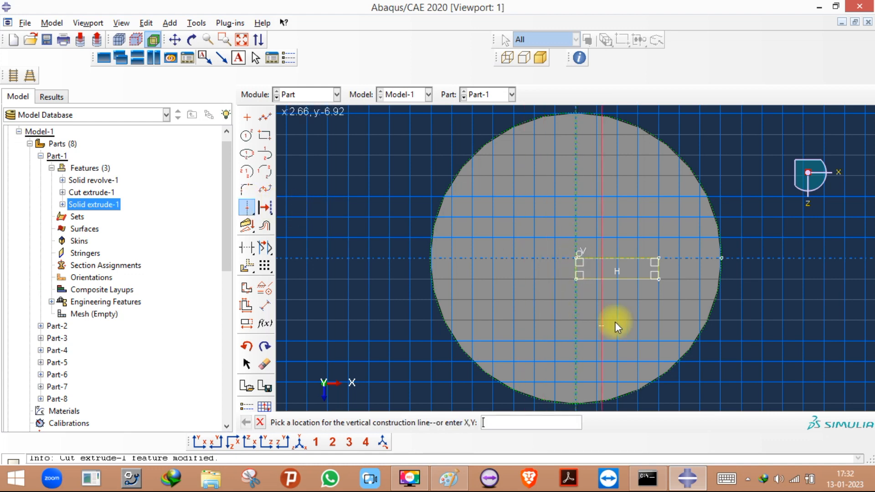
left_click(261, 423)
left_click(416, 422)
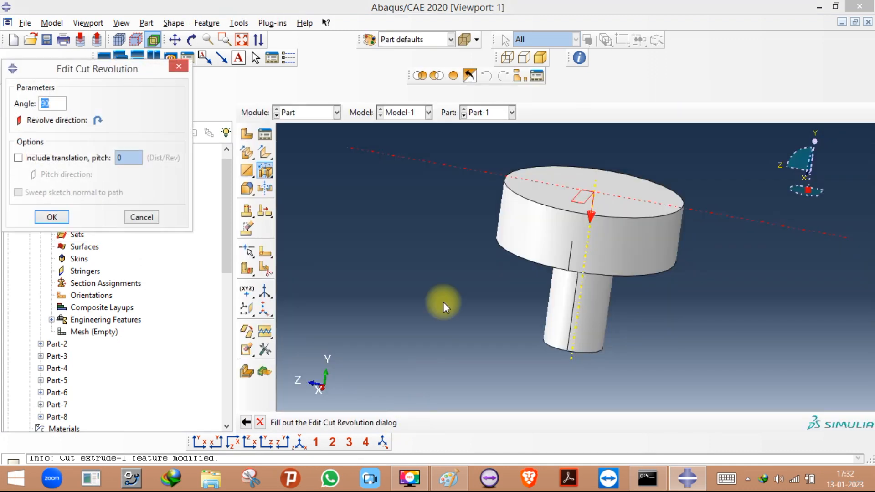
left_click(52, 217)
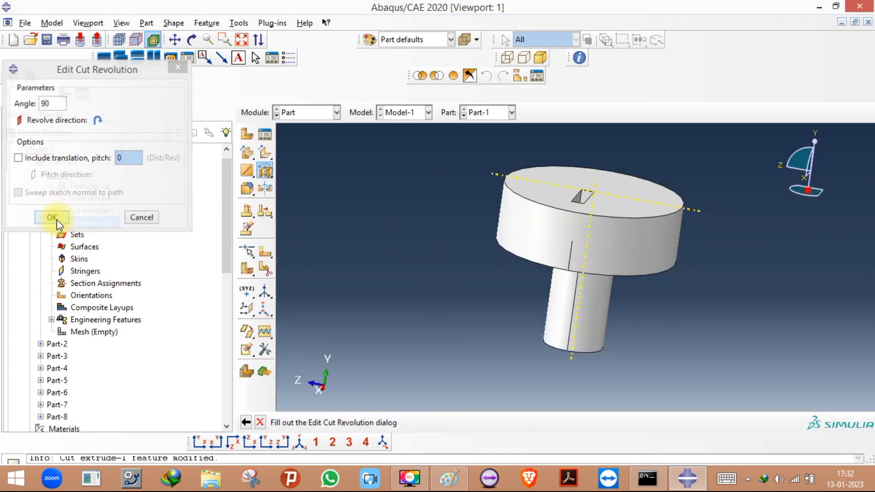
Set the angle of Part-1's revolved cut to 360 and regenerate the feature.
left_click(190, 39)
mouse_move(569, 191)
left_mouse_down()
mouse_move(579, 275)
mouse_move(595, 259)
mouse_move(621, 267)
mouse_move(564, 250)
mouse_move(605, 215)
mouse_move(567, 221)
mouse_move(586, 275)
mouse_move(519, 305)
mouse_move(547, 307)
mouse_move(543, 277)
mouse_move(580, 295)
mouse_move(477, 230)
mouse_move(463, 191)
mouse_move(503, 290)
left_mouse_up()
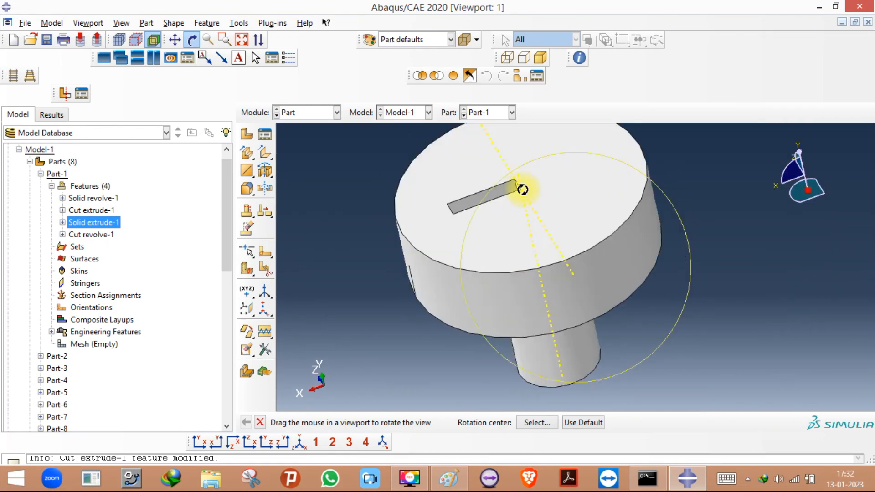
mouse_move(551, 262)
left_mouse_down()
mouse_move(596, 264)
mouse_move(605, 223)
left_mouse_up()
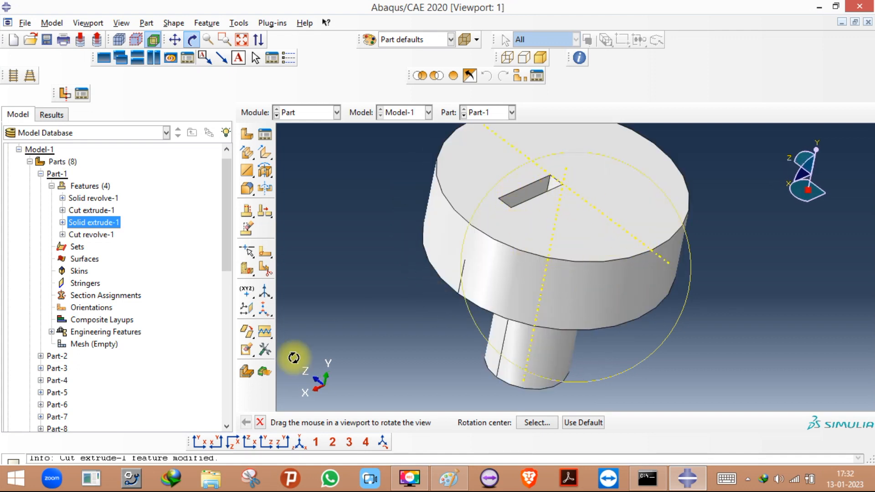
left_click(261, 422)
right_click(76, 235)
key("Escape")
right_click(75, 237)
left_click(103, 249)
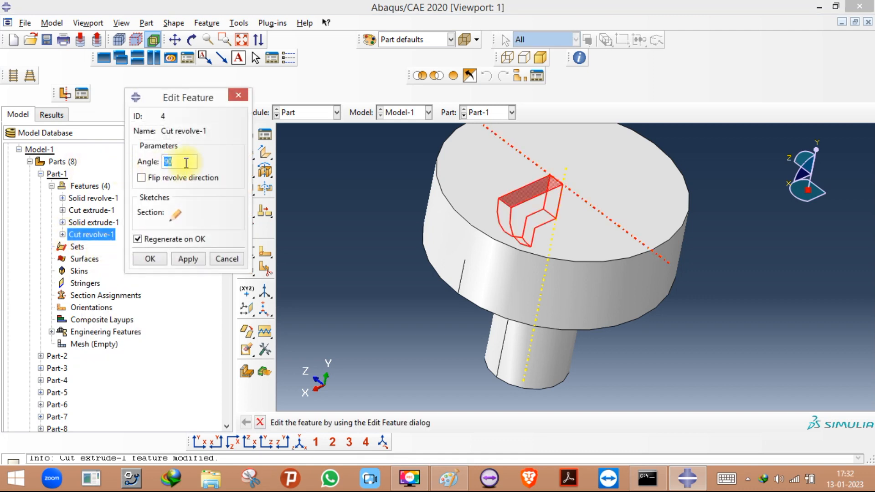
type("360")
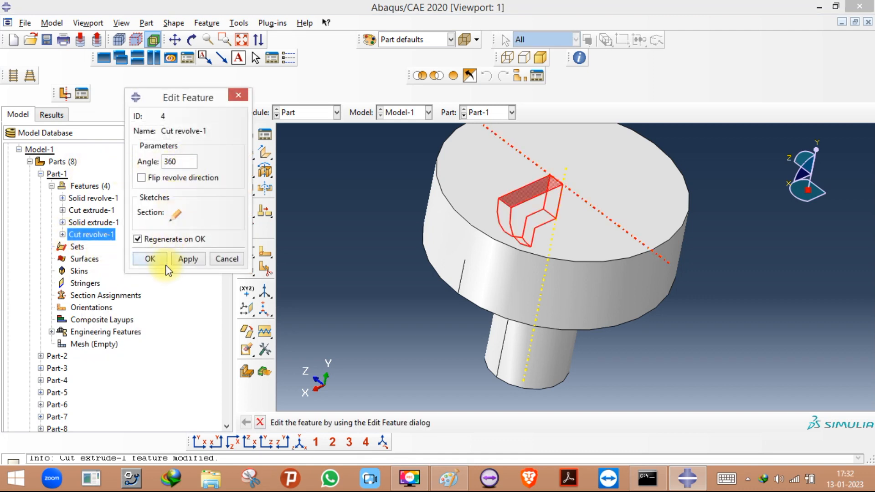
left_click(151, 259)
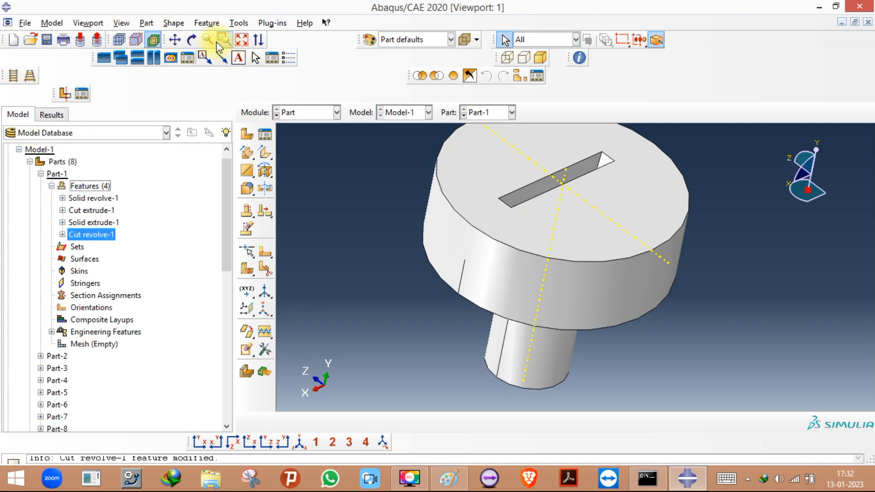
left_click(192, 43)
mouse_move(546, 219)
left_mouse_down()
mouse_move(531, 242)
mouse_move(548, 223)
mouse_move(574, 246)
mouse_move(541, 160)
mouse_move(518, 155)
left_mouse_up()
Switch to Paint and illustrate the revolved cut with a small rectangle and vertical axis in the circle, plus a rotation arrow beside it.
left_click(449, 478)
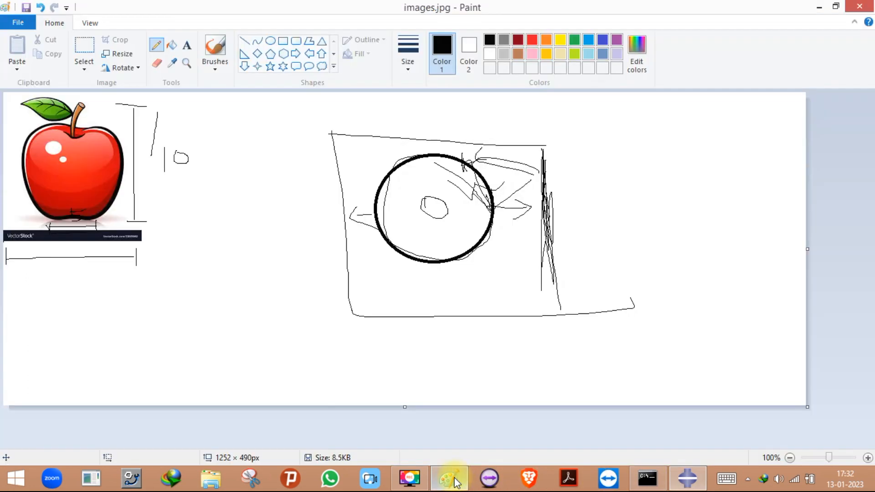
mouse_move(428, 204)
left_mouse_down()
mouse_move(460, 209)
mouse_move(441, 211)
left_mouse_up()
mouse_move(428, 158)
left_mouse_down()
mouse_move(431, 266)
mouse_move(421, 245)
left_mouse_up()
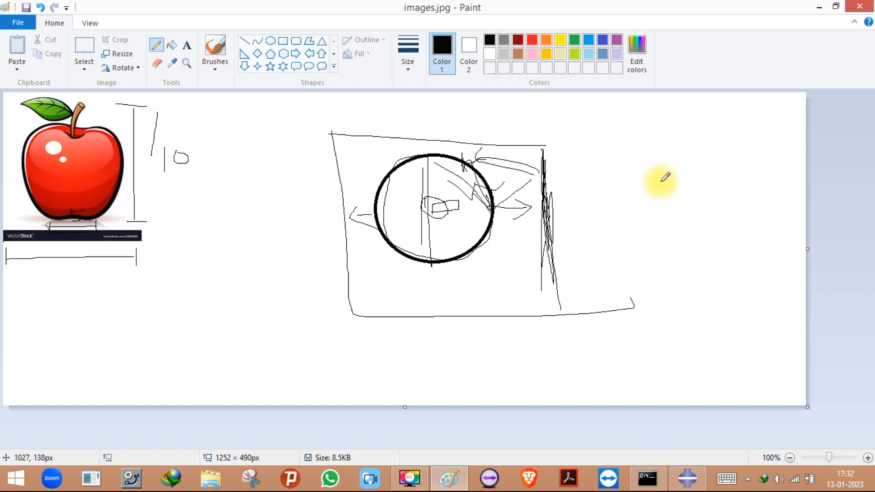
mouse_move(673, 185)
left_mouse_down()
mouse_move(698, 191)
mouse_move(679, 219)
mouse_move(636, 164)
mouse_move(688, 175)
mouse_move(671, 195)
left_mouse_up()
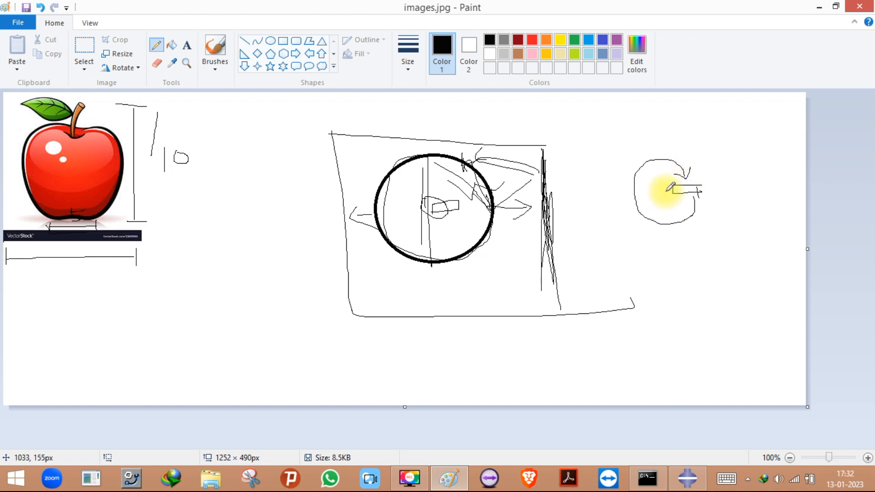
Draw a long diagonal axis line across the rotation arrow sketch beside the small rectangle.
mouse_move(626, 246)
left_mouse_down()
mouse_move(669, 187)
mouse_move(697, 127)
left_mouse_up()
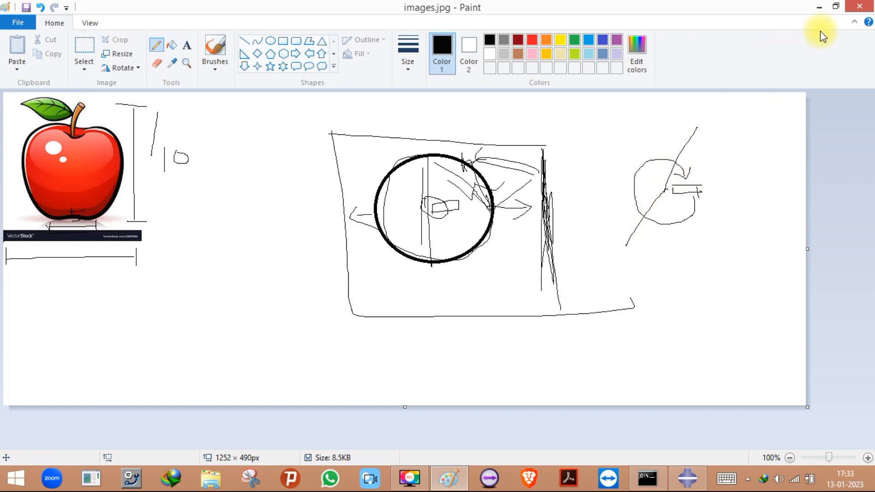
Switch back to Abaqus/CAE and delete the revolved cut feature from Part-1.
left_click(819, 7)
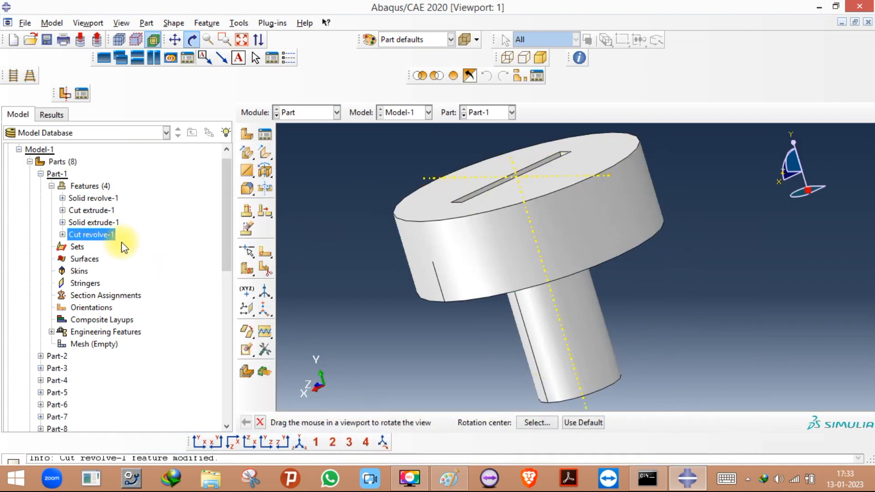
right_click(96, 233)
left_click(130, 288)
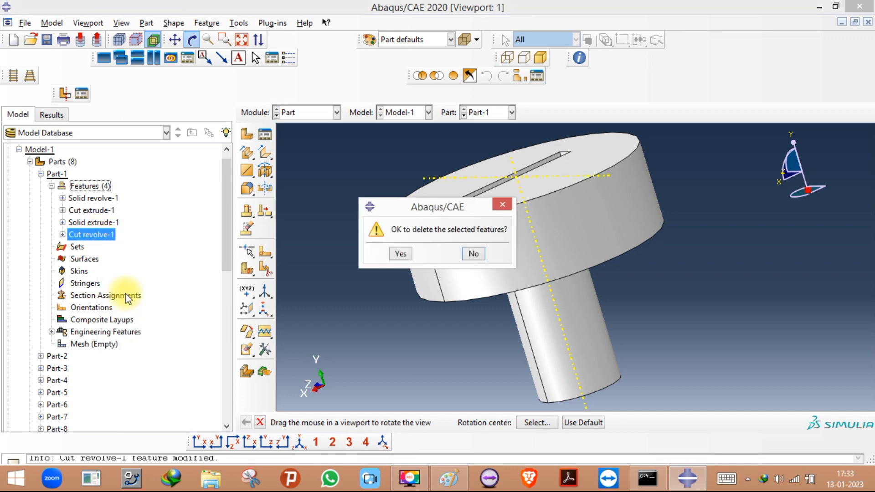
left_click(401, 253)
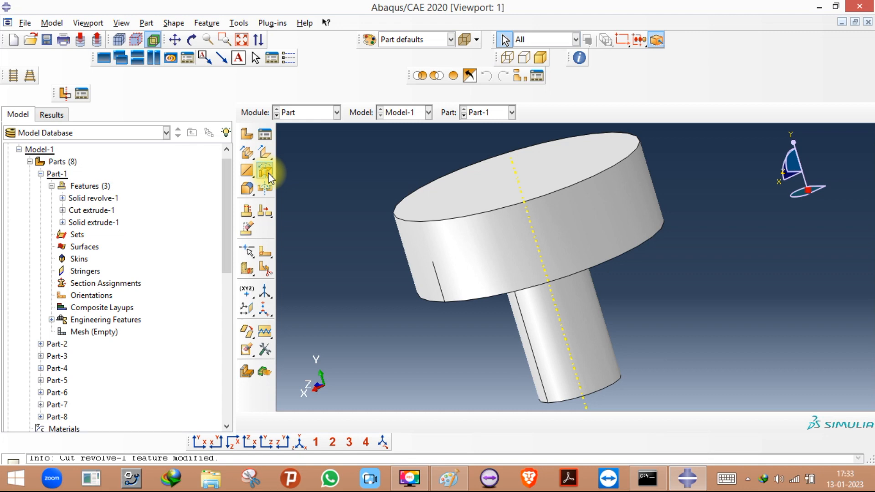
Start a swept cut with a sketched path on the disc's top face, using its rim as the vertical right-hand reference.
left_click_drag(269, 176, 291, 179)
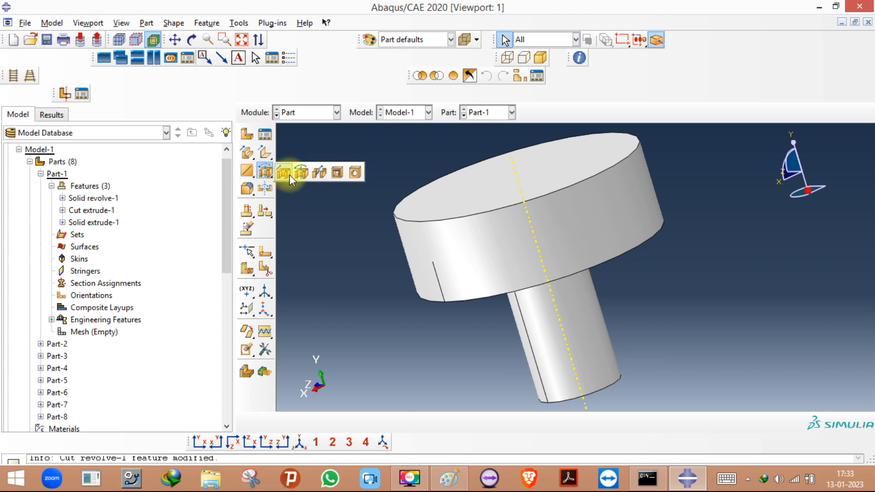
left_click(318, 172)
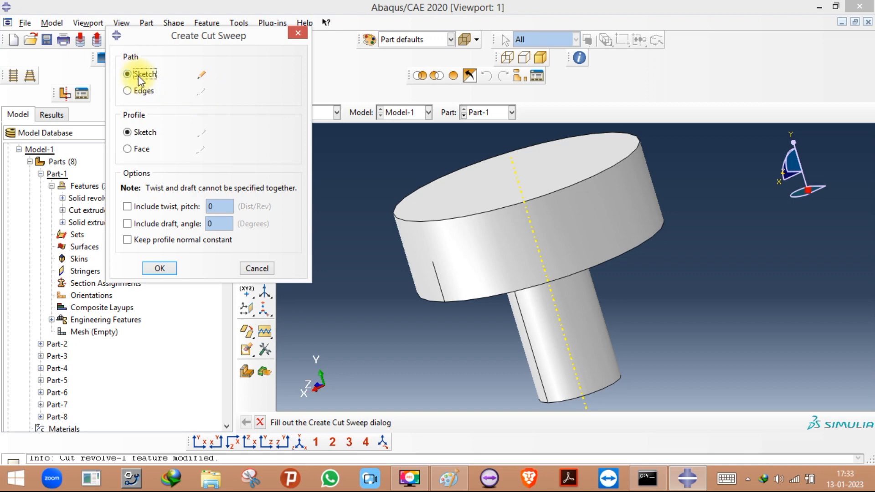
left_click(201, 75)
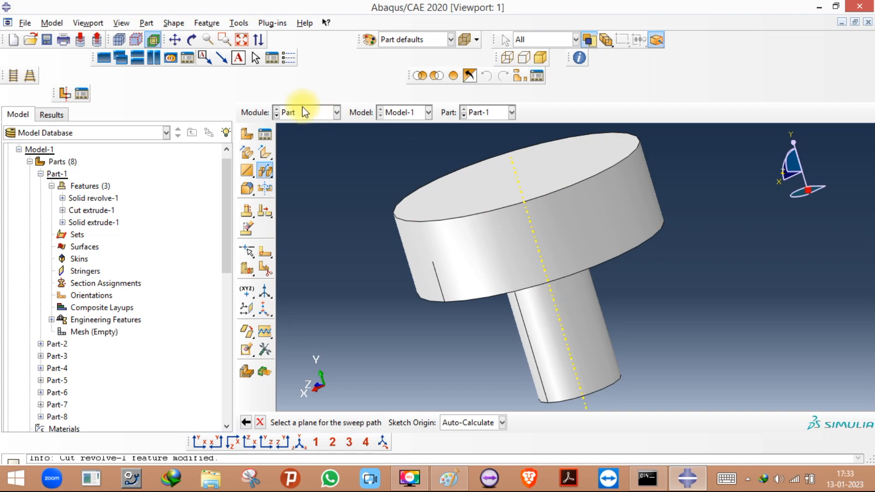
left_click(479, 165)
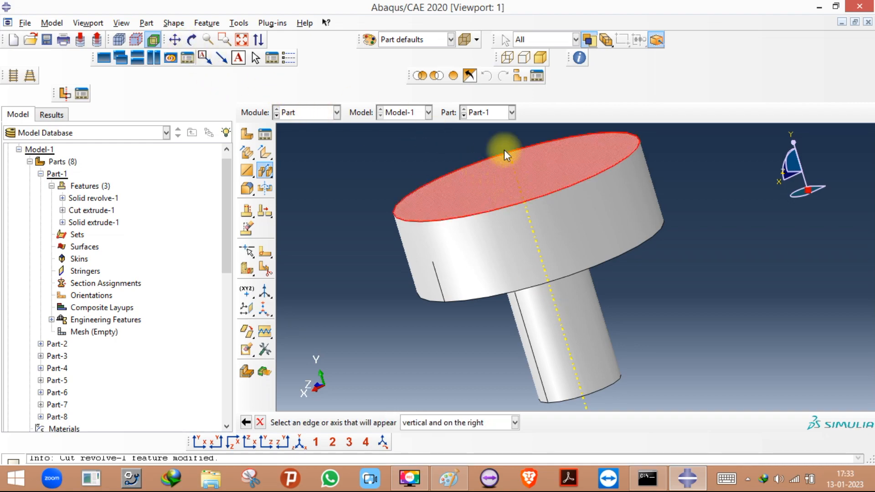
left_click(526, 146)
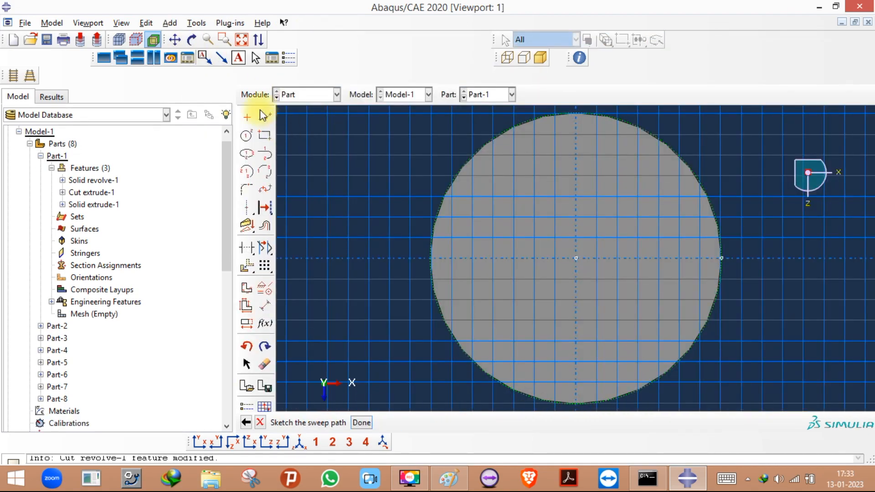
Sketch the sweep path as a horizontal line from the disc's centre to its rim and accept the sweep direction.
left_click(264, 116)
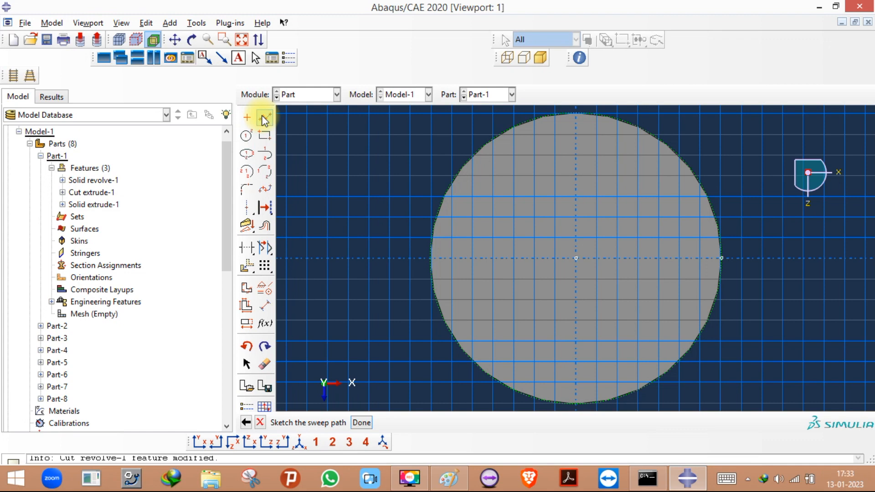
left_click(575, 258)
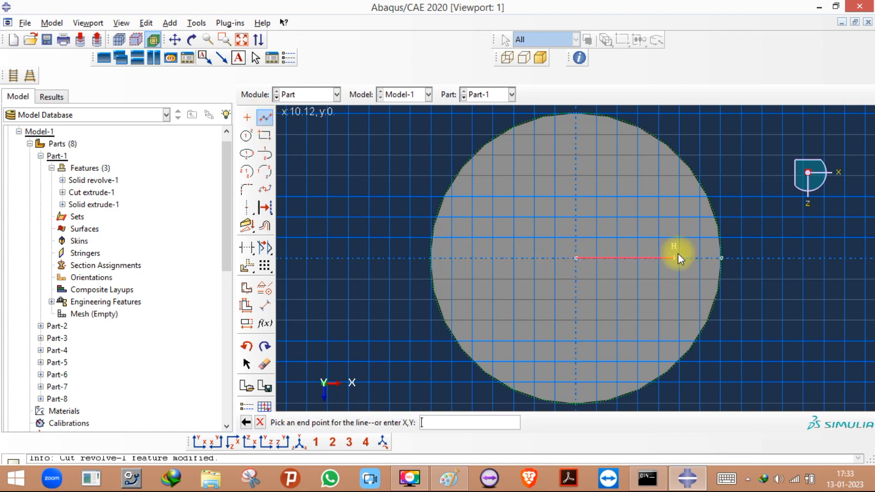
left_click(720, 258)
key("Escape")
left_click(260, 423)
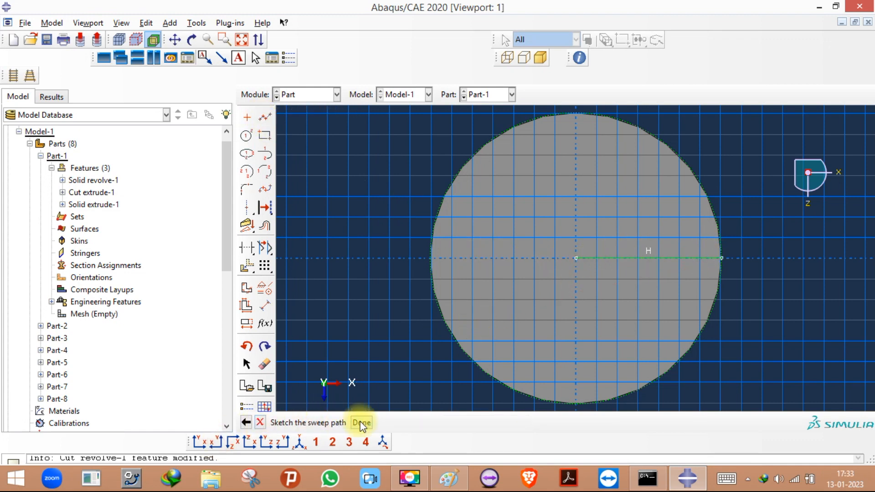
left_click(361, 423)
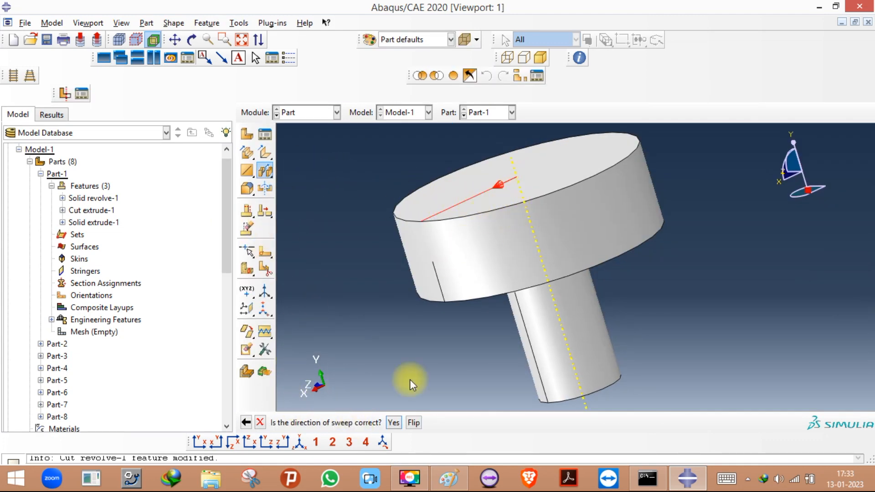
left_click(394, 423)
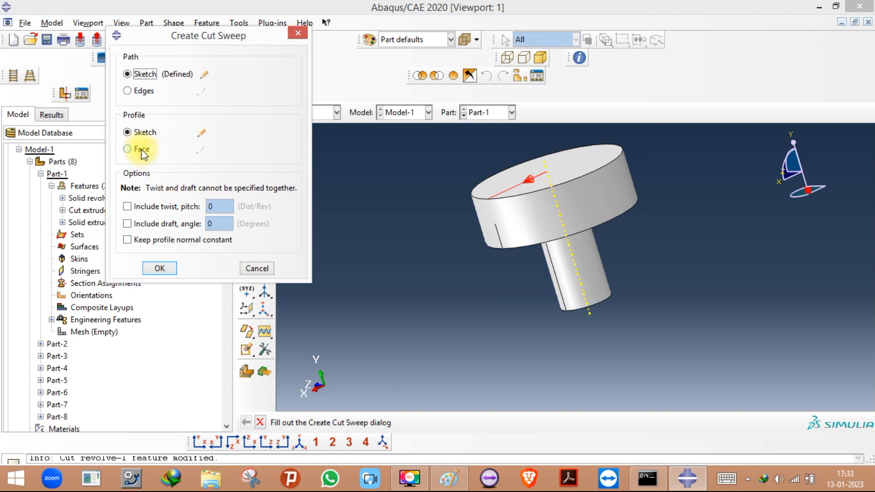
Open a sketch for the sweep profile with a specified plane, the disc's top face, oriented by its rim edge.
left_click(201, 133)
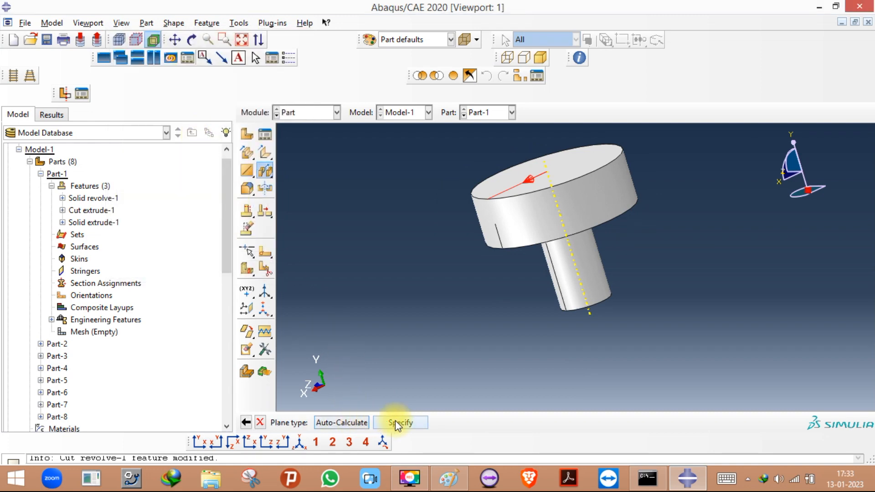
left_click(352, 422)
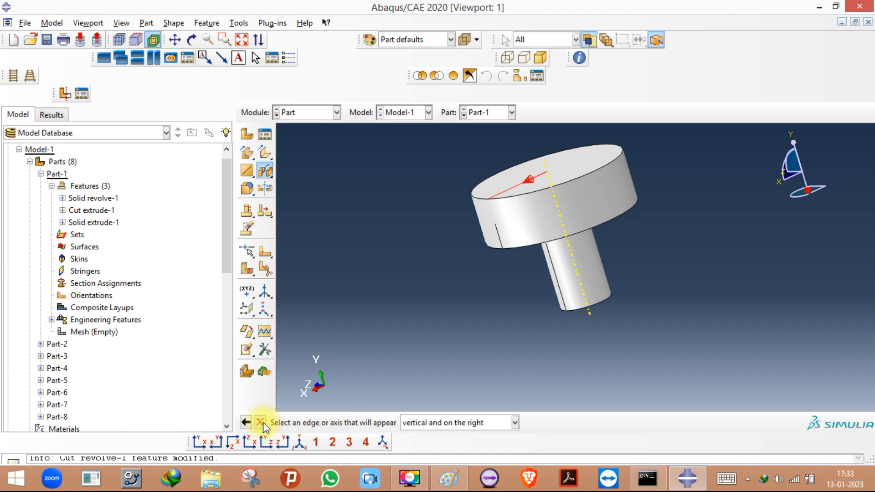
left_click(246, 422)
left_click(401, 423)
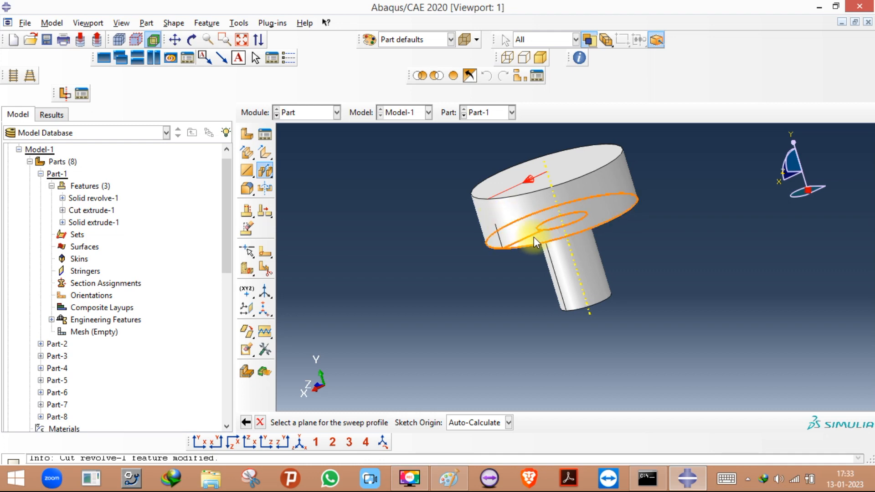
left_click(553, 182)
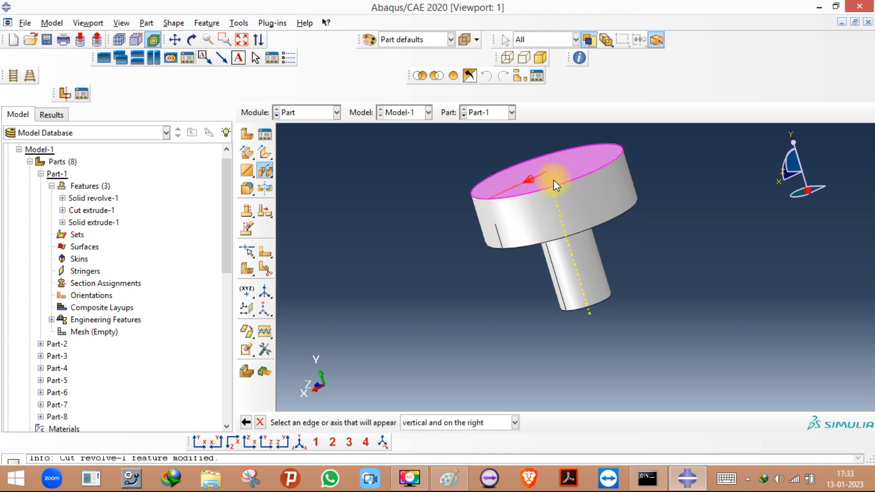
left_click(586, 143)
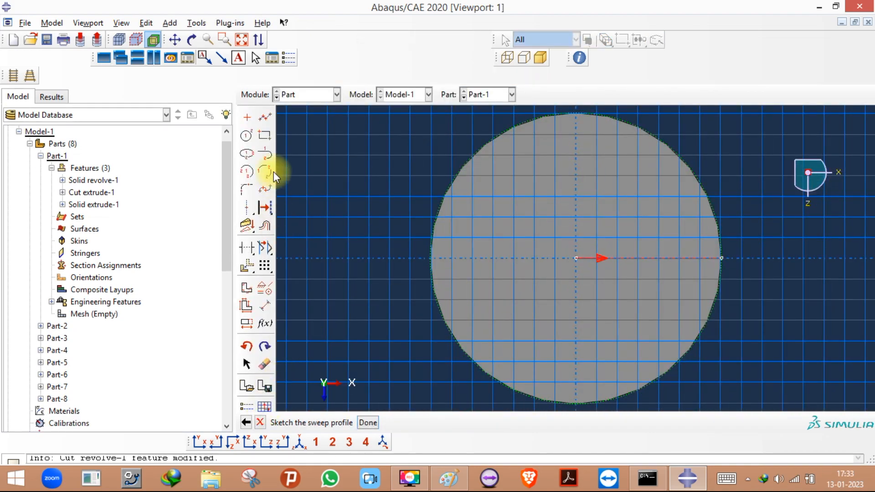
Try to create the swept cut with a circular profile of about 3.7 radius sketched at the disc's centre.
left_click(246, 135)
left_click(576, 258)
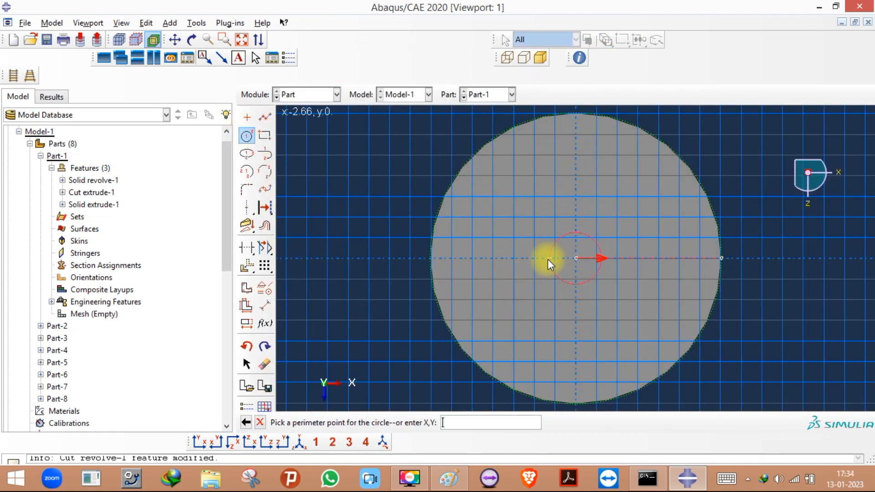
left_click(539, 259)
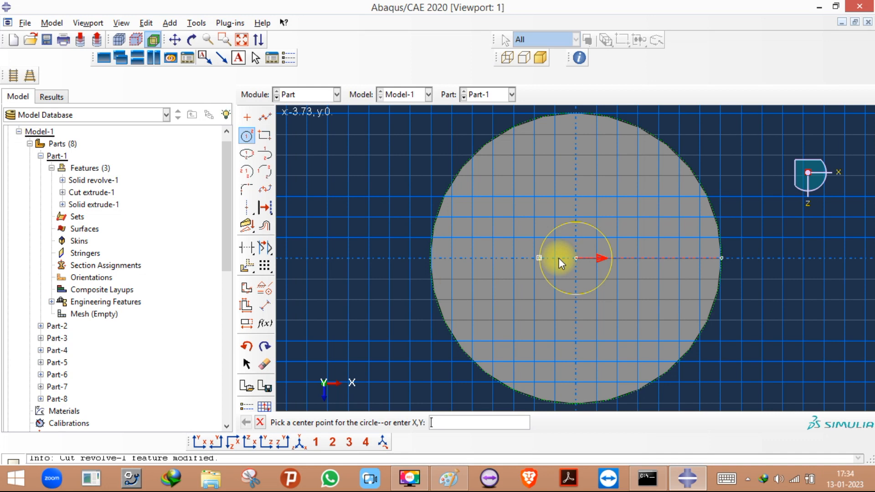
left_click(260, 422)
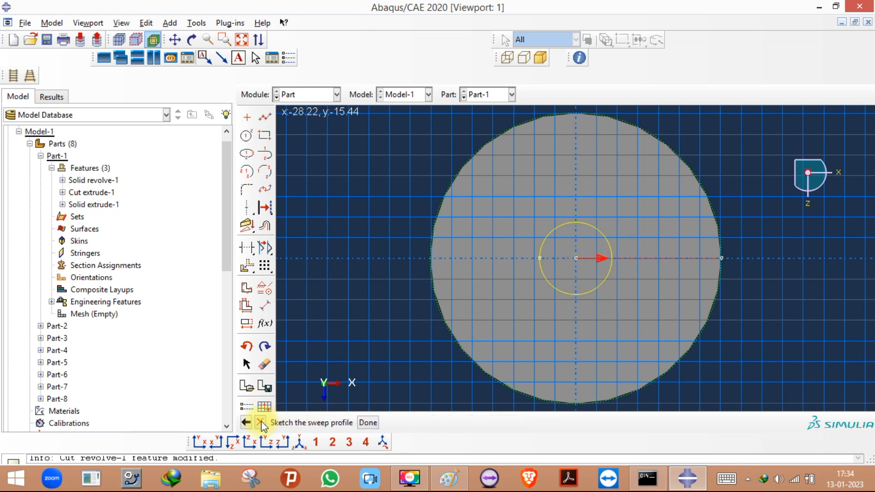
left_click(370, 423)
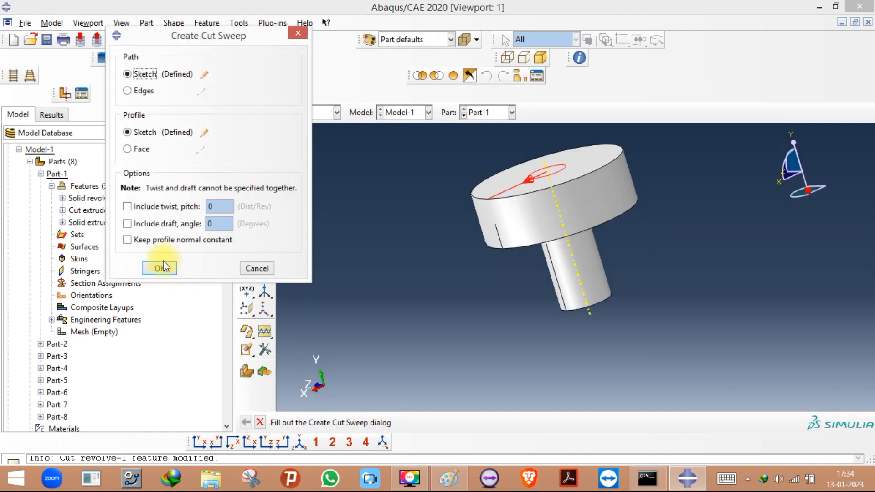
left_click(160, 267)
left_click(436, 259)
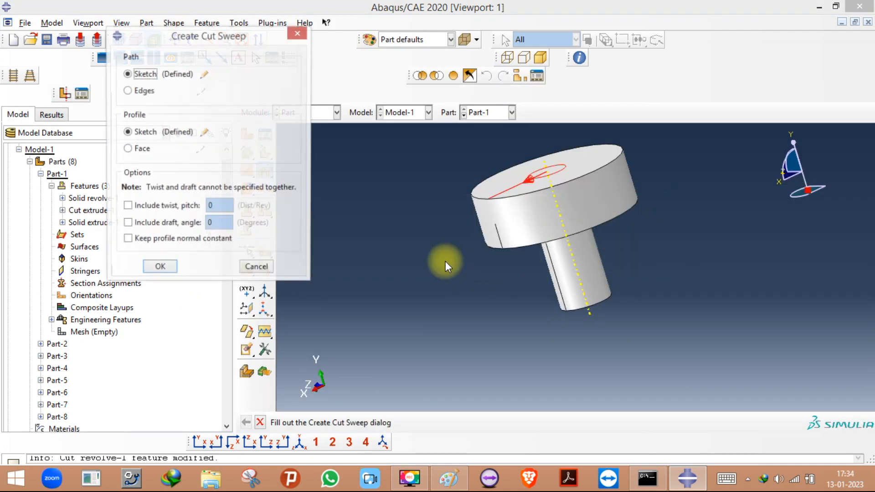
left_click(259, 268)
Display Part-2 and examine the cylinder's shape and end face.
left_click(496, 116)
left_click(491, 129)
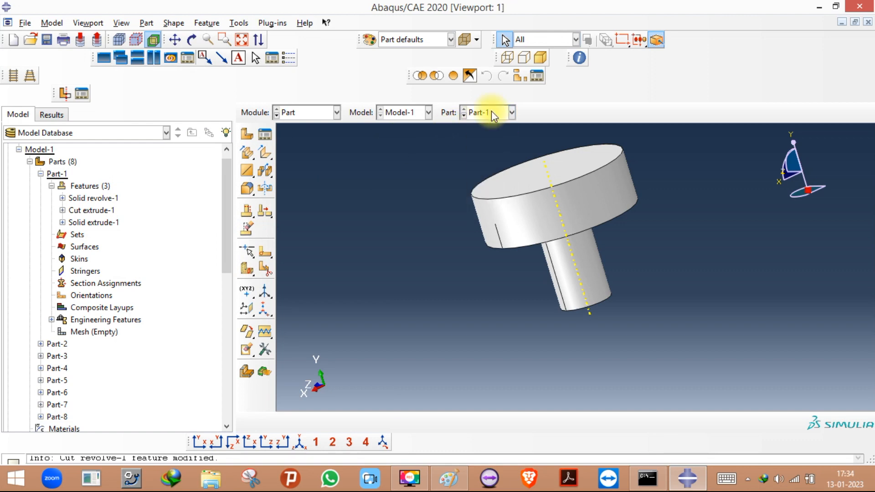
scroll(491, 113, "down", 1)
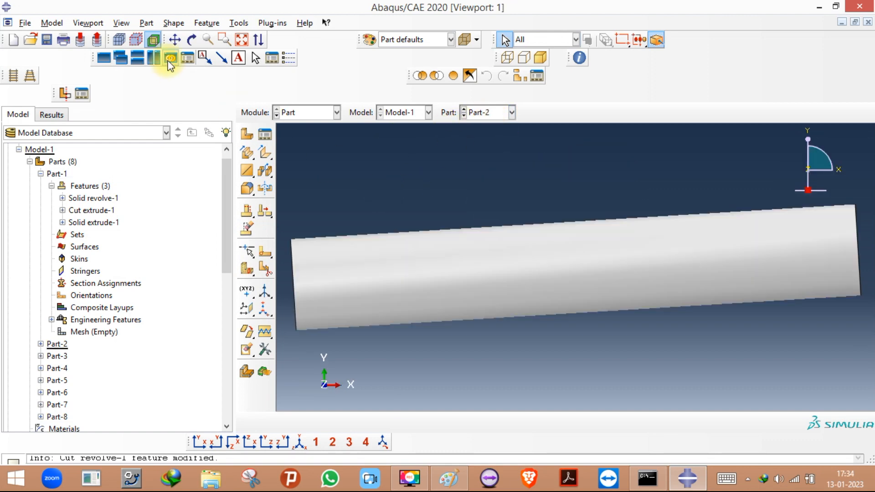
left_click(192, 39)
left_click_drag(571, 309, 622, 283)
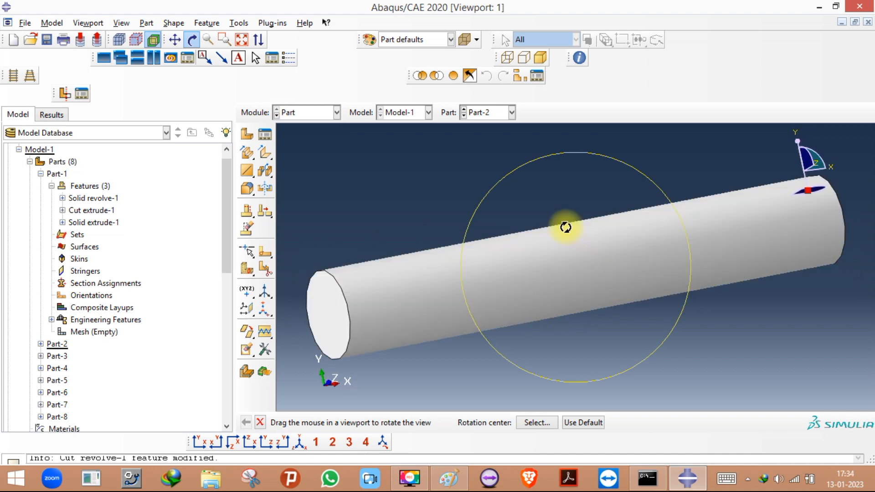
Display Part-3, the bent round bar, with its circular end face in view.
left_click(501, 119)
left_click(494, 144)
left_click(493, 115)
left_click(493, 152)
key("Down")
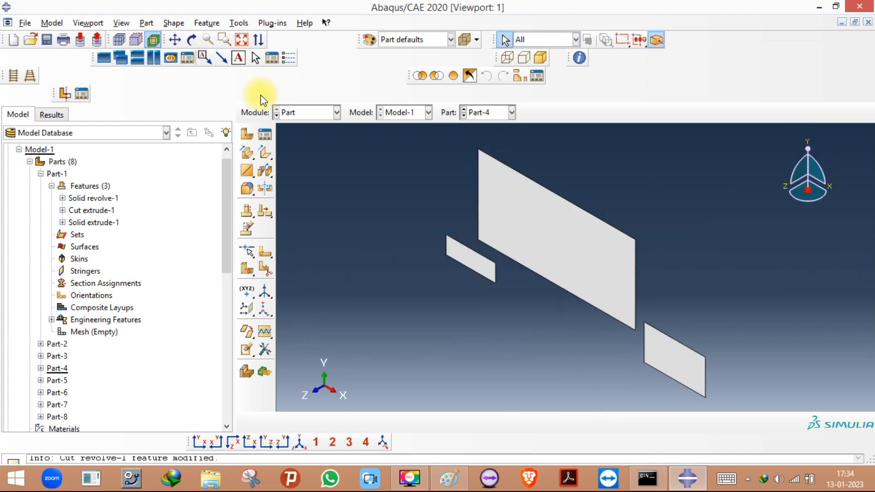
key("Up")
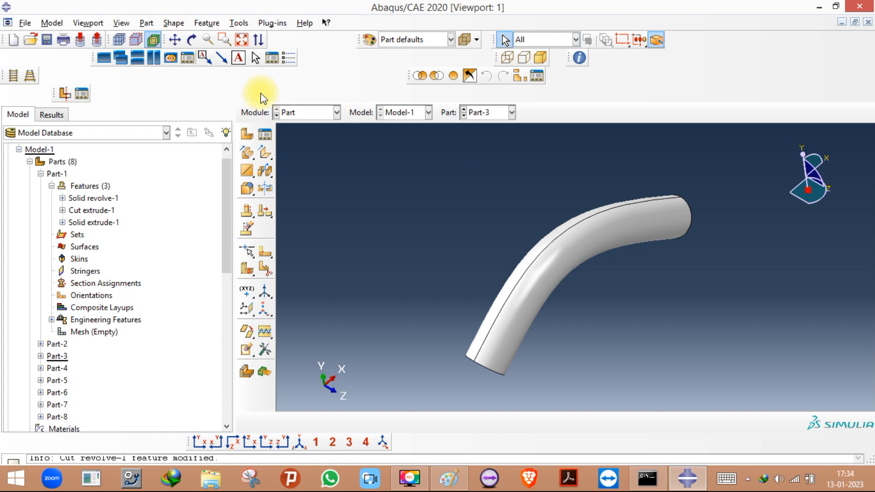
left_click(193, 40)
left_click_drag(556, 347, 555, 264)
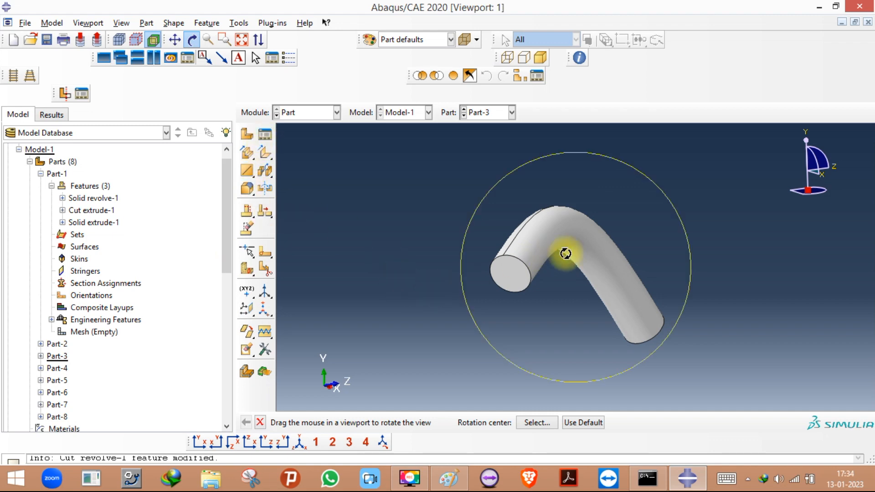
left_click(193, 41)
scroll(449, 201, "up", 3)
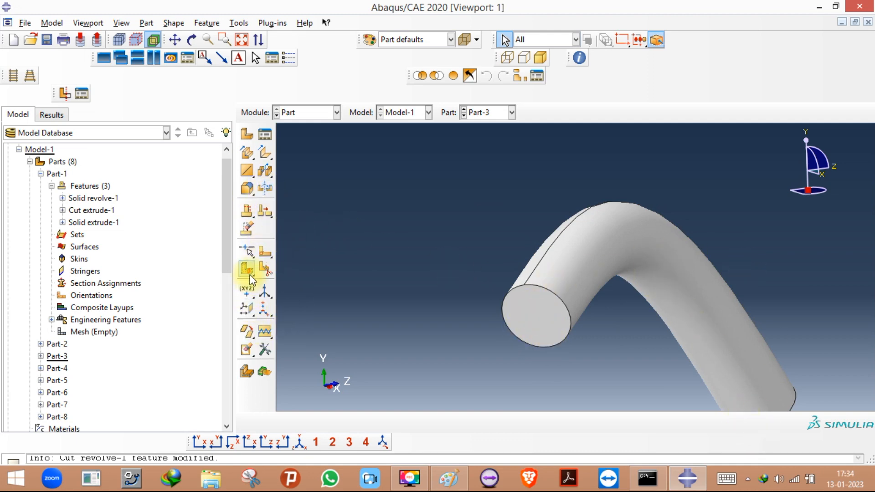
Create a three-point datum plane through the end face's rim vertex, its centre, and a point on the rim at the bar's other end.
left_click(246, 308)
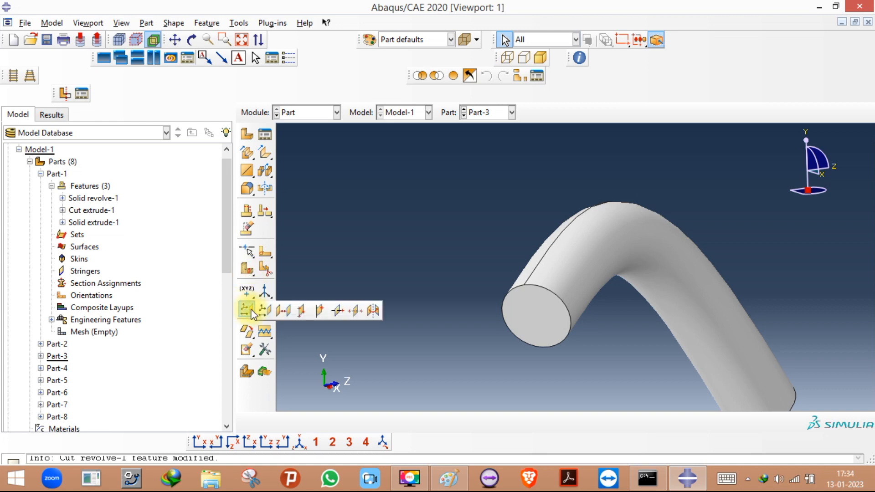
left_click(300, 311)
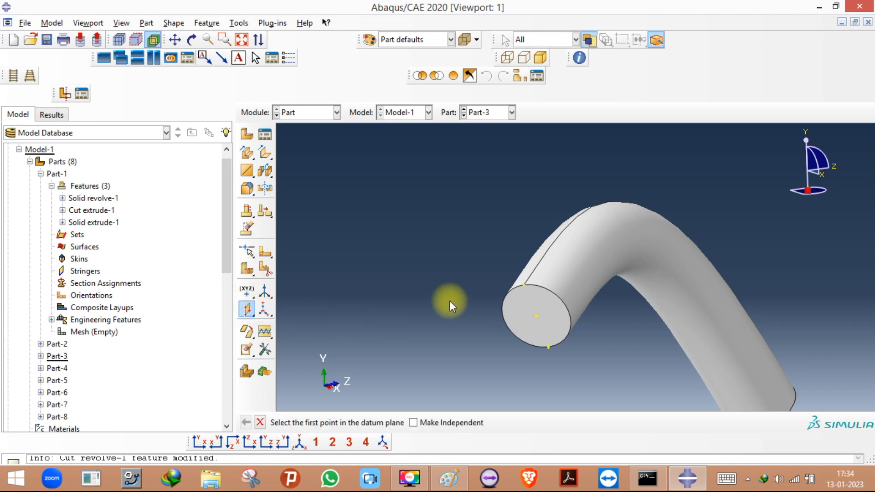
left_click(524, 286)
left_click(536, 316)
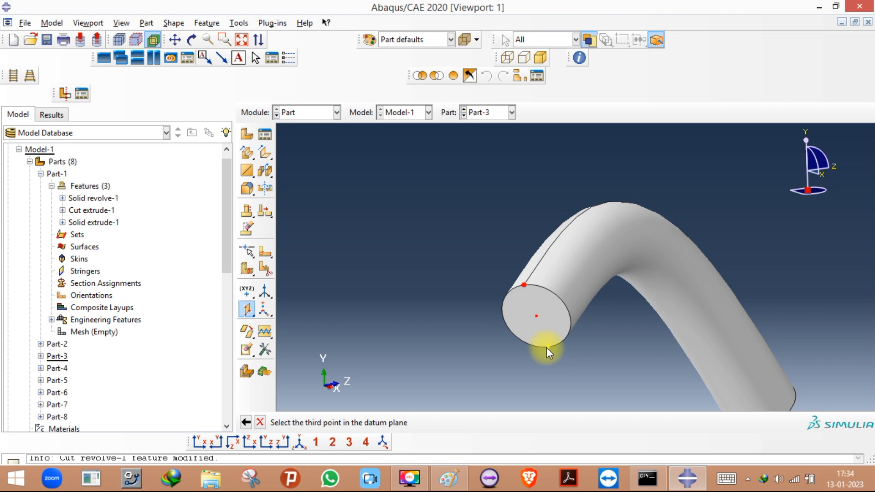
left_click(547, 347)
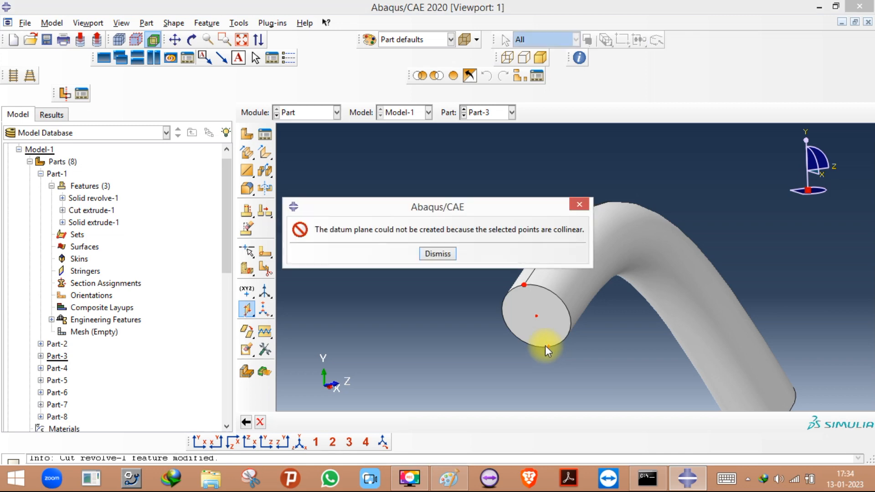
left_click(422, 251)
scroll(327, 234, "up", 3)
scroll(616, 357, "down", 2)
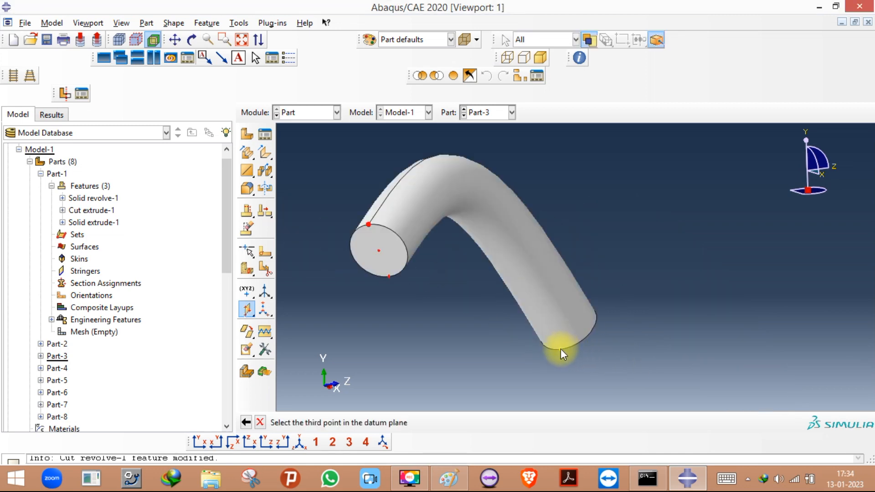
left_click(561, 349)
scroll(588, 346, "up", 1)
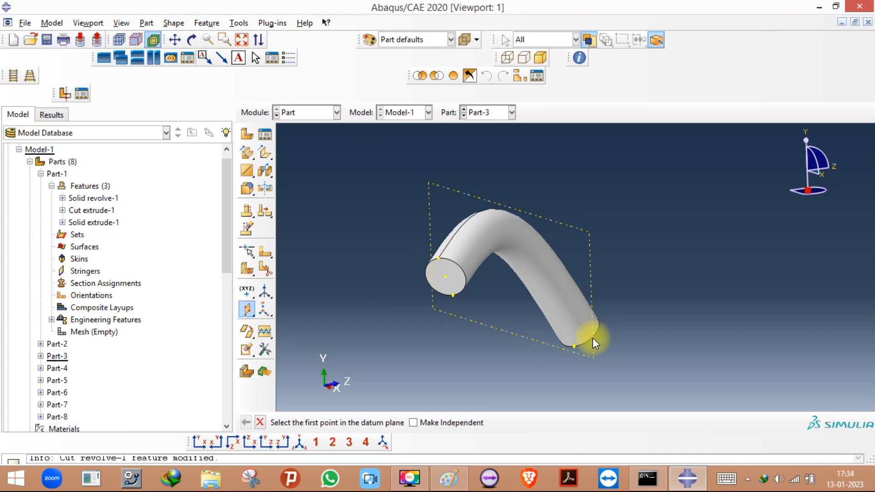
Start a swept cut and open its path sketch on the datum plane, with the end face's rim edge vertical and on the right.
left_click(300, 441)
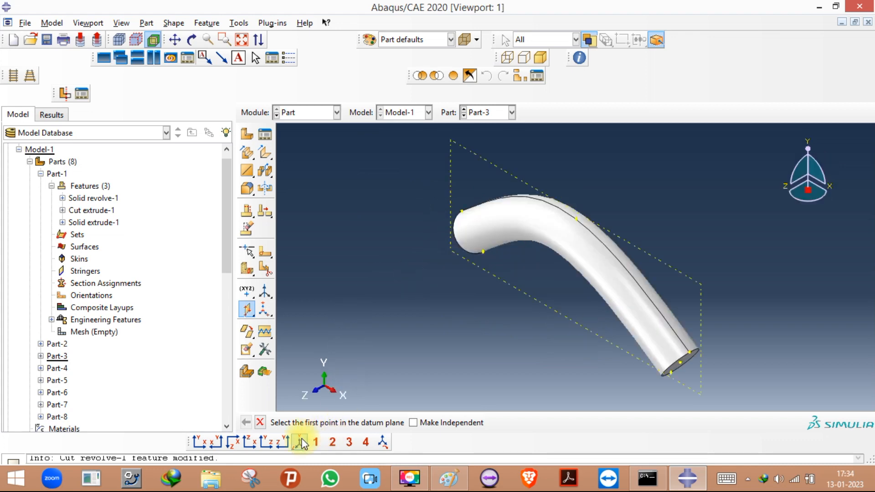
left_click(265, 169)
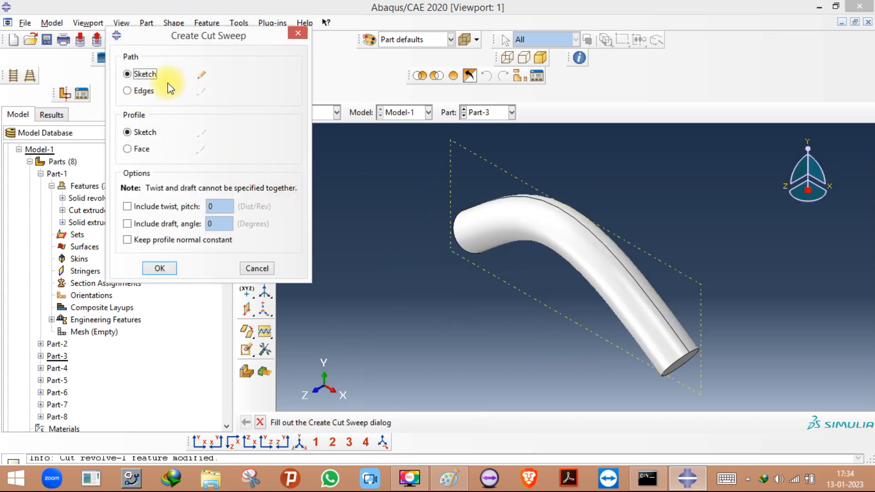
left_click(201, 74)
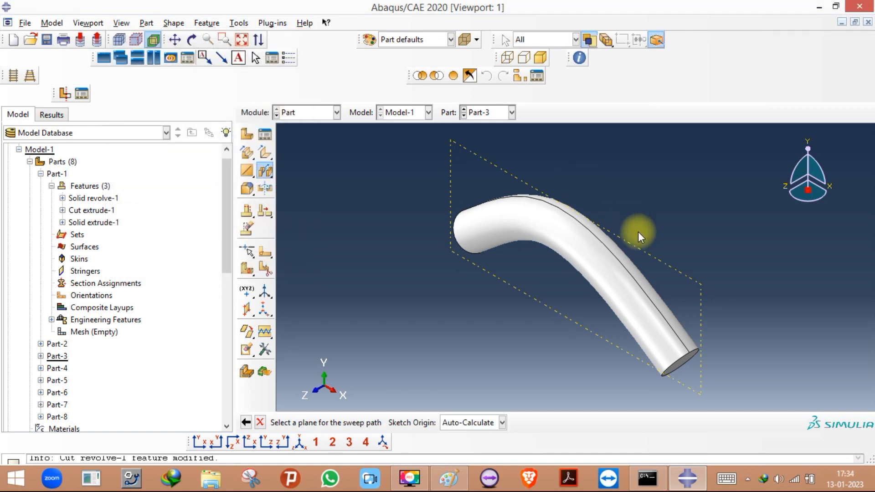
left_click(650, 254)
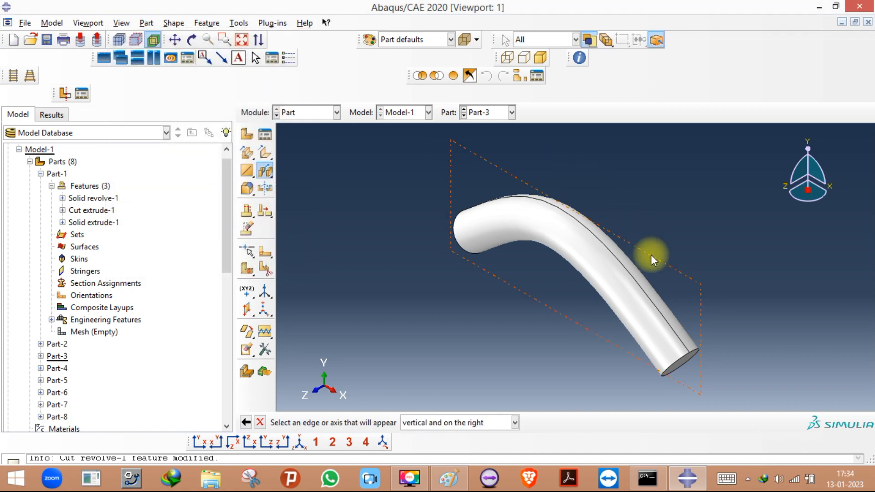
left_click(697, 355)
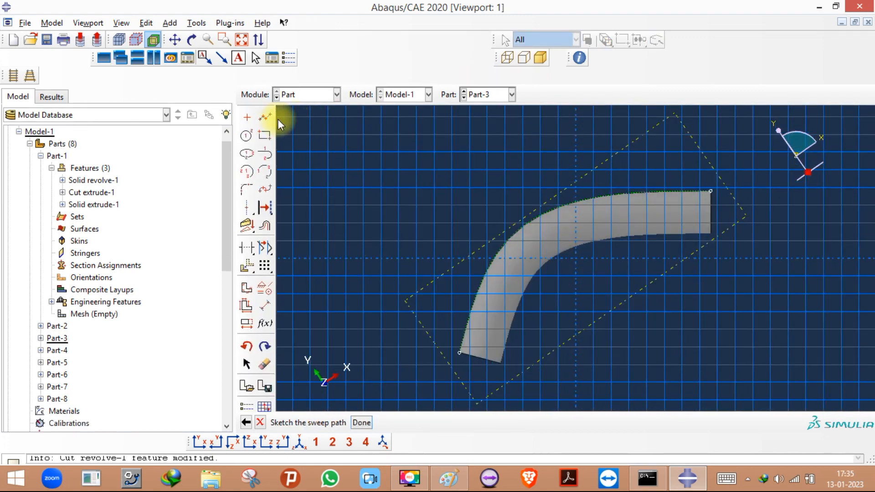
left_click(264, 189)
scroll(471, 353, "up", 4)
left_click(488, 354)
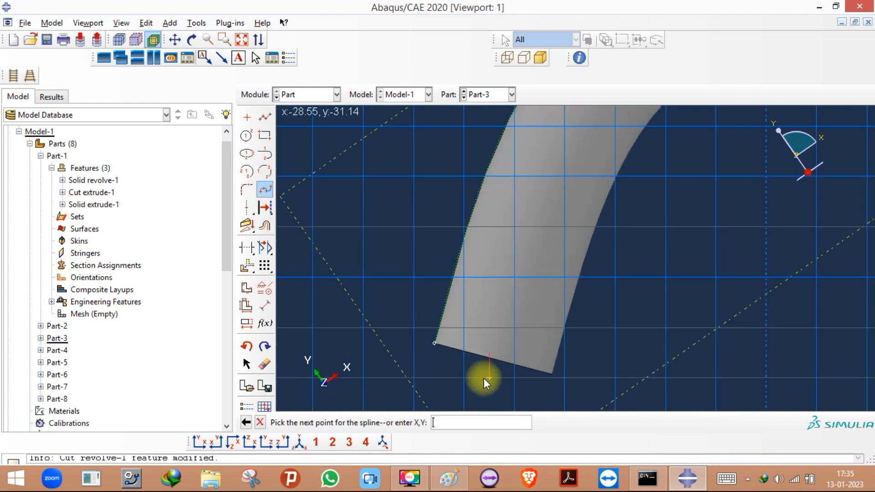
key("Escape")
Sketch the sweep path as a spline along the bar's centreline, from the middle of one end edge to just beyond the opposite end.
left_click(264, 189)
scroll(478, 378, "up", 1)
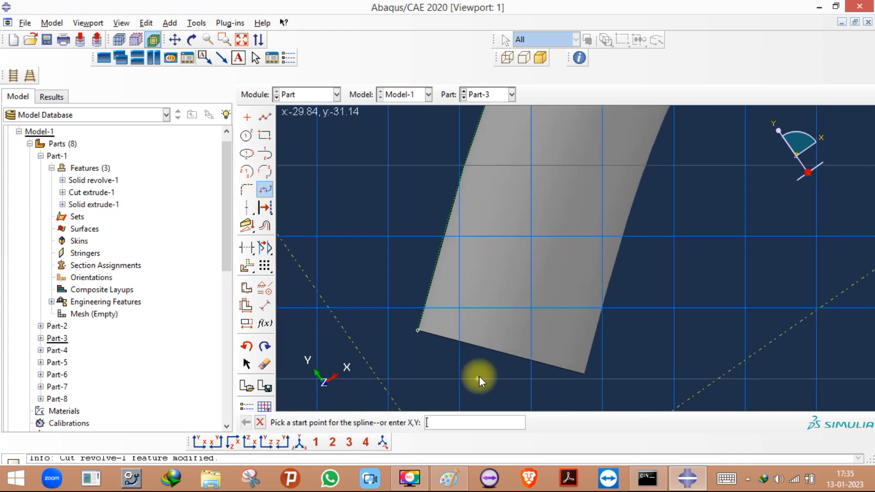
left_click(492, 364)
scroll(456, 401, "down", 2)
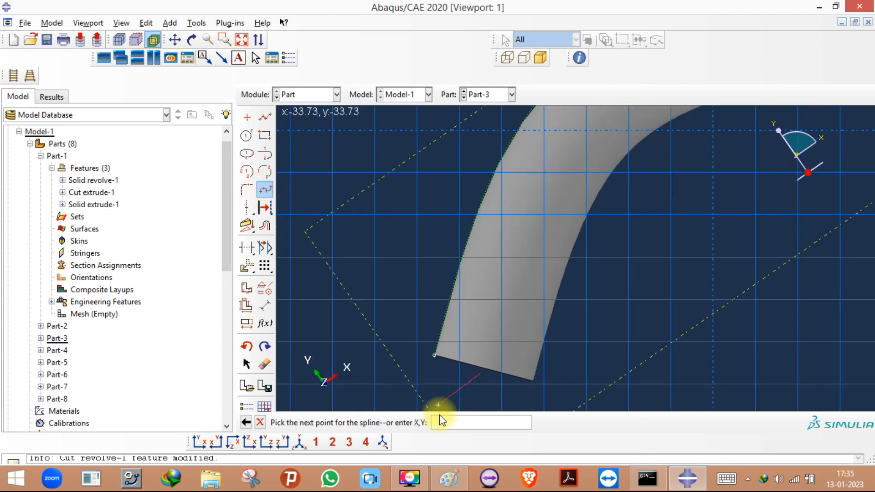
scroll(464, 395, "up", 1)
left_click(514, 256)
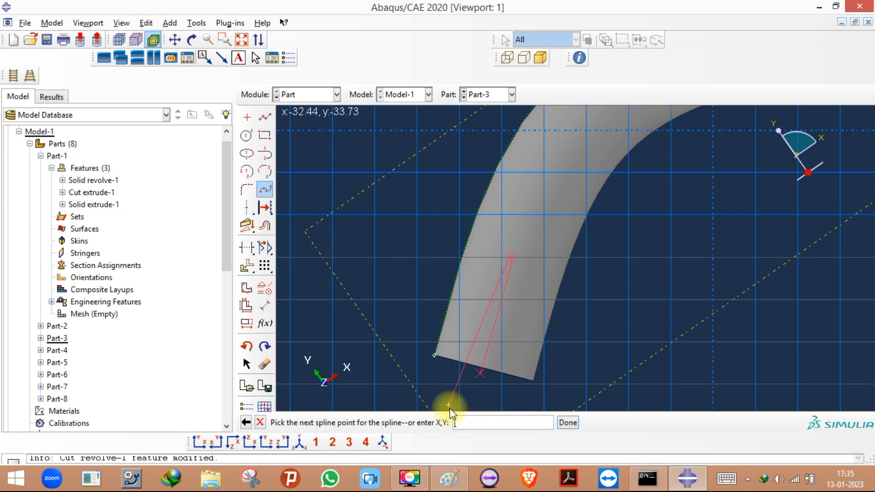
scroll(515, 258, "down", 2)
left_click(555, 218)
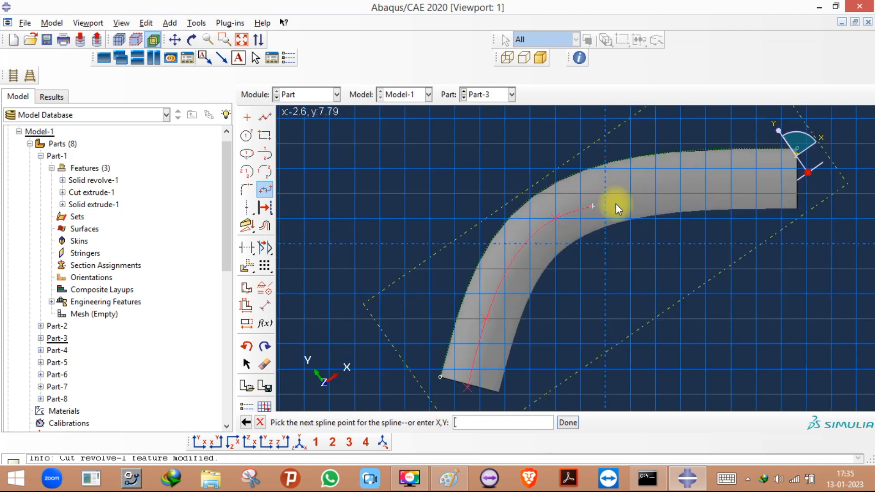
left_click(699, 181)
left_click(807, 172)
left_click(839, 174)
middle_click(541, 333)
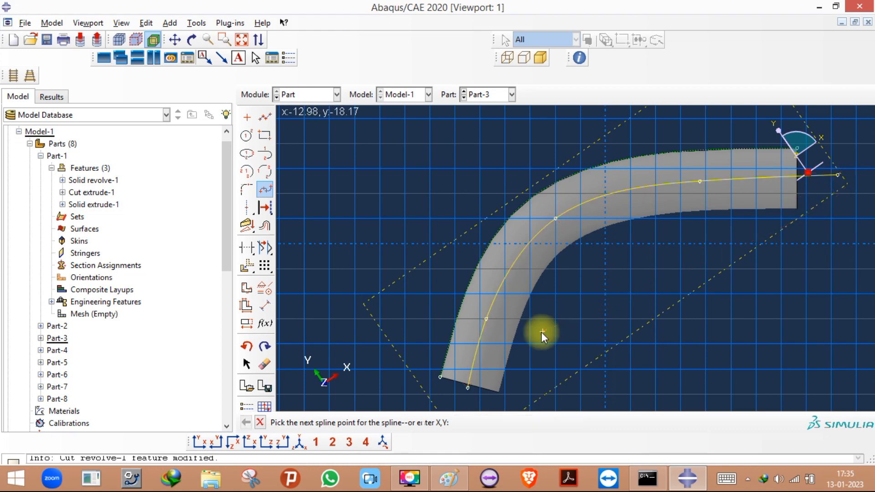
left_click(259, 427)
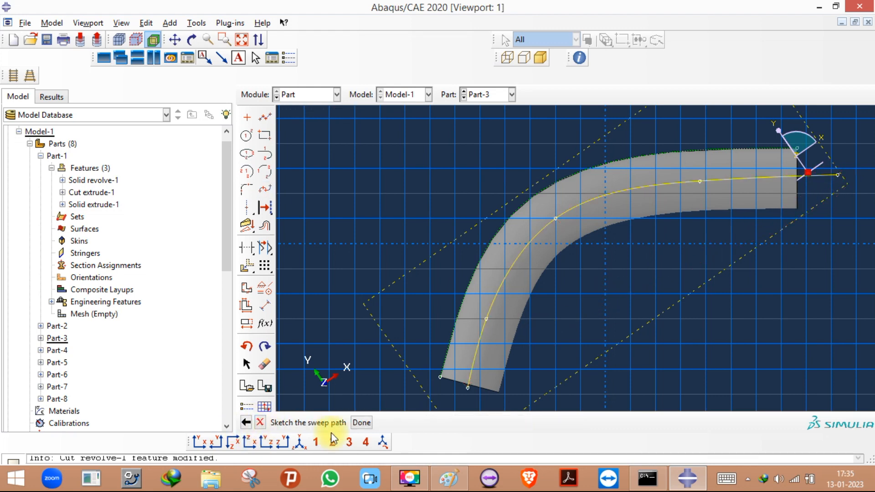
left_click(362, 422)
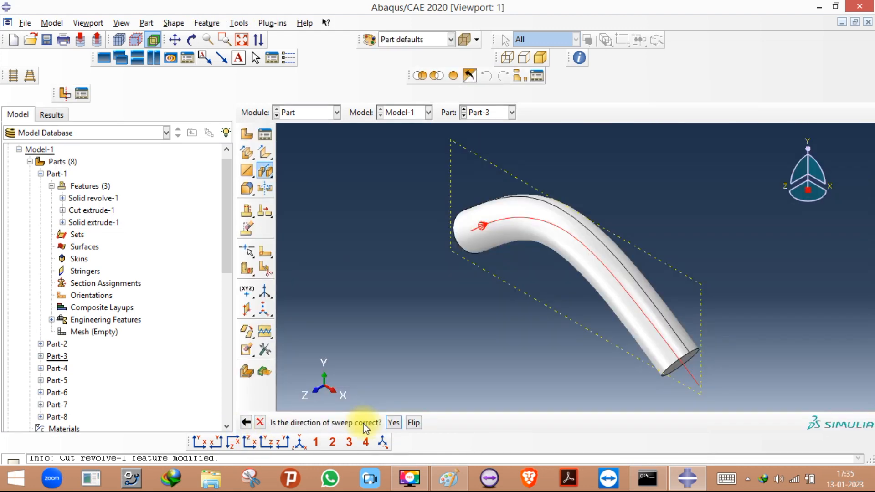
Check the sweep arrow against the bar and accept the direction running from the end face into the bar.
left_click(192, 40)
left_click_drag(478, 214, 593, 220)
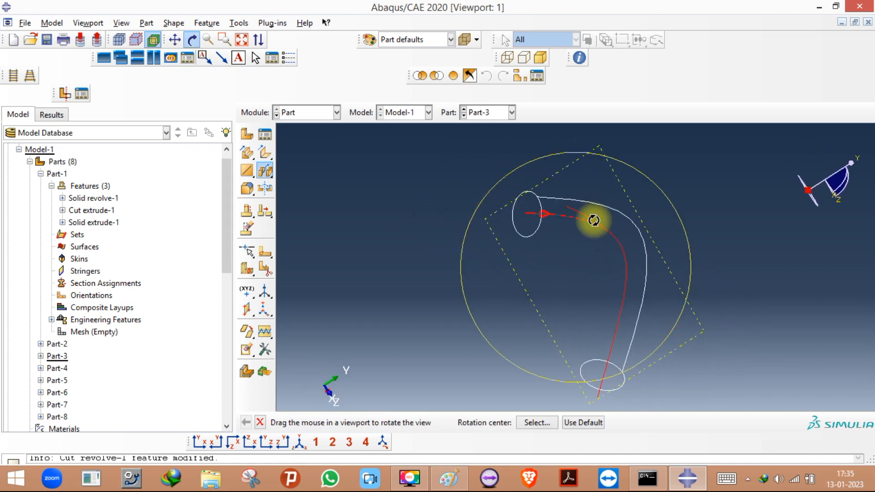
left_click(192, 39)
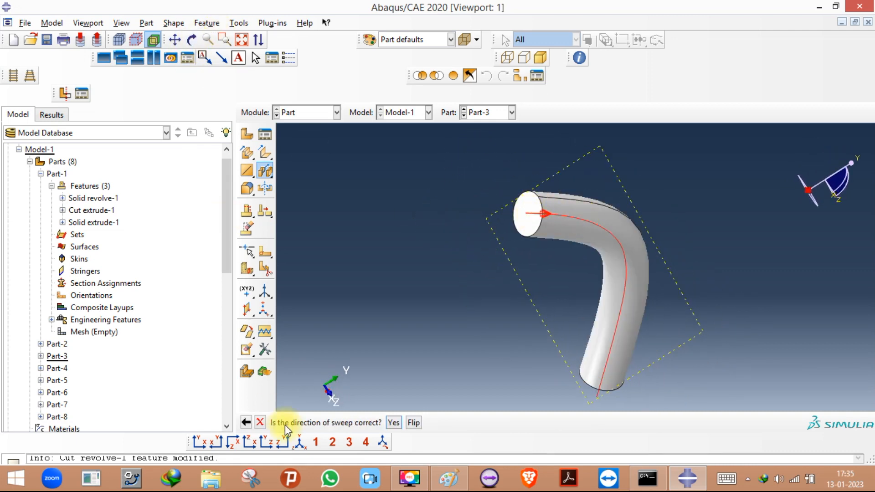
left_click(396, 423)
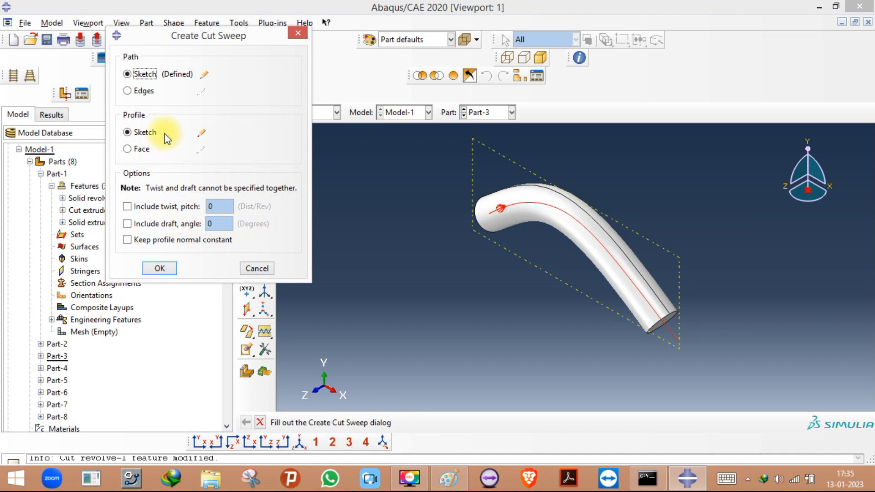
Open the sweep profile sketch with a specified plane, the bar's circular end face at the path start, oriented by its rim edge.
left_click(199, 133)
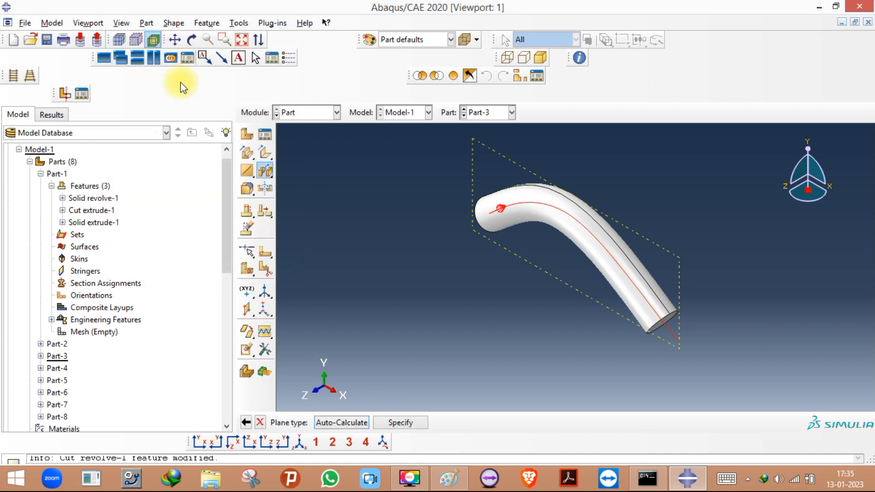
left_click_drag(456, 255, 644, 263)
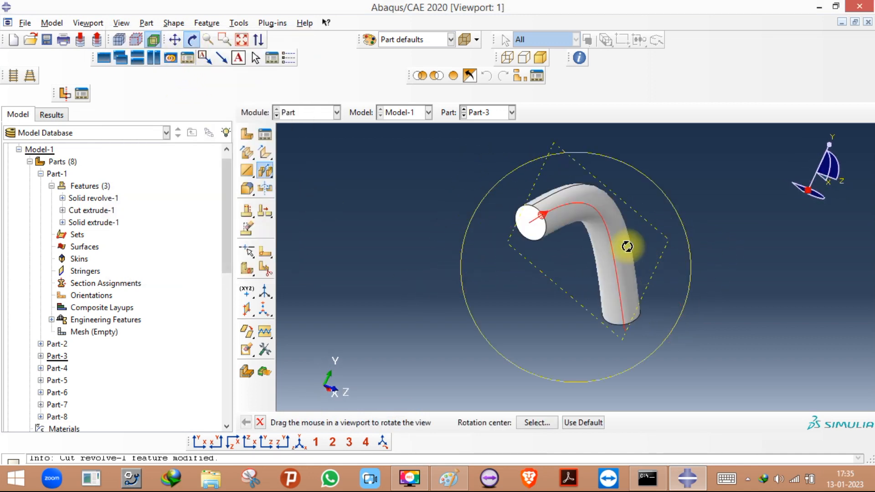
left_click(193, 44)
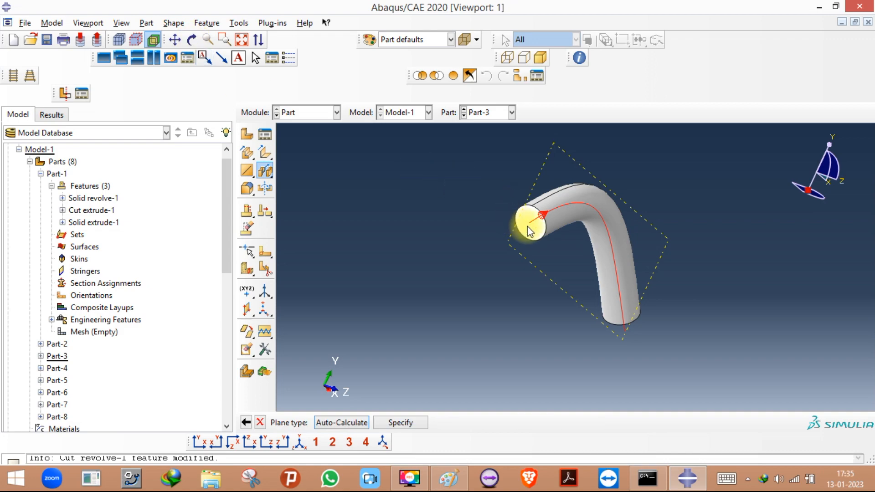
left_click(381, 424)
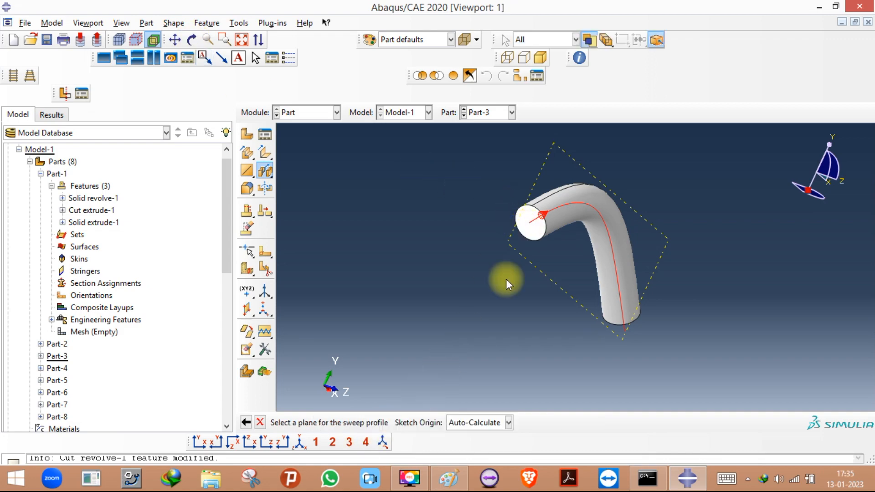
left_click(535, 231)
left_click(545, 223)
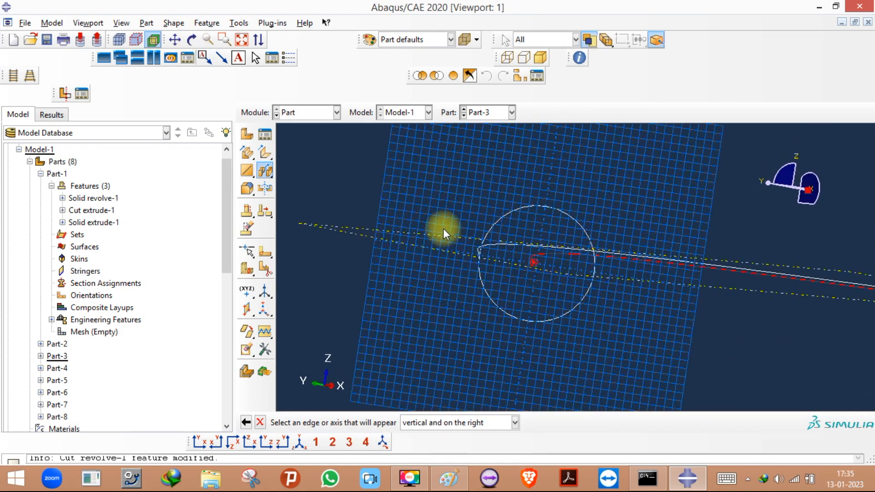
left_click(445, 228)
Sketch a circular profile of about 1.5 radius at the end face's centre and create the swept cut through the bent bar.
left_click(246, 136)
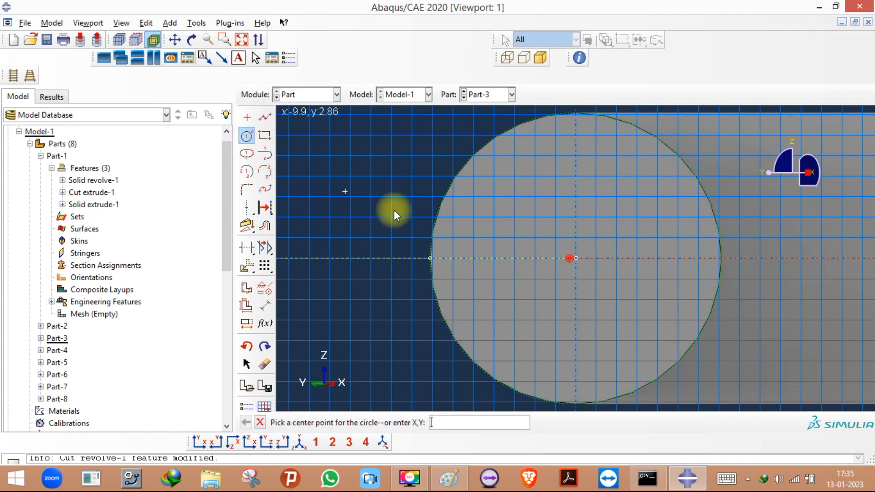
left_click(576, 263)
left_click(538, 259)
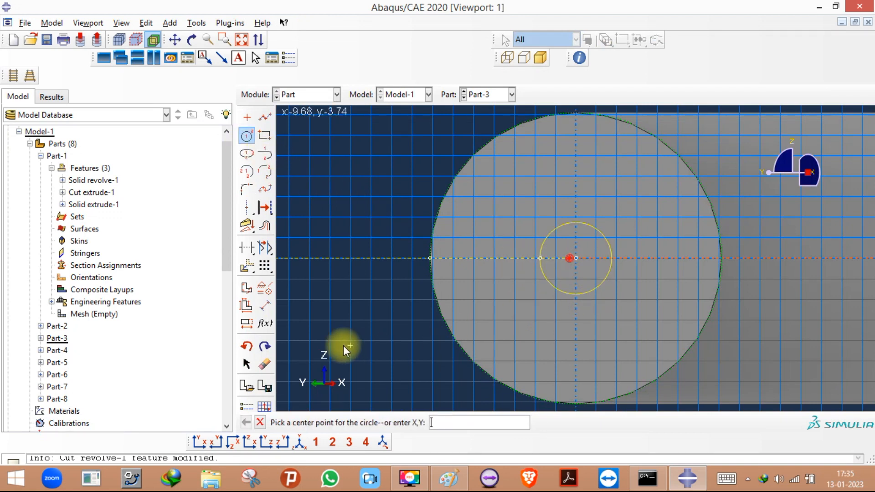
left_click(260, 422)
left_click(362, 425)
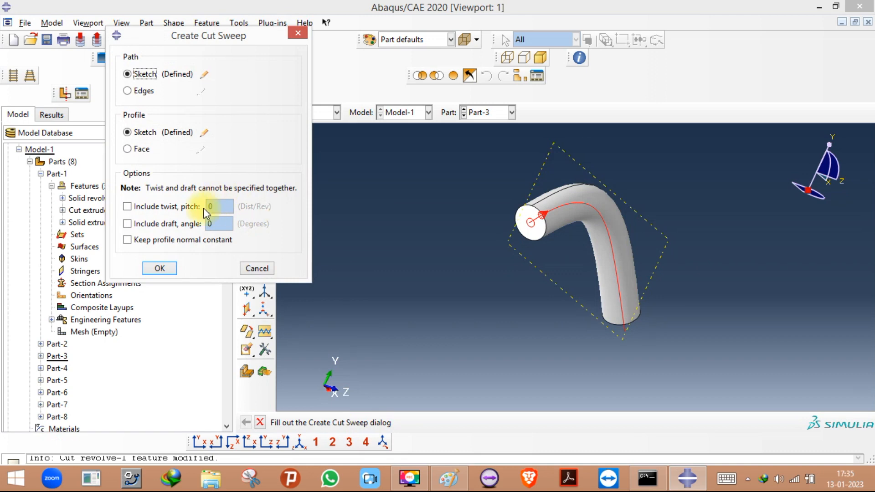
left_click(160, 268)
scroll(588, 207, "up", 3)
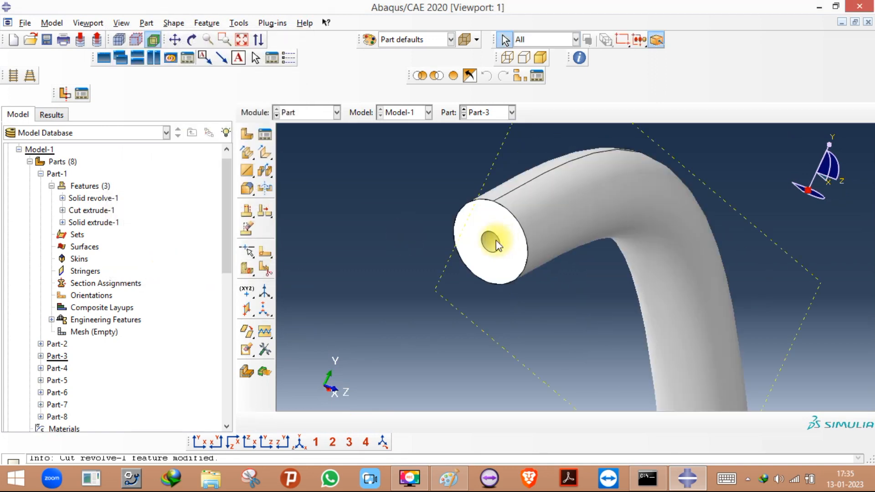
left_click(191, 39)
mouse_move(585, 250)
left_mouse_down()
mouse_move(540, 196)
mouse_move(586, 214)
mouse_move(531, 207)
mouse_move(545, 220)
mouse_move(511, 262)
left_mouse_up()
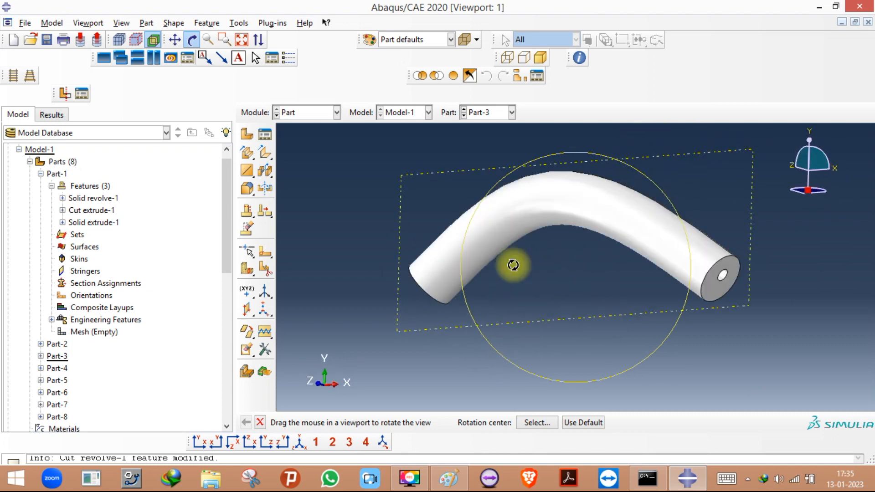
Start a lofted cut on the bent bar.
left_click(263, 176)
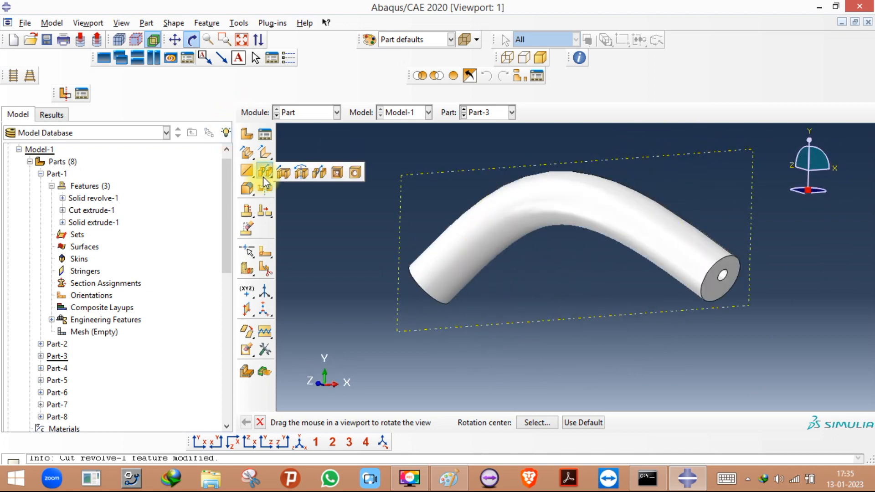
left_click(336, 172)
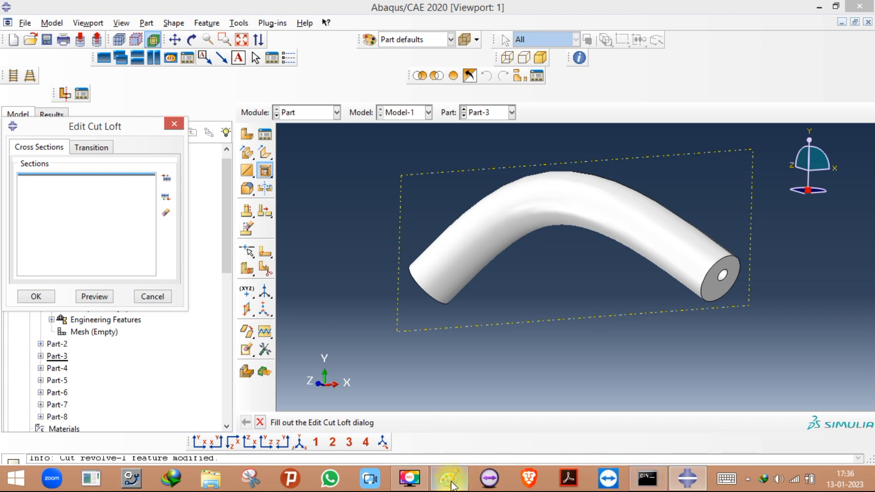
Switch to Paint and sketch a tapered solid joining a small ellipse to a larger base, with a small hole in its upper face.
mouse_move(452, 485)
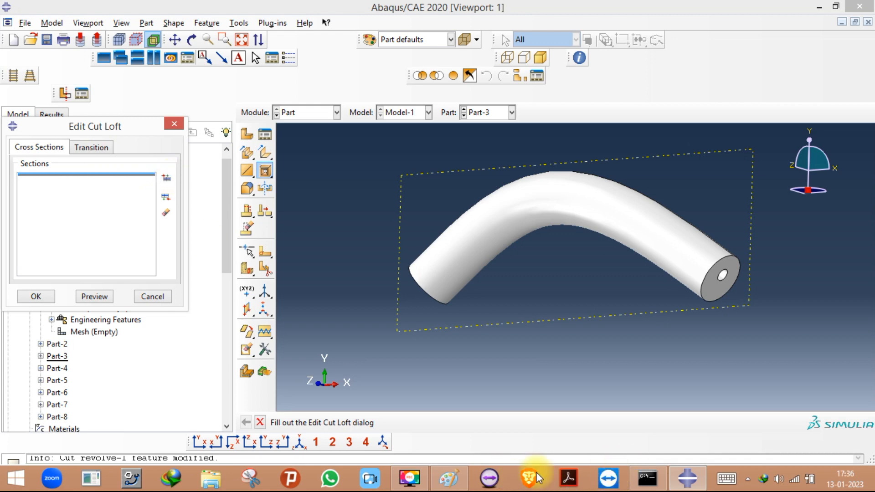
left_click(446, 482)
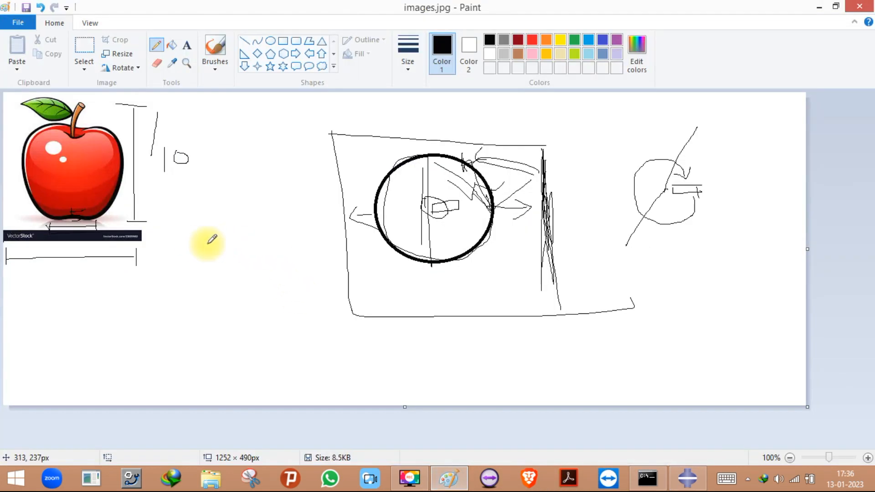
mouse_move(222, 236)
left_mouse_down()
mouse_move(236, 244)
mouse_move(223, 237)
left_mouse_up()
mouse_move(184, 283)
left_mouse_down()
mouse_move(242, 316)
mouse_move(242, 292)
mouse_move(183, 279)
left_mouse_up()
left_click_drag(223, 237, 182, 282)
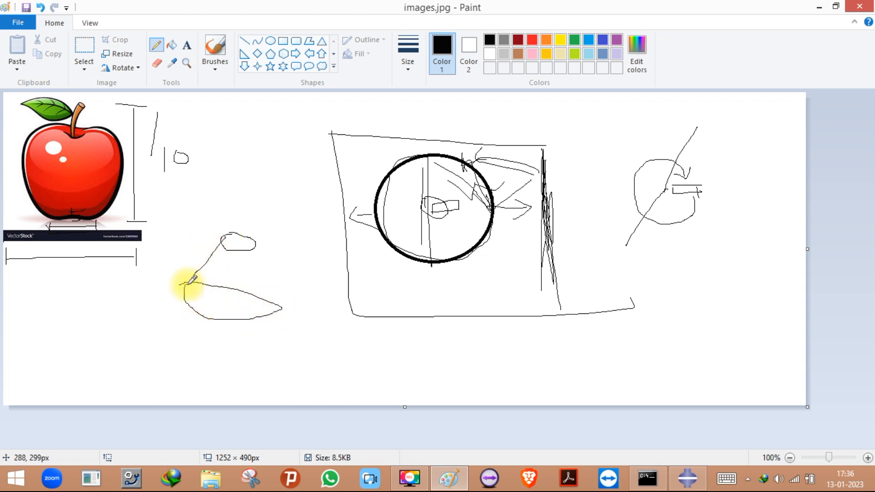
left_click_drag(256, 242, 277, 309)
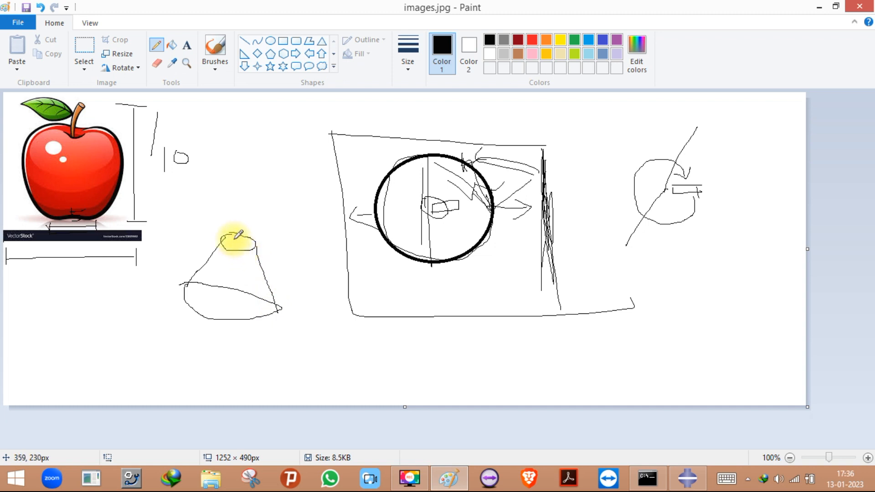
mouse_move(231, 244)
left_mouse_down()
mouse_move(241, 237)
mouse_move(231, 239)
mouse_move(259, 264)
mouse_move(271, 305)
left_mouse_up()
mouse_move(223, 242)
left_mouse_down()
mouse_move(196, 264)
mouse_move(215, 242)
left_mouse_up()
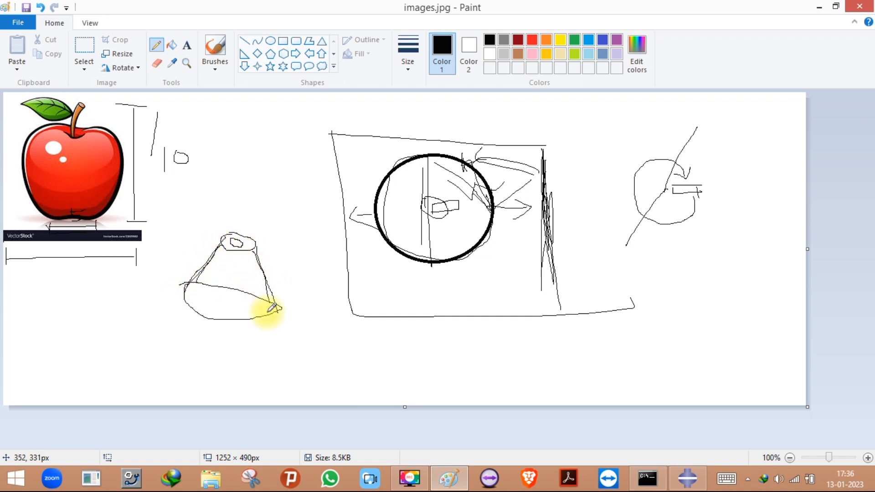
Switch back to Abaqus/CAE and set the loft transition to specified tangencies, using Specify for the start and Radial for the end.
left_click(687, 478)
left_click(101, 149)
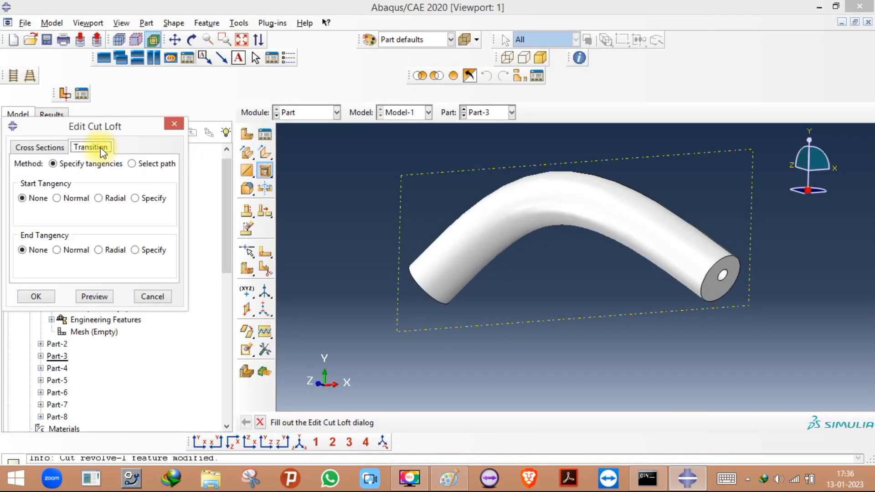
left_click(132, 163)
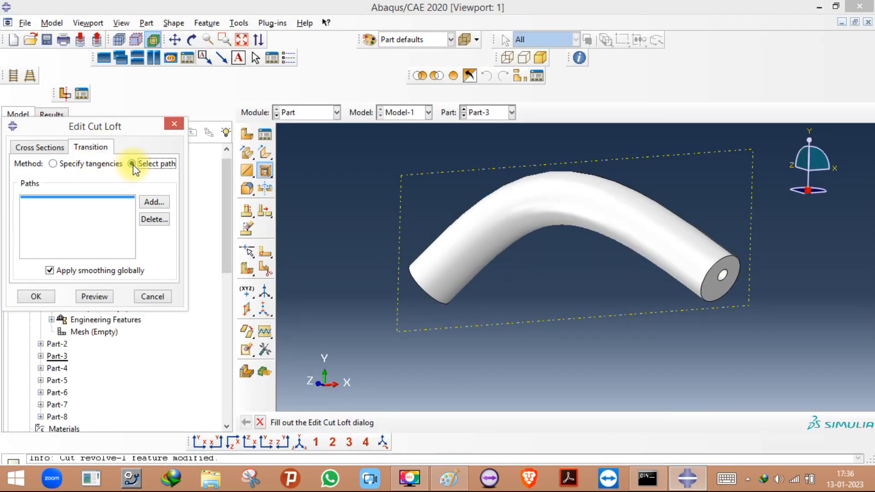
left_click(73, 163)
left_click(58, 198)
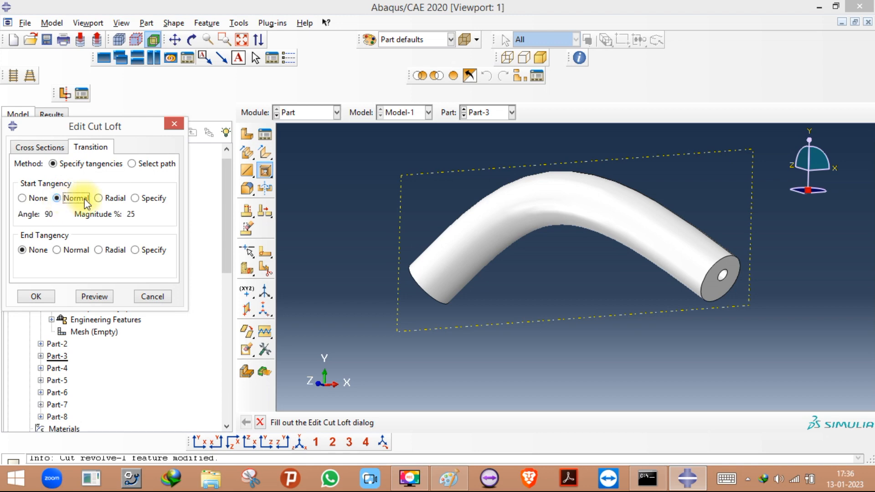
left_click(108, 199)
left_click(135, 199)
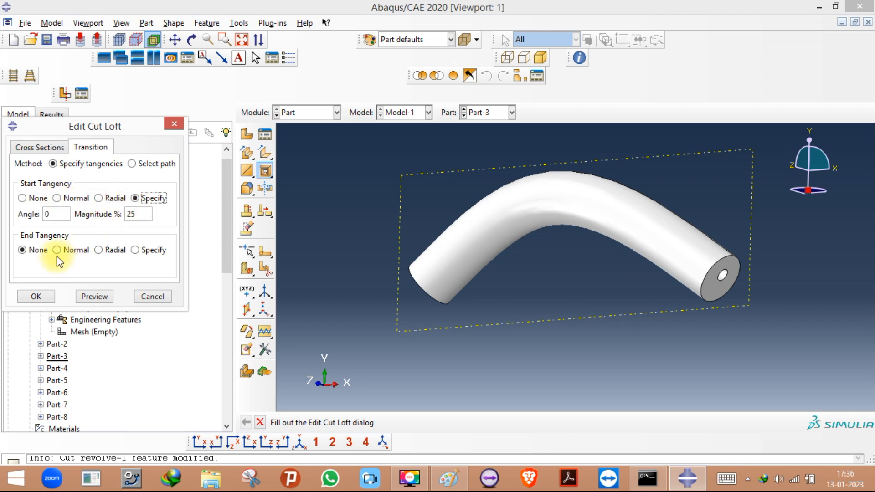
left_click(73, 250)
left_click(96, 250)
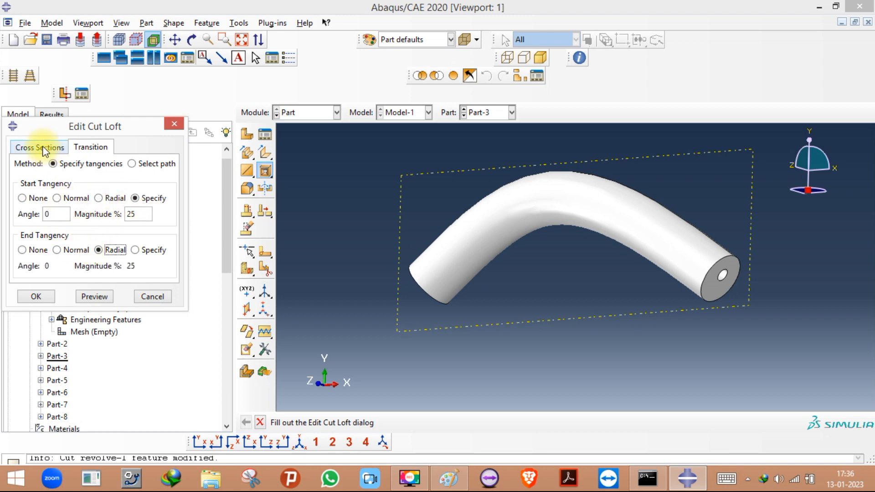
Define the first loft section from the outer rim of the bar's end with the hole, and try to create the loft.
left_click(41, 146)
left_click(165, 179)
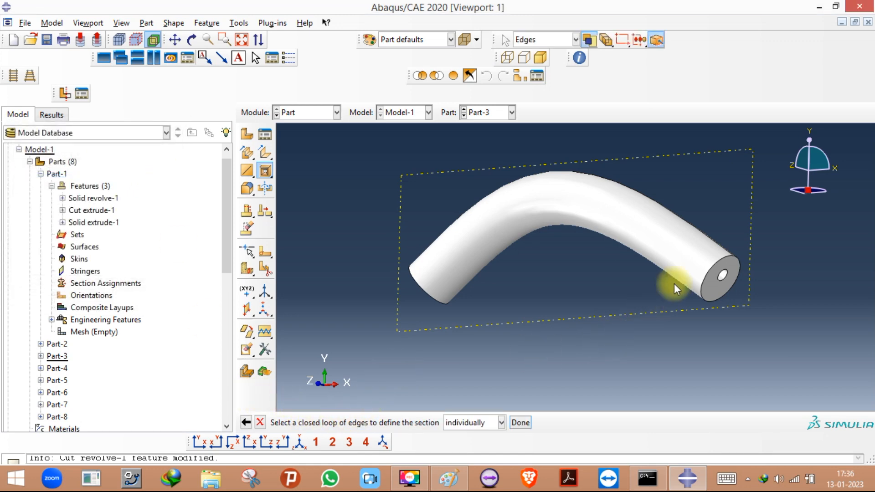
left_click(704, 276)
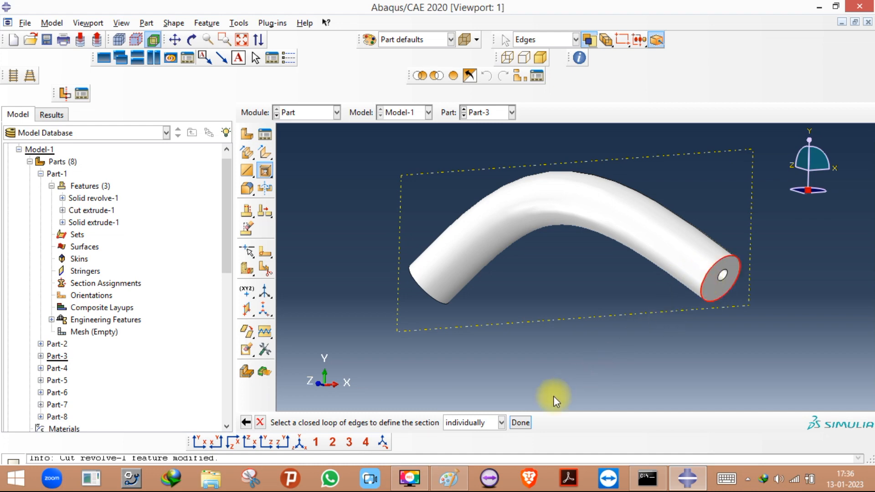
left_click(513, 420)
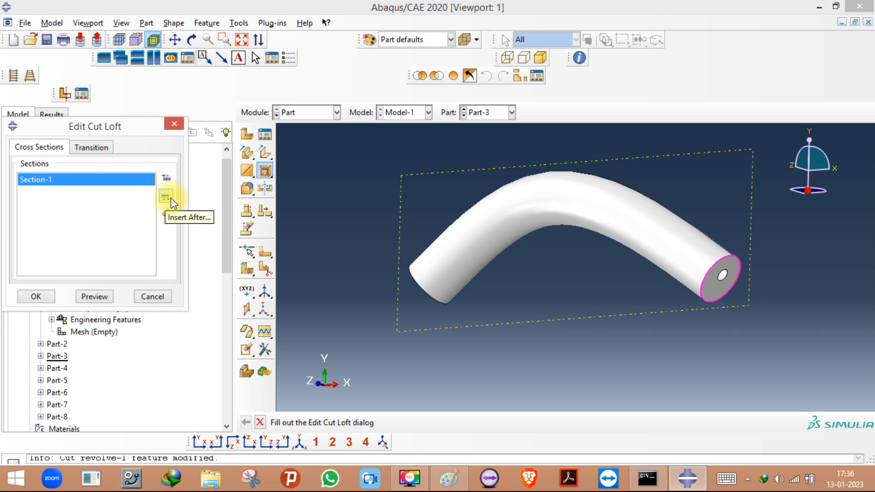
left_click(36, 299)
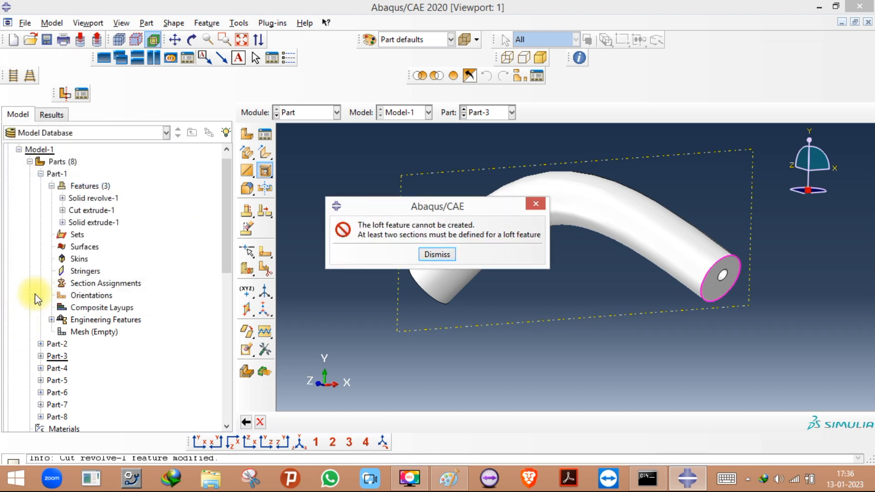
left_click(436, 251)
Add the rim of the bar's opposite end as a section after the first one and create the lofted cut.
left_click(166, 197)
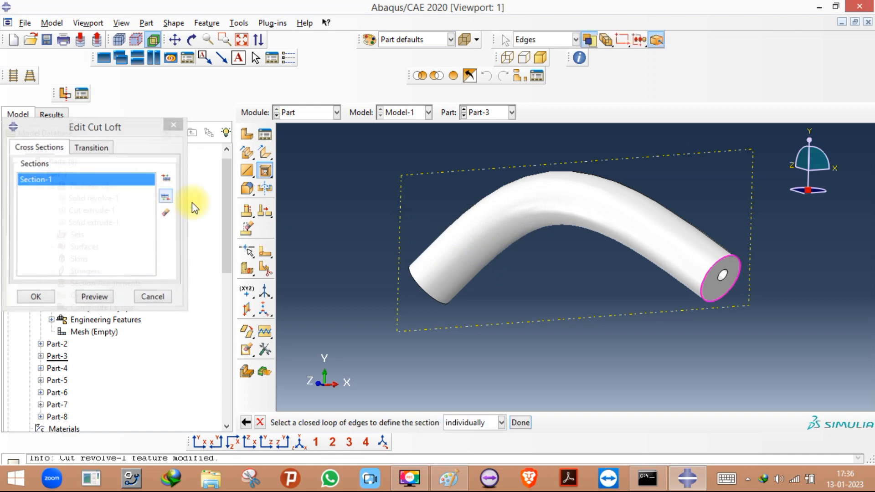
left_click(434, 298)
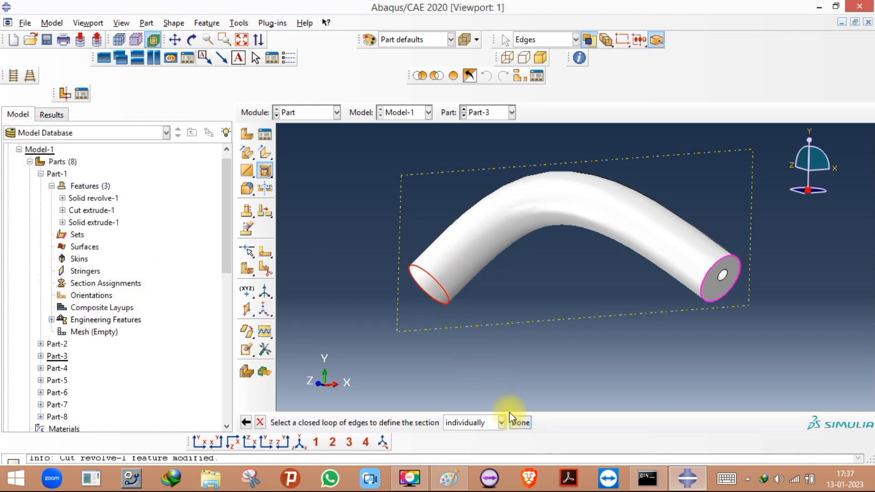
left_click(520, 422)
left_click(42, 297)
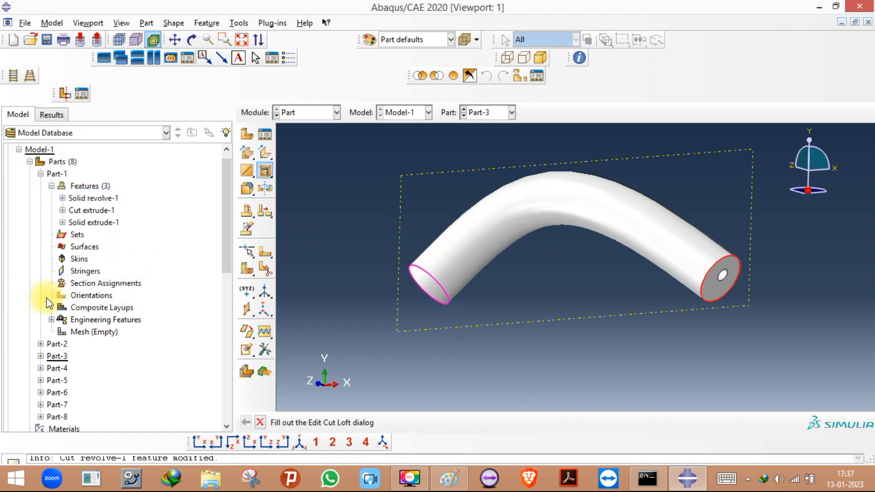
left_click(191, 40)
left_click_drag(556, 256, 528, 227)
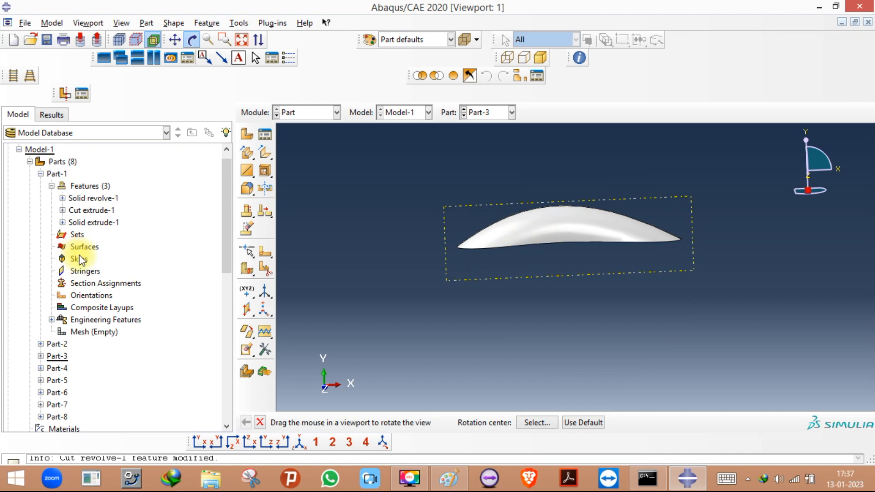
Suppress the Cut Loft-1 feature of Part-3 to compare the bar's shape without it, and resume the feature.
left_click(41, 356)
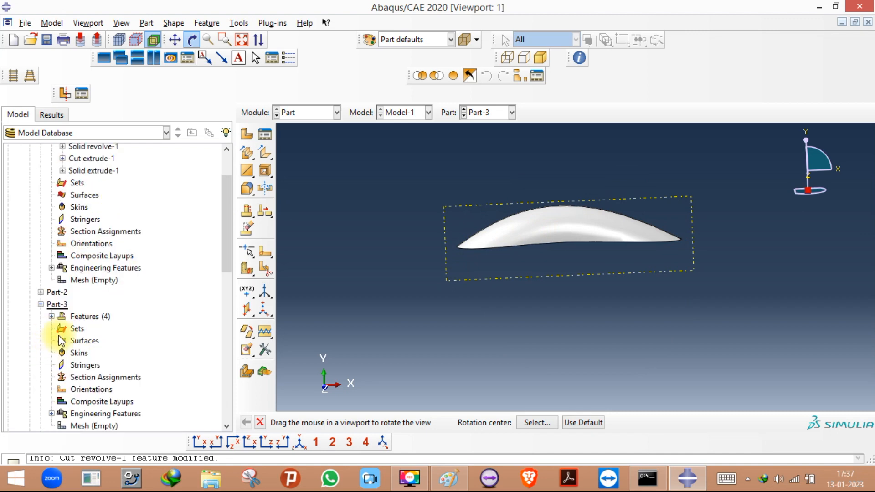
left_click(51, 316)
right_click(87, 367)
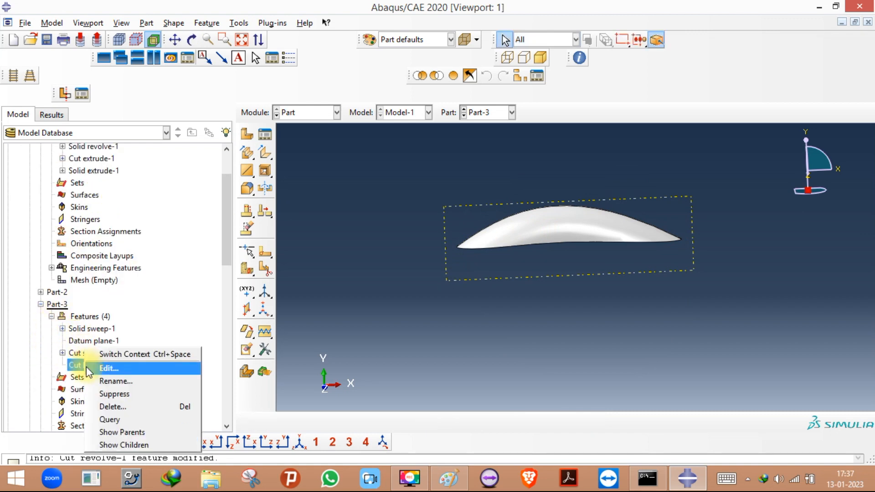
left_click(119, 392)
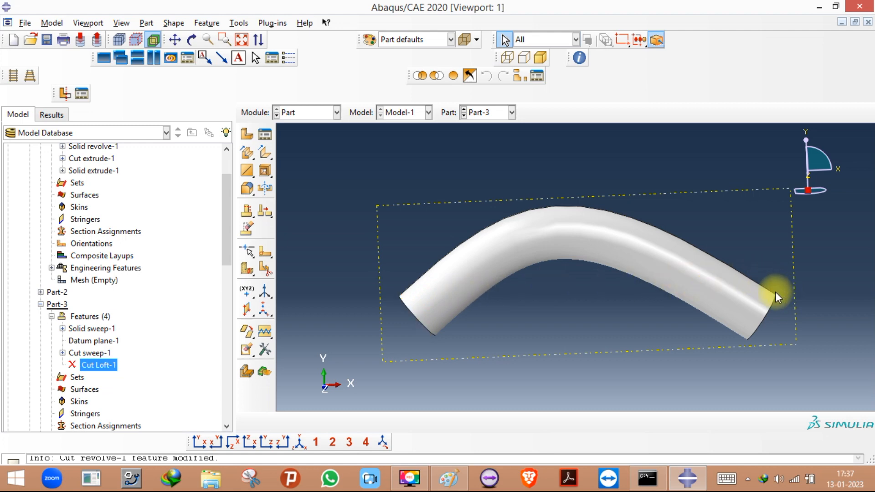
right_click(94, 363)
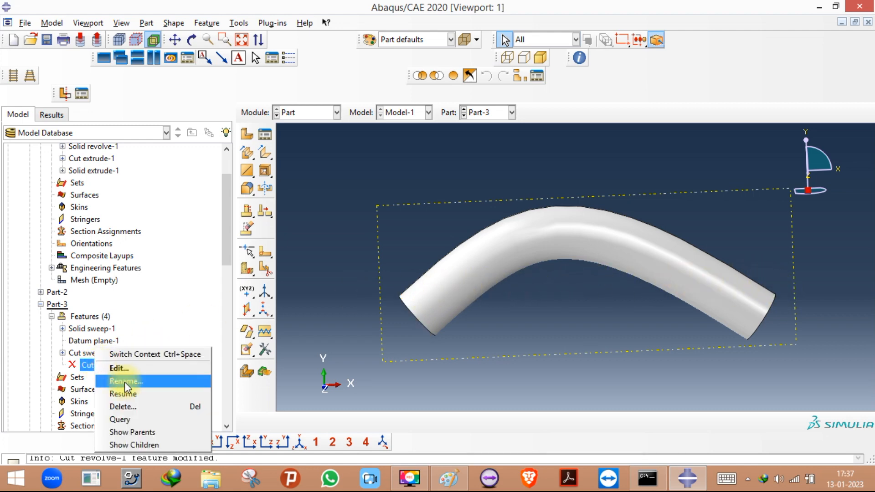
left_click(125, 392)
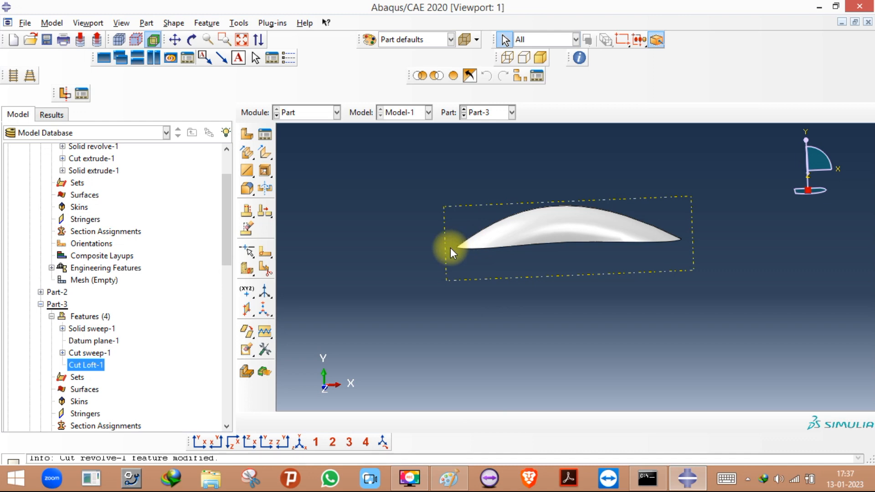
left_click(192, 40)
Switch to Paint and sketch an arched bar with a section outline at each end and long curves running across from both ends.
left_click(465, 479)
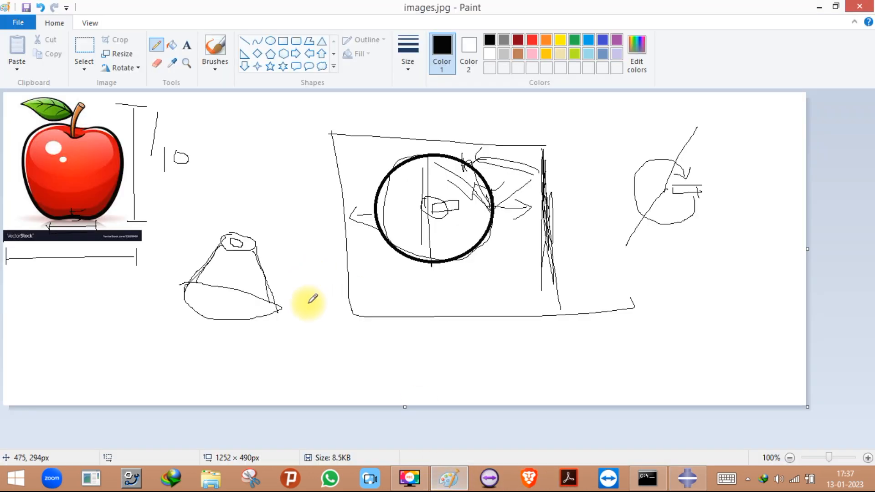
mouse_move(325, 340)
left_mouse_down()
mouse_move(338, 359)
mouse_move(319, 342)
left_mouse_up()
mouse_move(527, 339)
left_mouse_down()
mouse_move(539, 361)
mouse_move(530, 339)
left_mouse_up()
left_click_drag(333, 349, 520, 336)
mouse_move(320, 332)
left_mouse_down()
mouse_move(338, 311)
mouse_move(531, 343)
mouse_move(524, 348)
mouse_move(539, 341)
left_mouse_up()
mouse_move(342, 343)
left_mouse_down()
mouse_move(320, 356)
mouse_move(319, 343)
mouse_move(464, 332)
mouse_move(627, 277)
left_mouse_up()
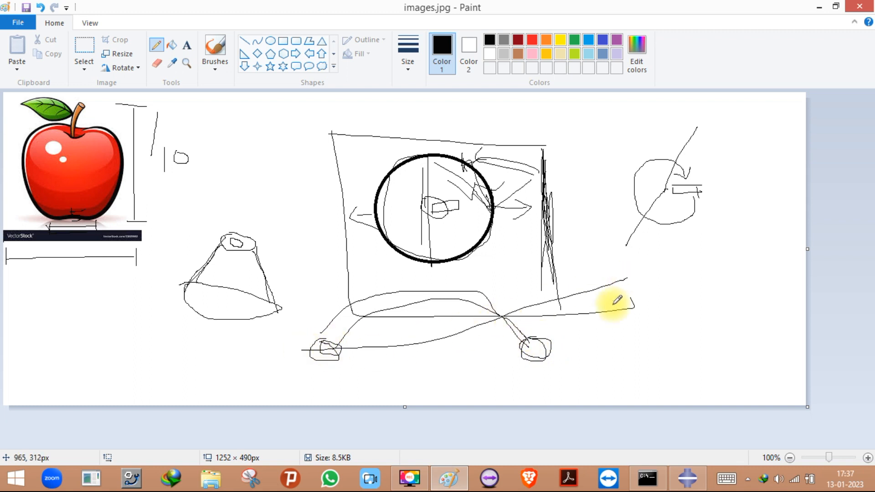
left_click_drag(542, 352, 311, 321)
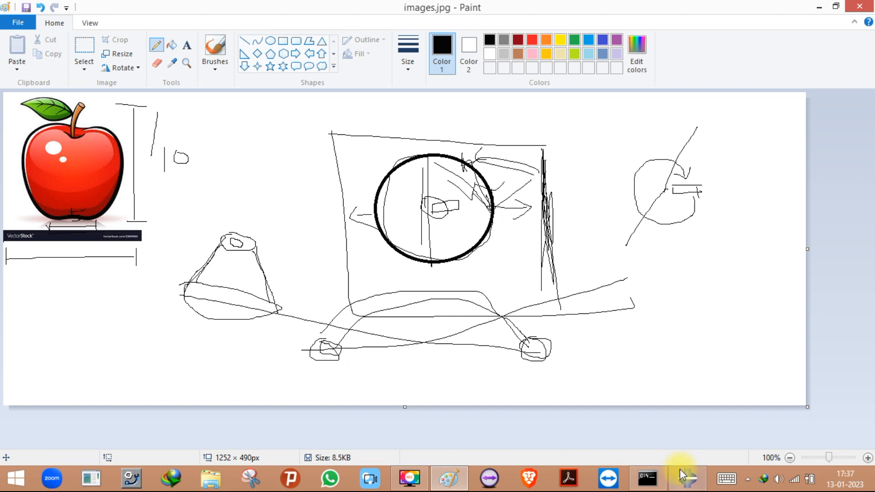
Return to Abaqus/CAE and toggle the lofted cut of Part-3 between suppressed and resumed again.
left_click(683, 476)
right_click(92, 364)
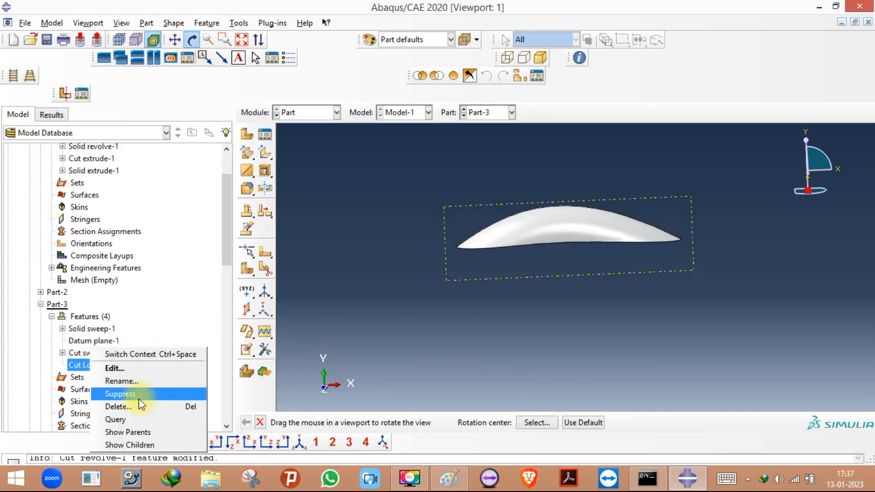
left_click(139, 397)
right_click(98, 356)
left_click(88, 362)
right_click(88, 362)
left_click(141, 395)
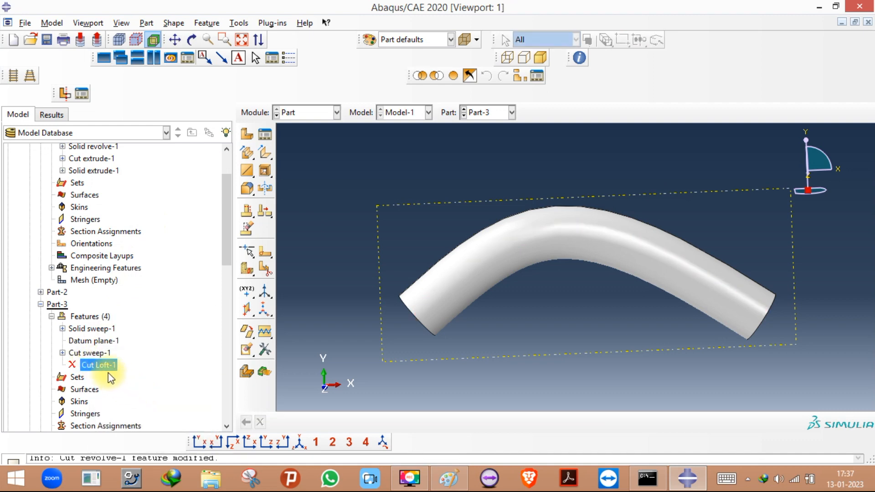
Try to edit the parameters of the Cut Loft-1 feature.
right_click(108, 368)
left_click(127, 370)
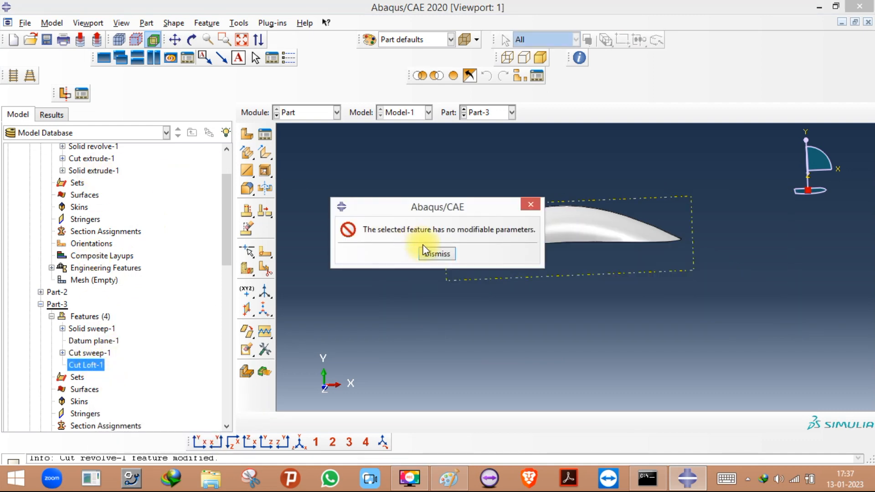
left_click(433, 254)
Turn on the option to keep the profile normal constant for Part-3's Cut sweep-1 feature and apply it.
right_click(87, 353)
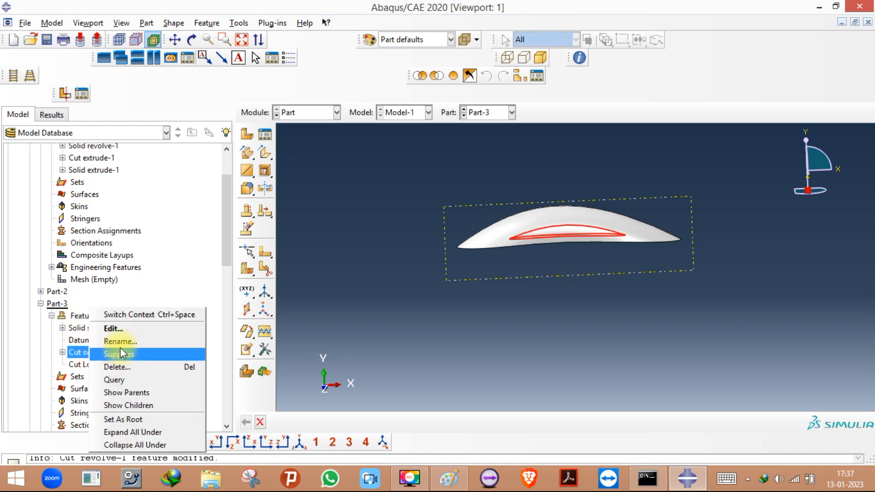
left_click(122, 328)
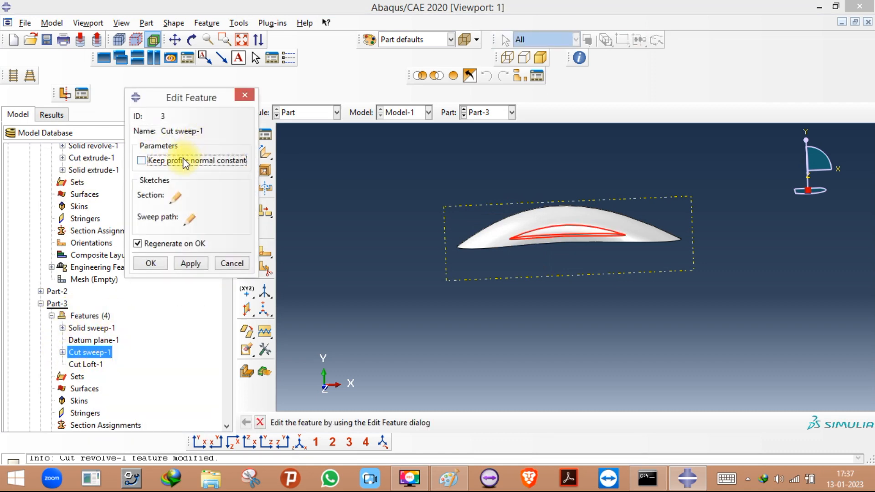
left_click(194, 266)
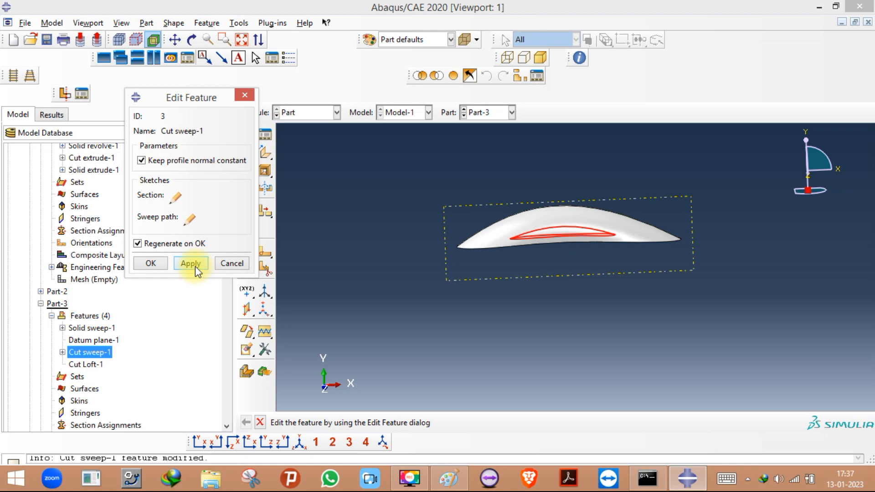
Open the section sketch of Cut sweep-1 for viewing, discard the sketch session and close the feature editor.
left_click(175, 197)
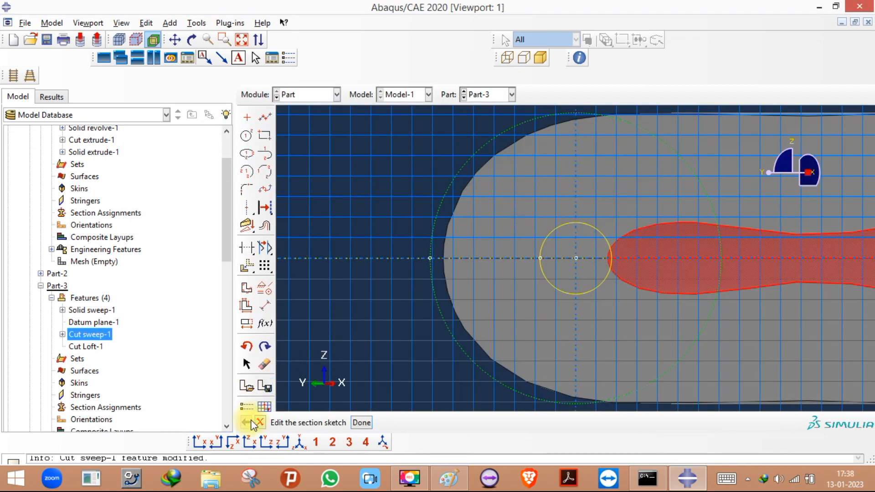
left_click(260, 422)
left_click(390, 264)
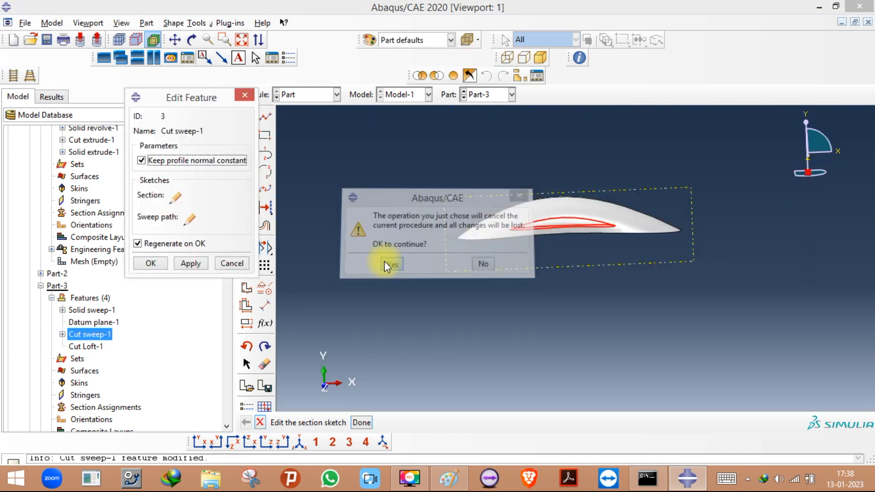
left_click(232, 260)
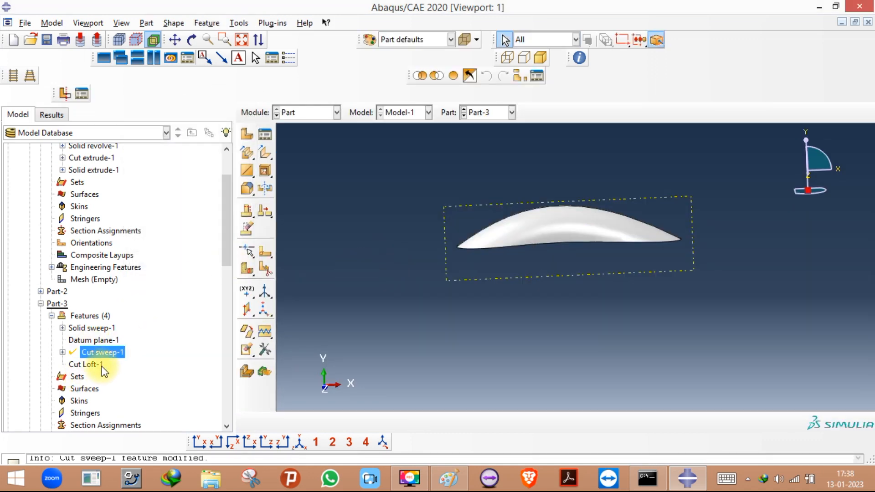
Try once more to open the Cut Loft-1 feature of Part-3 for editing.
left_click(203, 22)
left_click(214, 47)
right_click(82, 368)
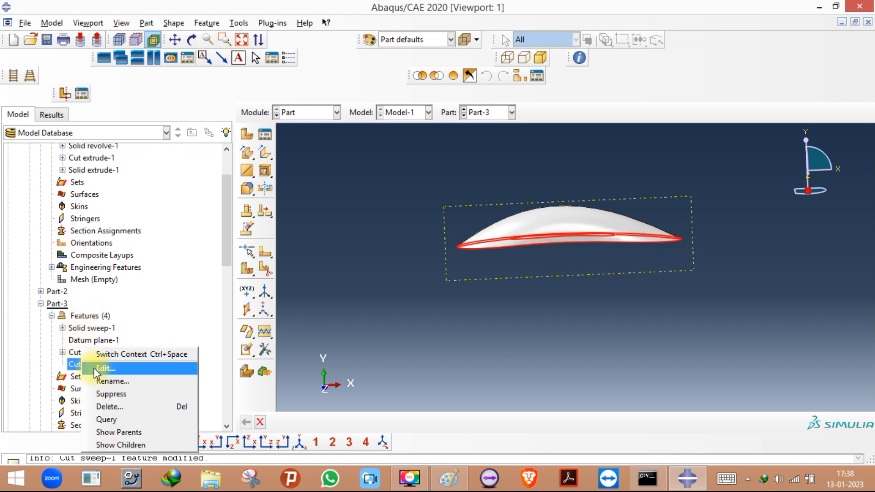
left_click(94, 368)
left_click(437, 255)
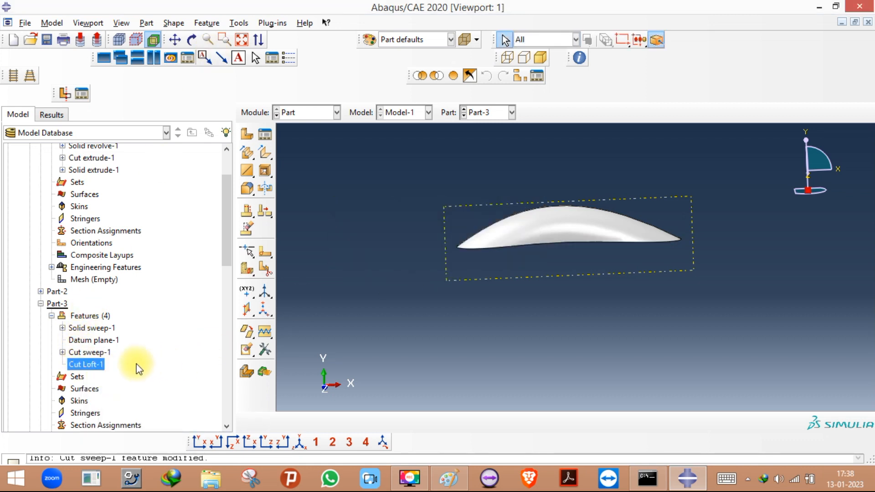
Delete the Cut Loft-1 feature from Part-3 and confirm the deletion.
right_click(87, 364)
left_click(121, 404)
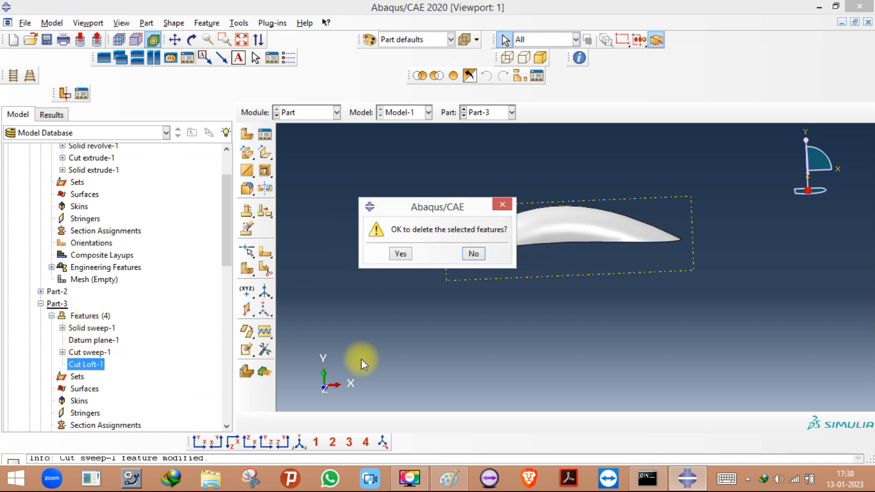
left_click(400, 255)
Try to create a through-all circular hole cut on the bent bar's end face, directed into the bar.
left_click_drag(263, 172, 352, 172)
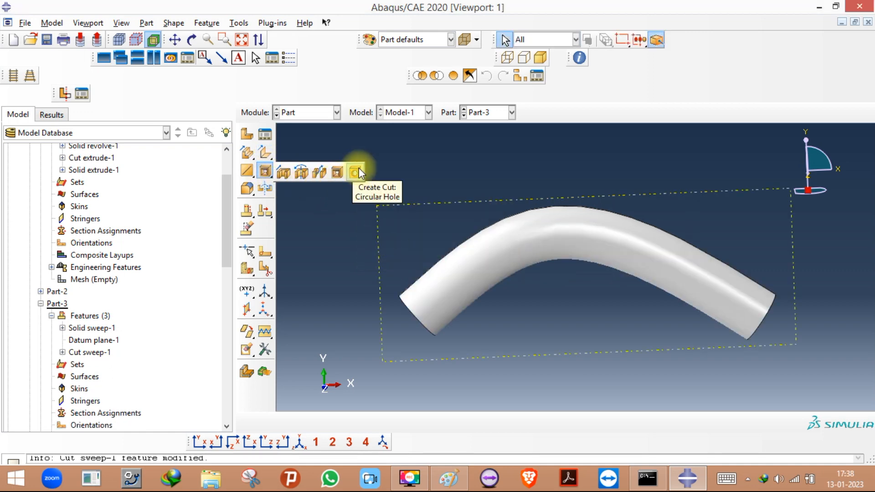
left_click_drag(359, 170, 358, 169)
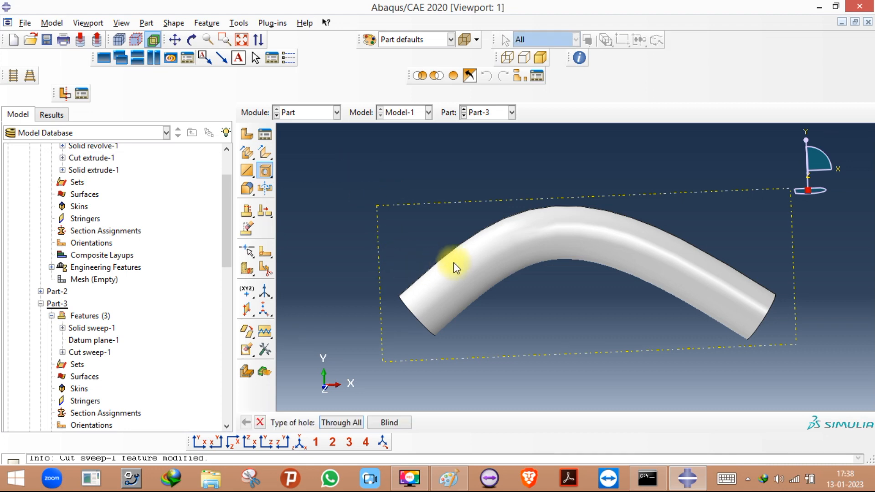
left_click(353, 422)
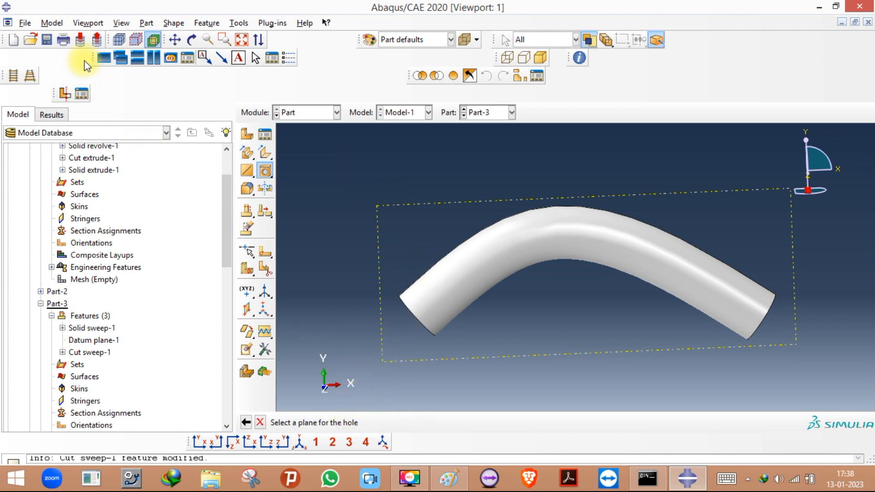
left_click(191, 39)
left_click_drag(554, 308, 670, 233)
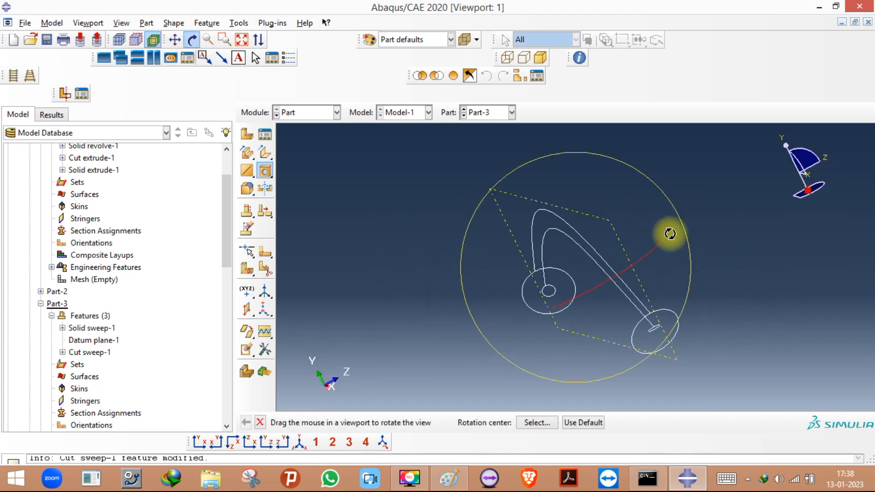
left_click(192, 39)
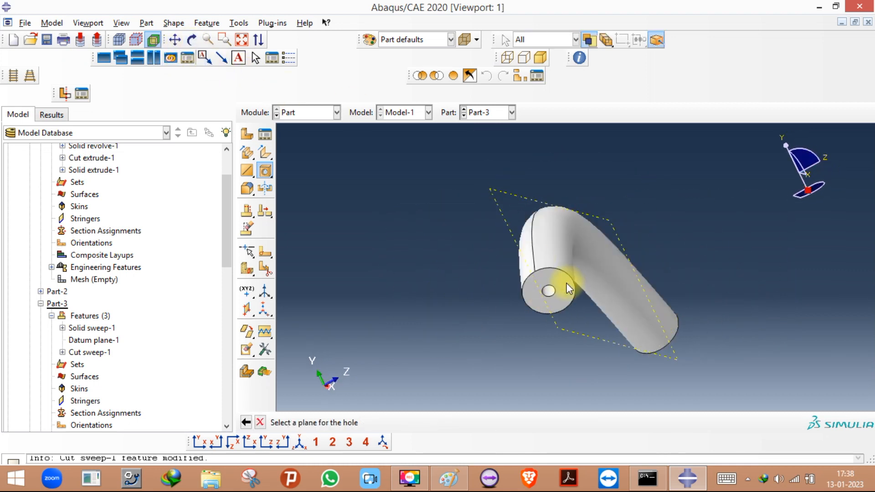
left_click(562, 299)
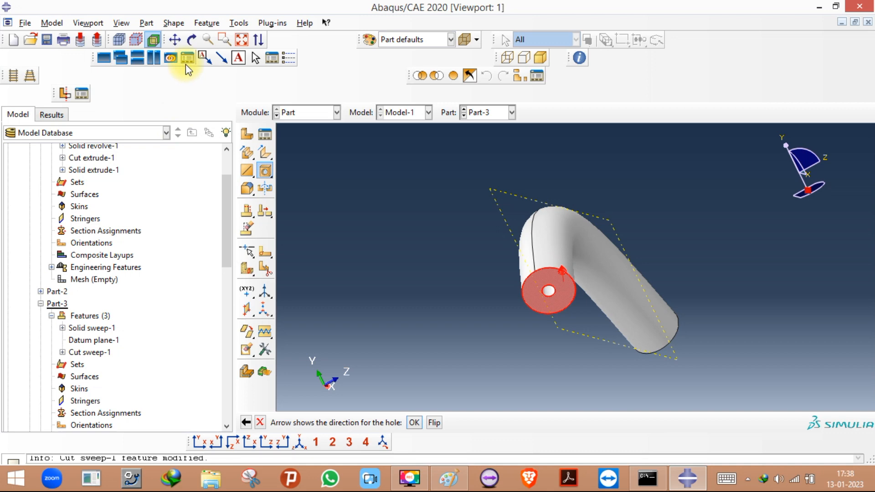
left_click(192, 40)
left_click_drag(724, 275, 501, 314)
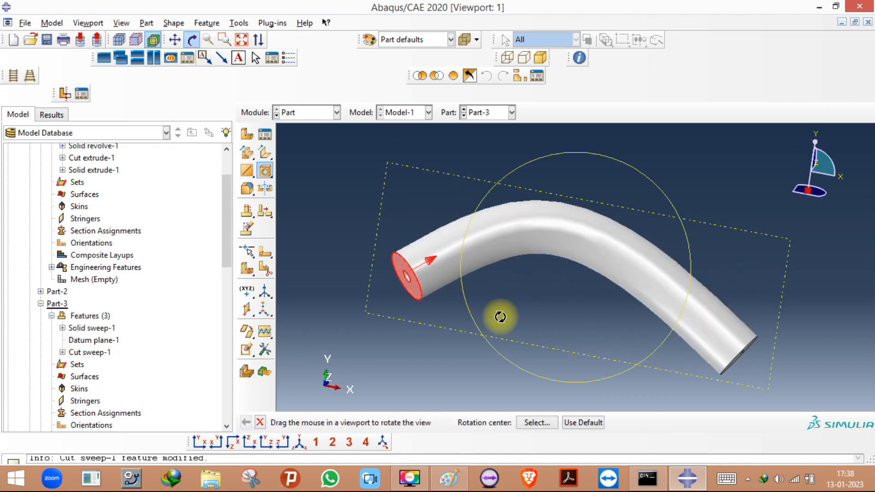
left_click(258, 422)
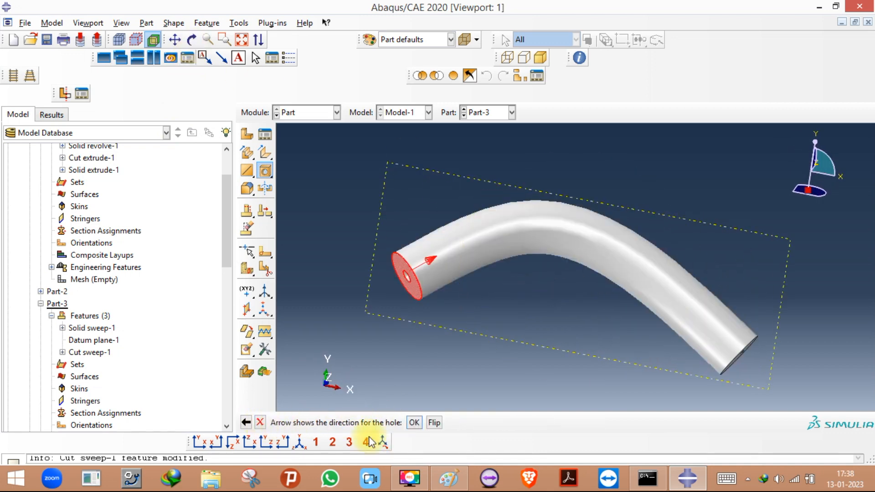
left_click(411, 423)
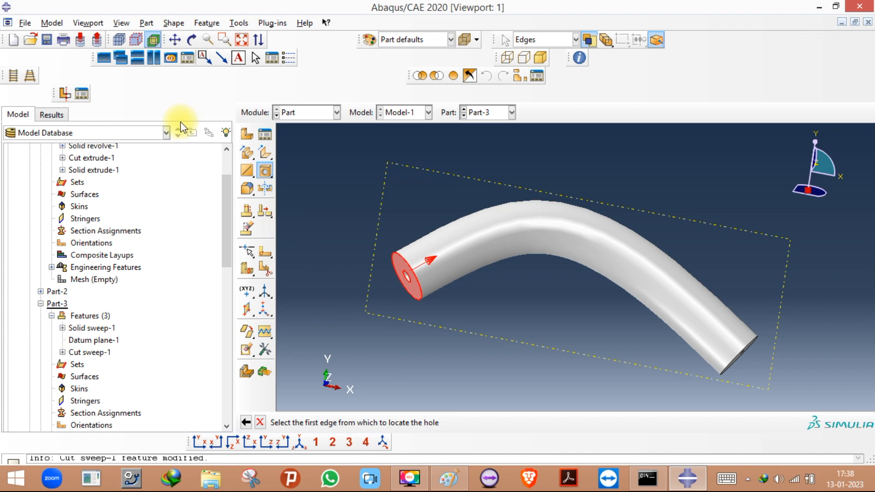
left_click(258, 423)
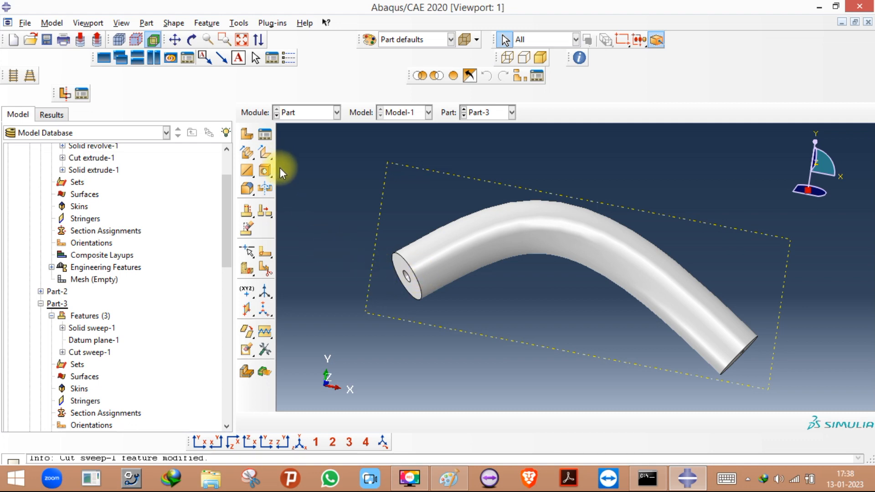
left_click(264, 170)
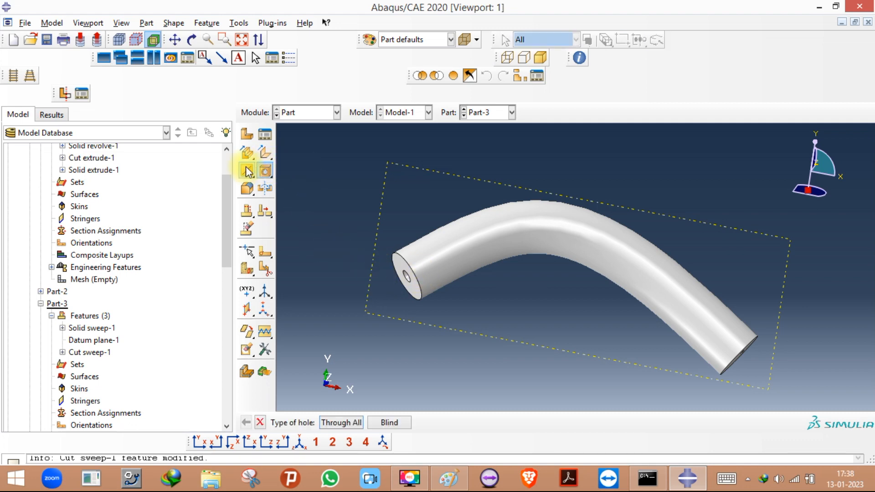
left_click(296, 113)
left_click(290, 126)
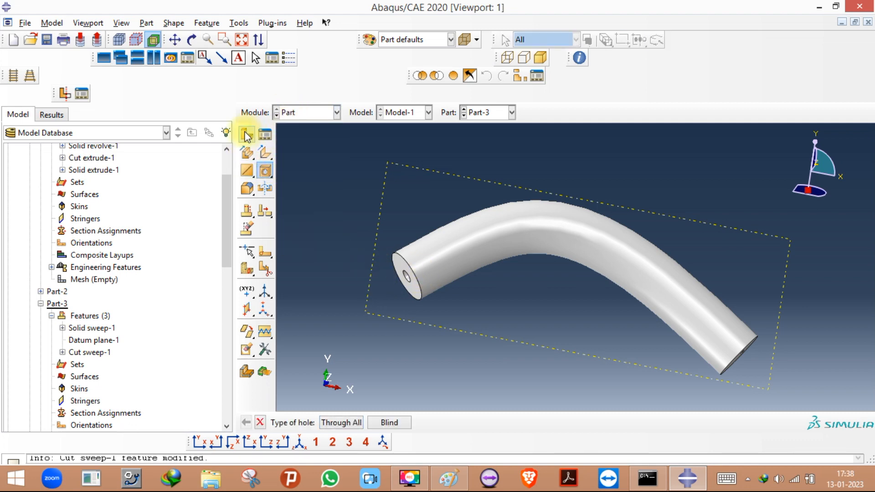
left_click(247, 133)
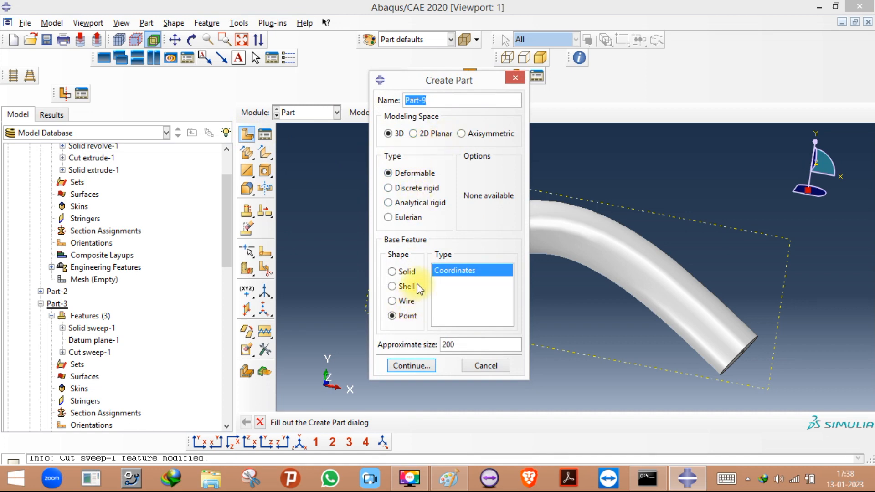
left_click(410, 365)
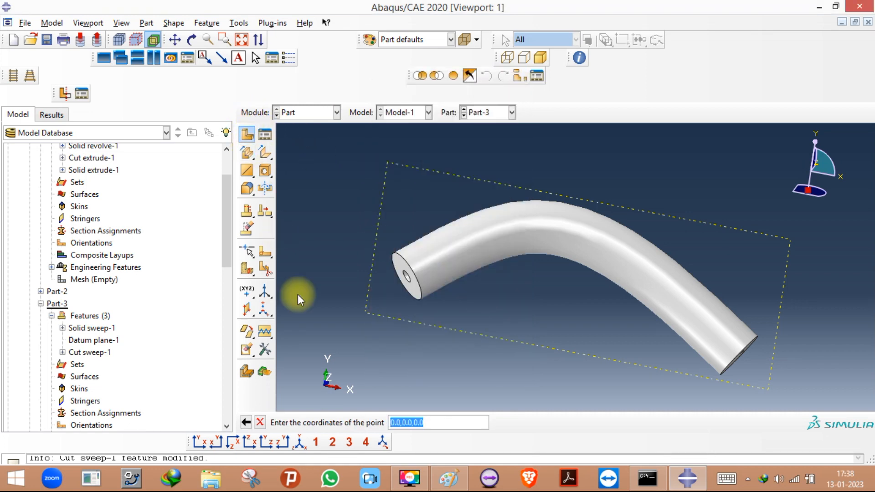
left_click(260, 422)
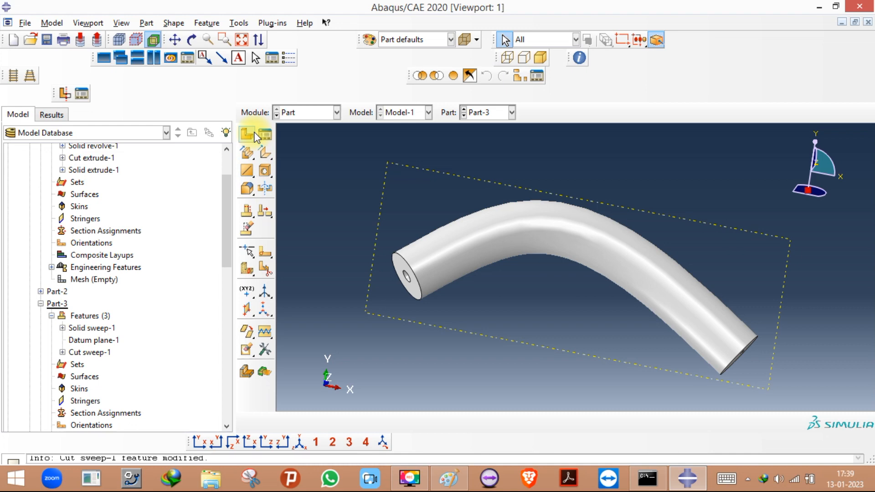
Create a 3D deformable part named Part-9 with a solid extrusion base feature and an approximate size of 200.
left_click(255, 136)
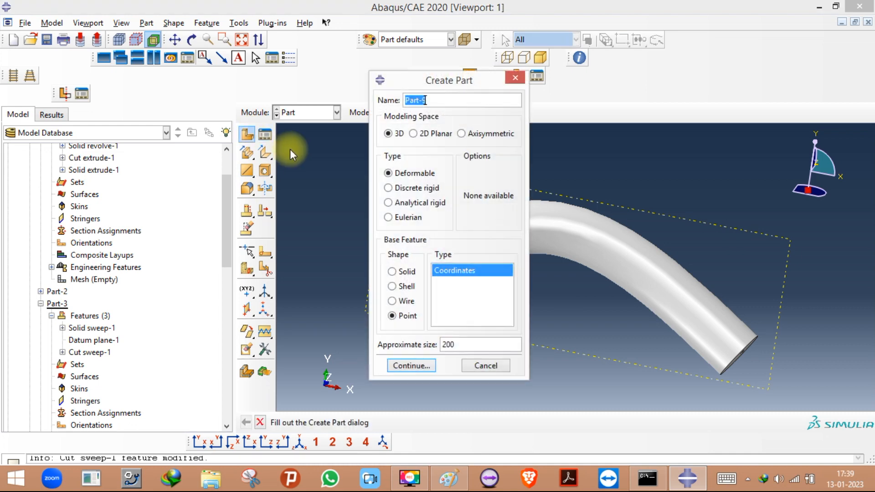
left_click(392, 271)
left_click(412, 366)
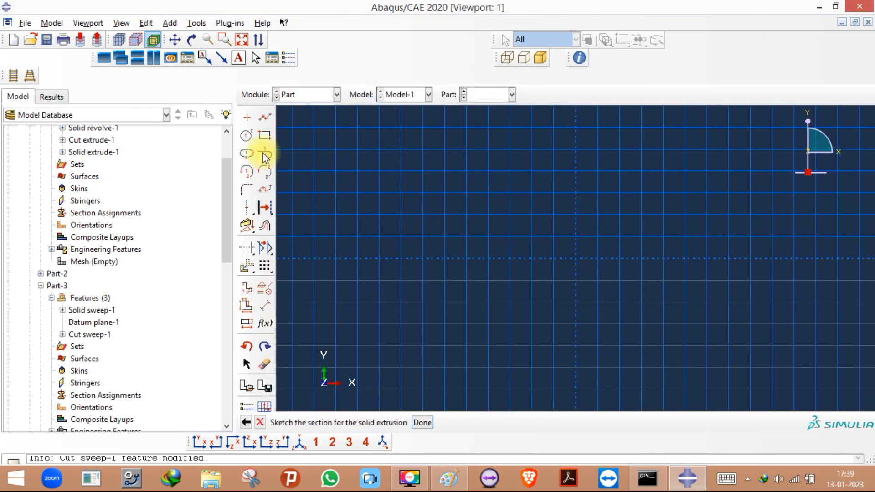
Sketch a rectangle just beside the vertical axis, crossing the horizontal axis, and extrude it to a depth of 20.
left_click(265, 135)
left_click(466, 193)
left_click(564, 280)
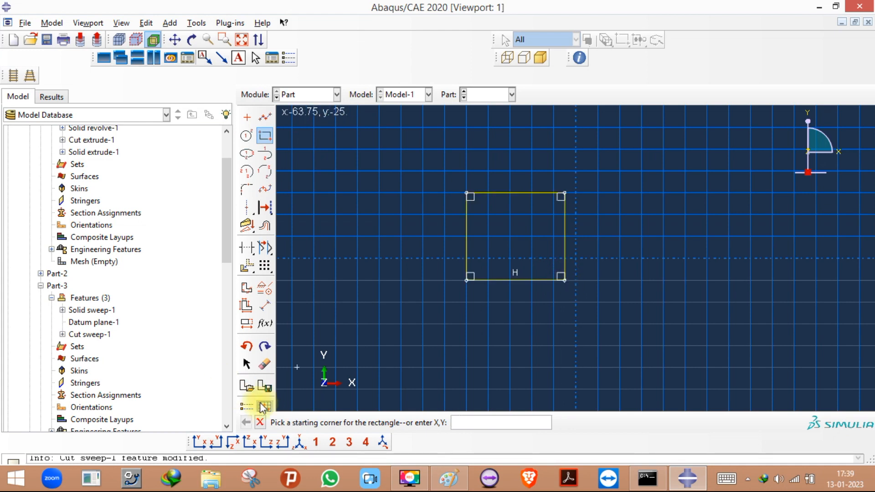
left_click(260, 422)
left_click(415, 418)
type("20")
left_click(127, 220)
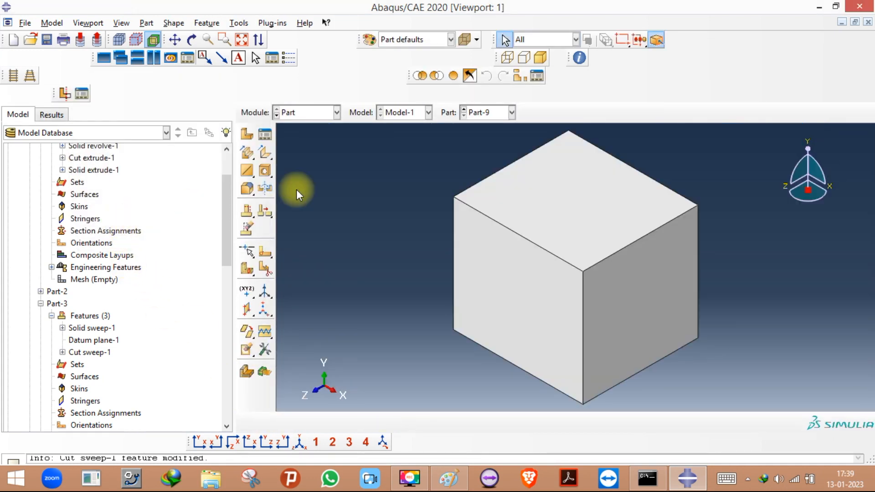
Start a through-all circular hole cut on the block's front XY face, accepting the direction into the block.
left_click(264, 171)
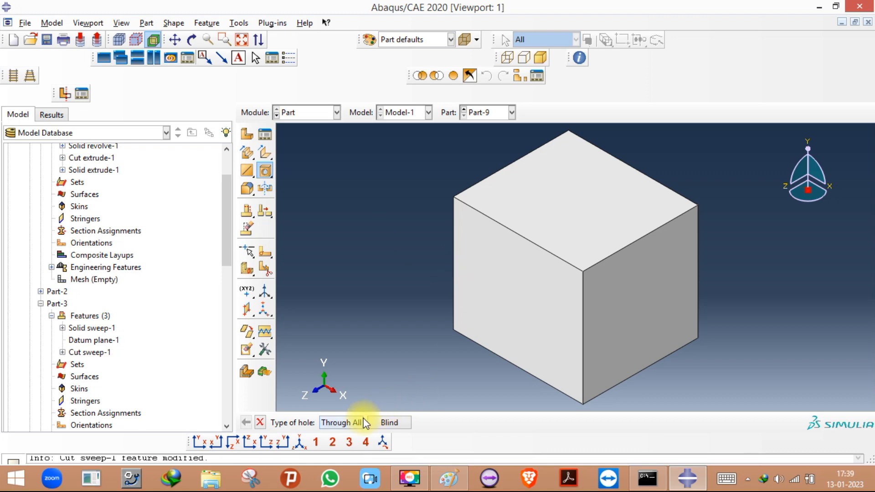
left_click(346, 423)
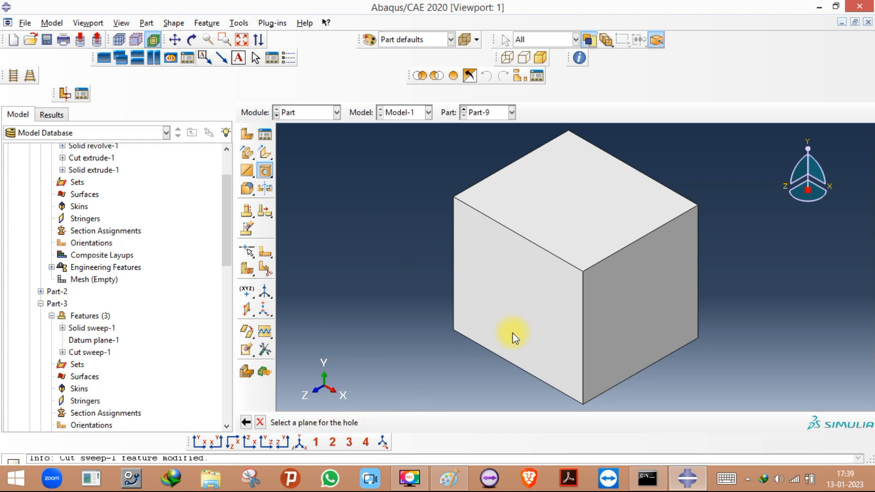
left_click(543, 295)
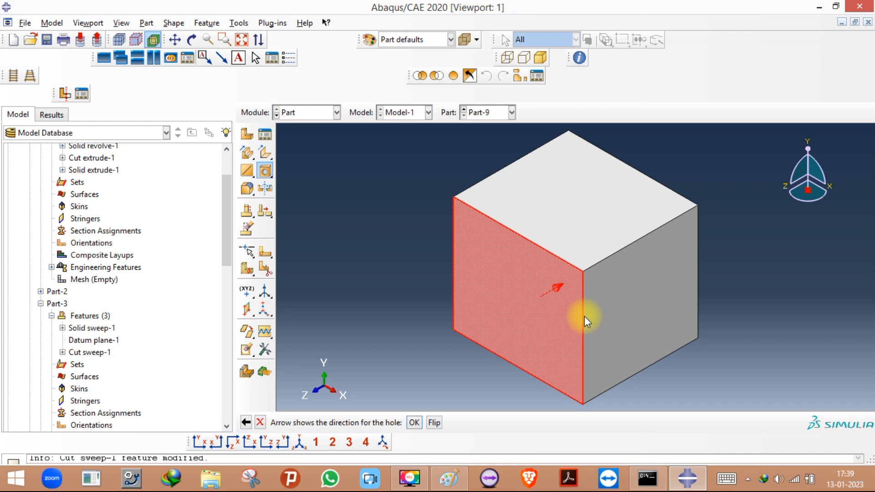
left_click(414, 422)
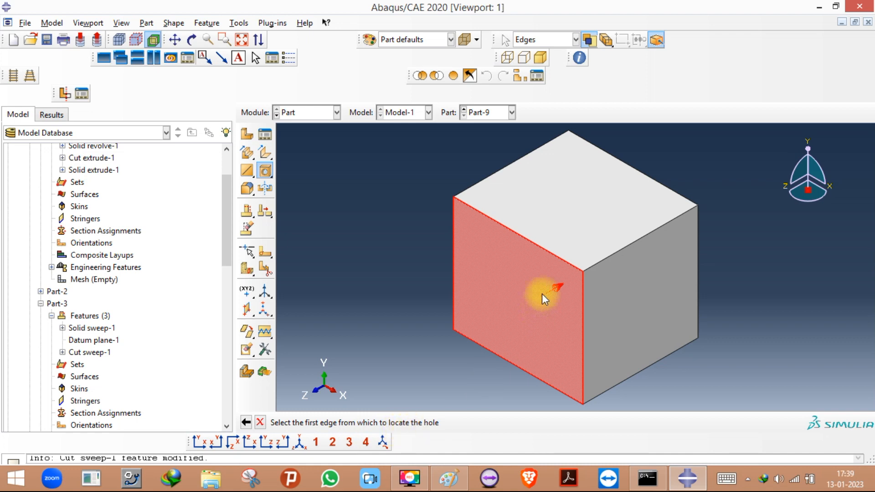
Try a 0.7-diameter hole located 2.0 from the front face's upper edge and 2.0 from the block's rear upper edge.
left_click(565, 266)
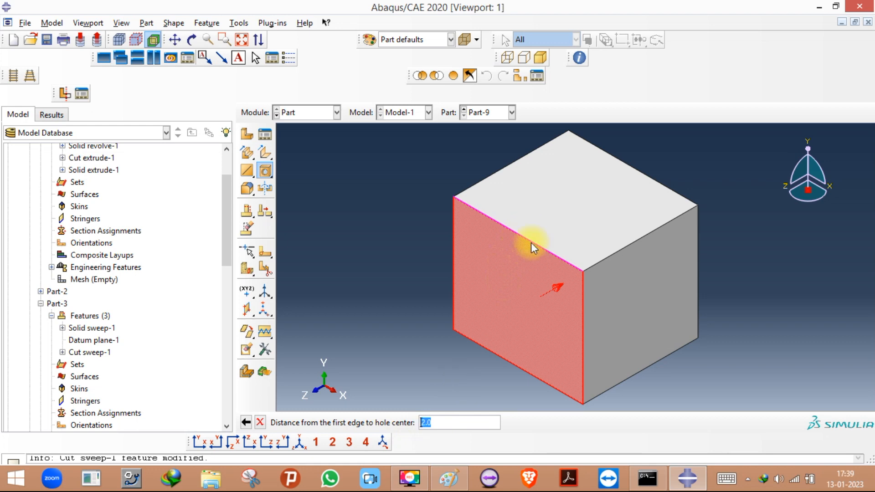
key("Return")
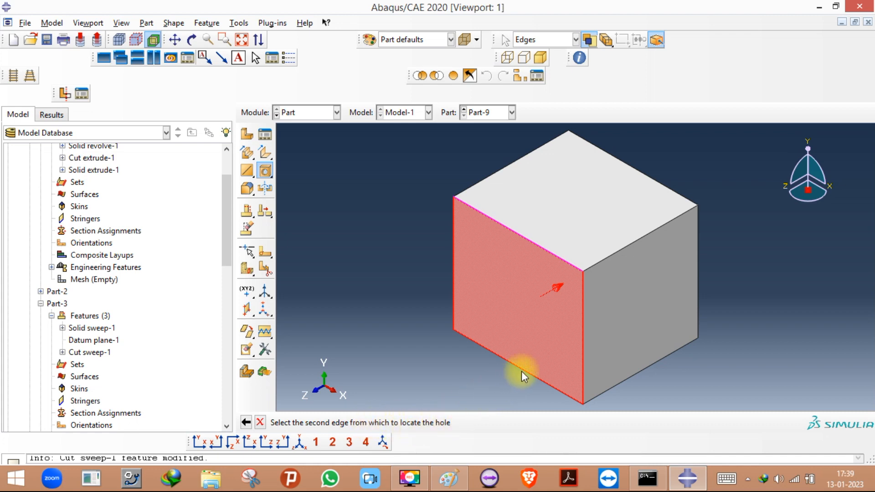
left_click(673, 194)
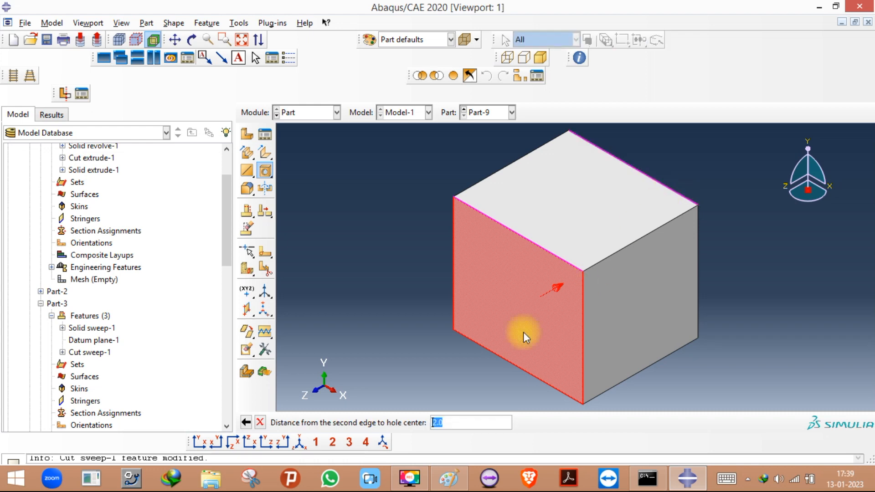
key("Return")
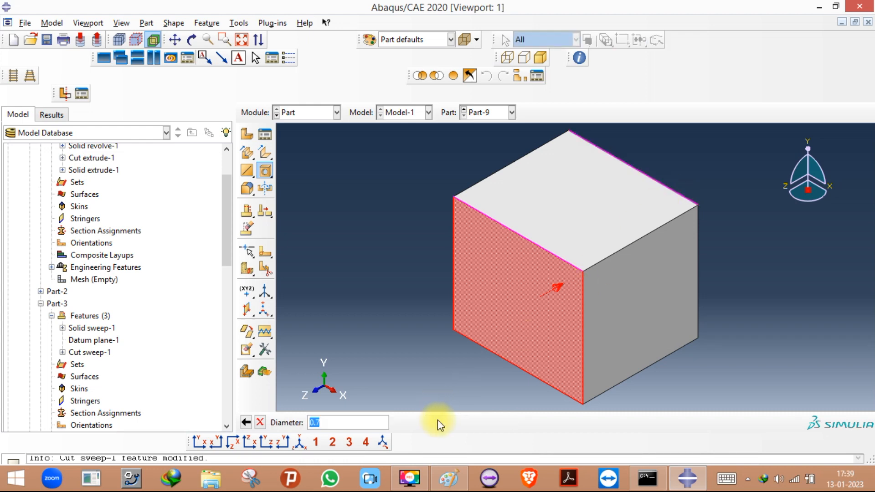
key("Return")
left_click(437, 253)
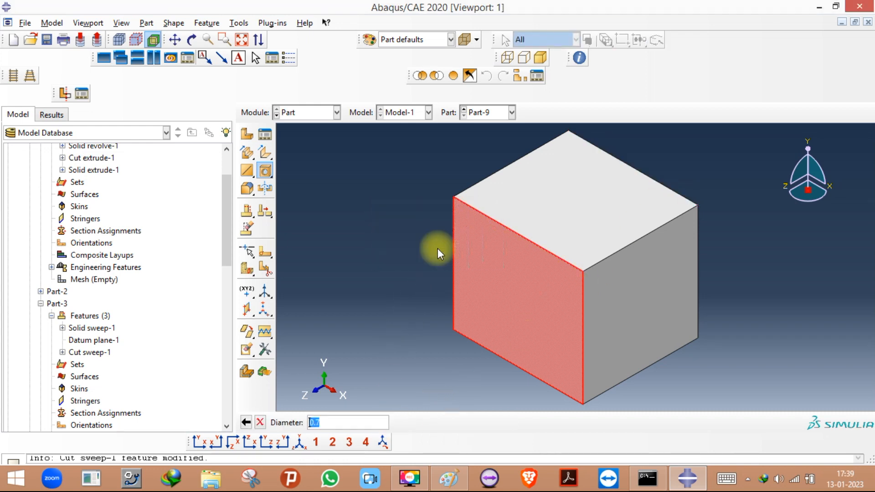
left_click(246, 423)
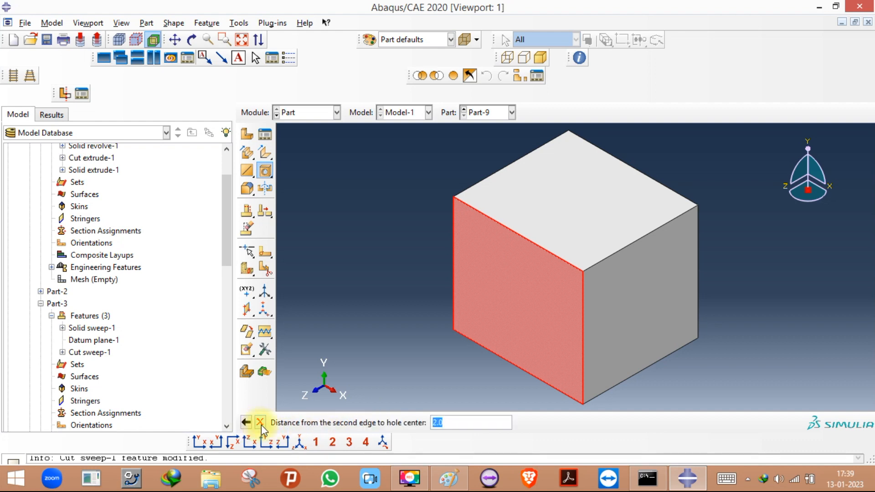
left_click(246, 422)
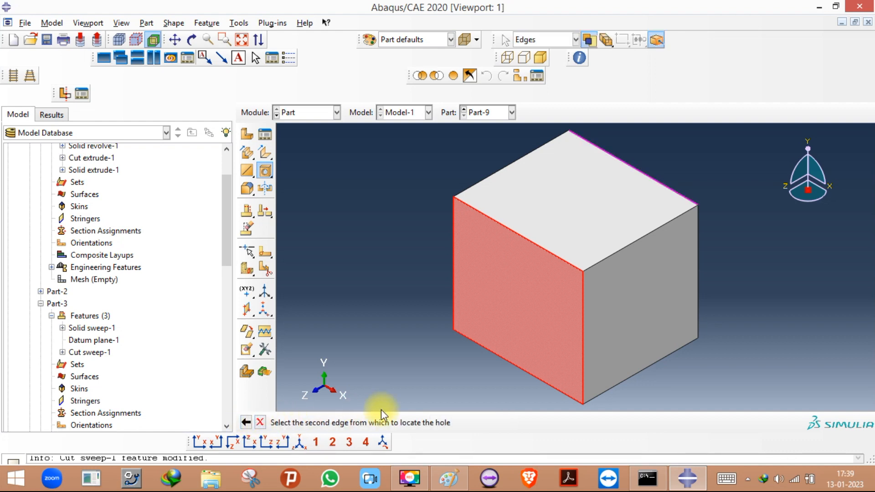
Pick the front face's lower edge as the second locating edge and query the distance between the ends of the face's right vertical edge.
left_click(509, 363)
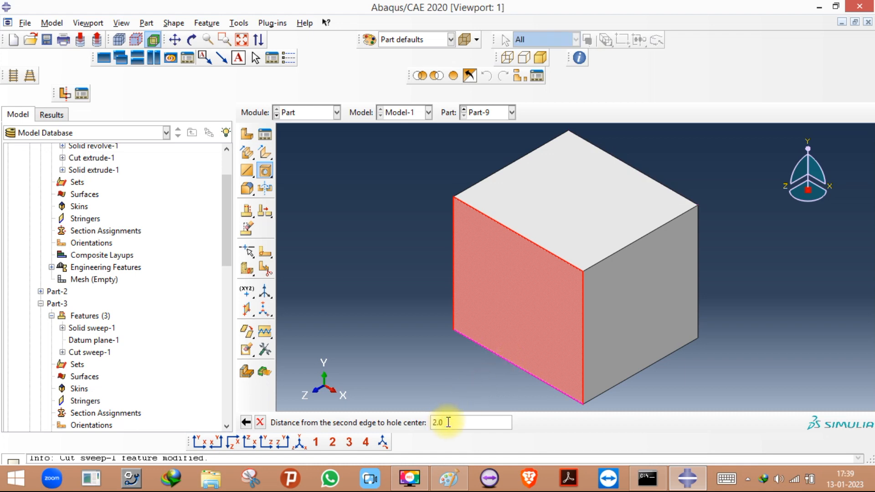
left_click_drag(448, 422, 423, 425)
left_click(238, 24)
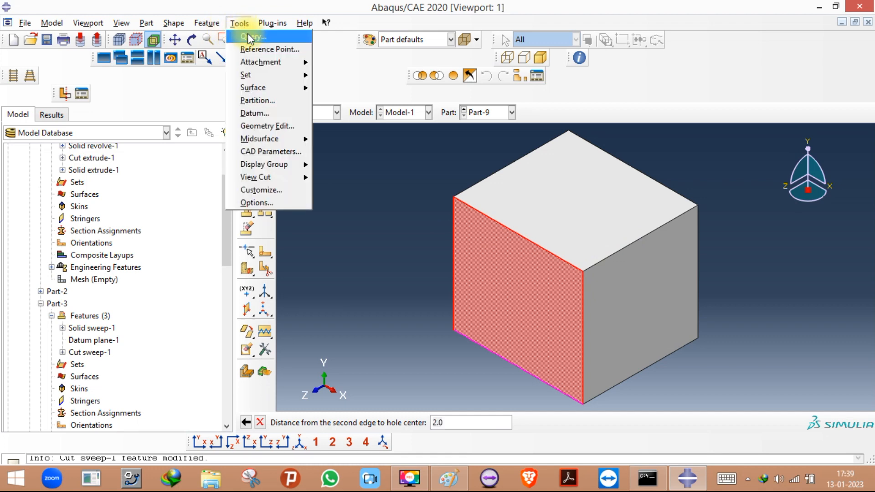
left_click(250, 36)
left_click(823, 428)
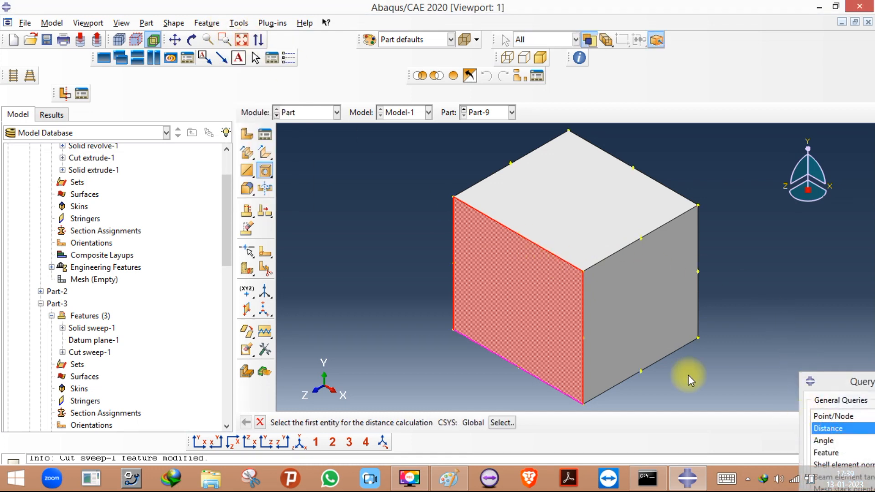
left_click(583, 272)
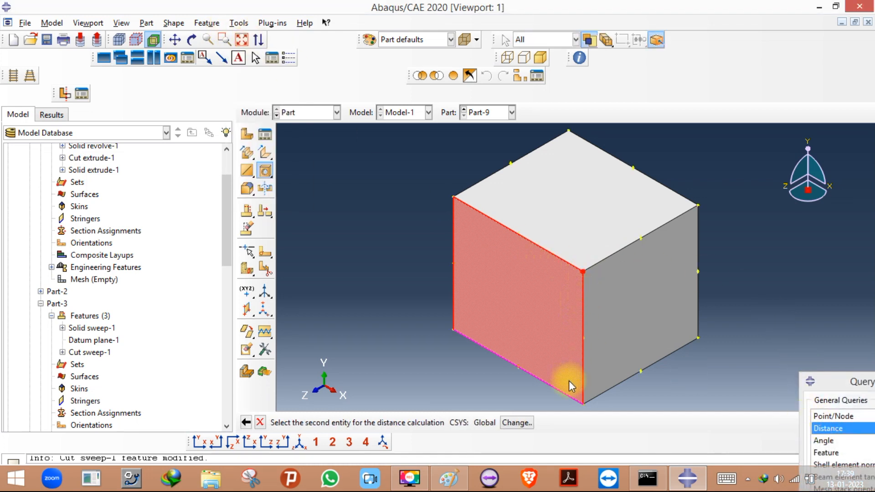
left_click(581, 403)
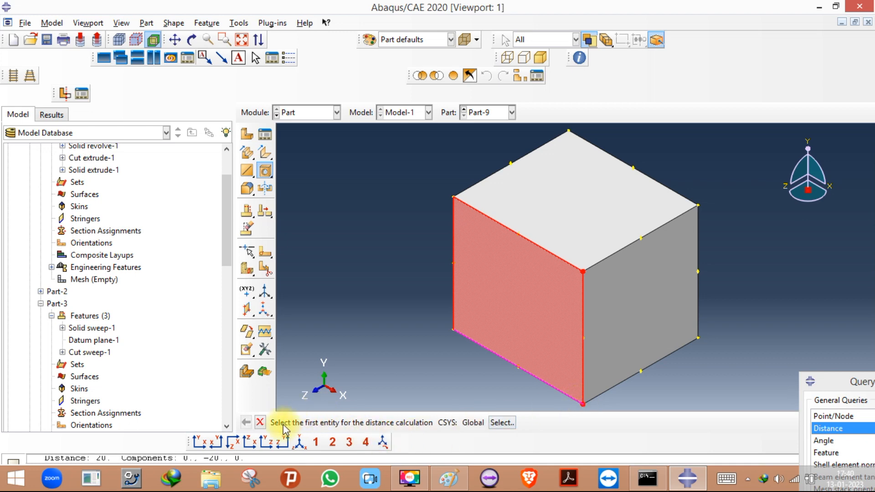
left_click(260, 423)
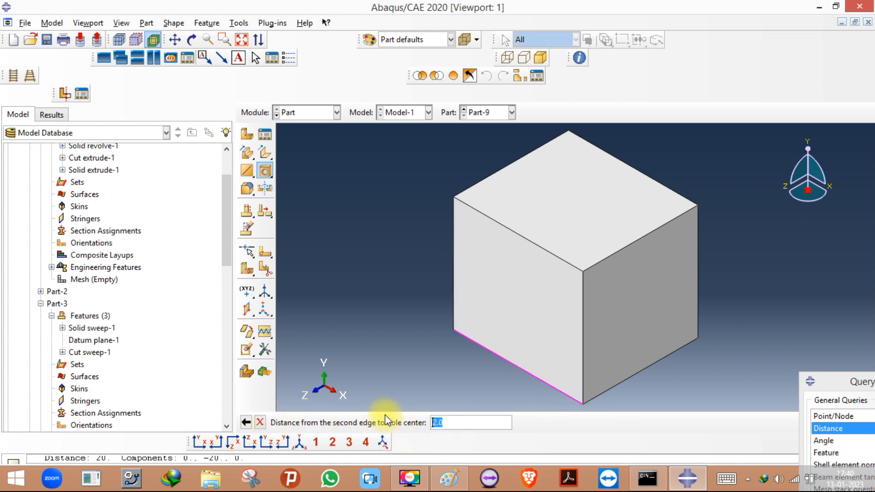
Try to create the 0.7-diameter hole at 18 from the front face's lower edge, and abandon the hole command.
type("10")
key("Return")
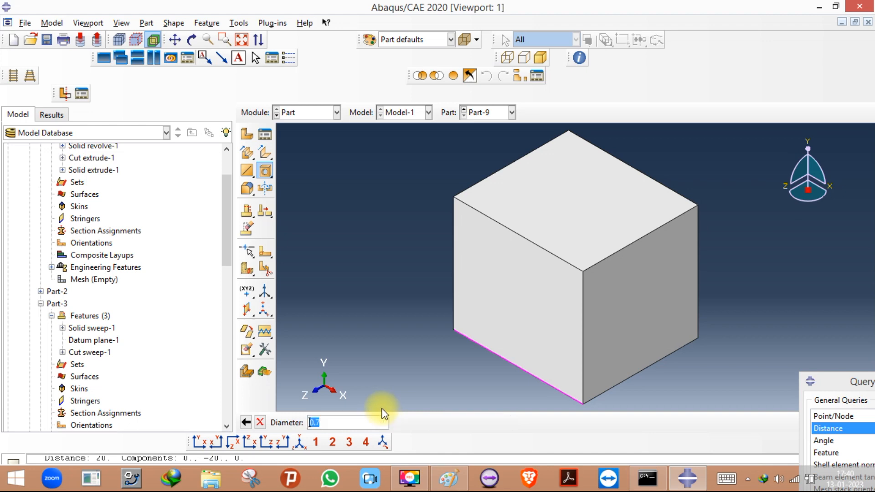
key("Return")
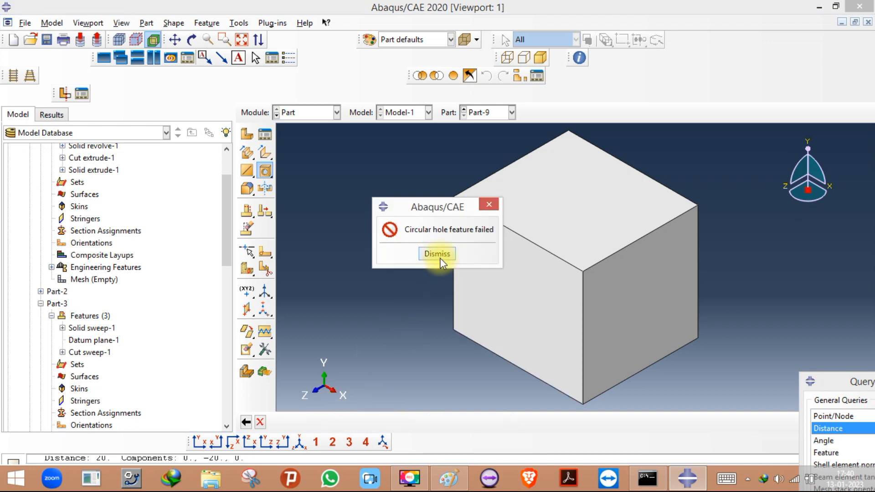
left_click(437, 254)
left_click(330, 424)
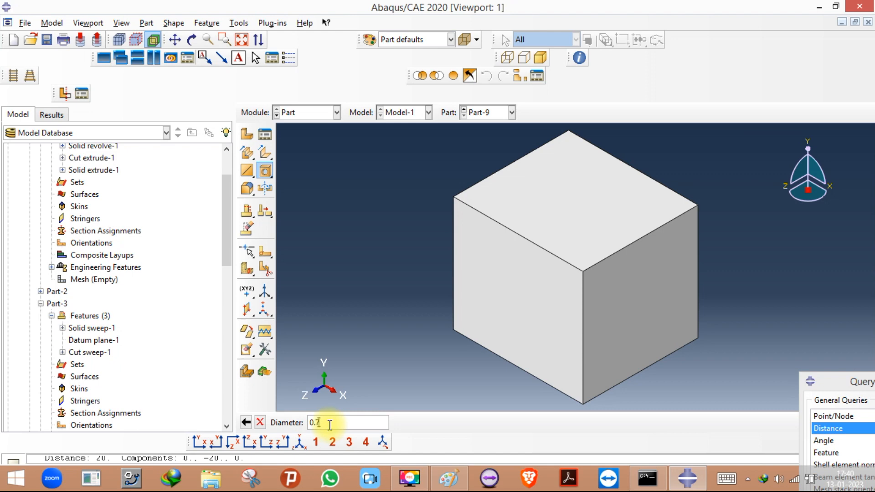
key("Return")
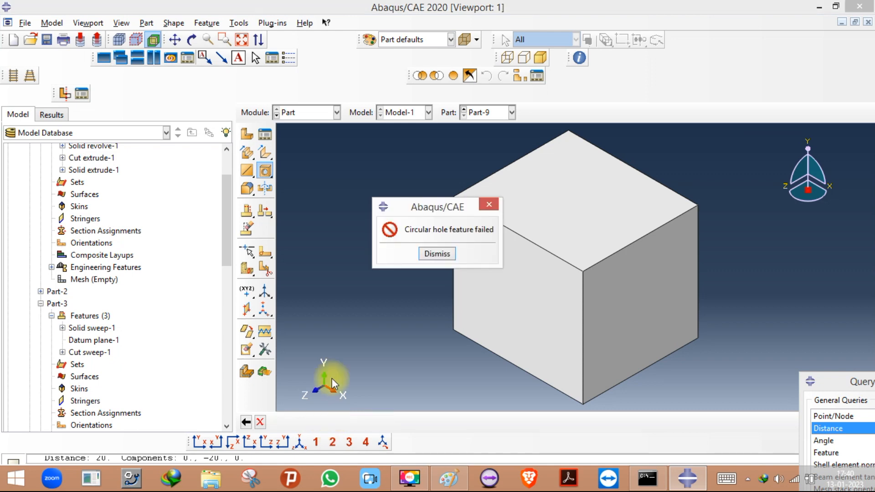
left_click(439, 254)
left_click(245, 422)
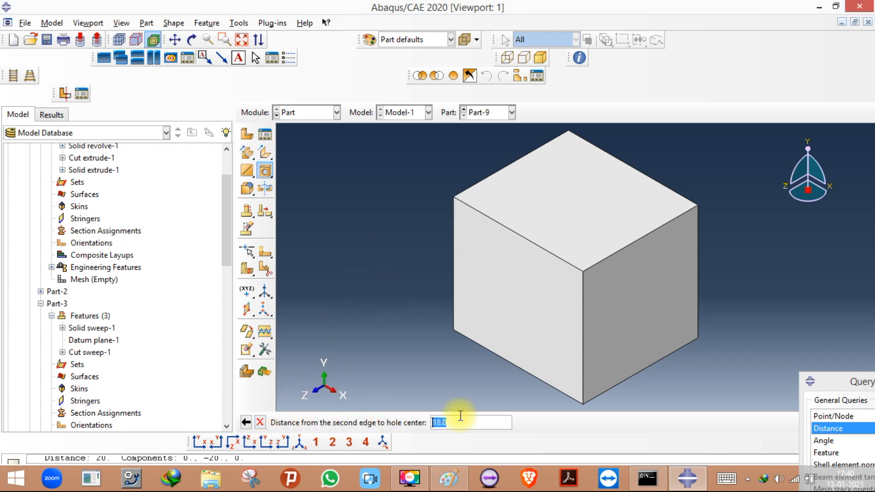
left_click(191, 40)
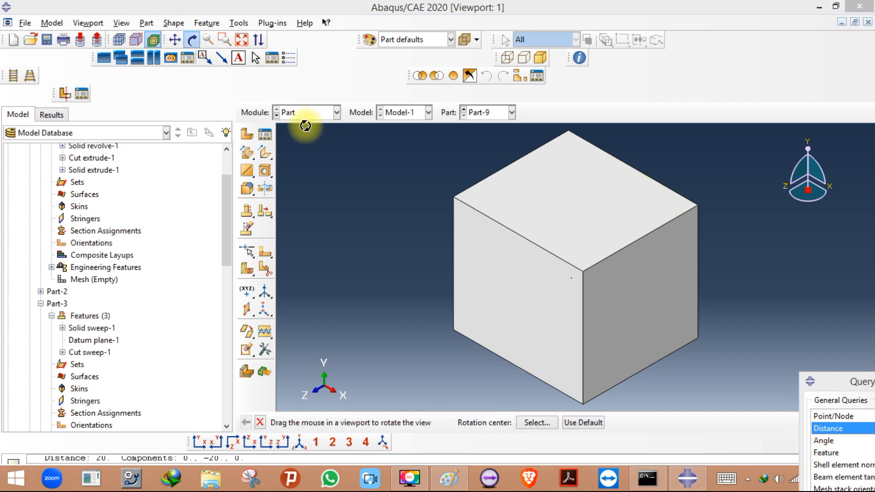
Start a new through-all circular hole into the block's front face, locating its center 5 from the face's upper edge.
left_click(265, 171)
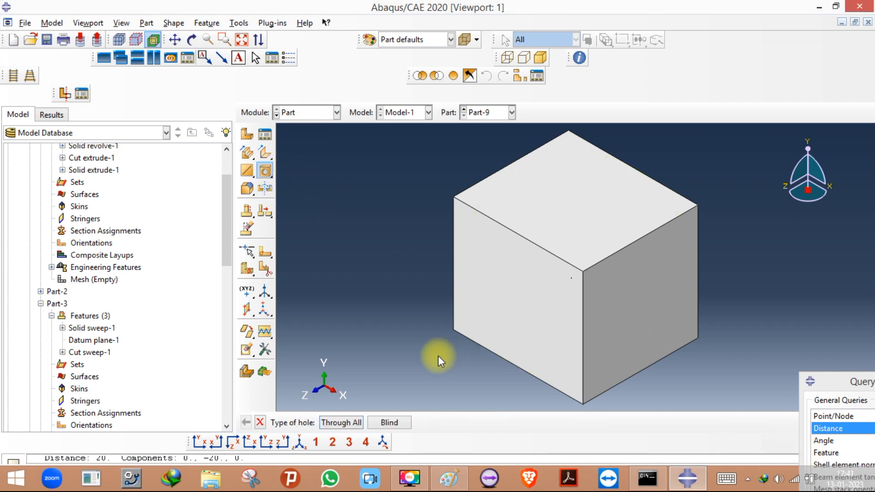
left_click(339, 422)
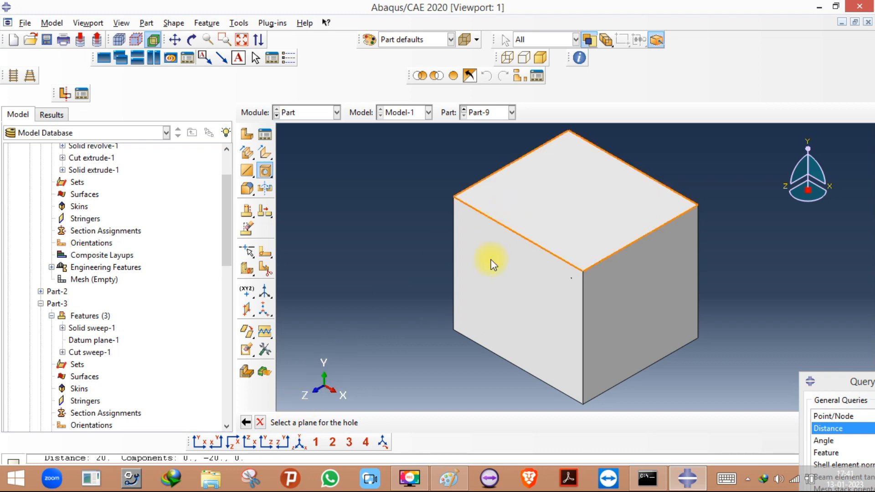
left_click(501, 279)
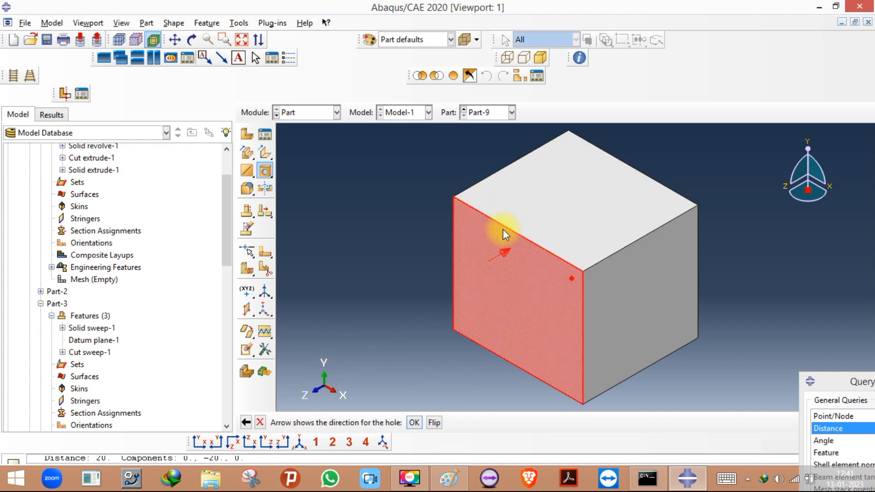
left_click(416, 422)
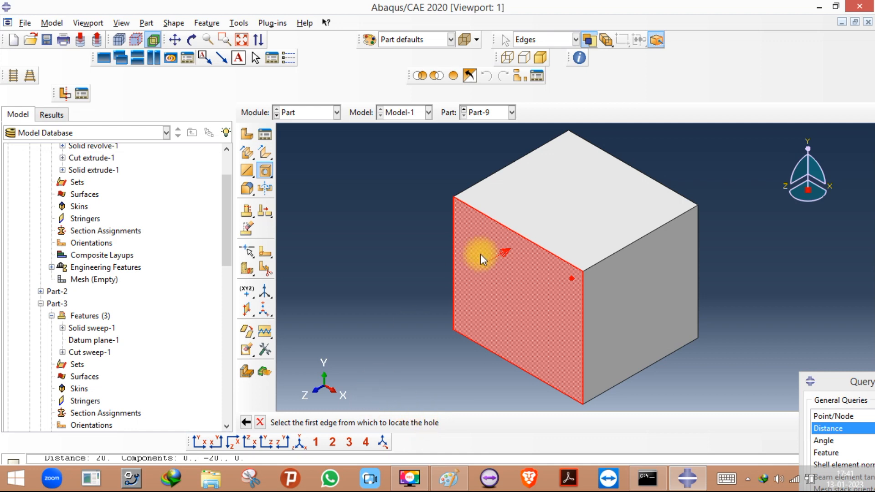
left_click(486, 214)
type("5")
key("Return")
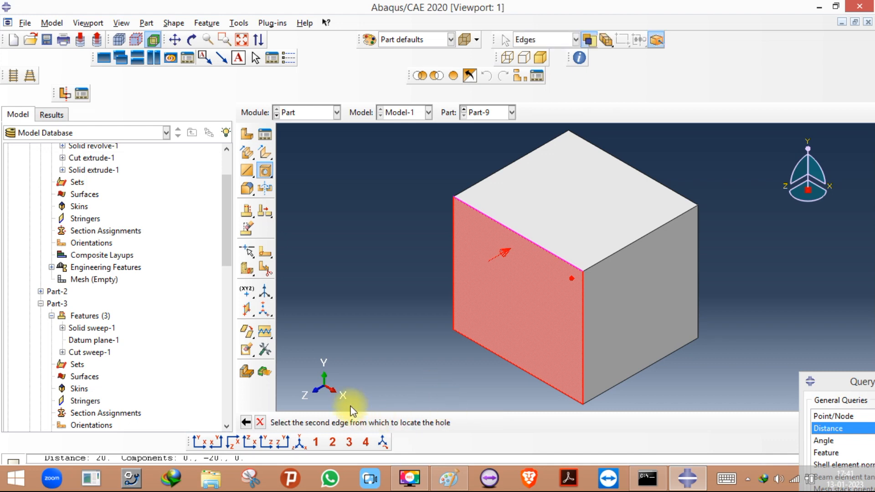
Locate the hole center from the front face's left vertical edge as well and create the hole with a diameter of 0.7.
left_click(454, 253)
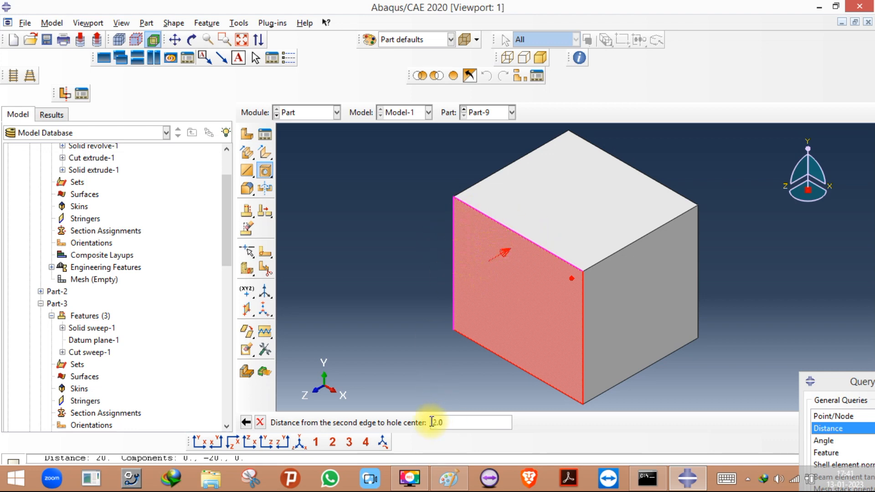
type("5")
key("Return")
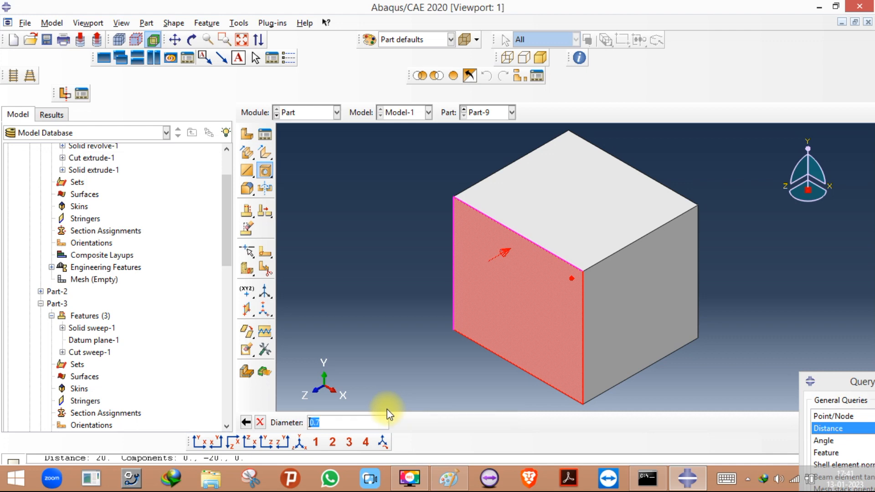
type("0.7")
key("Return")
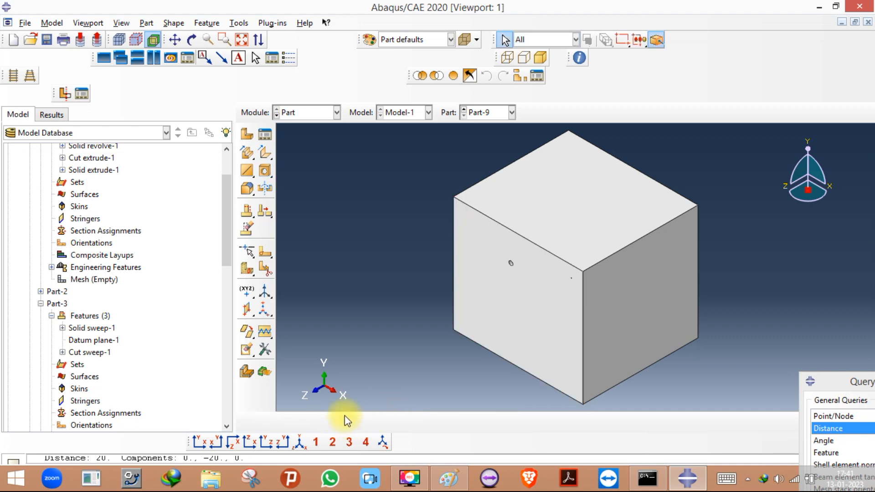
Examine the new circular hole on the block's front face up close and from a rotated angle.
scroll(512, 240, "up", 5)
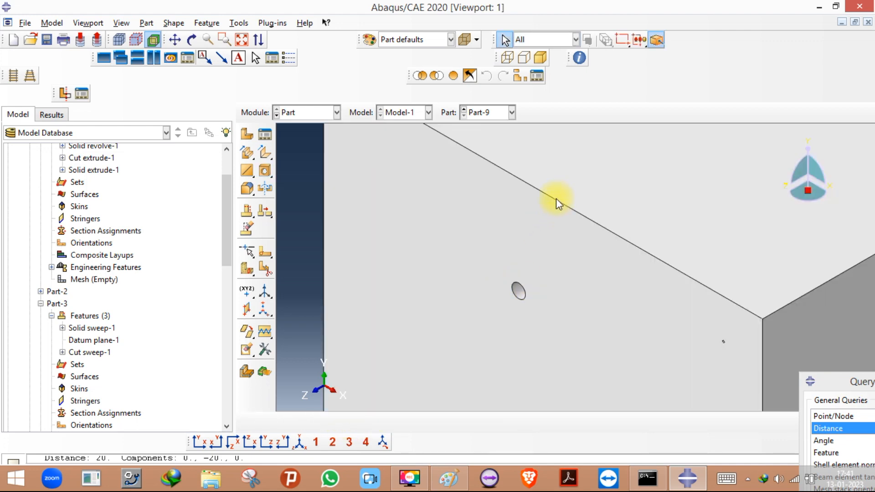
left_click(324, 180)
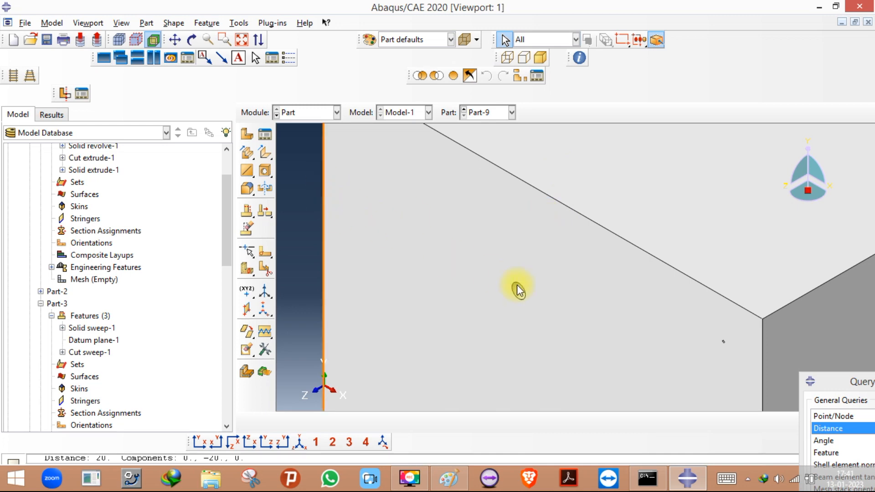
scroll(516, 291, "down", 5)
left_click(192, 40)
mouse_move(669, 190)
left_mouse_down()
mouse_move(553, 281)
mouse_move(586, 285)
left_mouse_up()
mouse_move(564, 250)
left_mouse_down()
mouse_move(564, 279)
mouse_move(532, 235)
left_mouse_up()
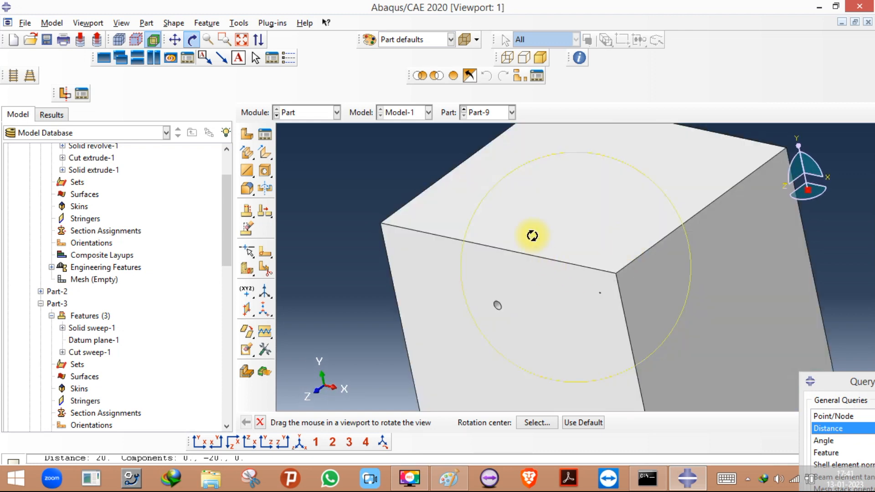
Start a solid loft feature on the block.
left_click(245, 155)
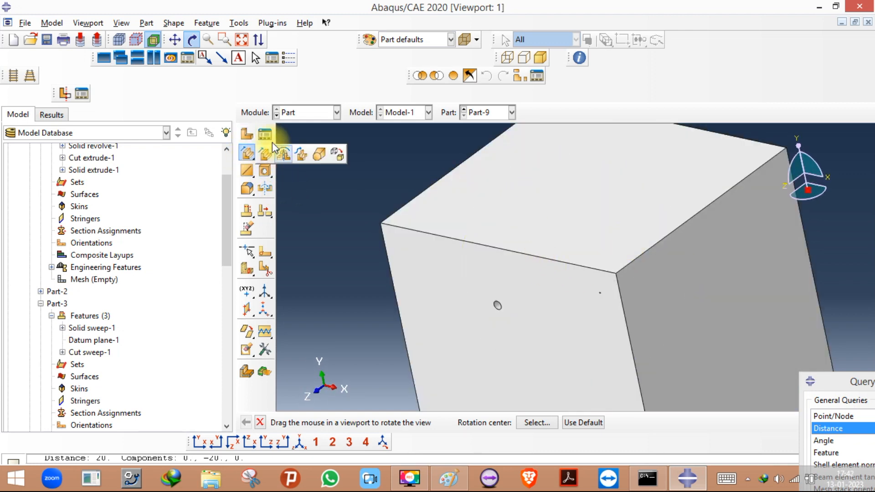
left_click(319, 155)
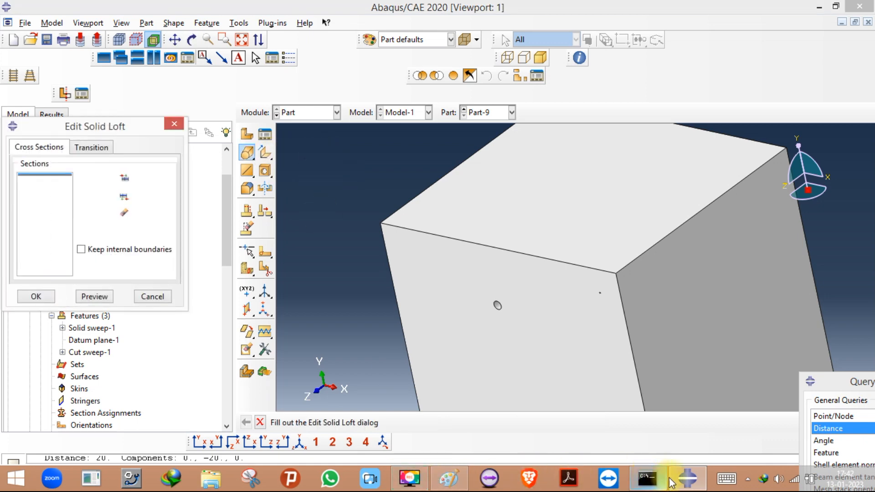
Switch to Paint and sketch two loft cross-sections below the apple image: a large rough circle with a smaller one above it.
left_click(449, 478)
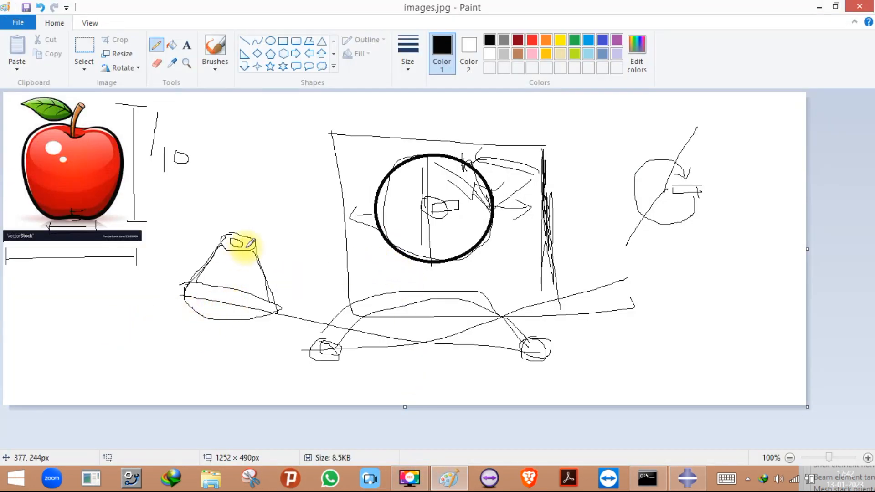
mouse_move(77, 321)
left_mouse_down()
mouse_move(51, 347)
mouse_move(110, 372)
mouse_move(107, 330)
mouse_move(79, 320)
left_mouse_up()
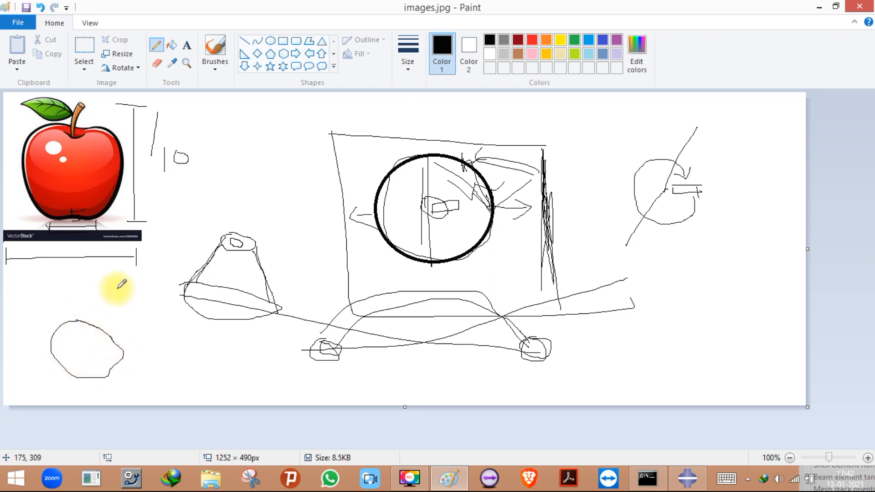
mouse_move(115, 275)
left_mouse_down()
mouse_move(120, 294)
mouse_move(136, 281)
mouse_move(116, 272)
left_mouse_up()
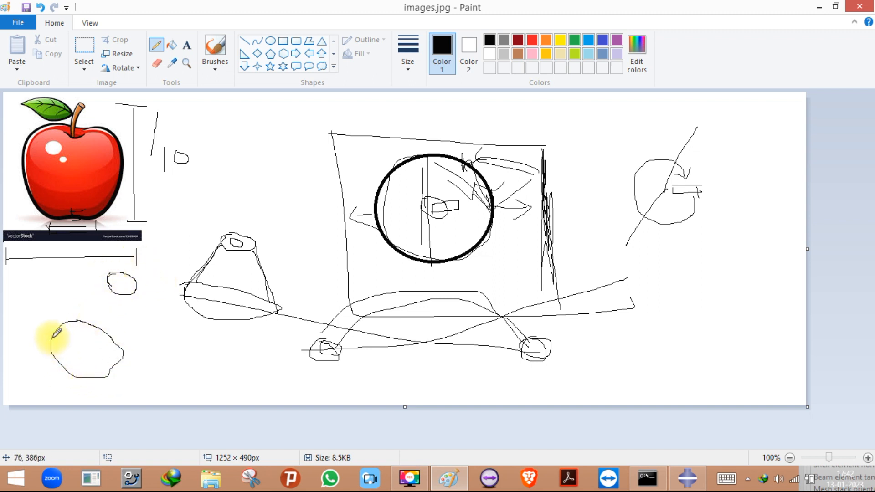
Connect the large lower outline to the small upper circle with straight side lines to illustrate the lofted shape.
mouse_move(52, 328)
left_mouse_down()
mouse_move(68, 322)
mouse_move(55, 329)
left_mouse_up()
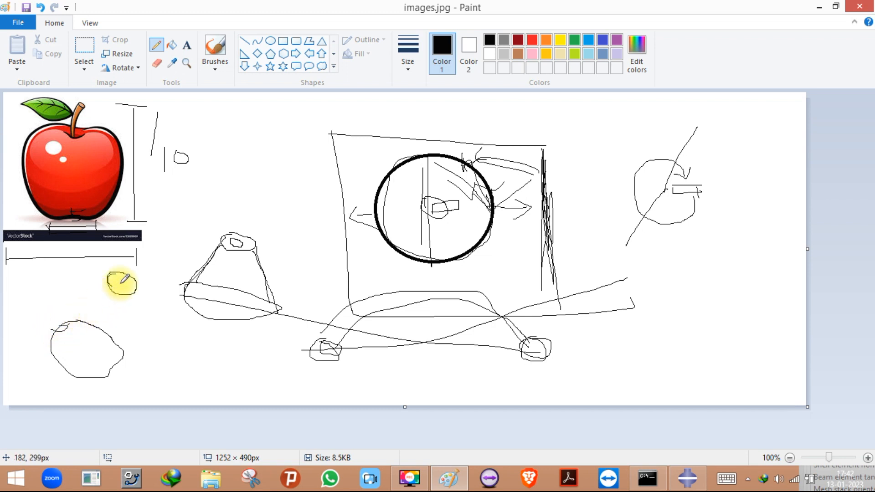
left_click_drag(120, 294, 130, 288)
left_click_drag(128, 296, 136, 292)
mouse_move(49, 336)
left_mouse_down()
mouse_move(72, 303)
mouse_move(101, 282)
mouse_move(125, 312)
mouse_move(124, 365)
left_mouse_up()
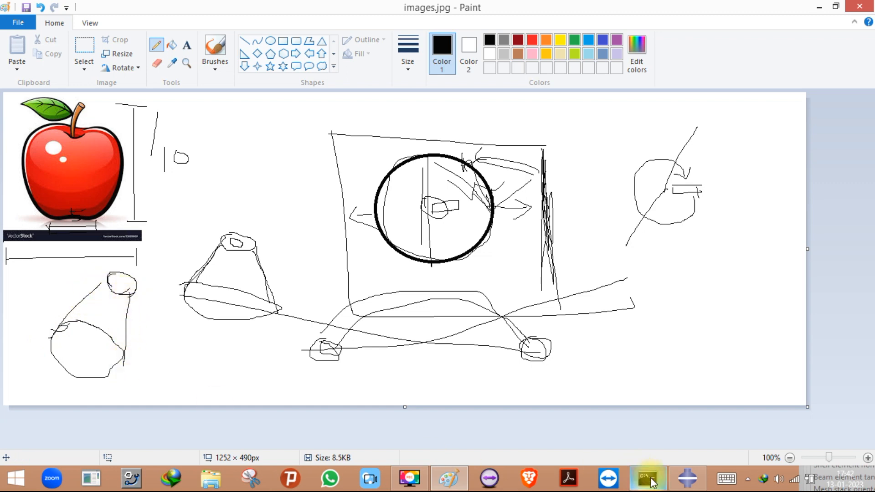
Switch to Abaqus/CAE, view the solid loft's transition tangency options, and close the loft without creating it.
left_click(687, 477)
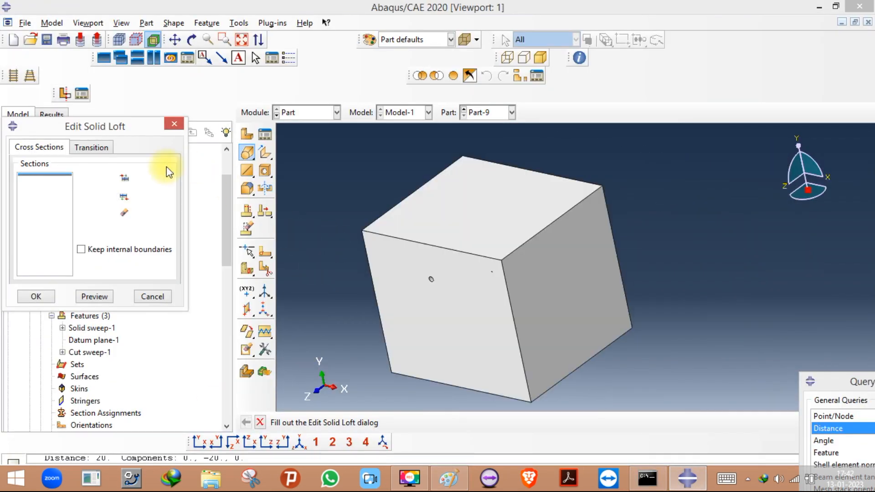
left_click(114, 178)
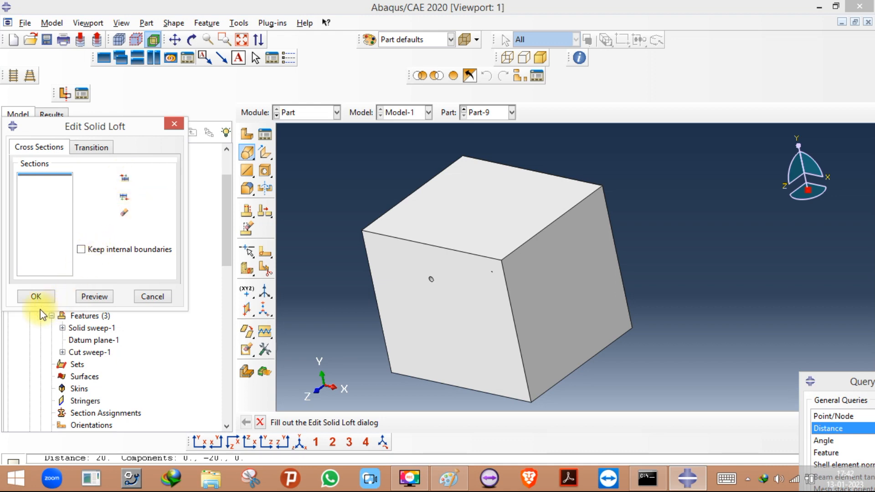
left_click(92, 146)
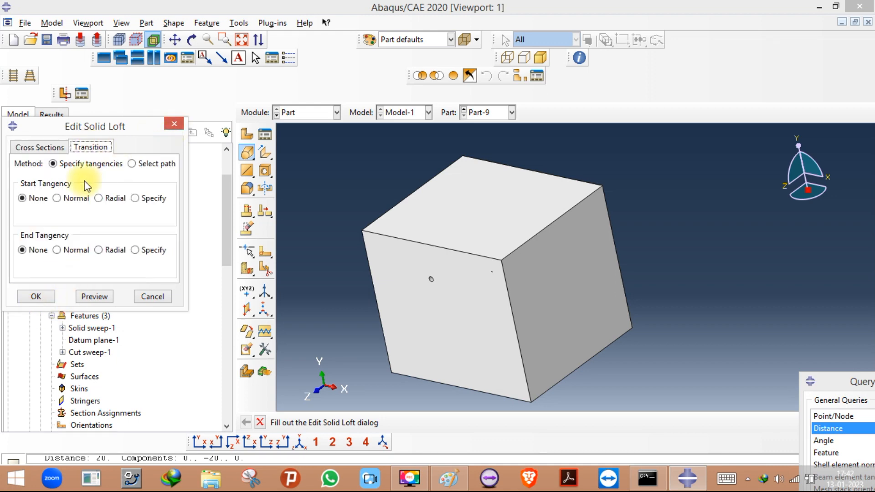
left_click(173, 124)
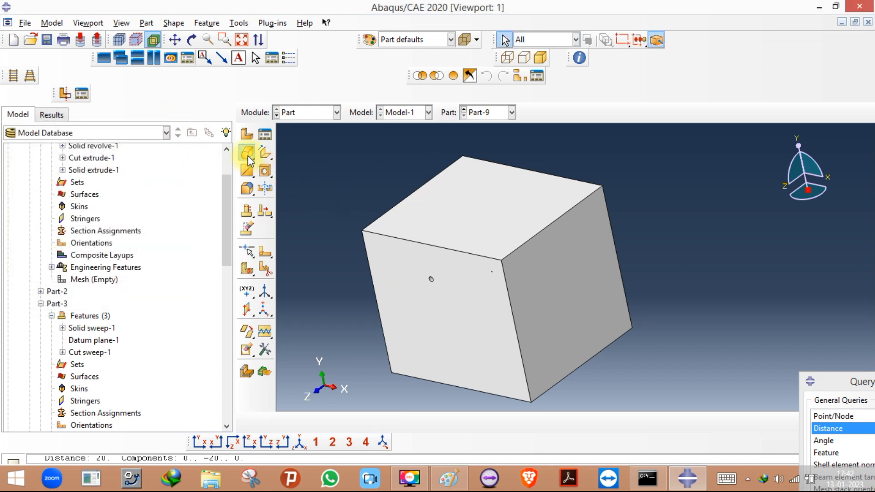
Create a planar wire on the block's right side face by sketching a nearly horizontal line between its vertical edges, slightly above the centre.
left_click_drag(247, 155, 292, 155)
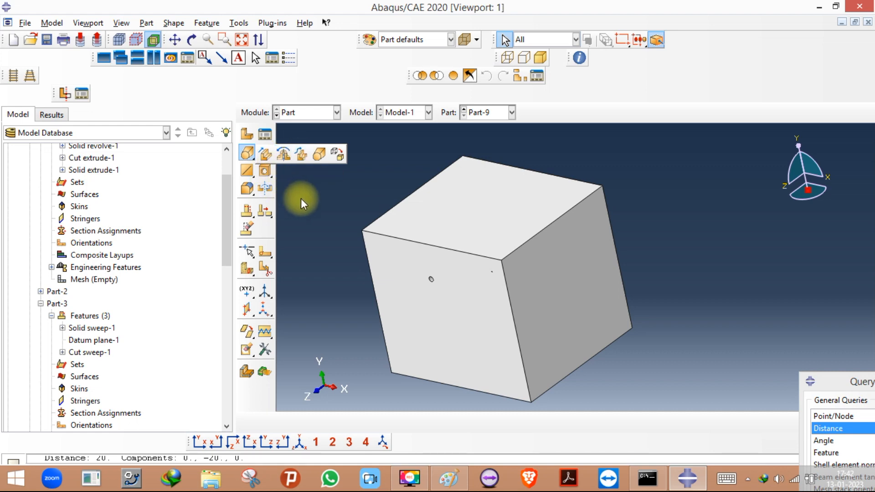
left_click(247, 171)
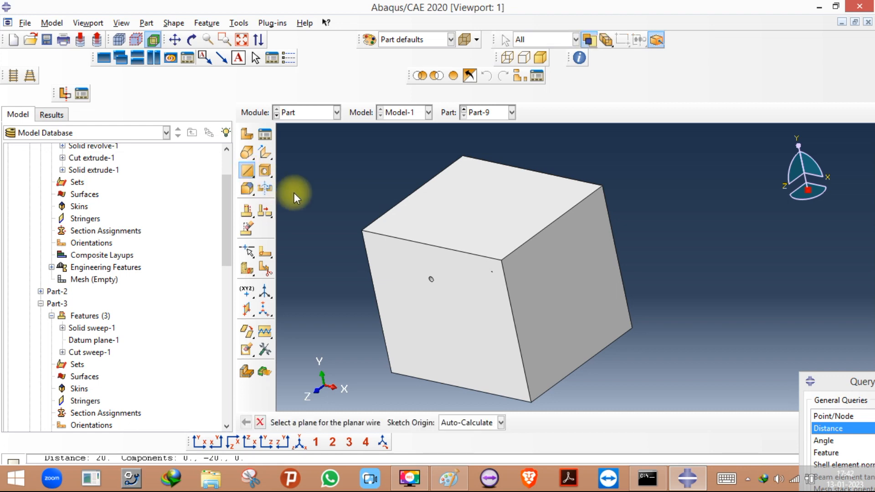
left_click(523, 270)
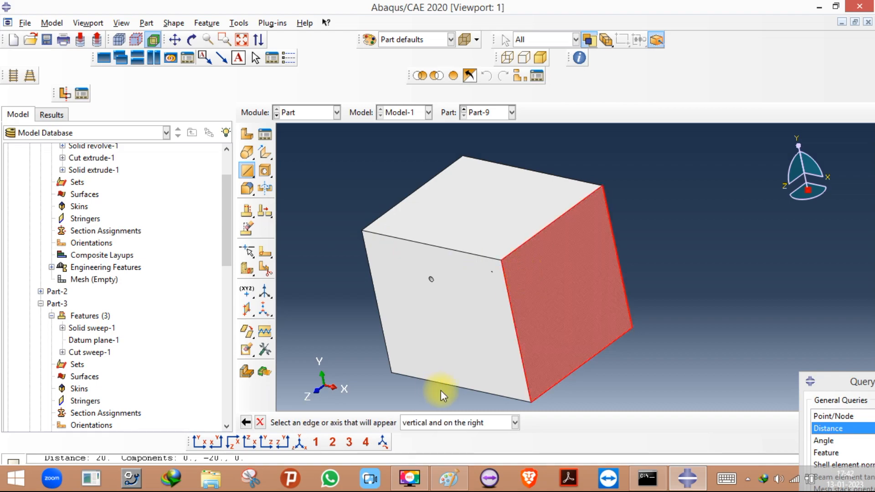
left_click(614, 250)
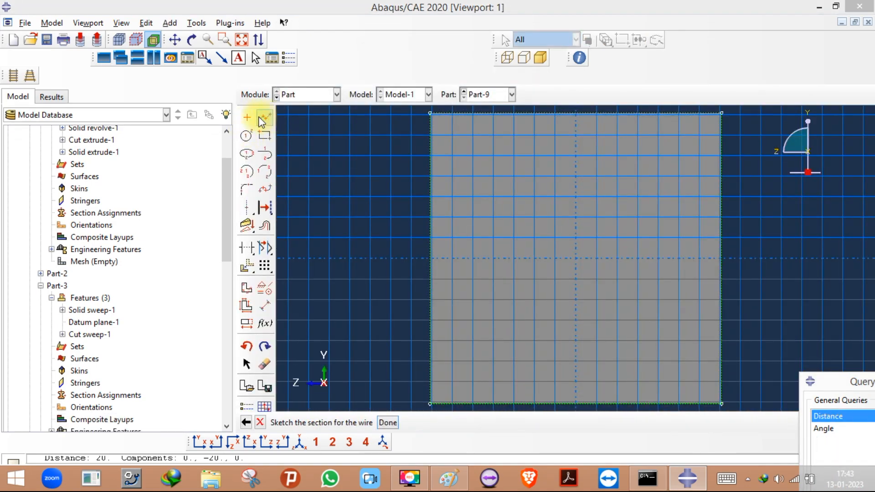
left_click(263, 118)
left_click(433, 212)
left_click(725, 214)
middle_click(731, 311)
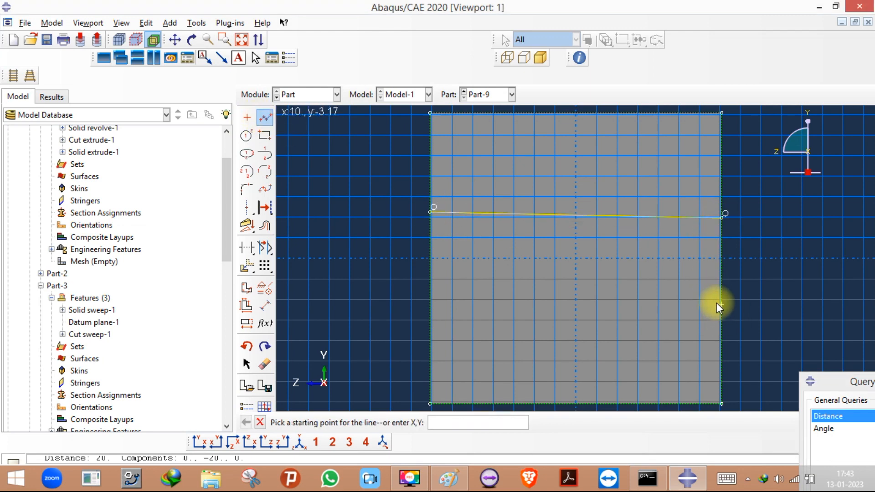
left_click(248, 421)
left_click(387, 422)
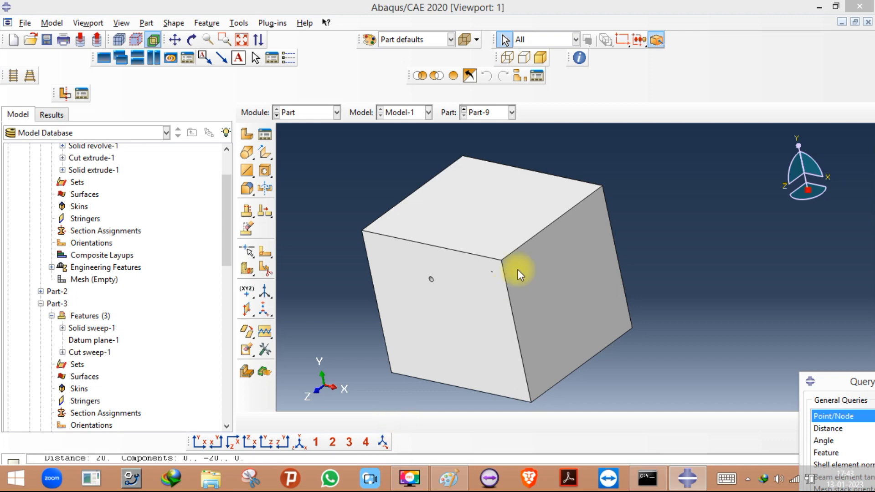
Expand Part-9's feature list in the model tree, view the Wire-1 feature's edit settings, and close them without changes.
scroll(91, 250, "up", 3)
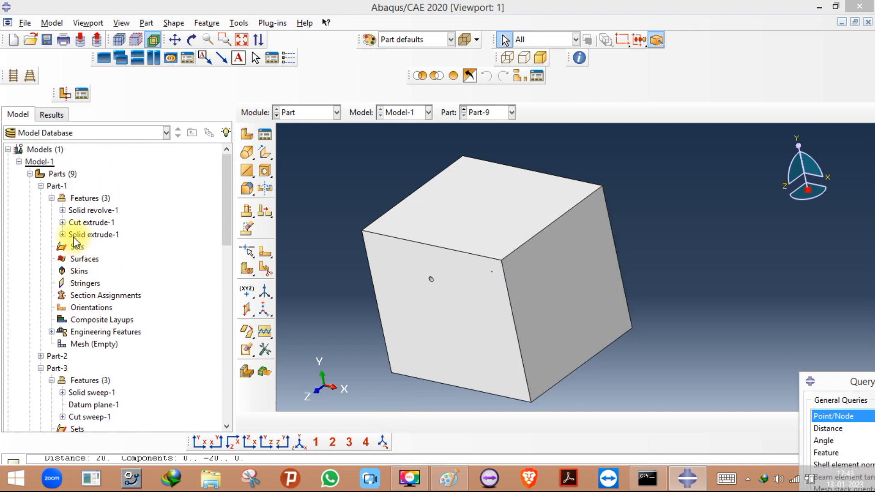
left_click(41, 185)
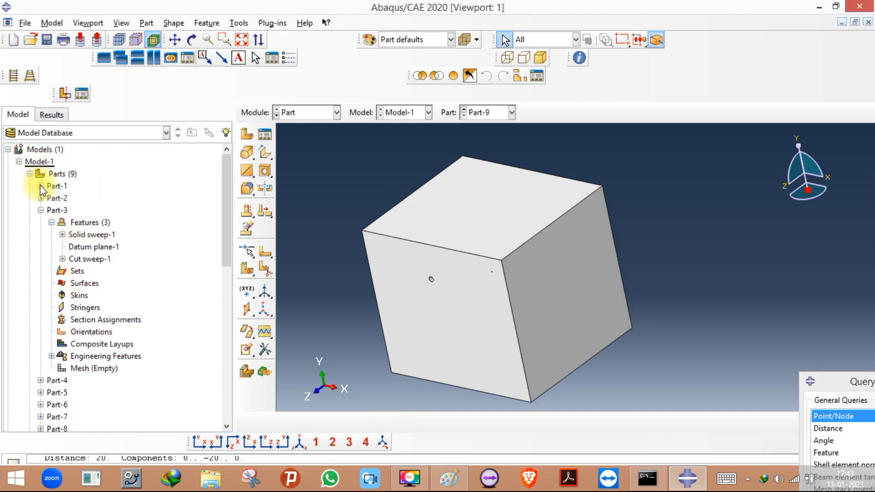
left_click(40, 210)
left_click(41, 283)
left_click(52, 296)
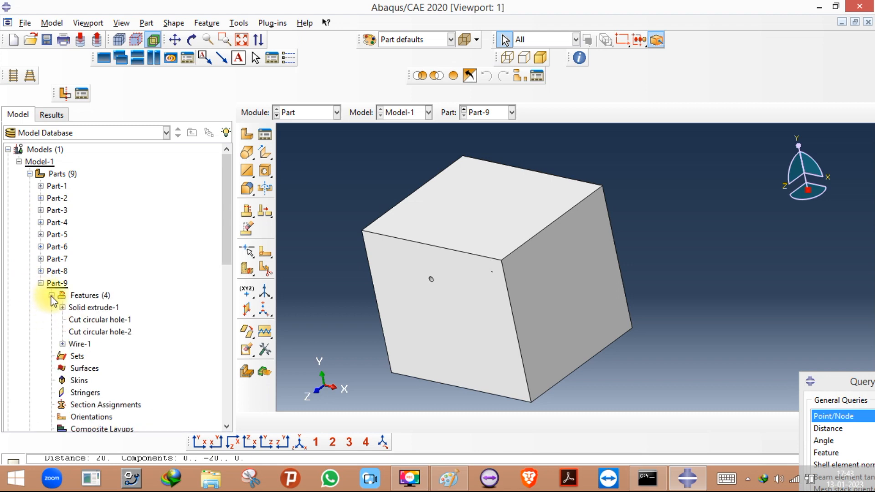
double_click(81, 344)
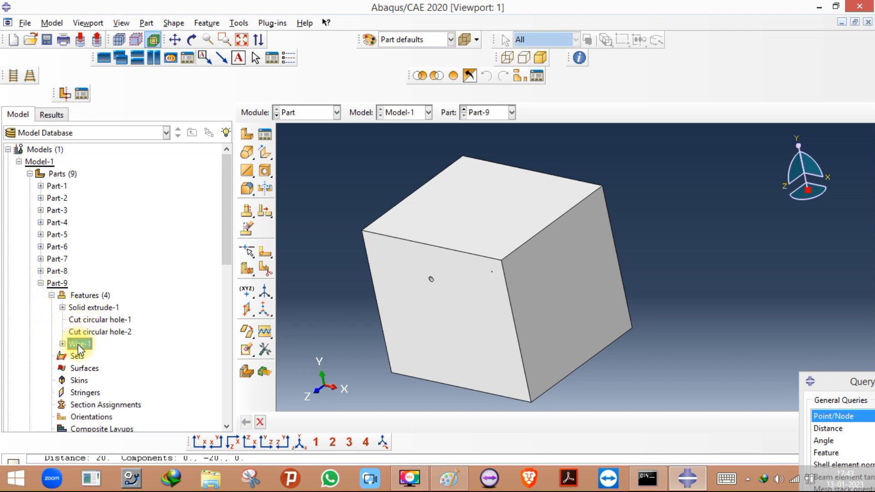
right_click(80, 349)
left_click(91, 324)
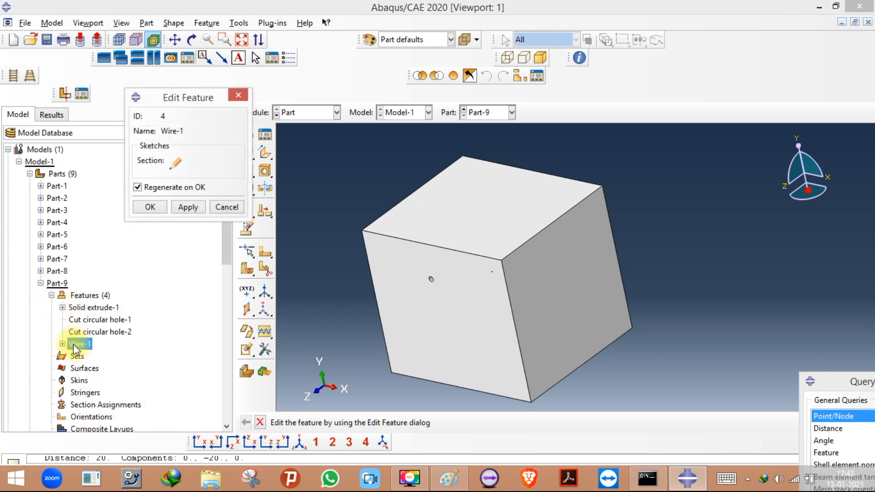
left_click(226, 207)
Rotate the block to inspect its side face, expand Wire-1 in the model tree, and view its edit settings again.
left_click(192, 40)
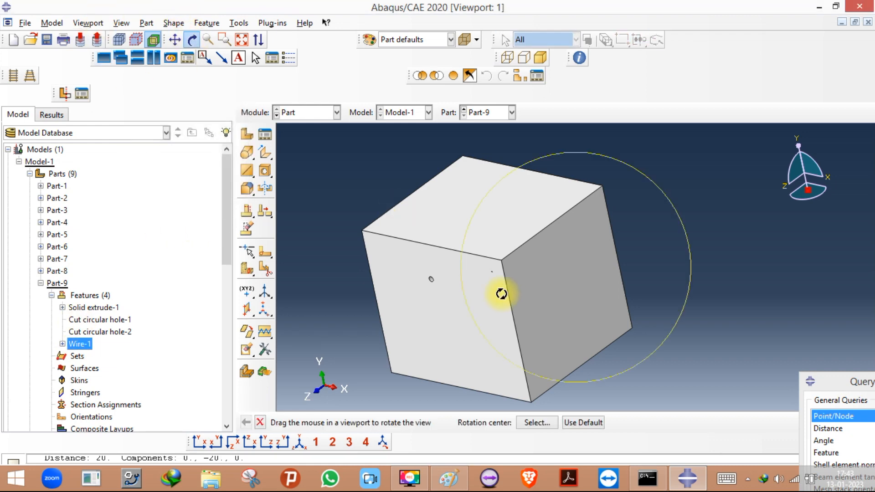
mouse_move(490, 279)
left_mouse_down()
mouse_move(565, 293)
mouse_move(581, 265)
mouse_move(630, 271)
mouse_move(551, 280)
mouse_move(562, 298)
left_mouse_up()
left_click(63, 344)
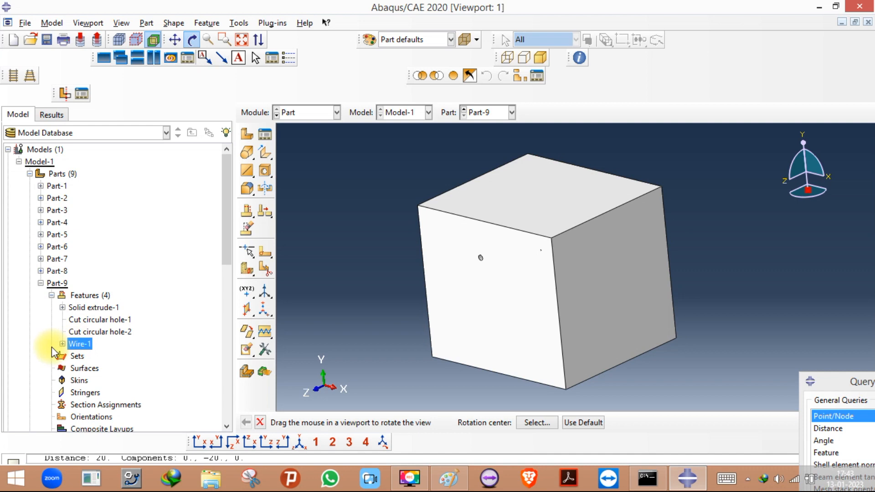
double_click(81, 345)
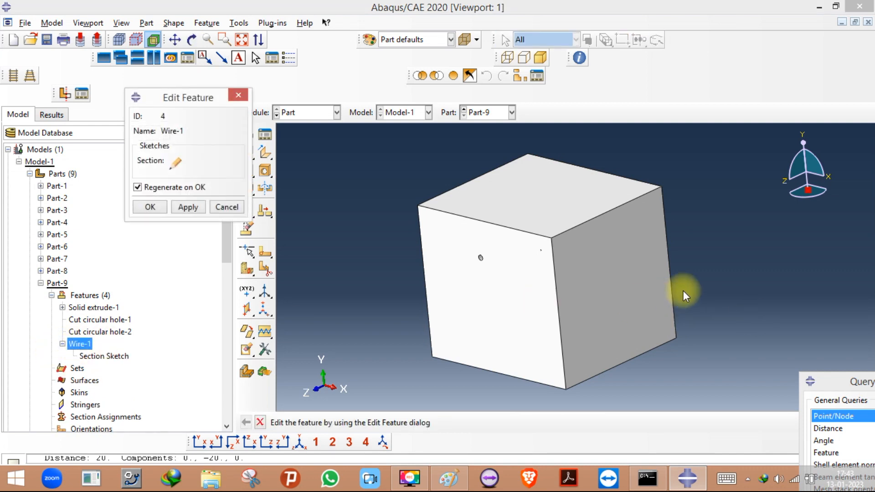
left_click(237, 95)
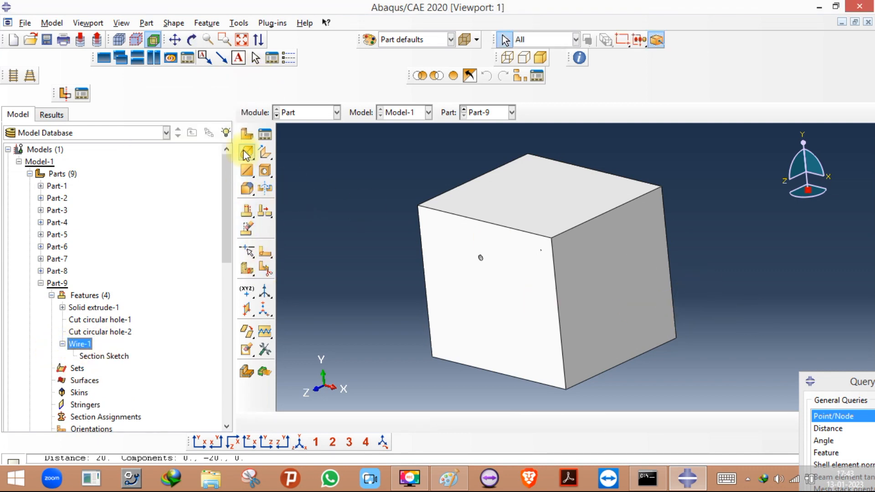
Try a point-to-point polyline wire with chained points running from the front face's lower-left corner over the rear top corner to the lower front edge.
left_click(249, 172)
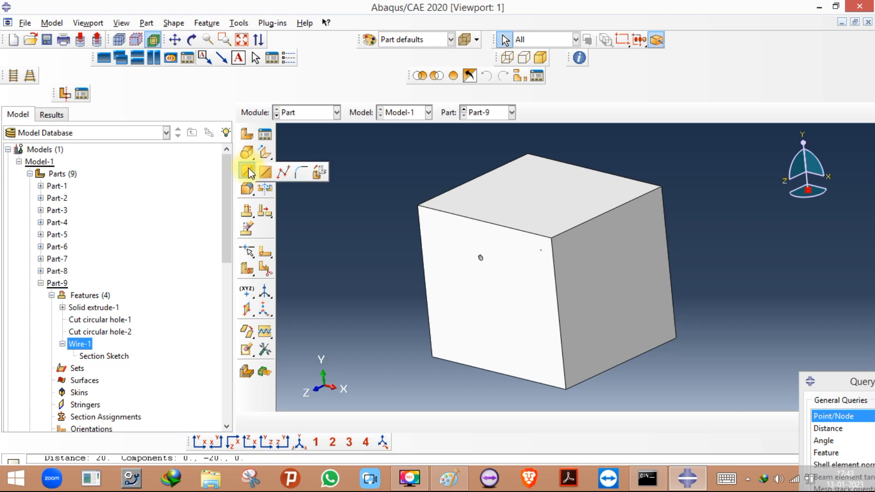
left_click(285, 173)
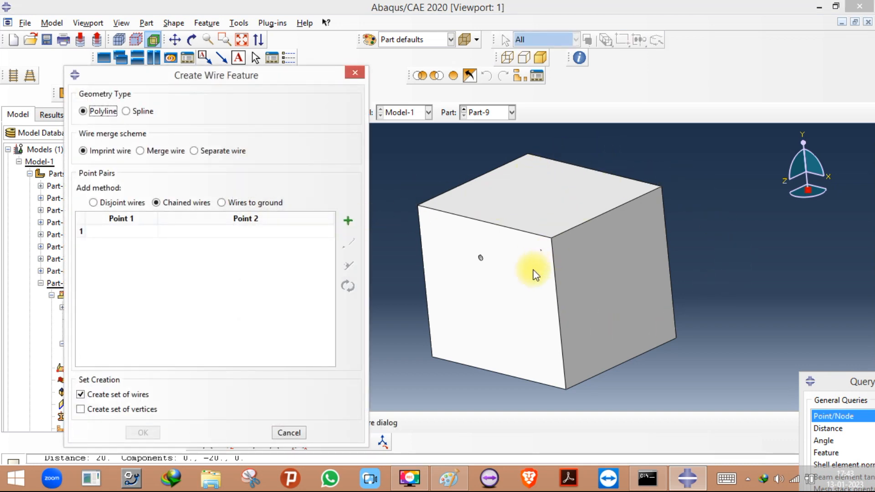
scroll(531, 275, "down", 2)
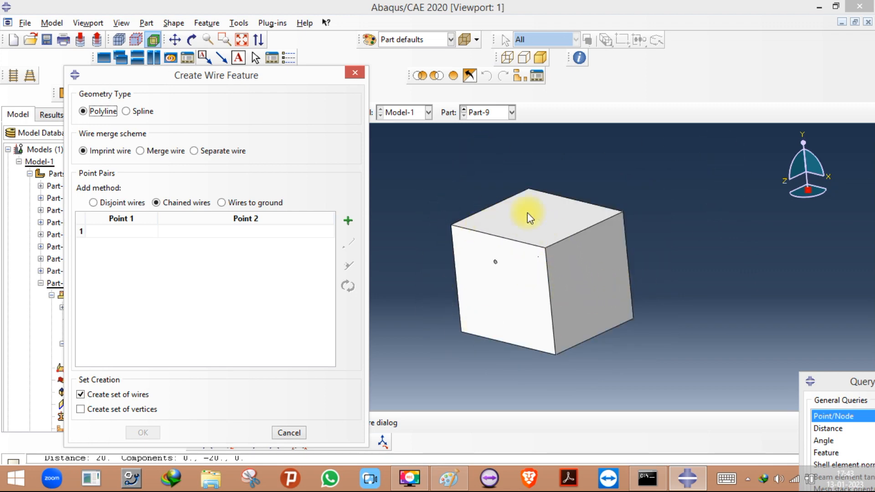
left_click(348, 220)
left_click(461, 332)
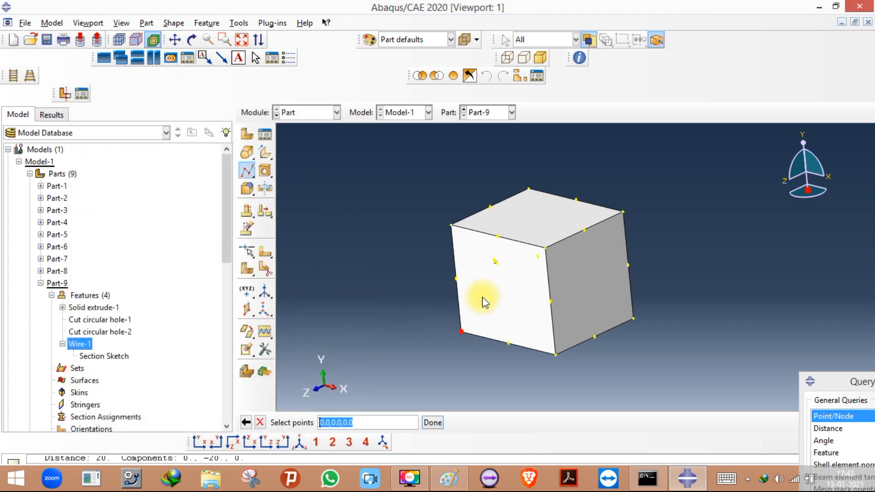
left_click(528, 189)
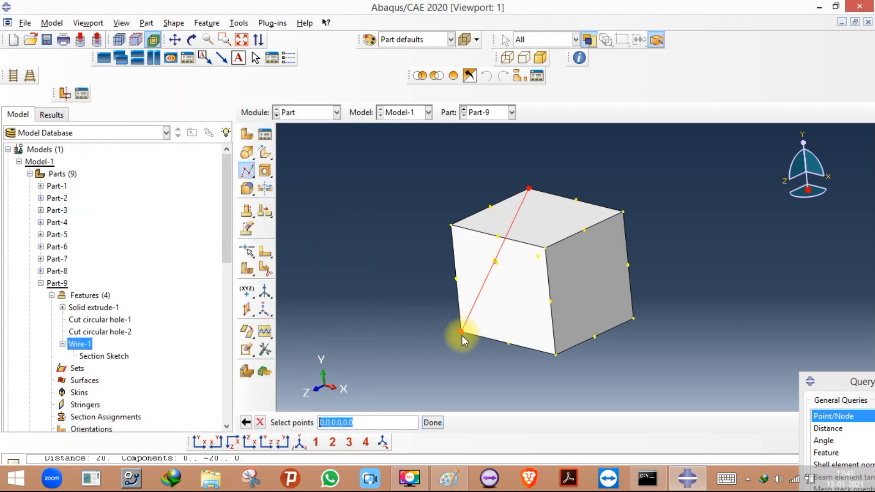
left_click(509, 342)
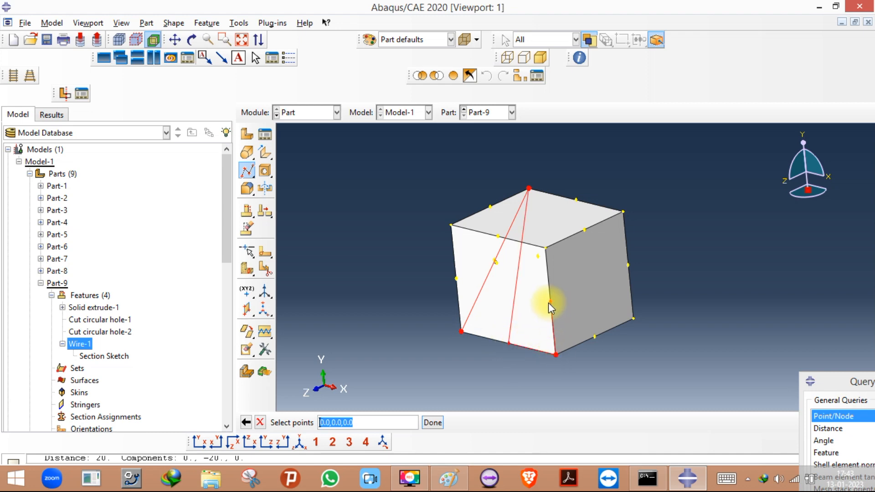
left_click(432, 422)
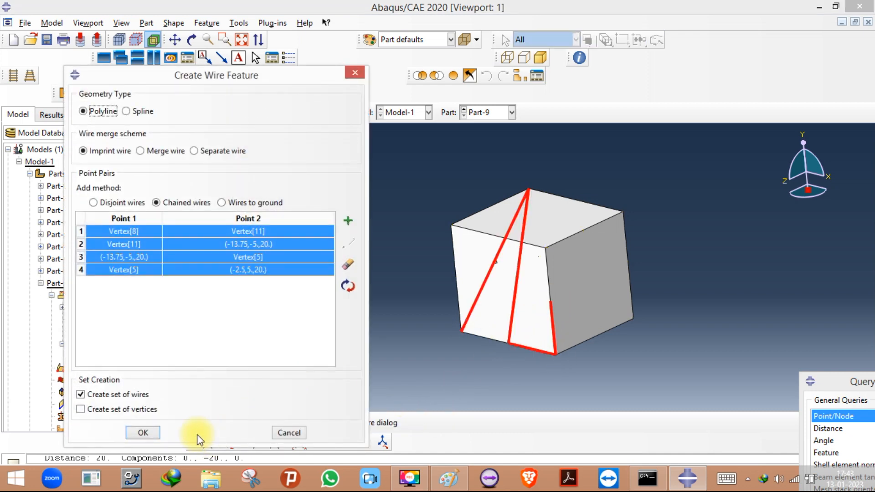
Replace the chained point pairs with a disjoint wire from the front face's lower-left corner to its top edge's midpoint.
left_click(93, 203)
left_click(348, 266)
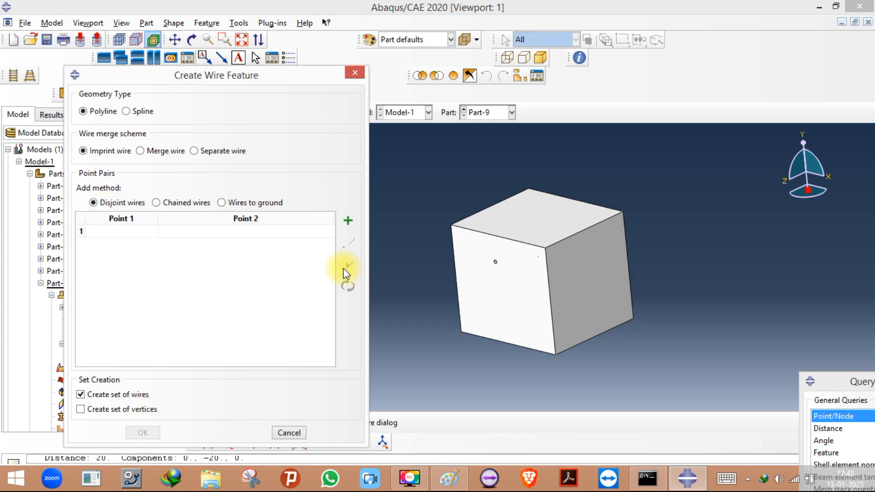
left_click(348, 221)
left_click(462, 332)
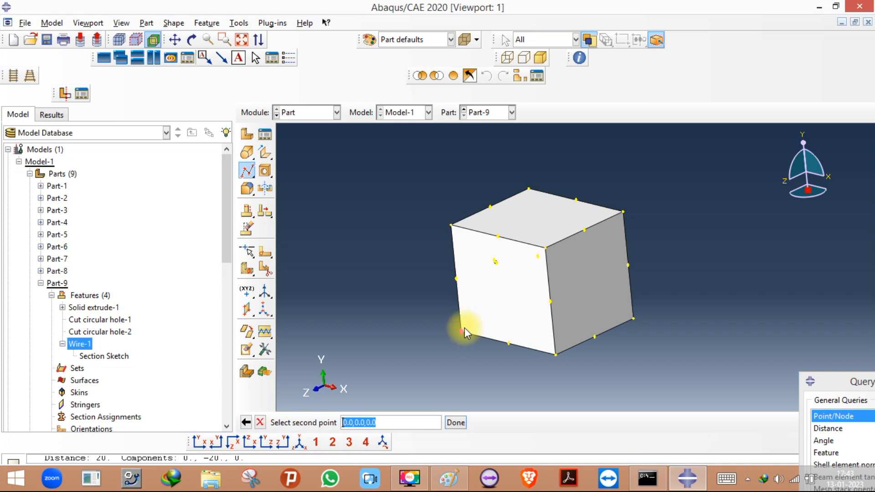
left_click(497, 239)
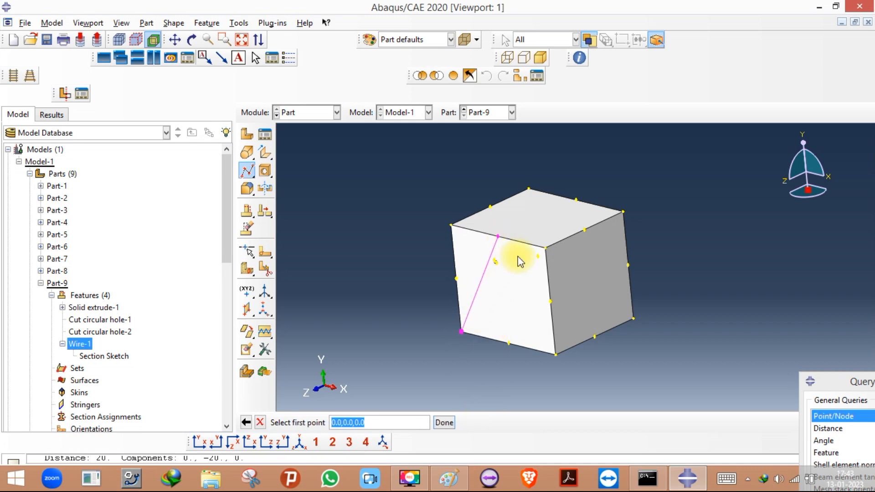
Add two disjoint wires along the diagonals of the block's right side face and create the imprinted polyline wire feature.
left_click(545, 248)
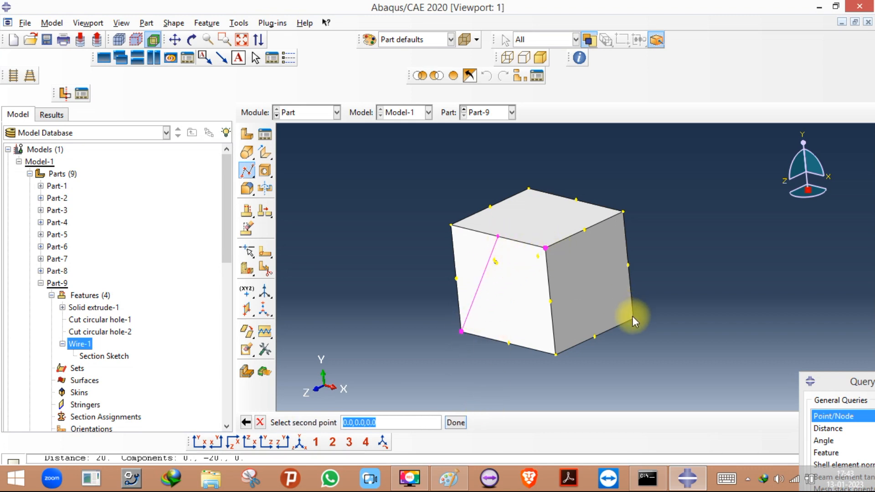
left_click(633, 318)
left_click(622, 212)
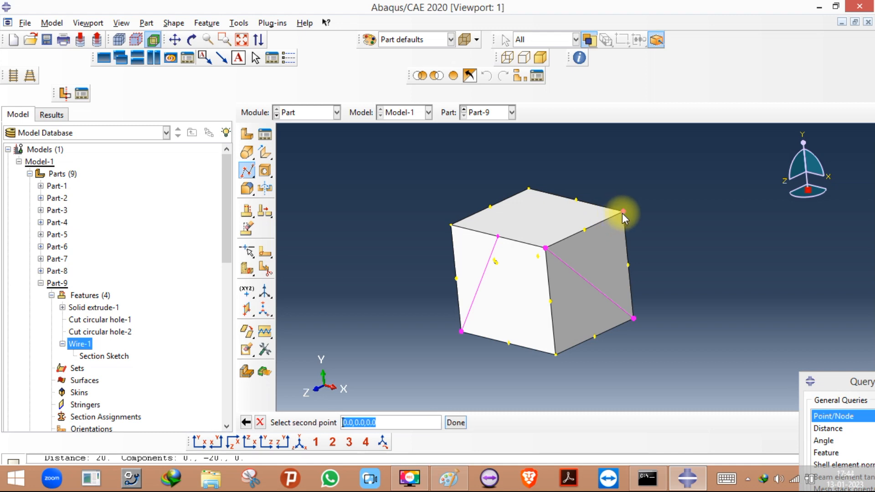
left_click(556, 353)
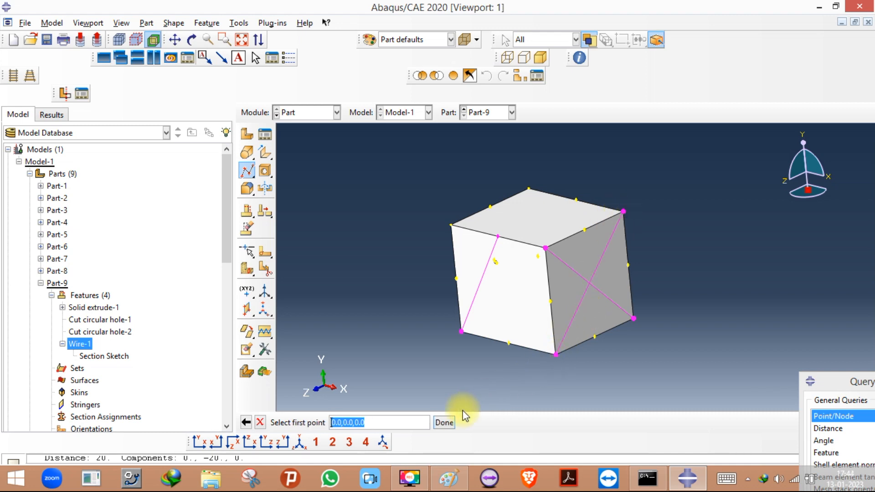
left_click(446, 422)
left_click(142, 433)
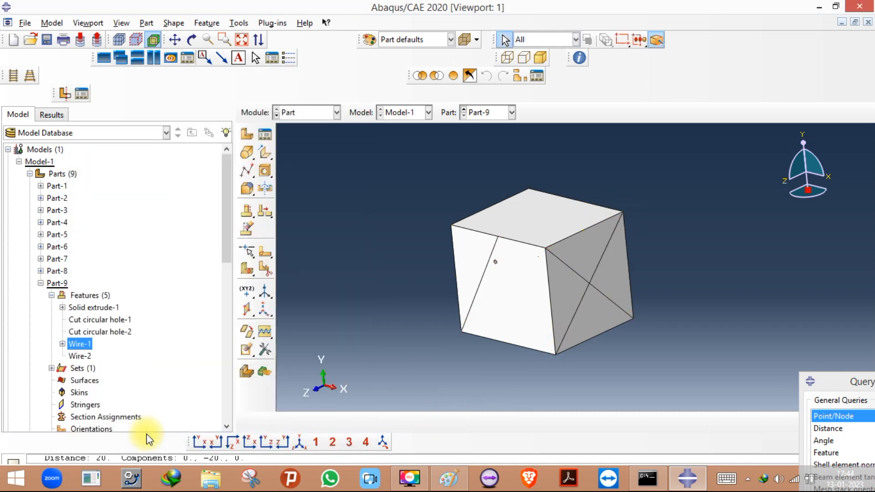
Create a wire from the left half of the front face's top edge, accepting deletion of the associated faces and cells.
scroll(595, 275, "down", 3)
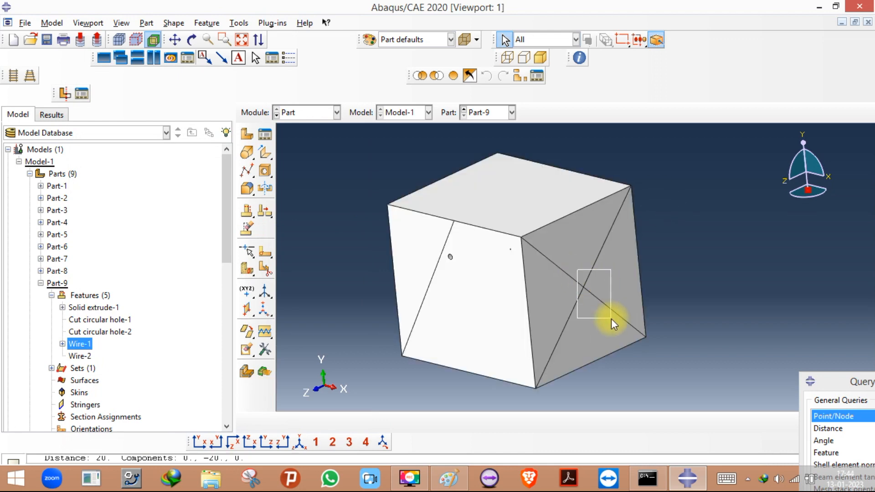
left_click(585, 282)
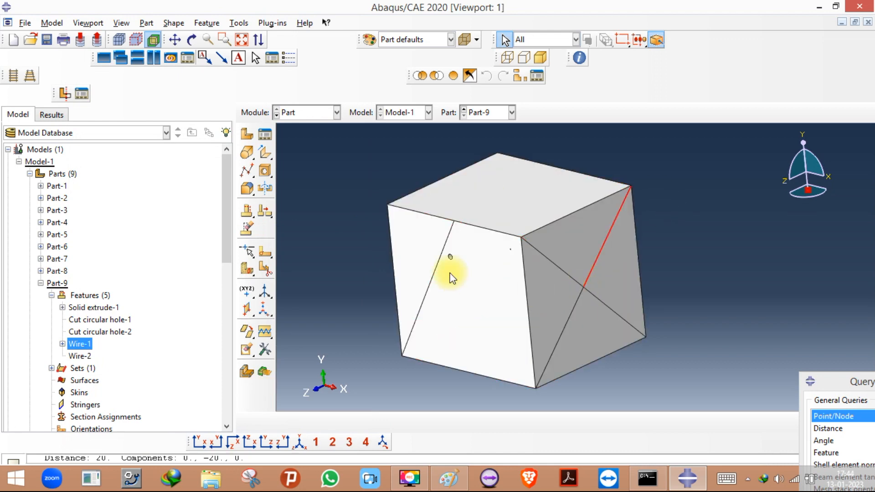
left_click(248, 173)
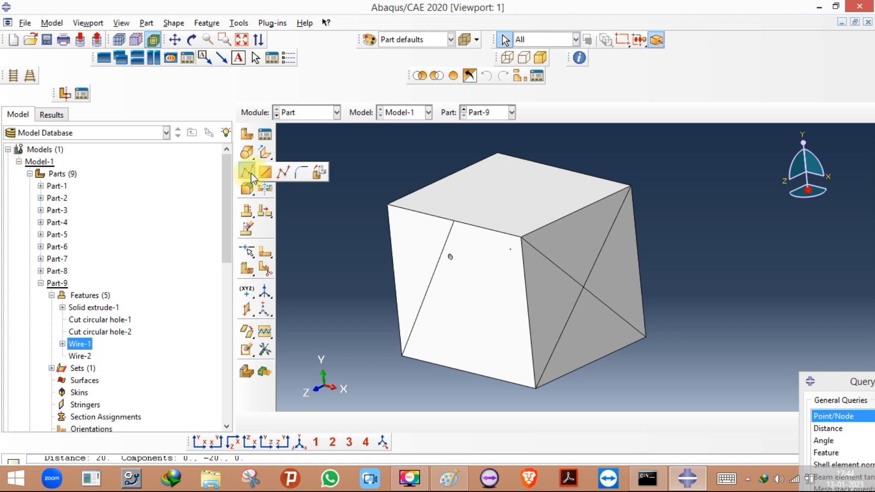
left_click_drag(251, 179, 296, 184)
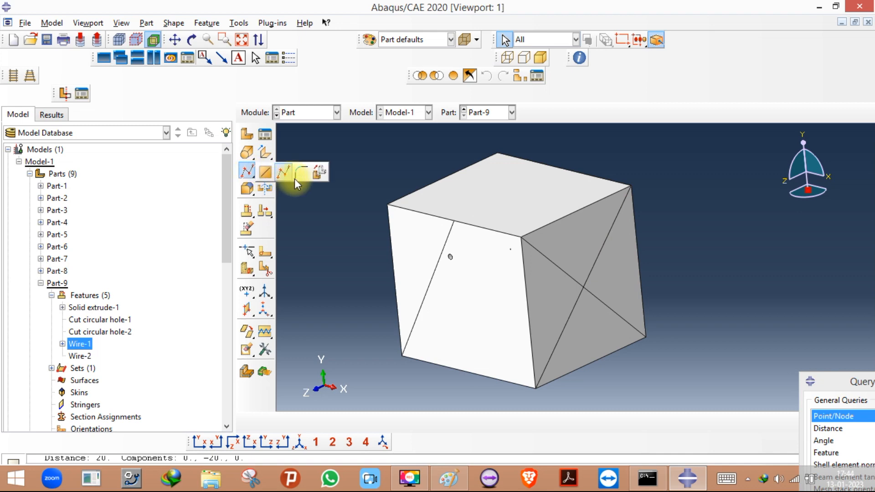
left_click(320, 174)
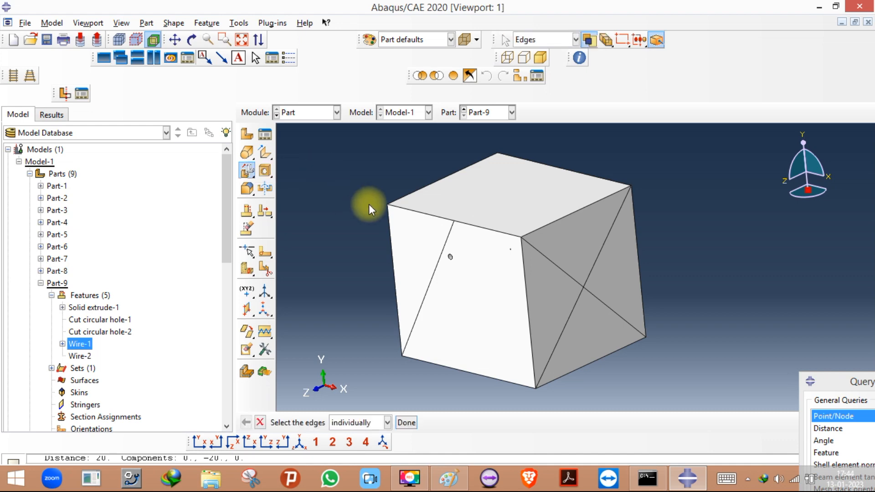
left_click(413, 211)
left_click(402, 424)
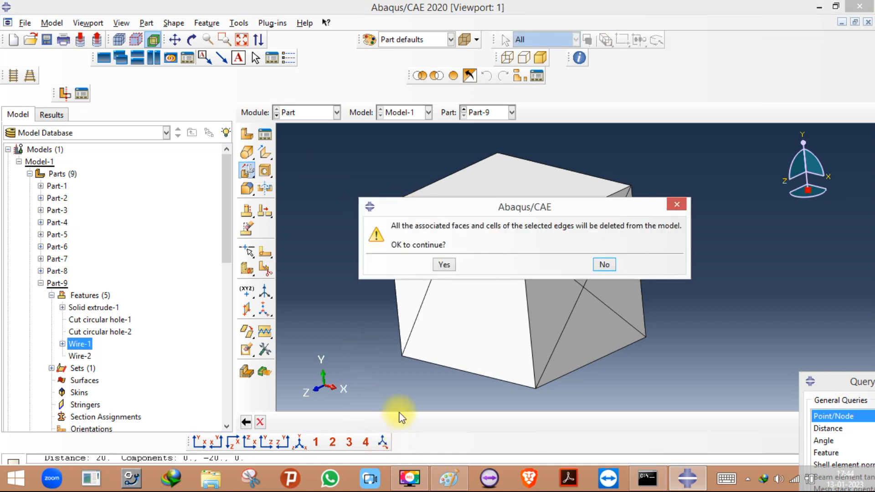
left_click(444, 263)
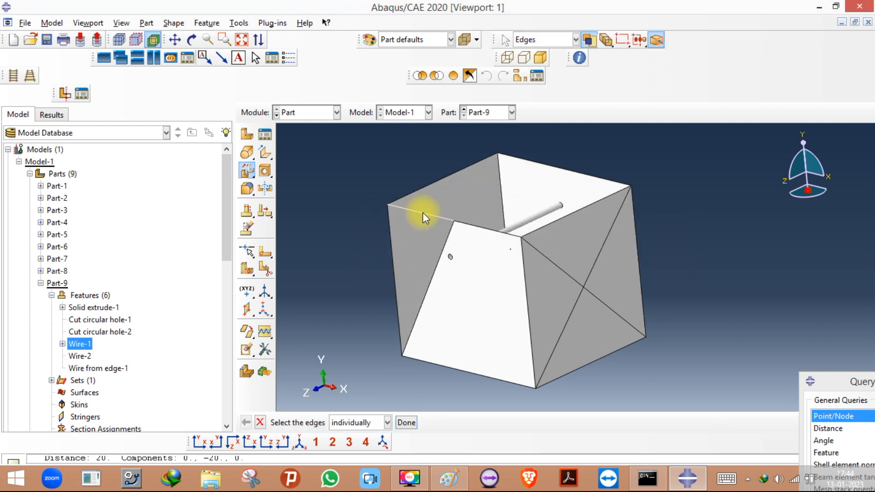
Create another wire from the top edge of the block's left side face, accepting deletion of the associated faces.
left_click(191, 40)
left_click_drag(519, 273, 492, 234)
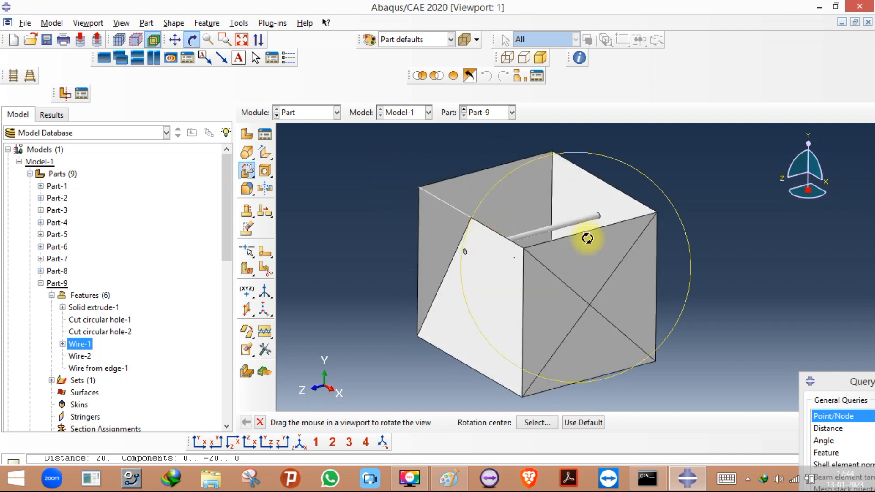
left_click(193, 44)
left_click(413, 180)
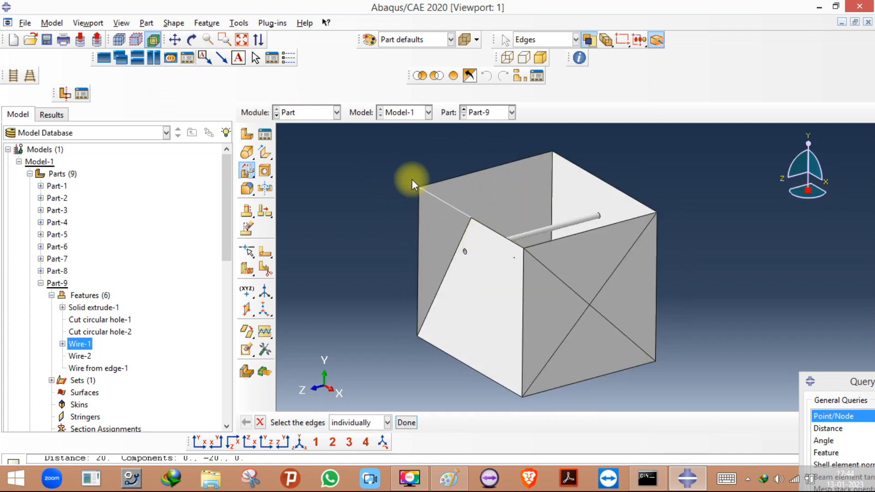
scroll(403, 151, "up", 2)
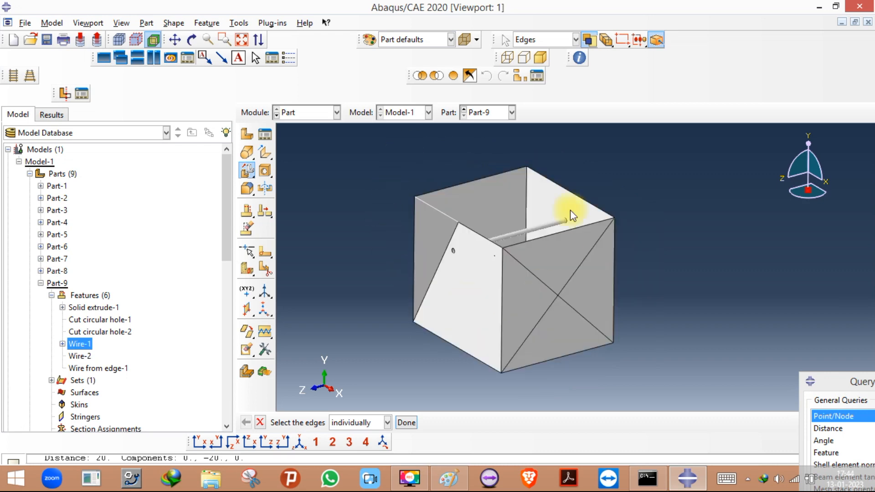
left_click(455, 185)
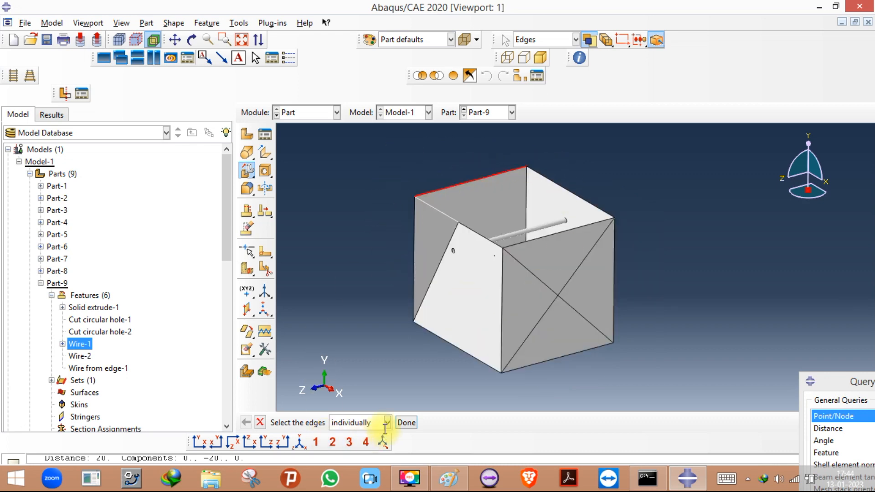
left_click(406, 423)
left_click(444, 264)
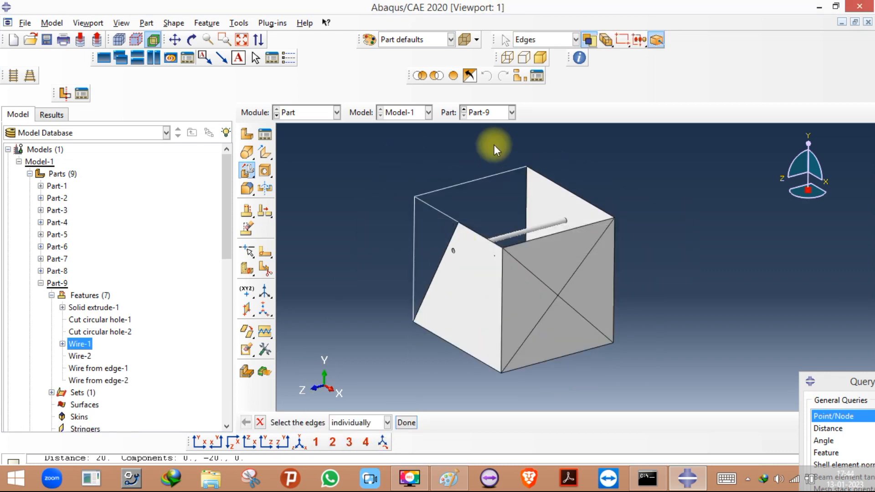
left_click(191, 39)
mouse_move(423, 288)
left_mouse_down()
mouse_move(567, 280)
mouse_move(592, 287)
mouse_move(595, 303)
mouse_move(509, 309)
left_mouse_up()
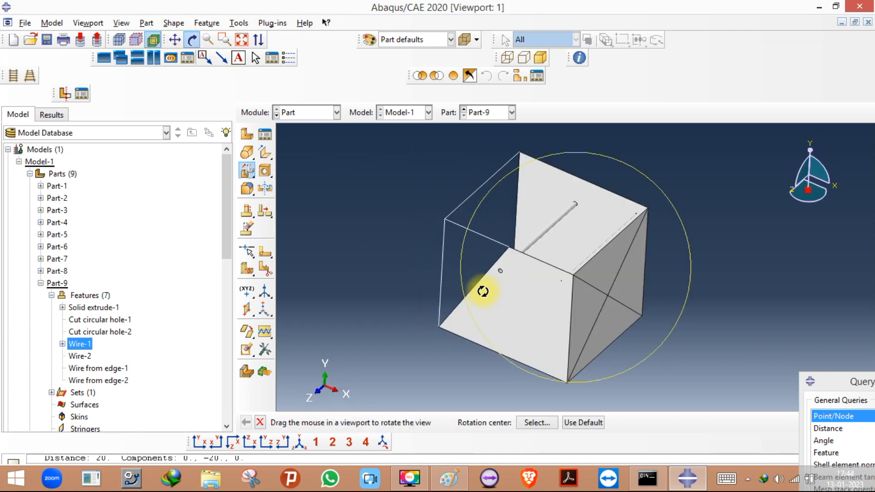
left_click(192, 39)
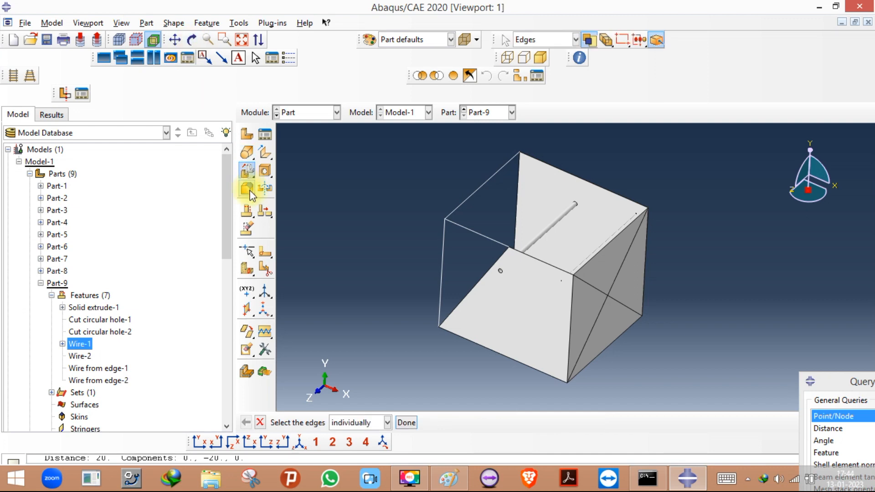
scroll(466, 225, "down", 2)
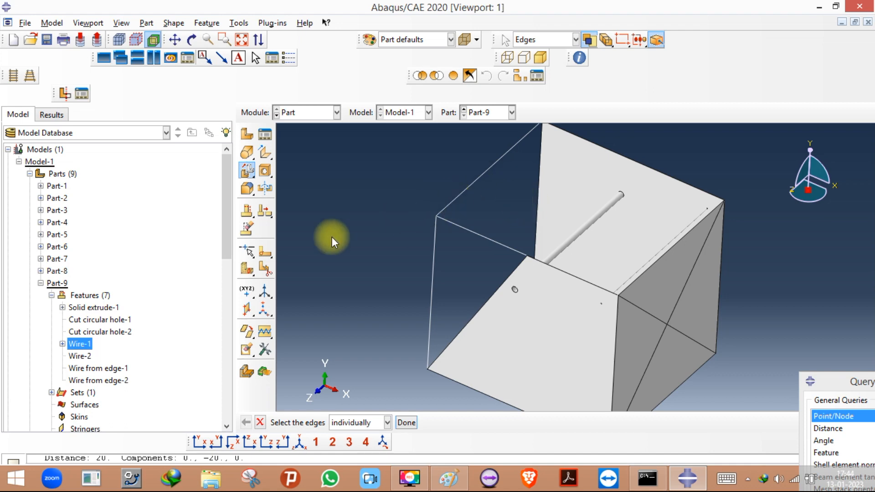
left_click(247, 172)
left_click_drag(243, 172, 297, 174)
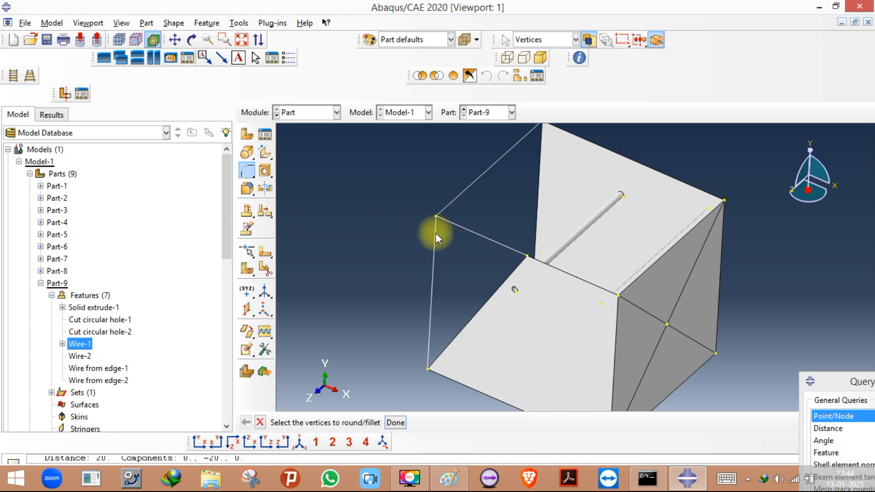
left_click(395, 422)
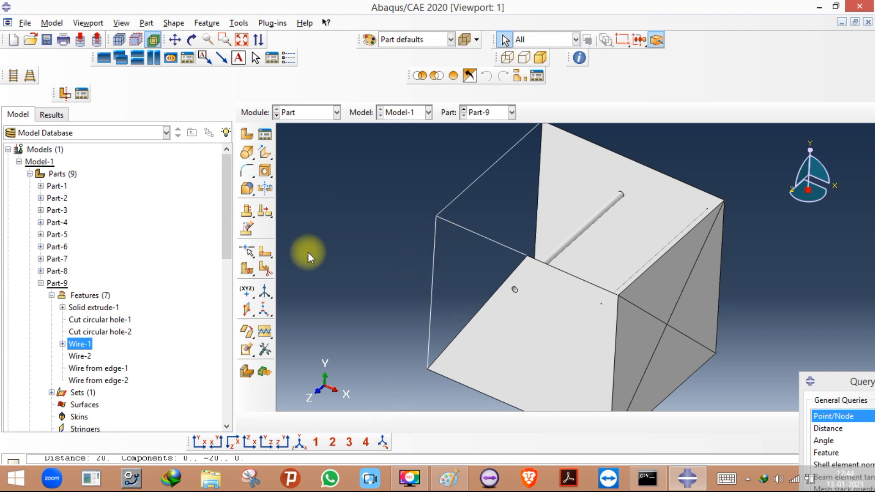
Try to round the wire vertex at the front upper-left corner with a radius of 0.4.
left_click(246, 170)
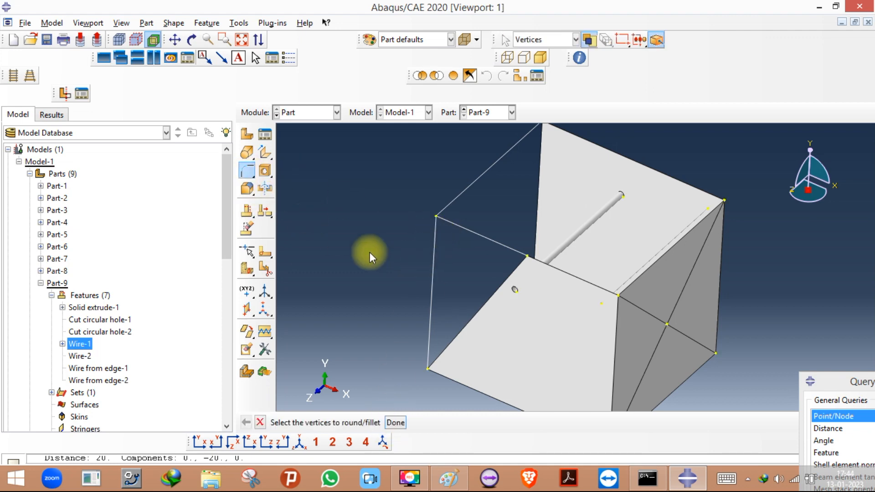
left_click(441, 233)
left_click(399, 422)
type("0.4")
key("Return")
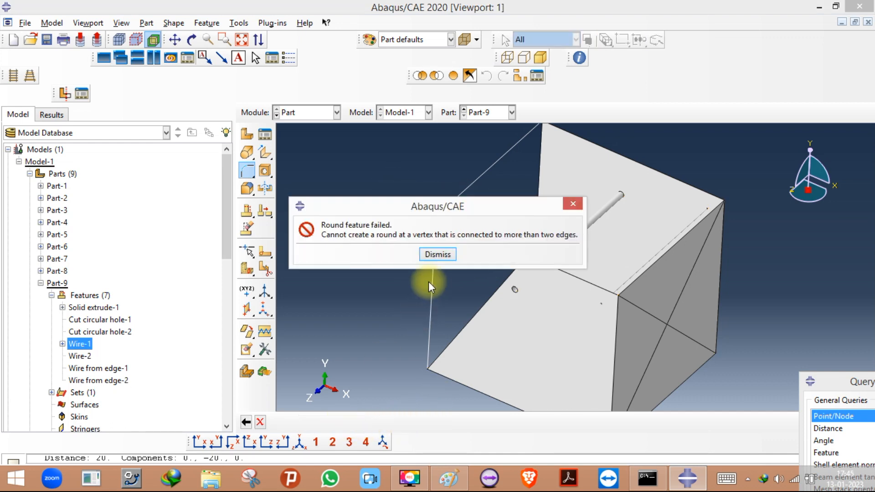
left_click(437, 254)
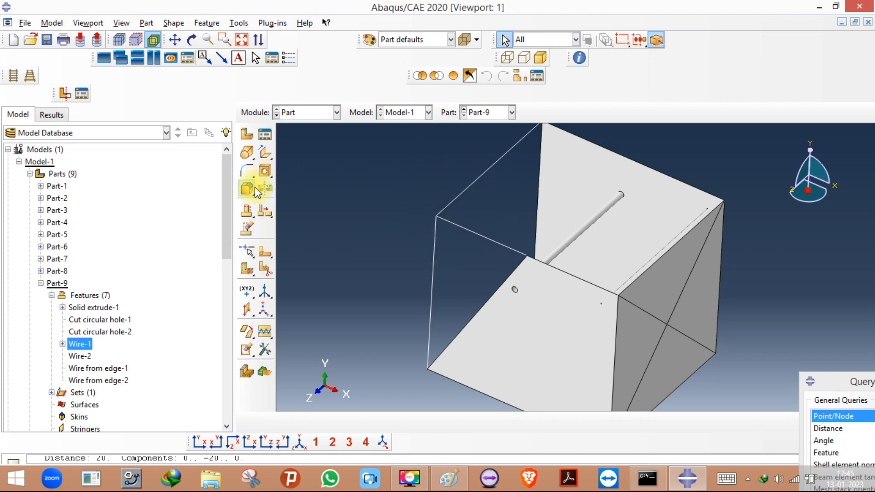
Delete the Wire-2 feature that forms the diagonal lines on the block's front and right side faces.
left_click_drag(250, 174, 267, 177)
left_click(246, 229)
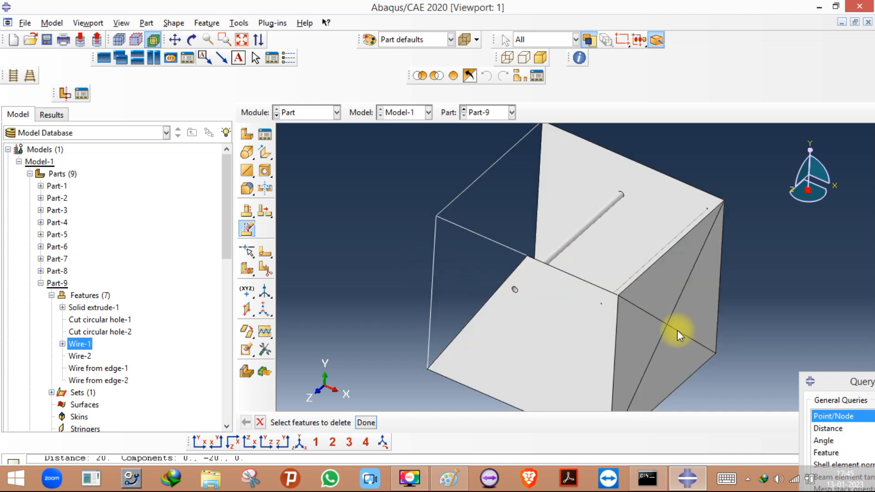
left_click(677, 330)
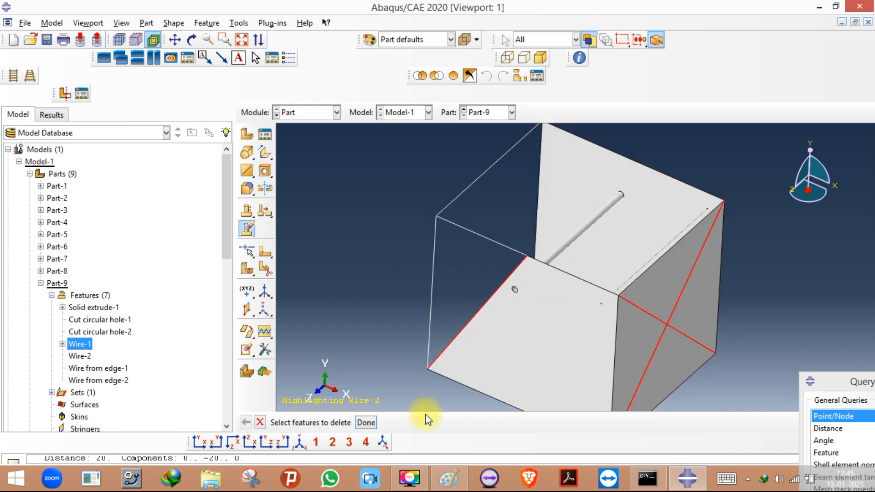
left_click(369, 422)
left_click(401, 422)
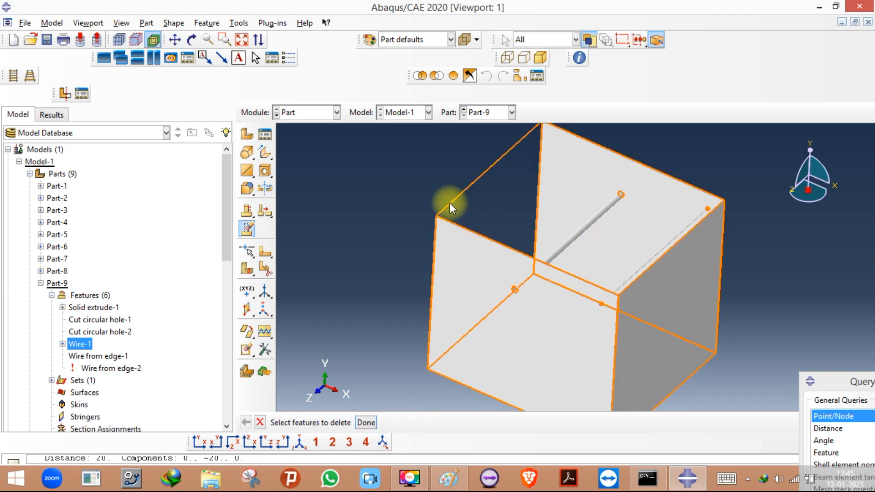
Delete the block's base solid extrude together with all its dependent features.
left_click(471, 234)
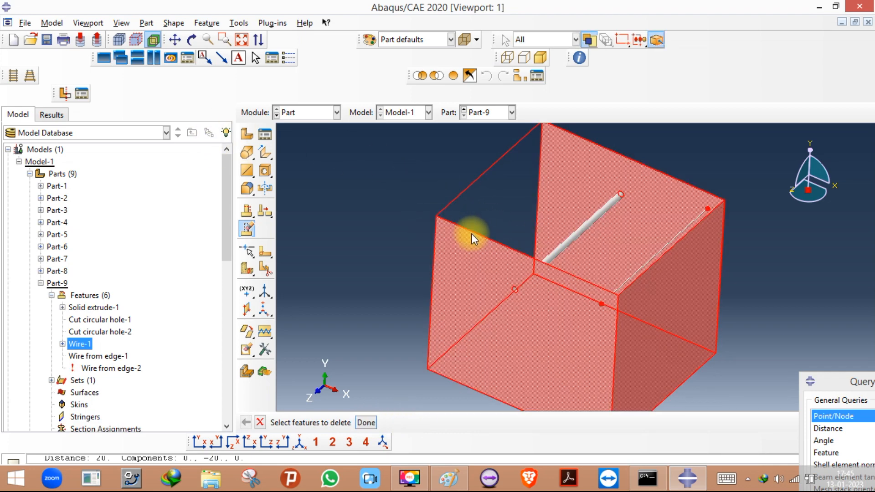
left_click(454, 208)
left_click(449, 201)
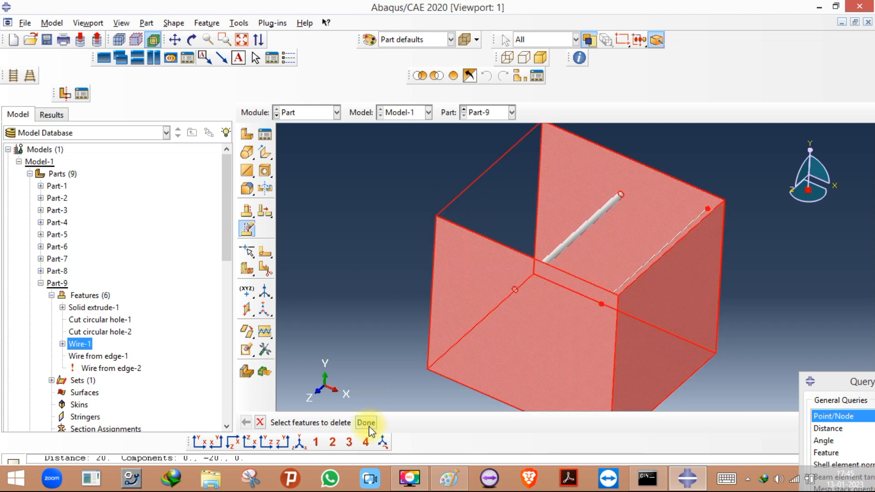
left_click(367, 423)
left_click(461, 422)
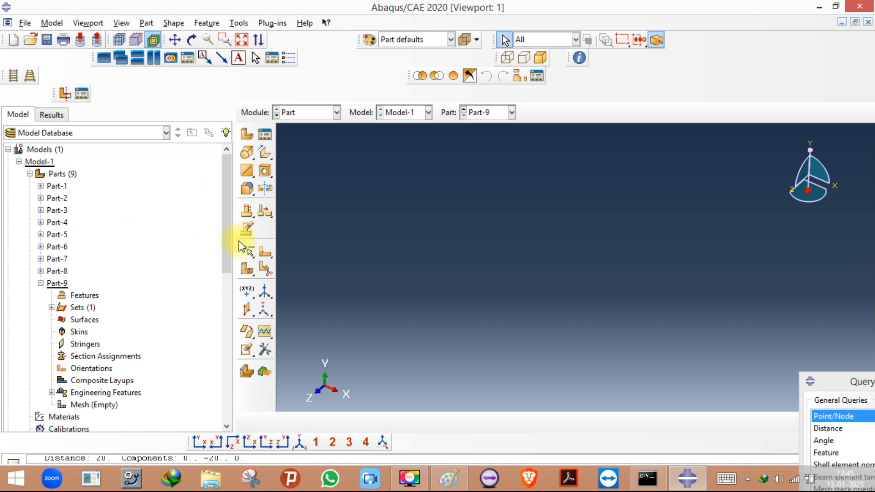
left_click(328, 114)
left_click(277, 250)
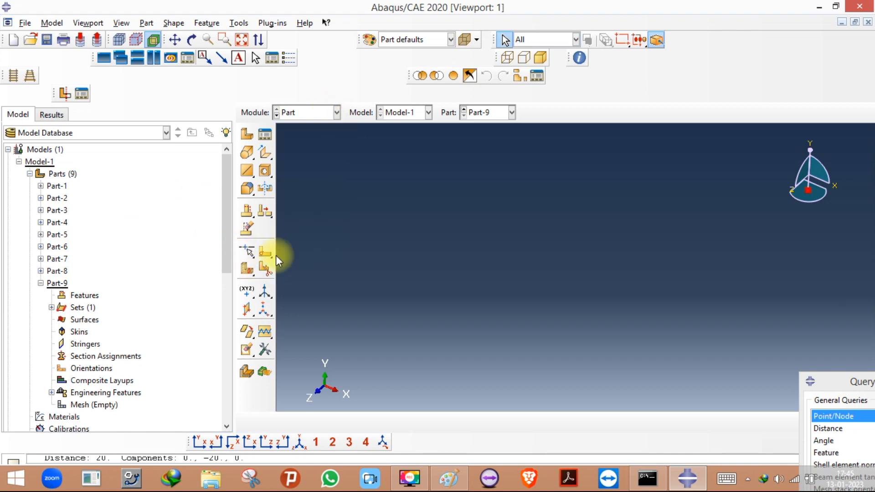